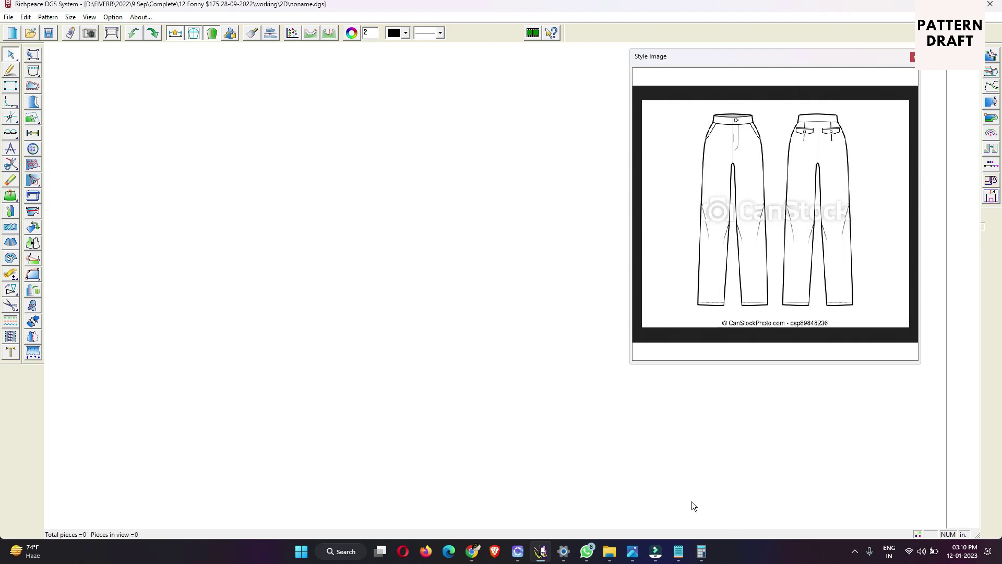
Review the basic length, waist and hip measurements in the Notepad notes.
left_click(678, 551)
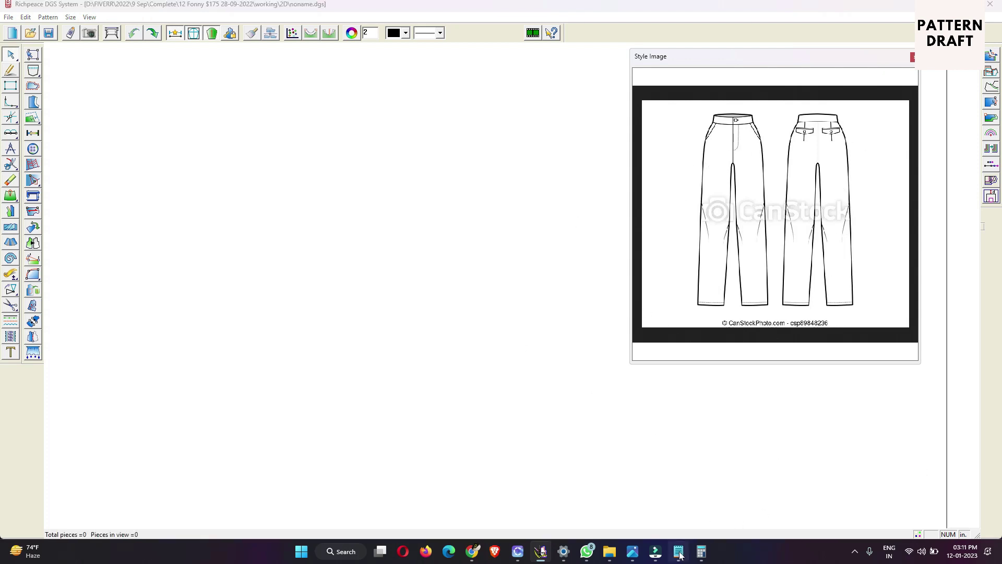
left_click(659, 238)
key("ctrl+a")
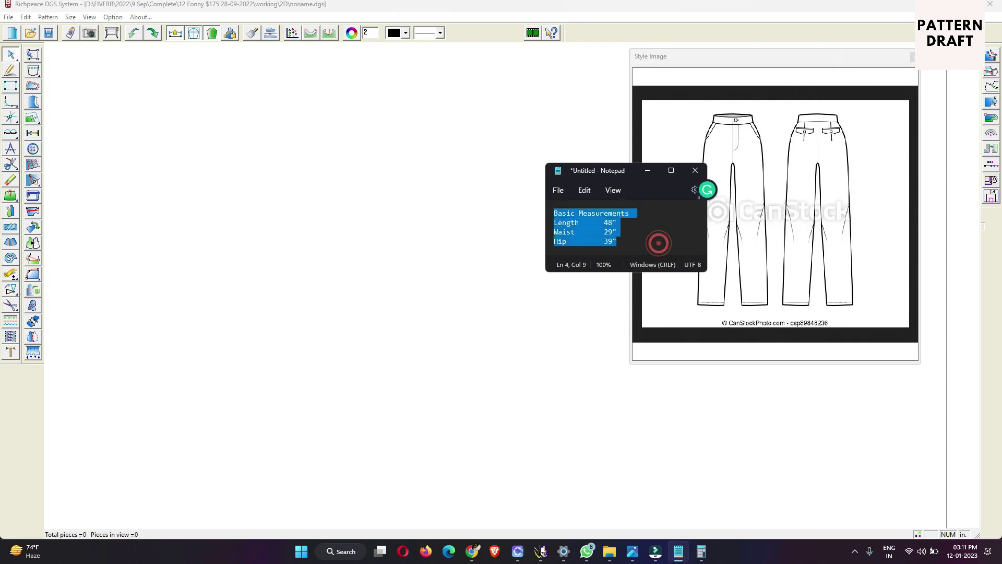
left_click(658, 237)
left_click_drag(626, 170, 574, 149)
left_click_drag(597, 205, 490, 211)
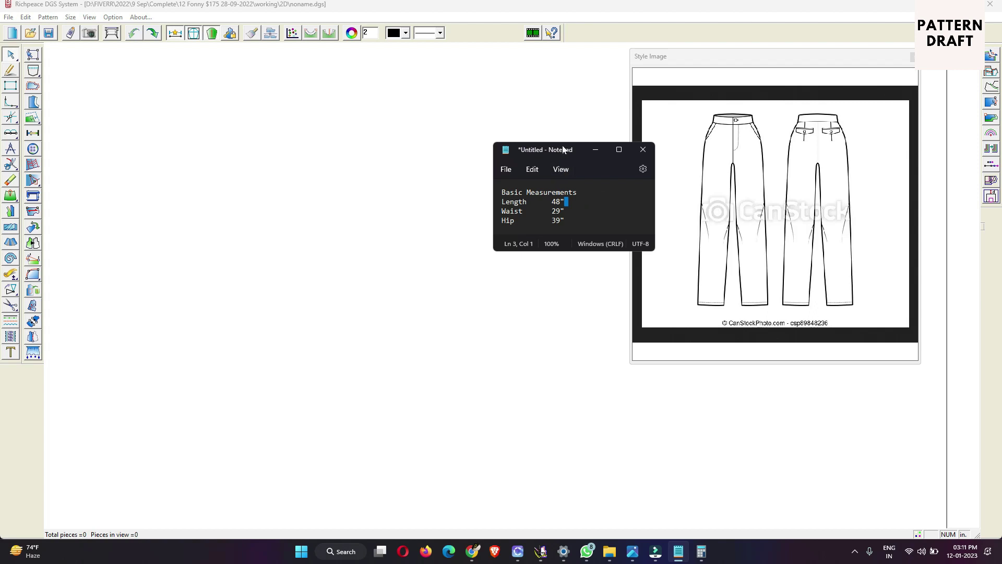
left_click(596, 148)
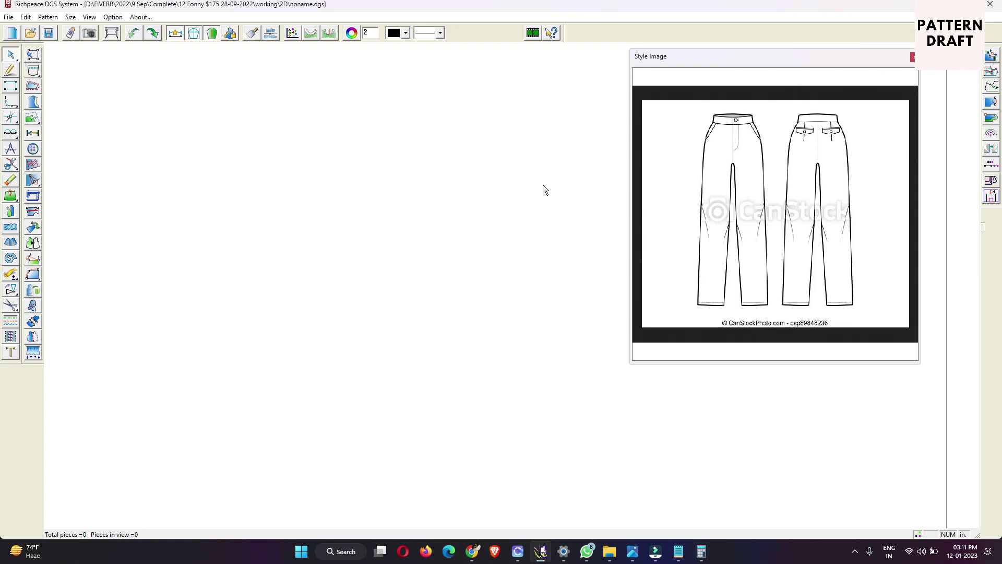
Draw a rectangle about 19.84 in wide and 18.31 in high on the empty drafting area.
right_click(269, 206)
left_click(275, 211)
right_click(162, 121)
left_click(166, 128)
right_click(205, 132)
left_click(207, 138)
left_click_drag(217, 138, 481, 381)
double_click(547, 310)
left_click_drag(528, 289, 532, 168)
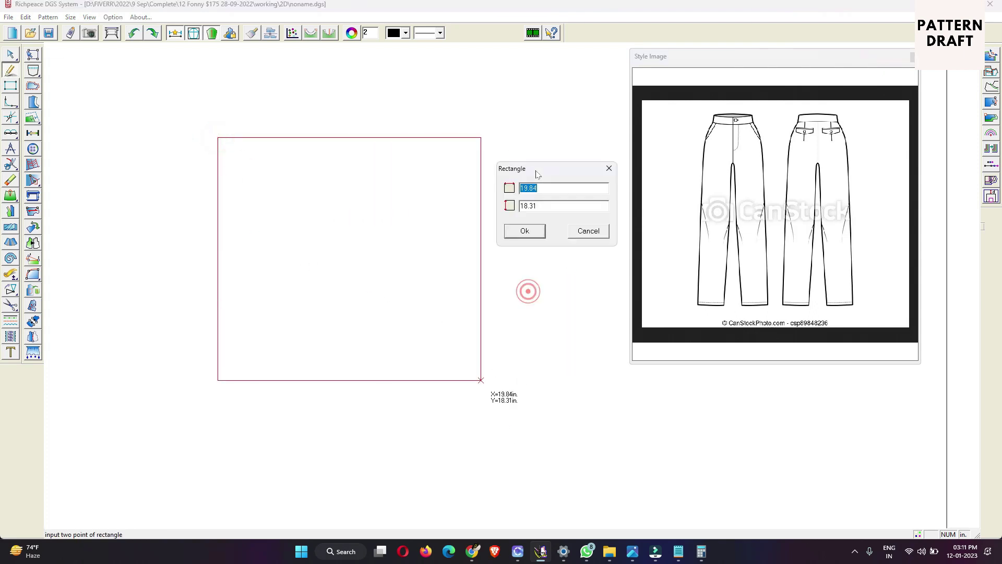
double_click(563, 207)
double_click(547, 189)
Change the length measurement in the Notepad notes to 40.
left_click(680, 554)
left_click(680, 553)
left_click(679, 552)
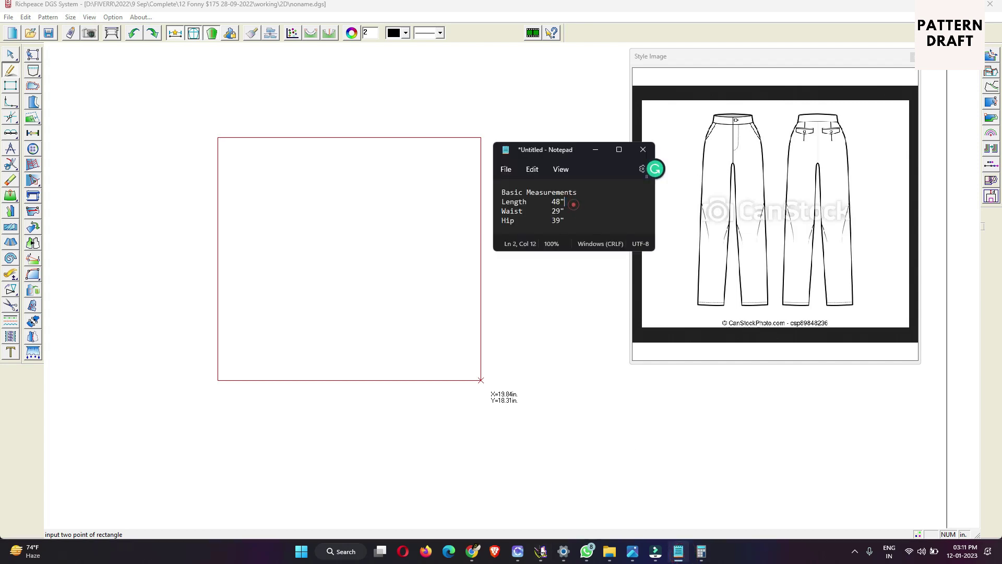
left_click_drag(565, 202, 552, 202)
type("40")
left_click(596, 150)
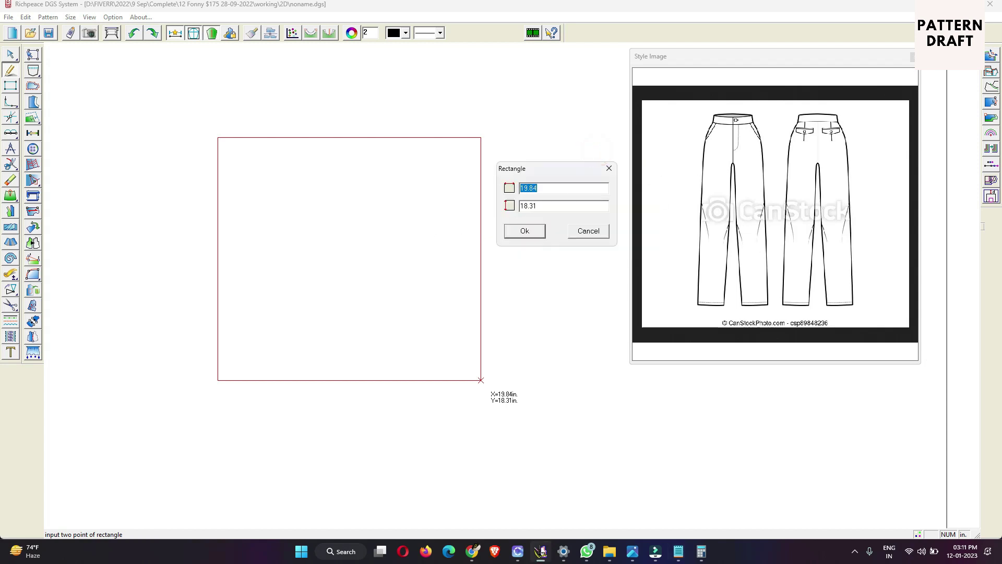
Set the height of the drafted rectangle to 40 in.
left_click_drag(549, 186, 502, 191)
left_click_drag(554, 210, 484, 194)
type("40")
Check the hip measurement in the Notepad notes and finish the rectangle with a width of 9.75 in.
double_click(559, 188)
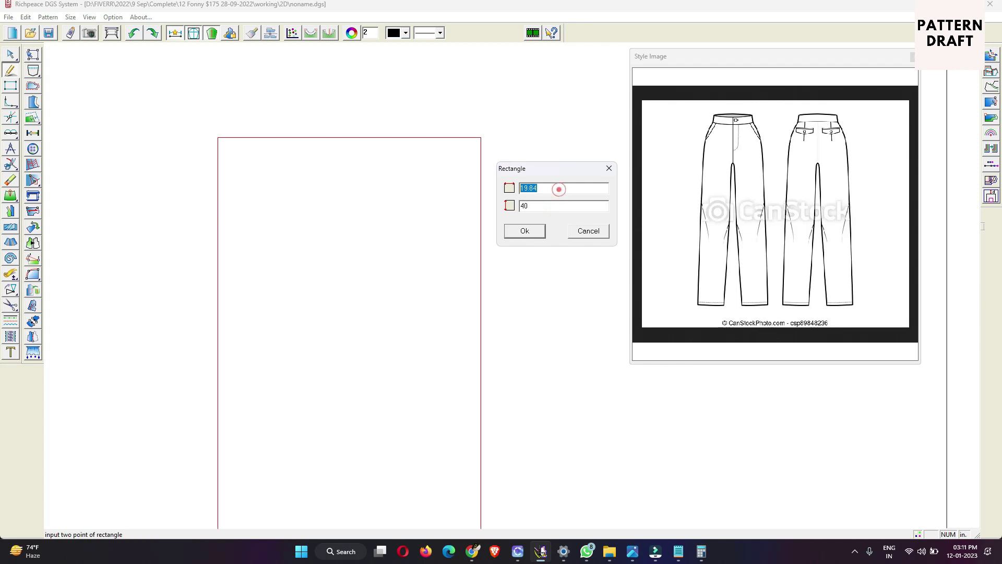
left_click(679, 552)
left_click_drag(565, 222, 510, 224)
left_click(586, 219)
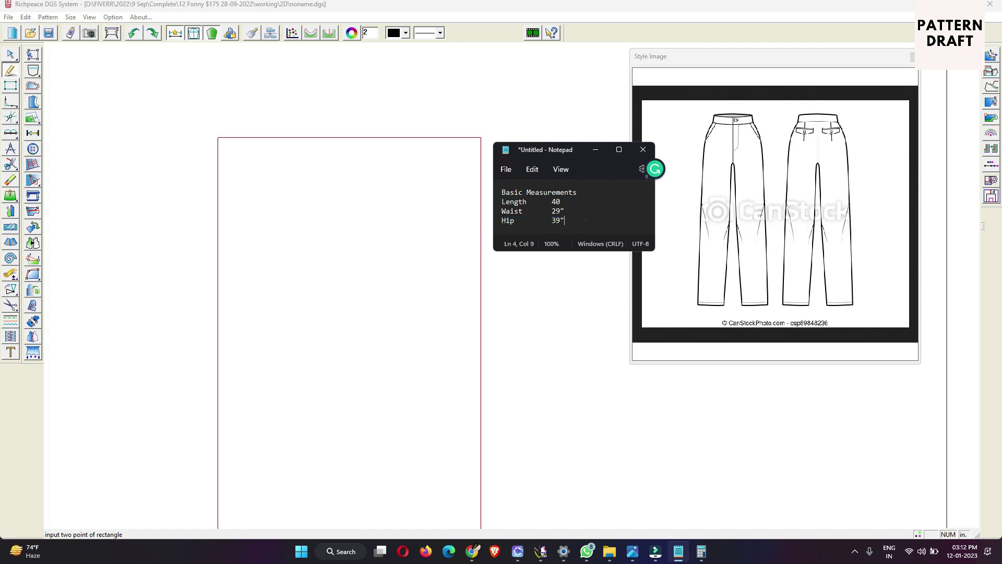
left_click(600, 153)
double_click(553, 188)
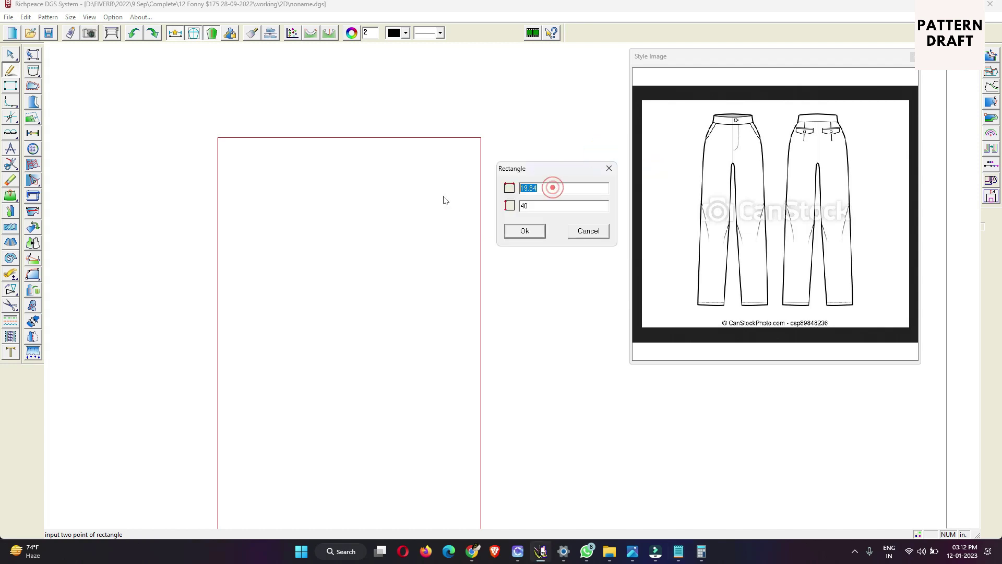
type("9.75")
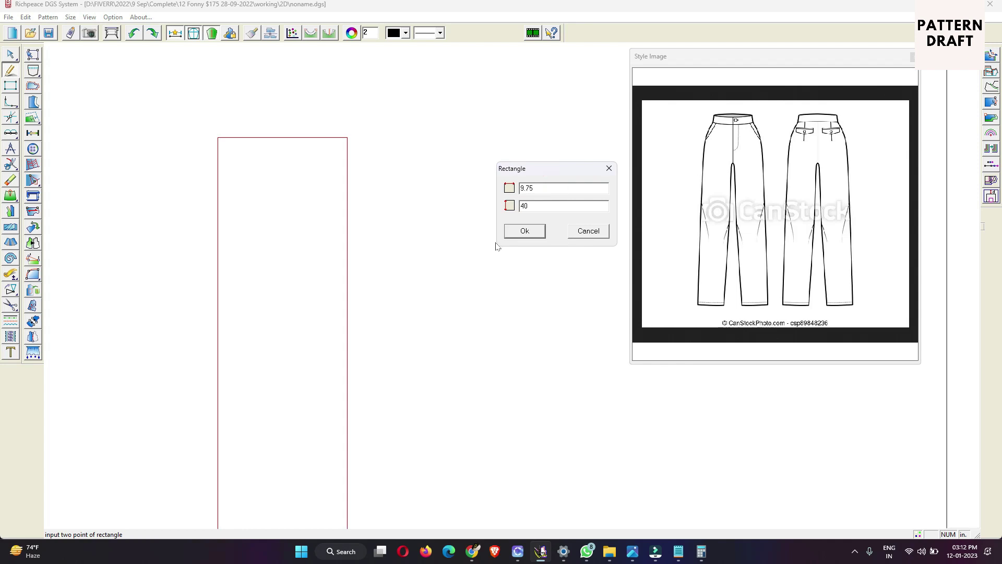
left_click(513, 229)
Draw a vertical centre line from the midpoint of the rectangle's top edge to the midpoint of its bottom edge.
scroll(503, 284, "up", 3)
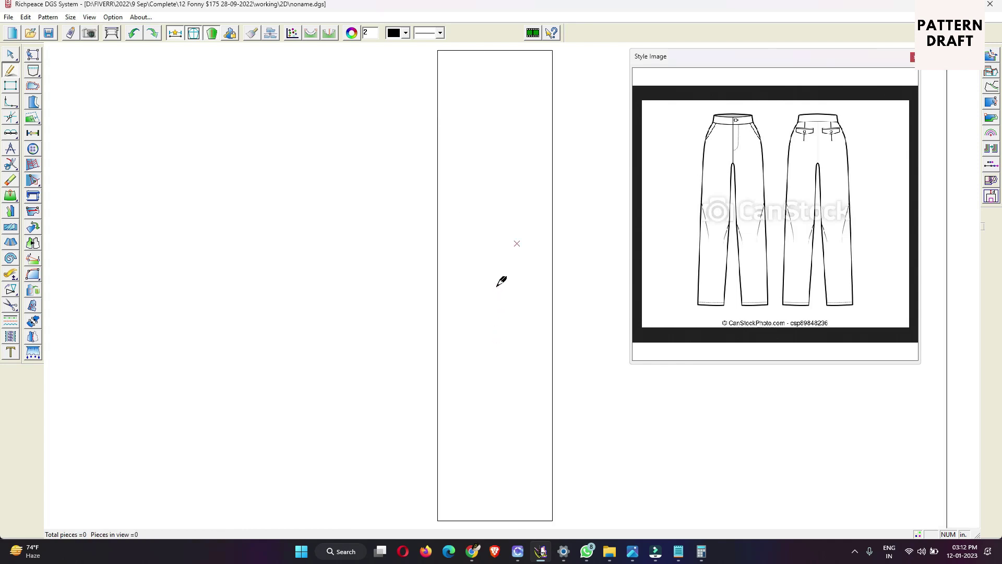
scroll(501, 284, "down", 2)
scroll(484, 209, "up", 1)
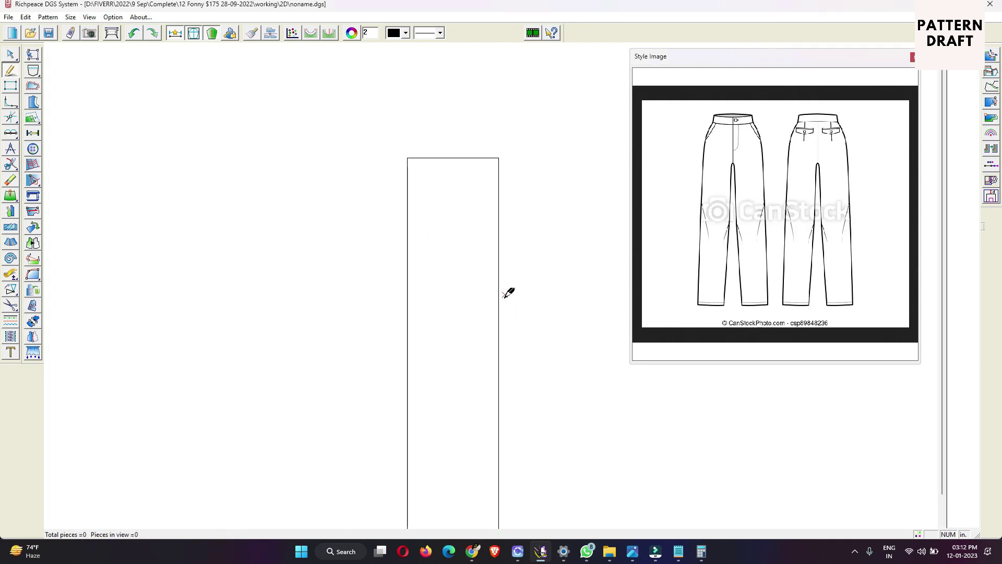
scroll(501, 287, "down", 1)
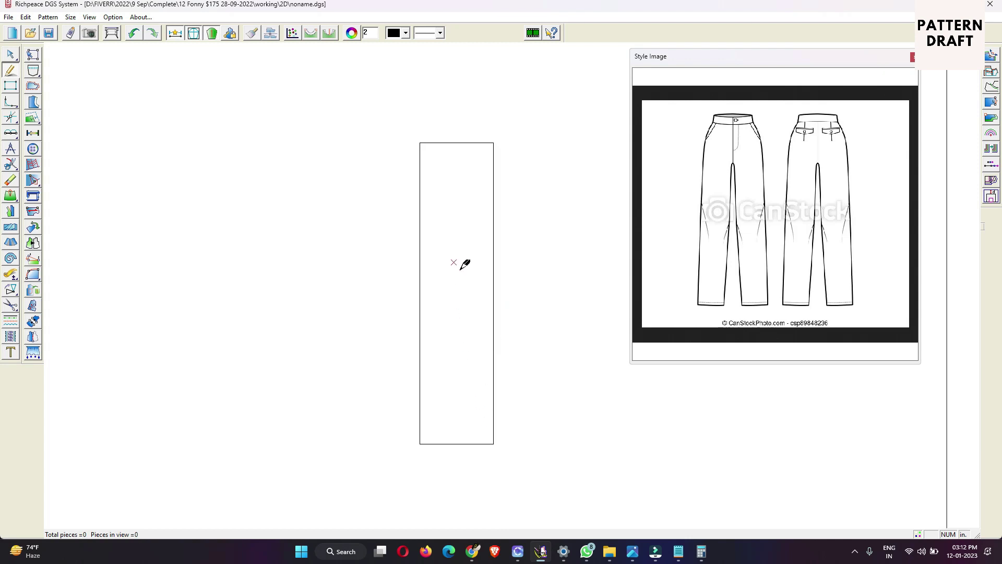
left_click(456, 141)
left_click(457, 443)
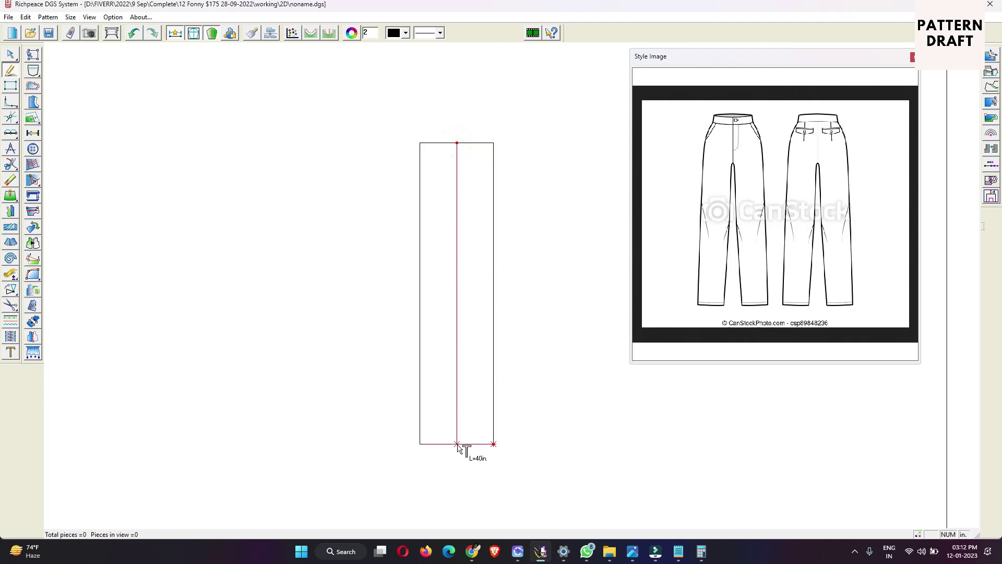
right_click(317, 229)
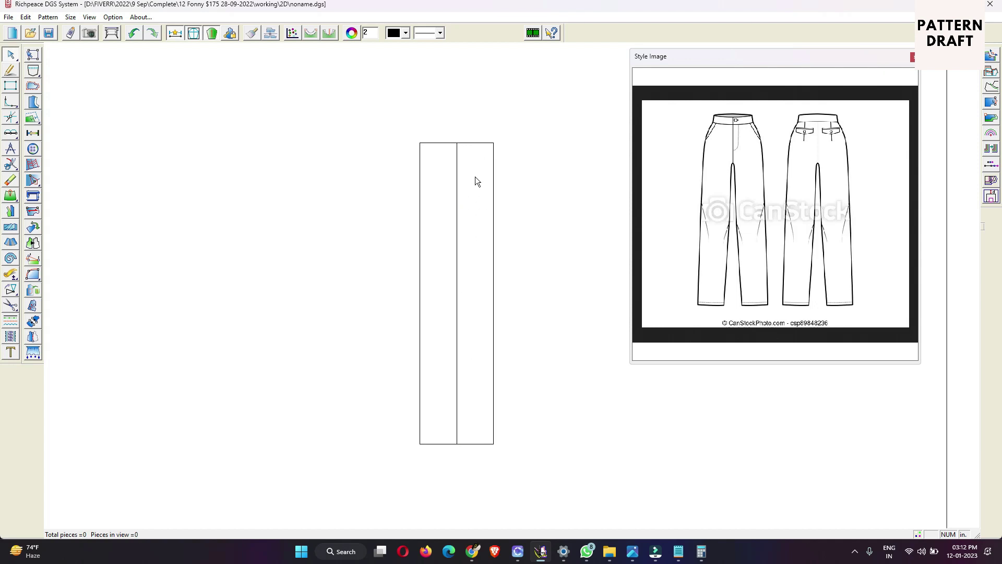
Use the Divider's two-way mode to place two points about the top edge's midpoint, about 2.63 in apart, measured as Double.
scroll(474, 172, "up", 3)
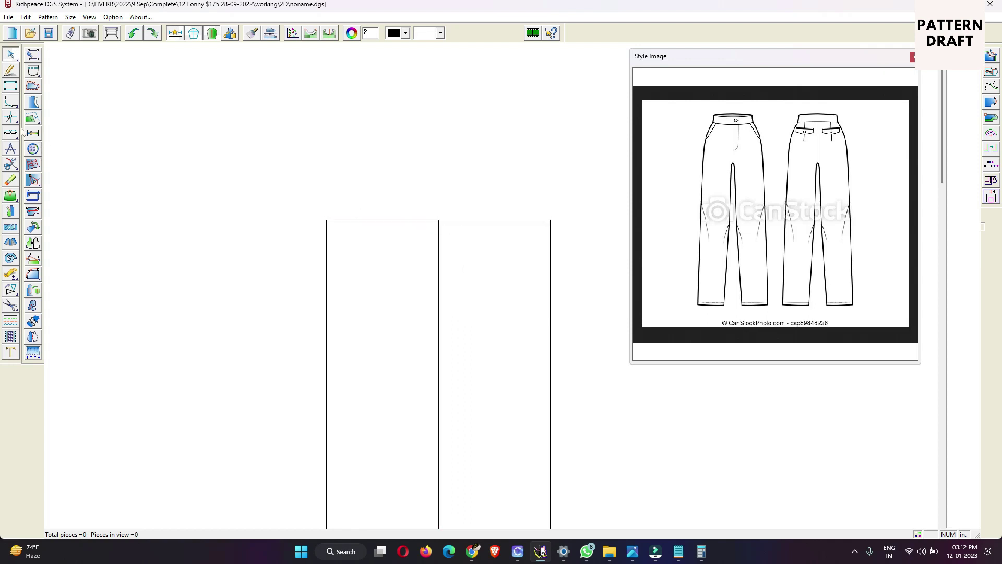
mouse_move(11, 135)
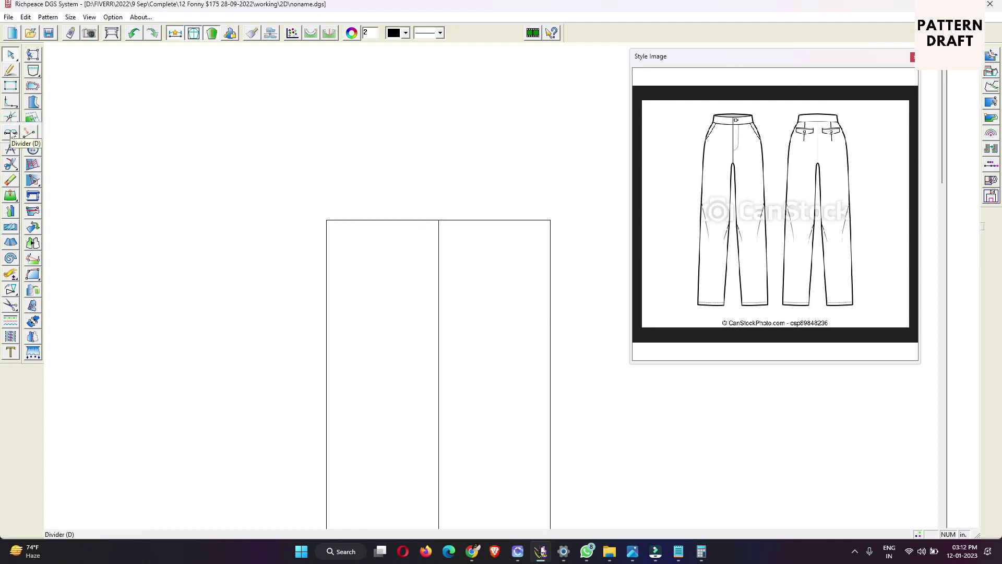
left_click(11, 135)
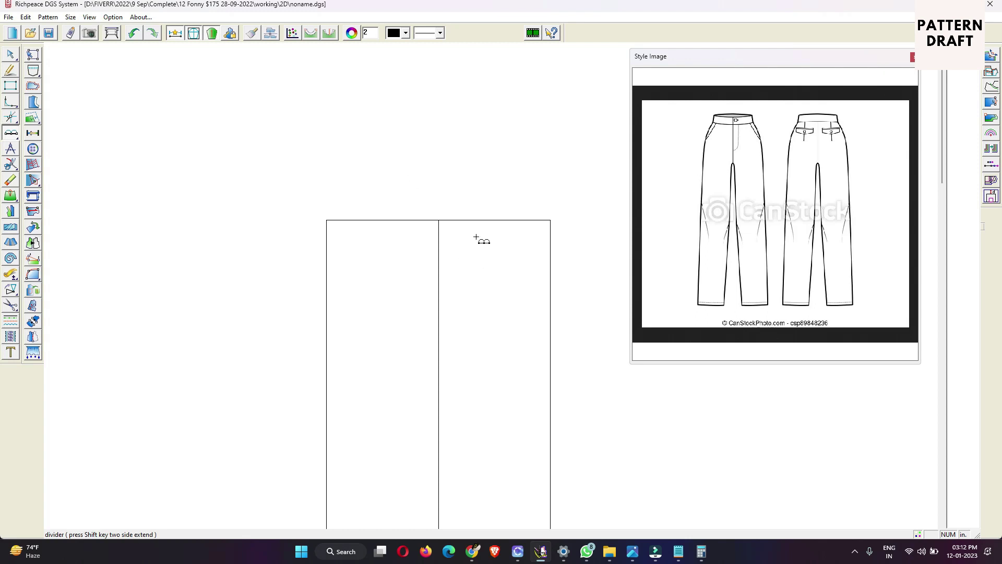
key("shift")
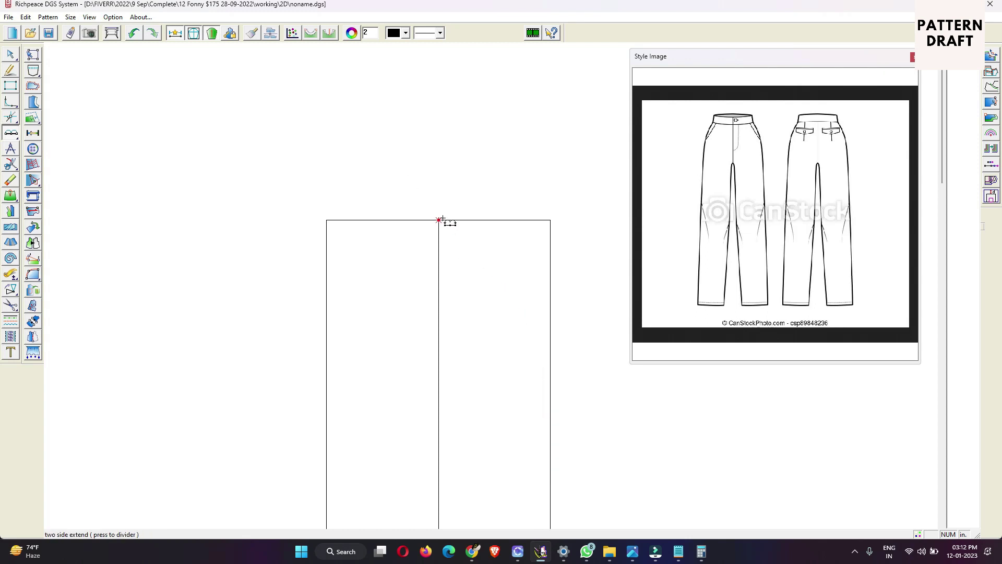
left_click(441, 220)
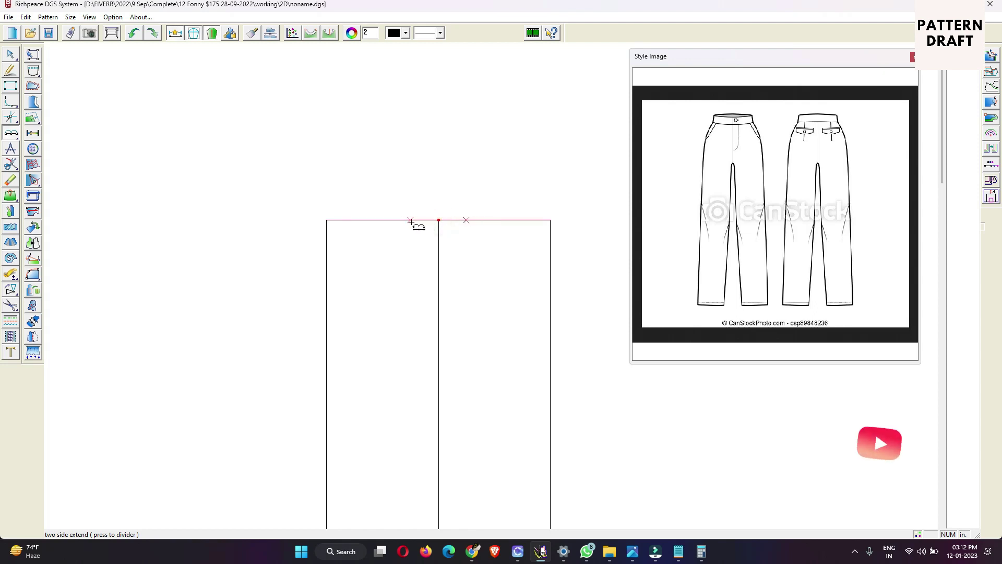
left_click(411, 220)
left_click_drag(472, 244, 496, 98)
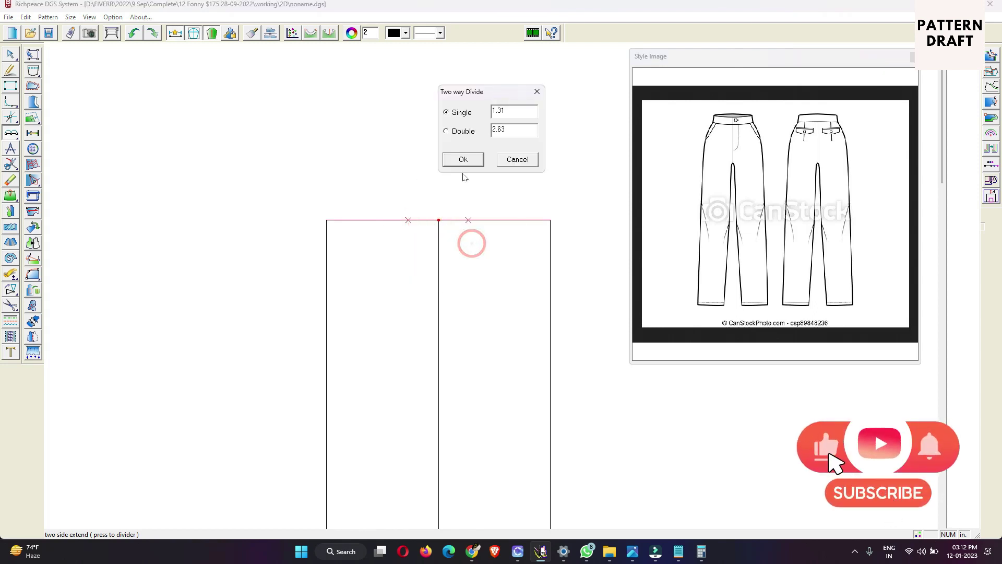
left_click(447, 131)
double_click(515, 132)
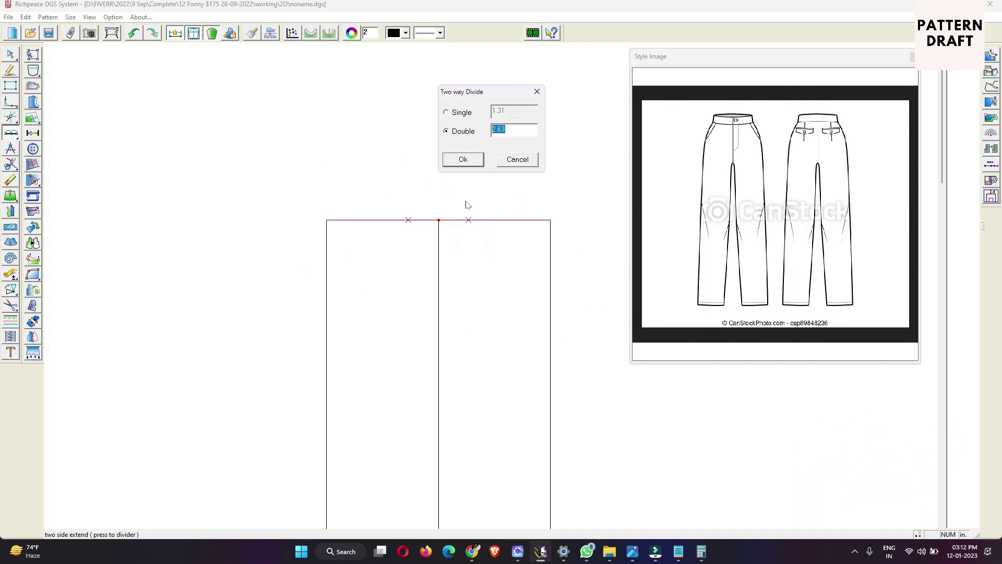
Check the waist measurement in the Notepad notes.
left_click(678, 551)
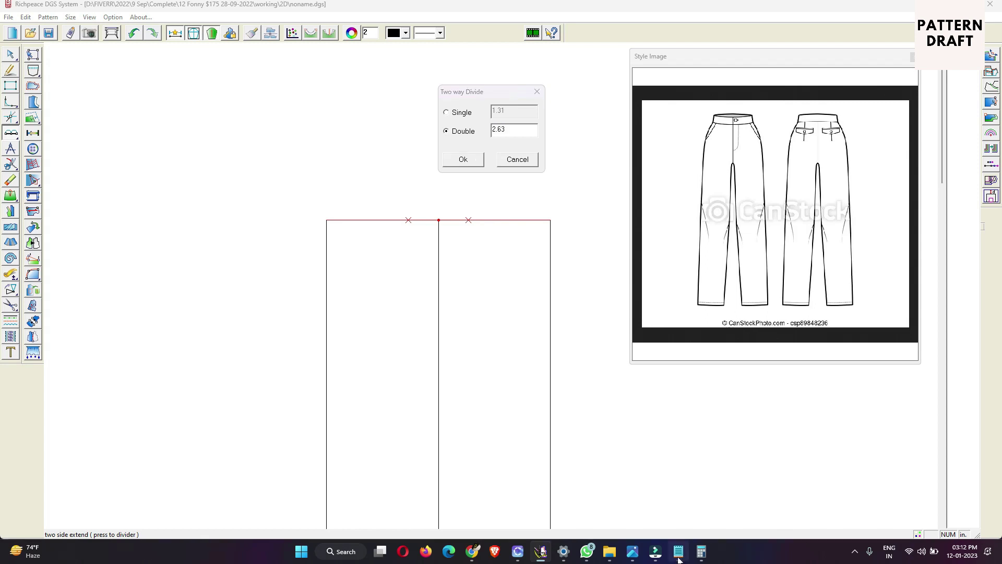
left_click_drag(501, 199, 577, 211)
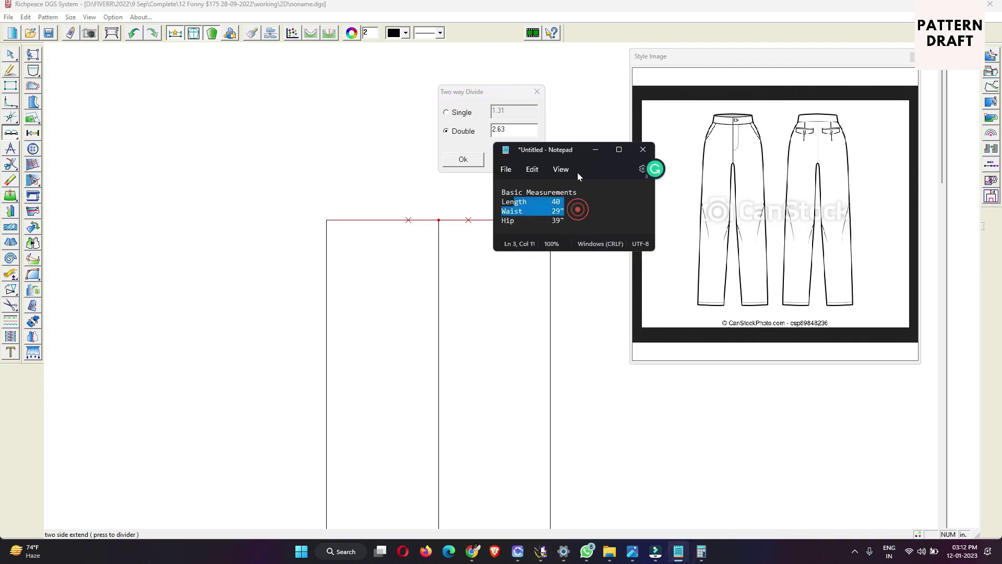
left_click(596, 149)
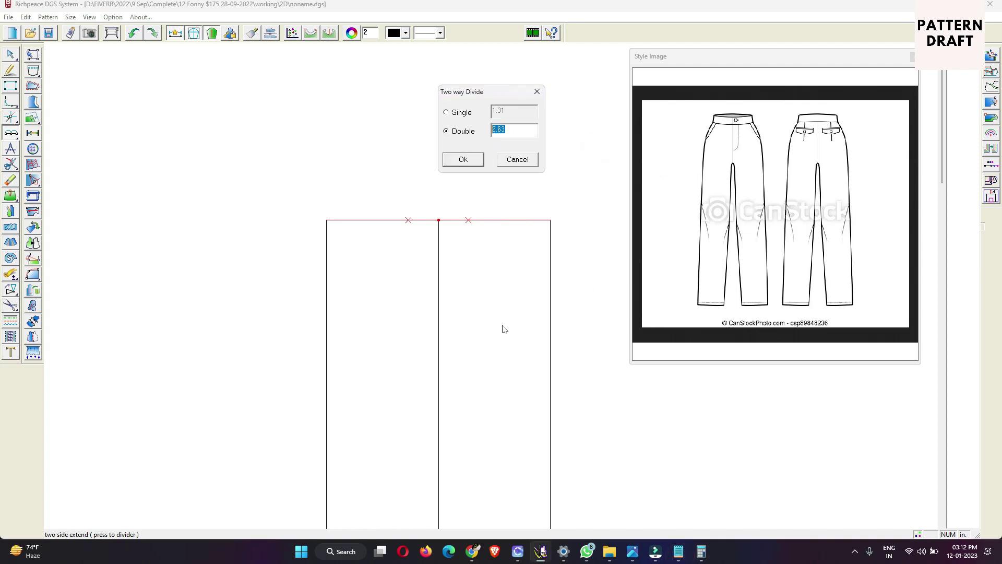
left_click(463, 222)
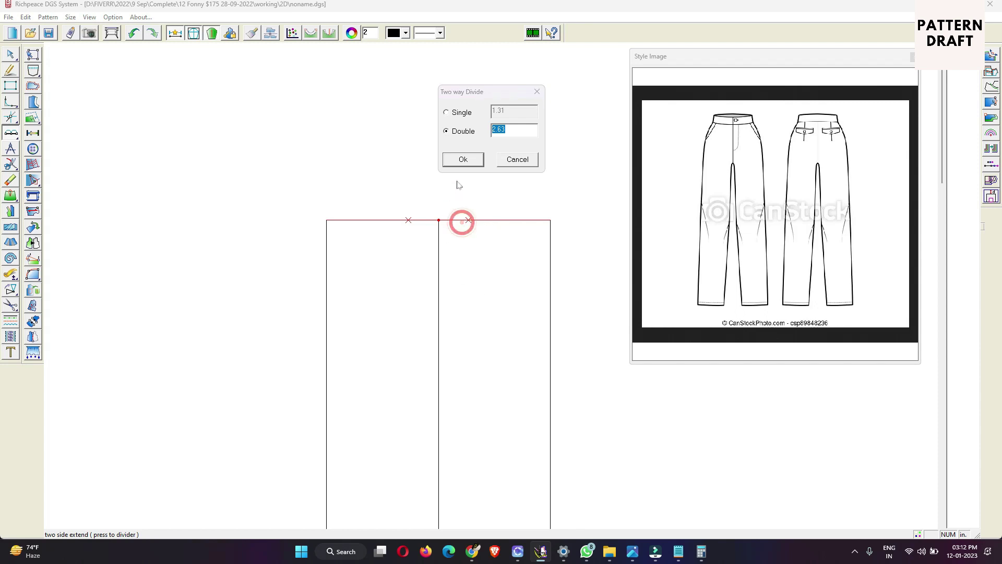
left_click(484, 130)
left_click(470, 134)
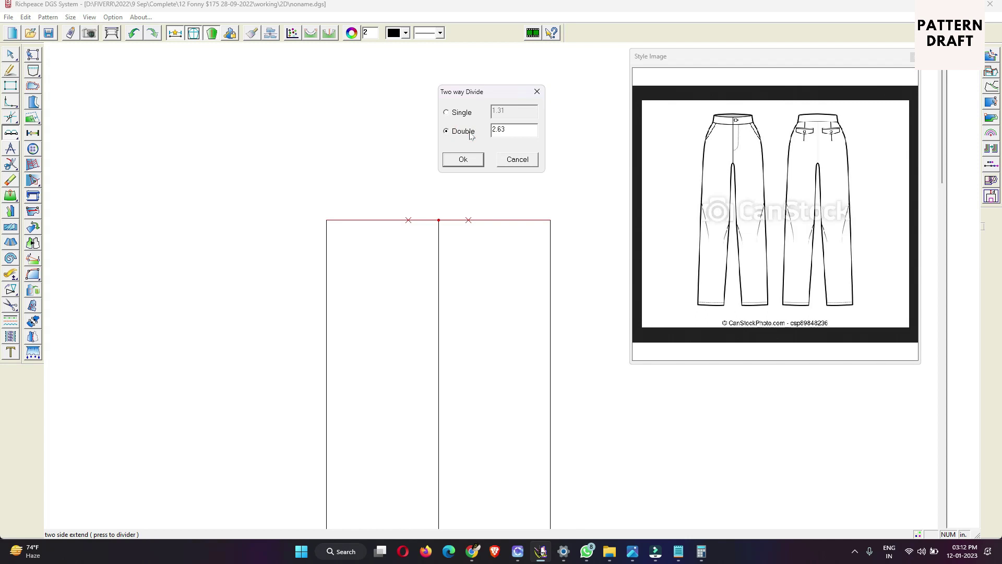
Set the Double distance between the two waist points on the top edge to 7.25 in.
double_click(522, 129)
type("8.25")
double_click(512, 129)
type("7.25")
left_click_drag(480, 89, 537, 78)
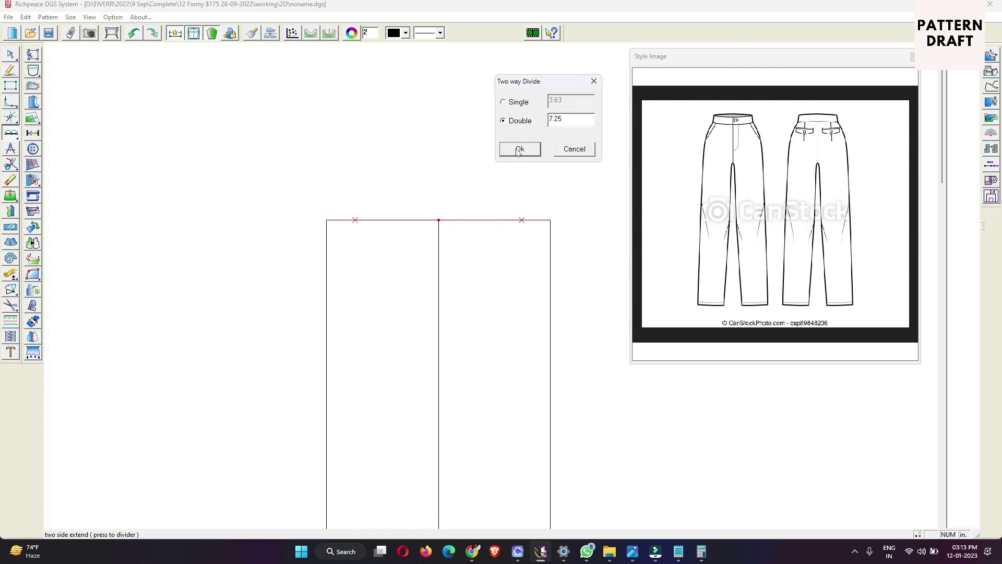
left_click(516, 149)
Draw a line parallel to the rectangle's top edge, 8 in below it.
right_click(387, 150)
left_click(412, 151)
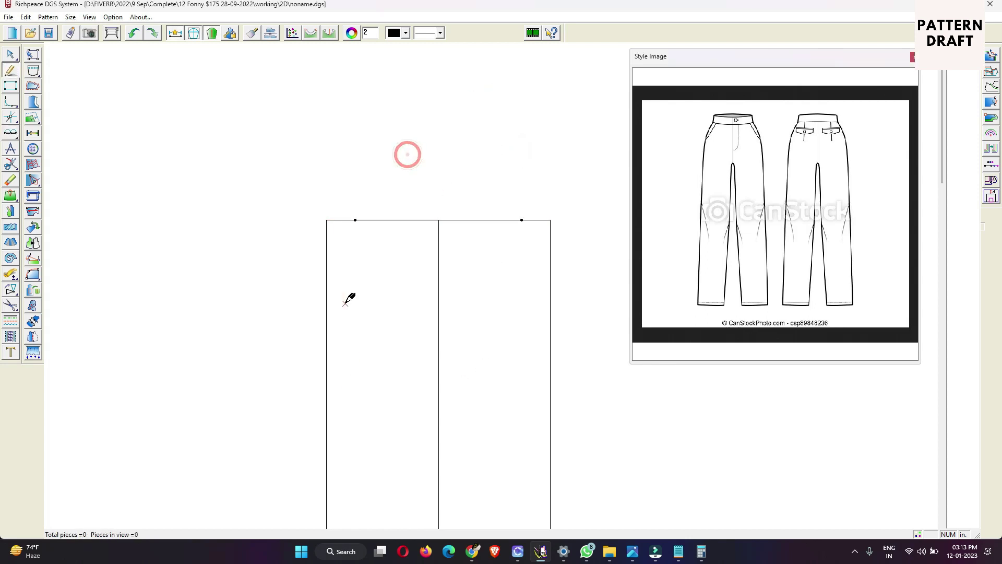
scroll(487, 259, "down", 2)
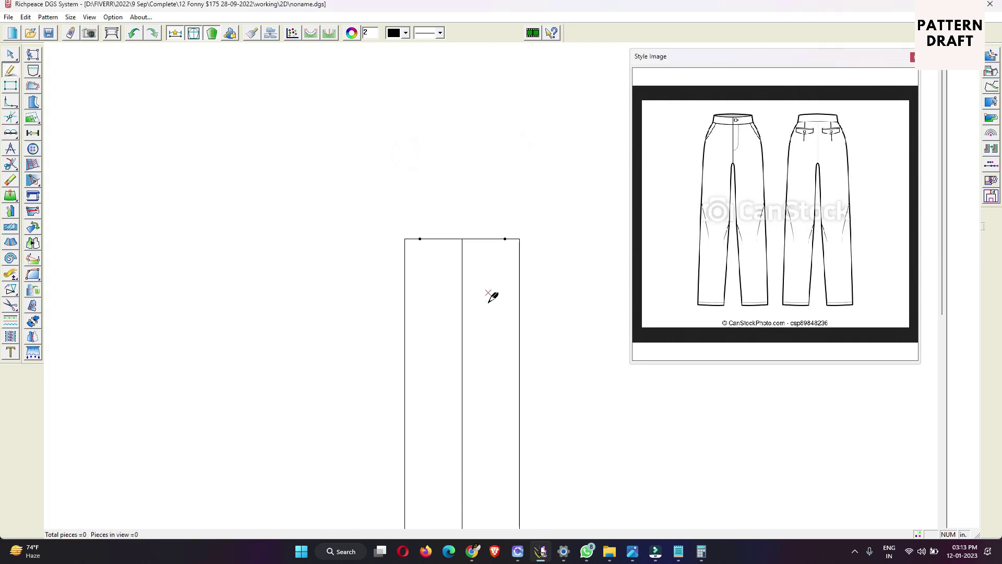
left_click(488, 239)
left_click(489, 286)
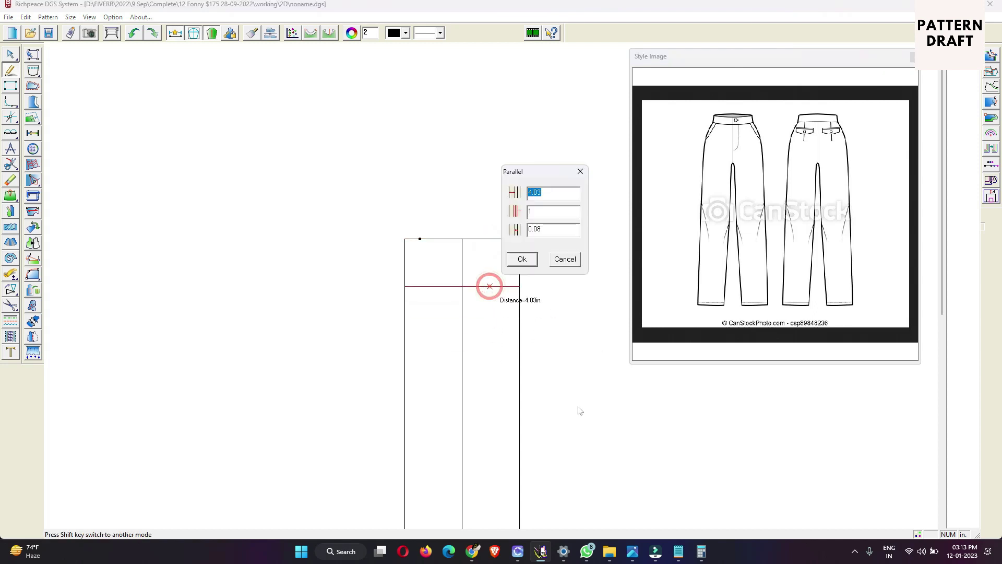
left_click_drag(504, 178, 522, 143)
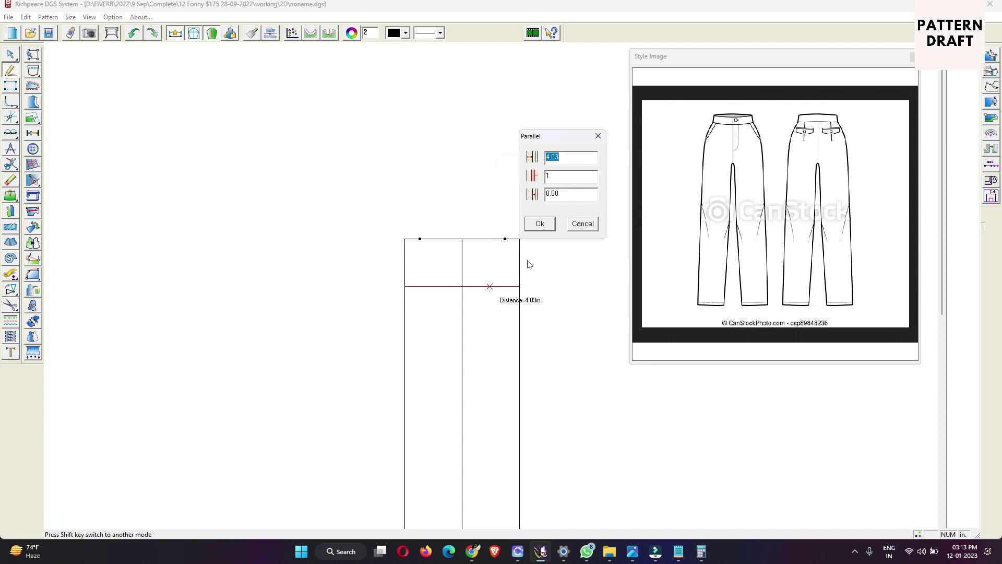
type("8")
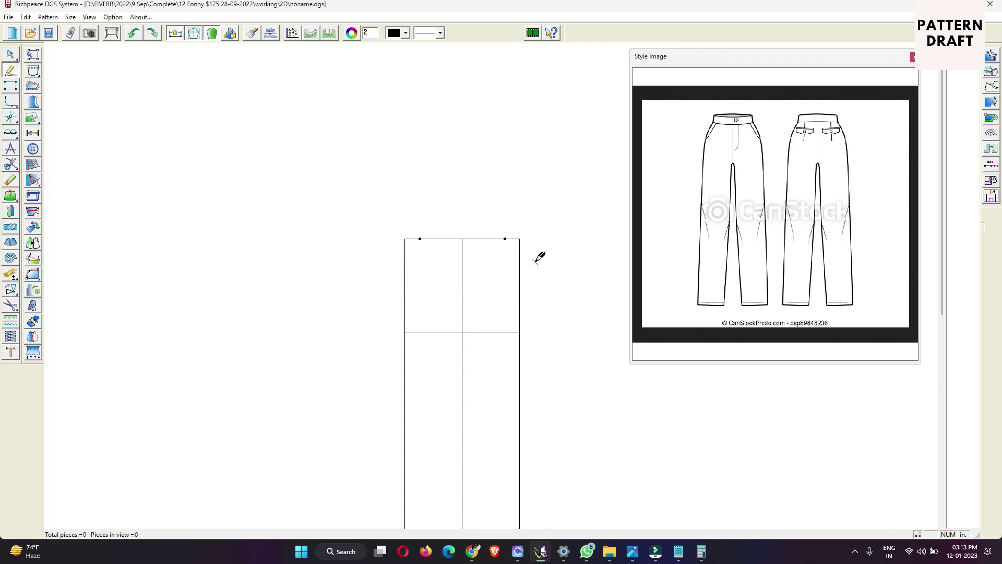
Draw a horizontal line parallel to the 8 in guide line, 3 in below it.
left_click(496, 333)
left_click(495, 395)
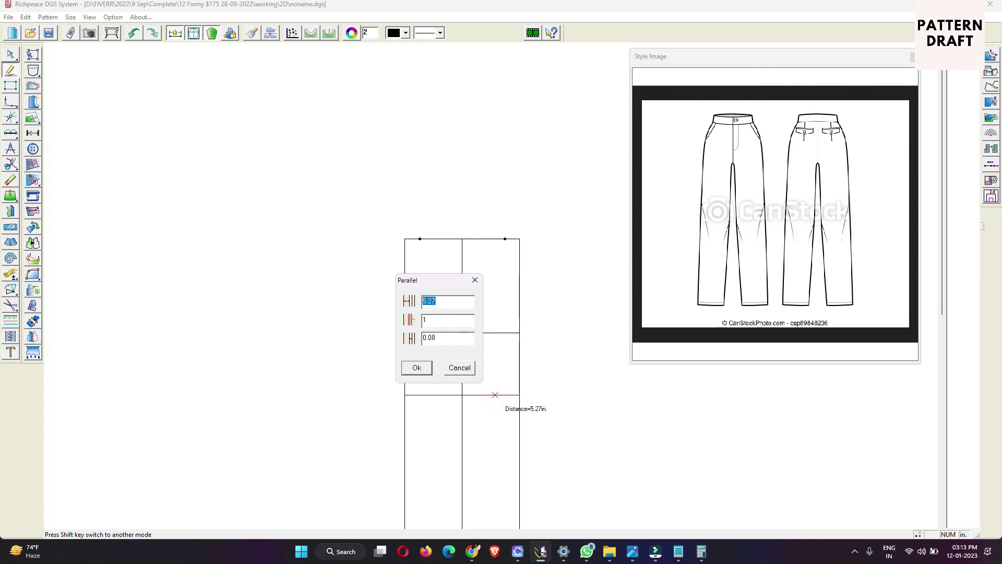
left_click_drag(438, 282, 300, 163)
type("3")
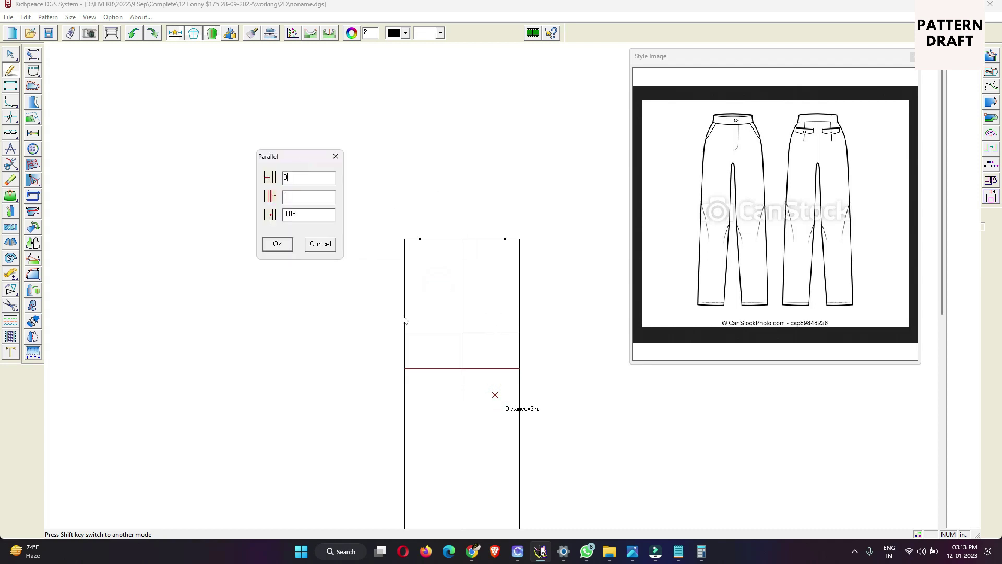
left_click(278, 245)
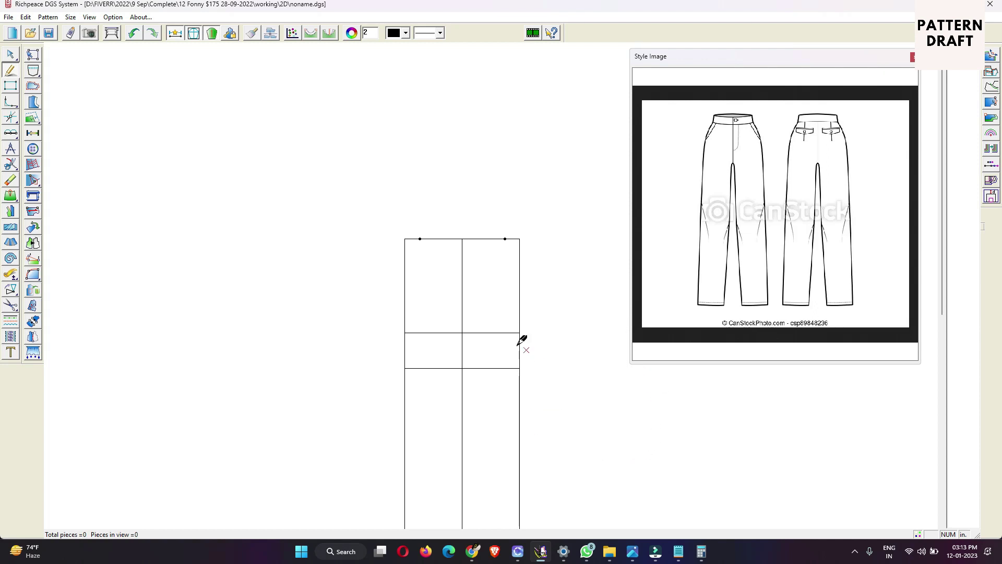
Draw a 1.5 in horizontal line outward from the right end of the new crotch line.
left_click(519, 368)
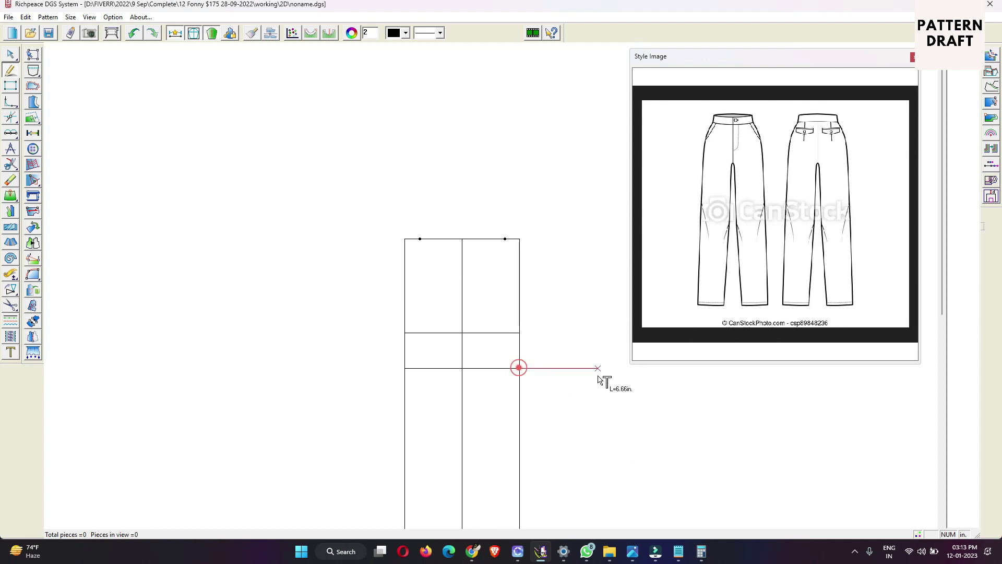
left_click(568, 379)
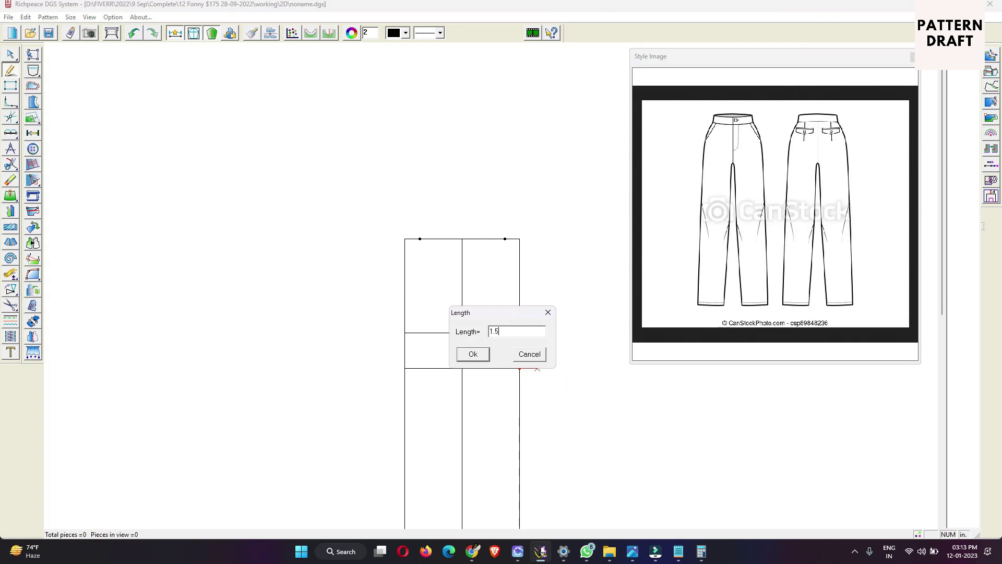
key("Return")
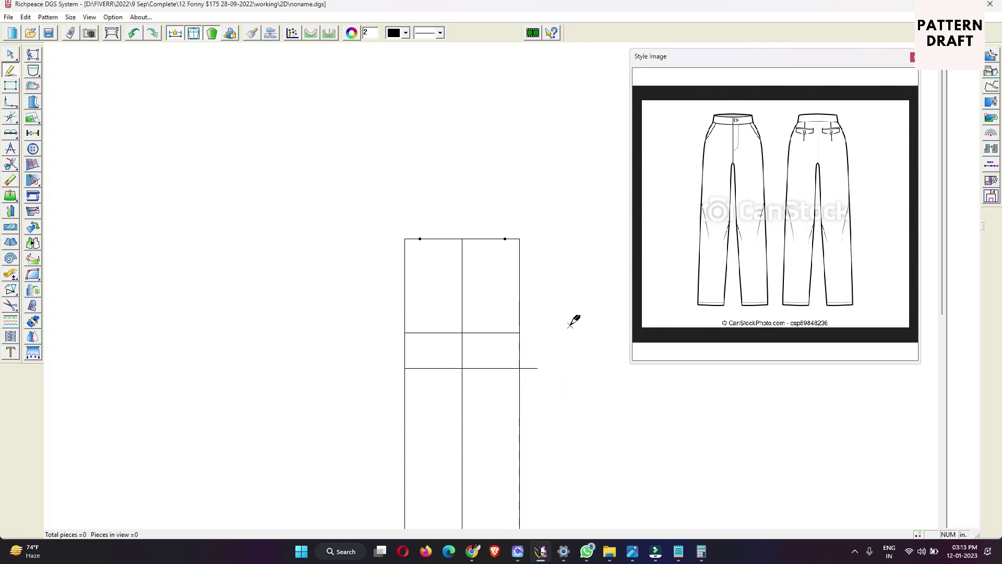
Draw a vertical line from the right waist point down to the crotch line.
left_click(505, 239)
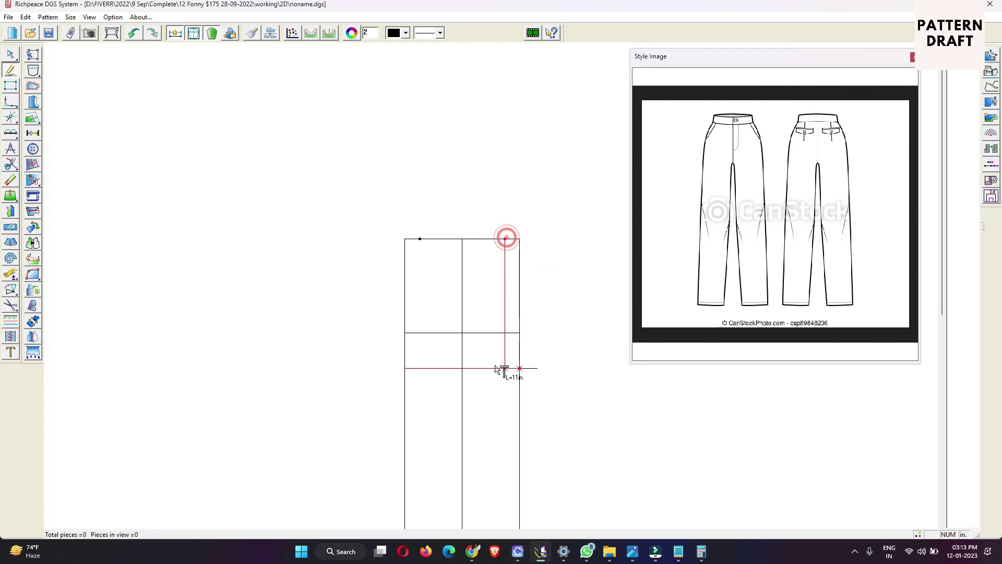
left_click(505, 368)
right_click(495, 366)
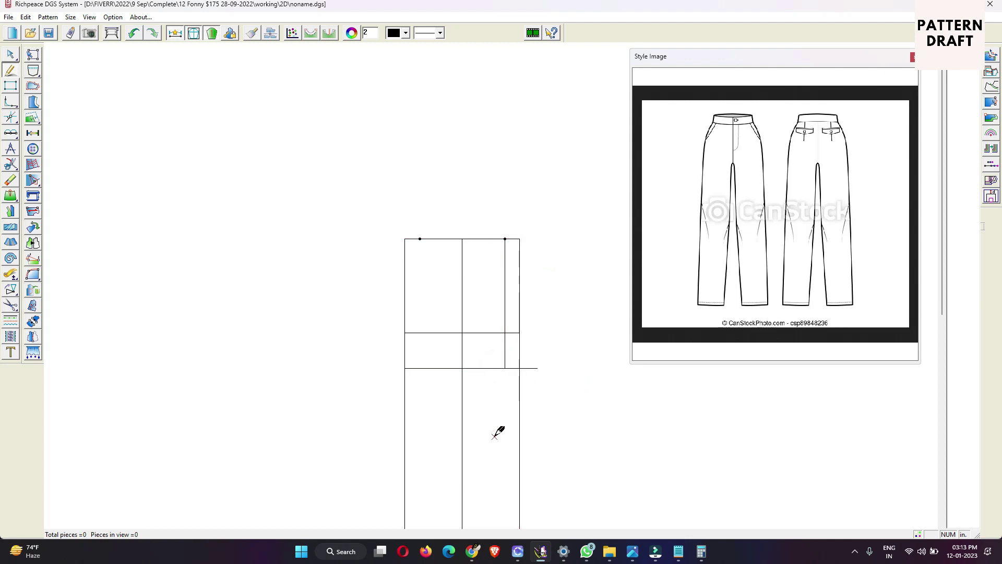
Draw a sloping waistline from a point slightly below the right waist point on the vertical line to the left waist point.
scroll(519, 364, "up", 2)
scroll(491, 287, "down", 2)
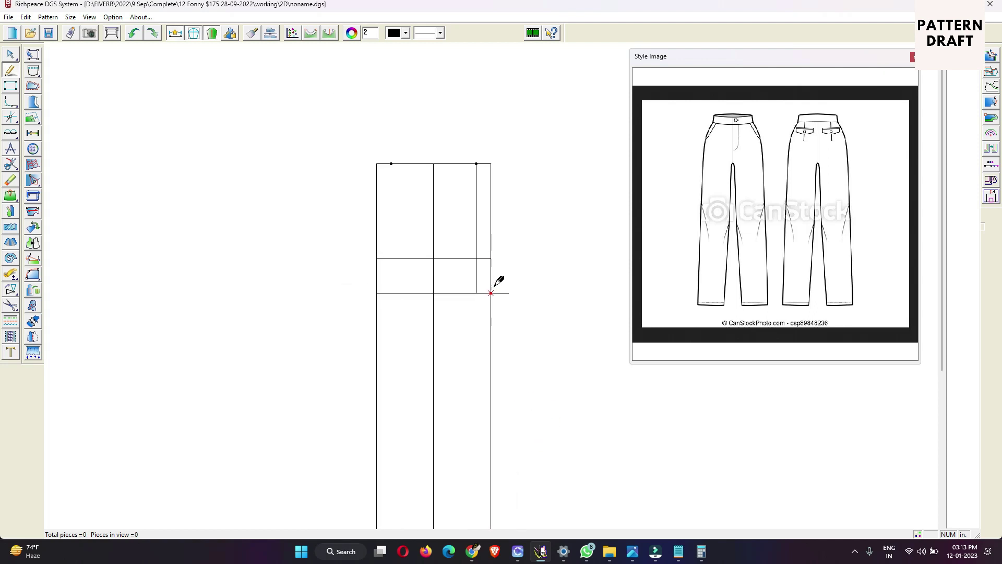
scroll(491, 232, "up", 2)
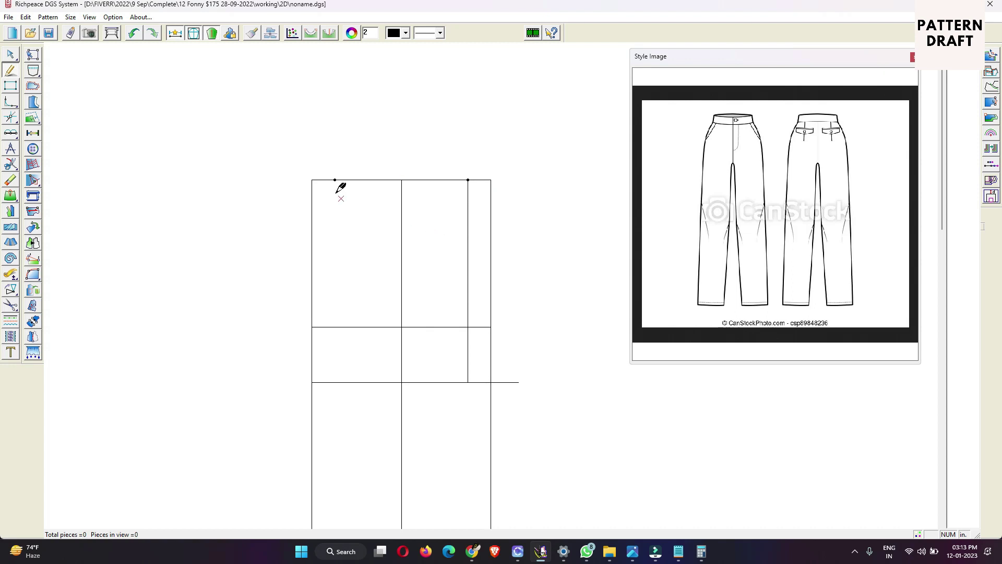
scroll(497, 280, "up", 4)
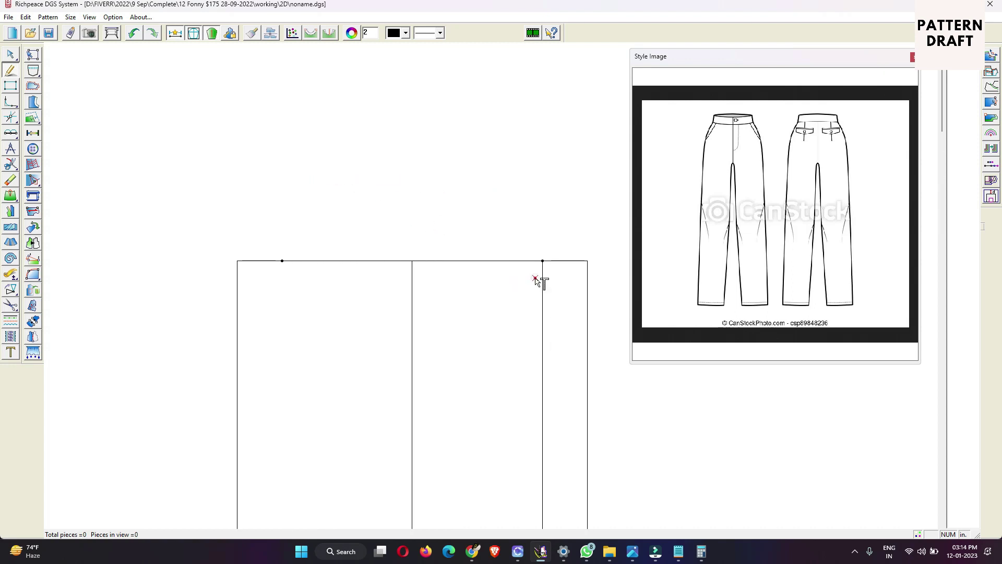
left_click(543, 278)
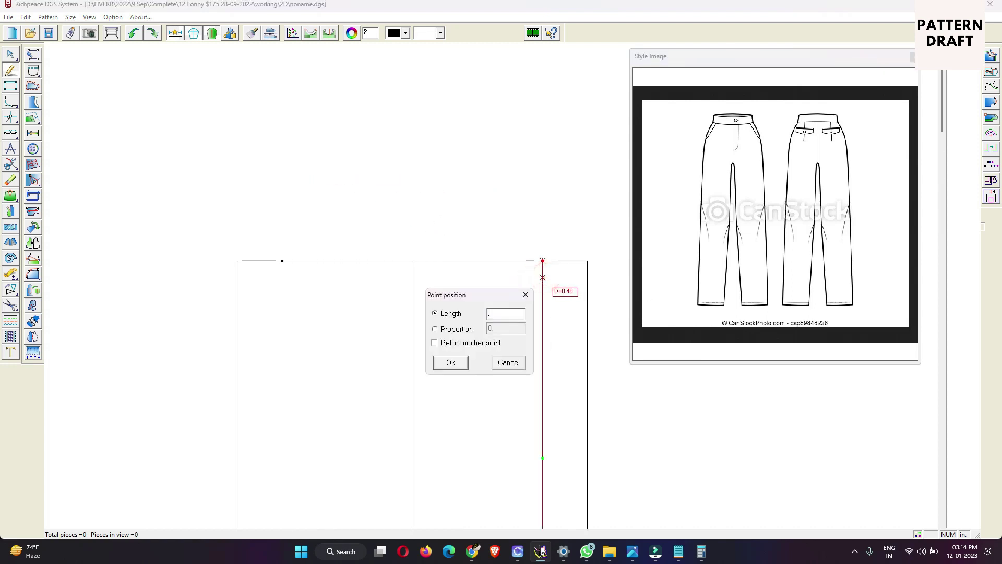
key("Return")
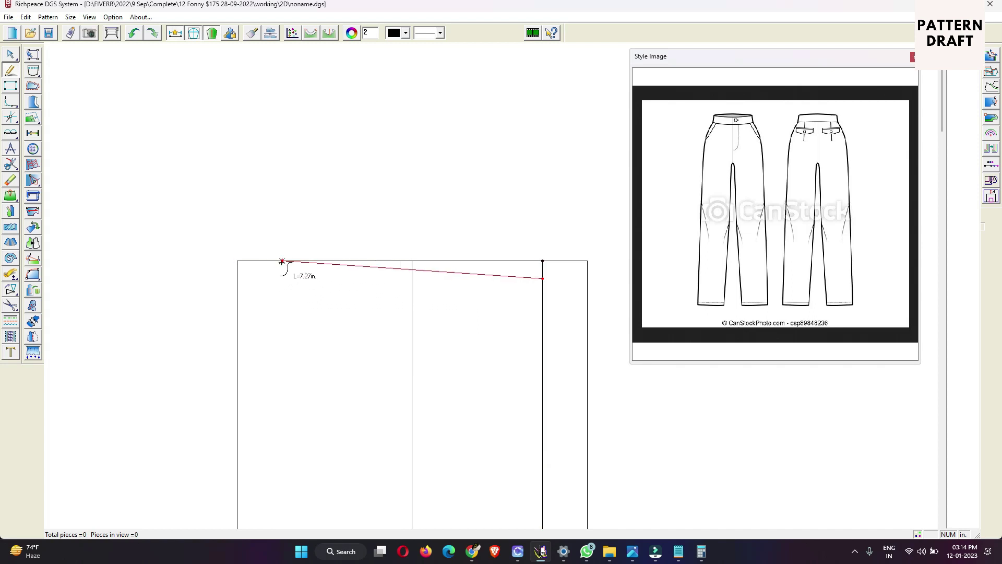
left_click(282, 260)
Draw a straight line from the waistline's lowered right end to the outer end of the crotch extension.
scroll(522, 306, "down", 6)
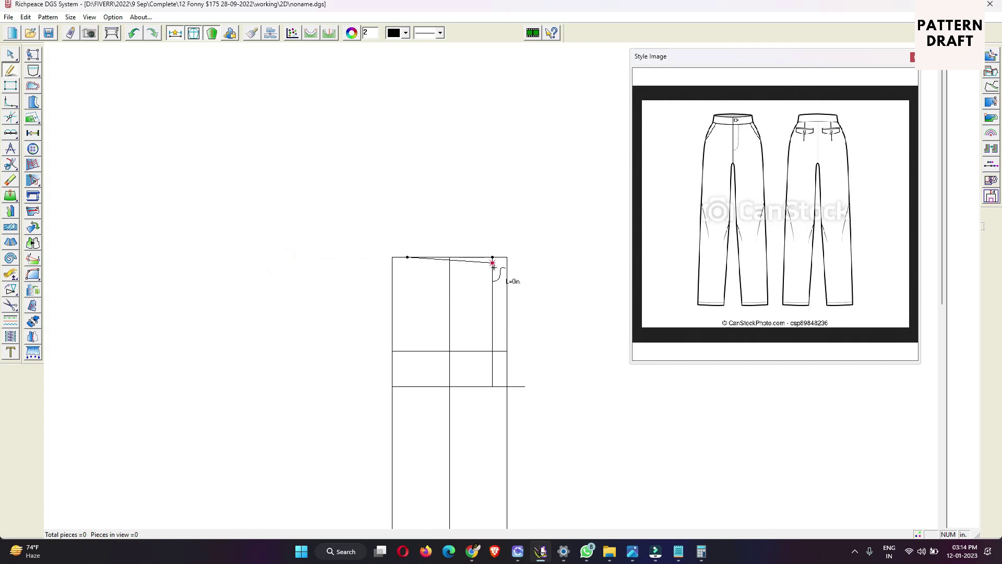
right_click(545, 296)
scroll(518, 349, "up", 2)
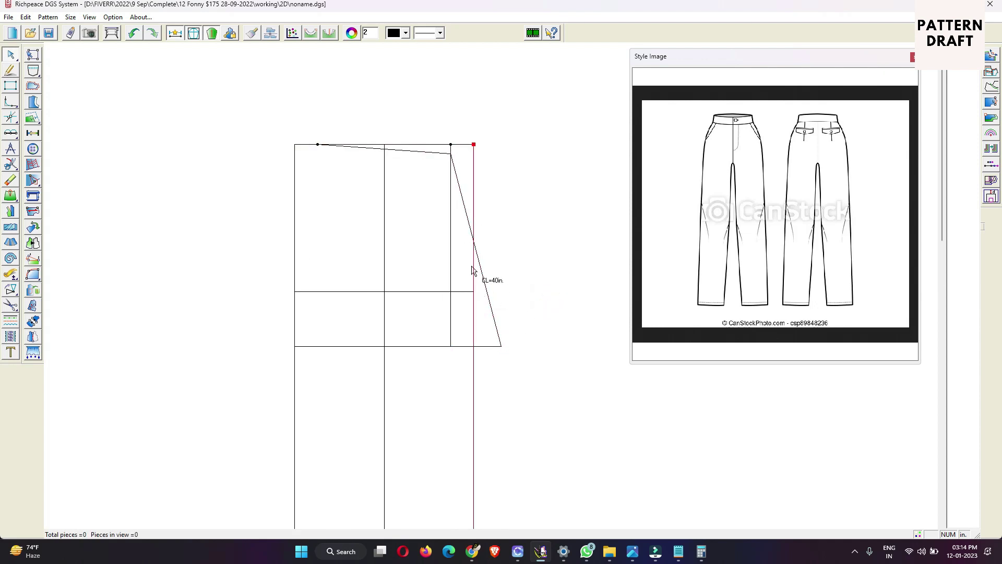
Bend the slanted rise line into a crotch curve that follows the vertical guide and flattens into the end of the crotch extension.
scroll(494, 318, "up", 3)
scroll(491, 287, "down", 2)
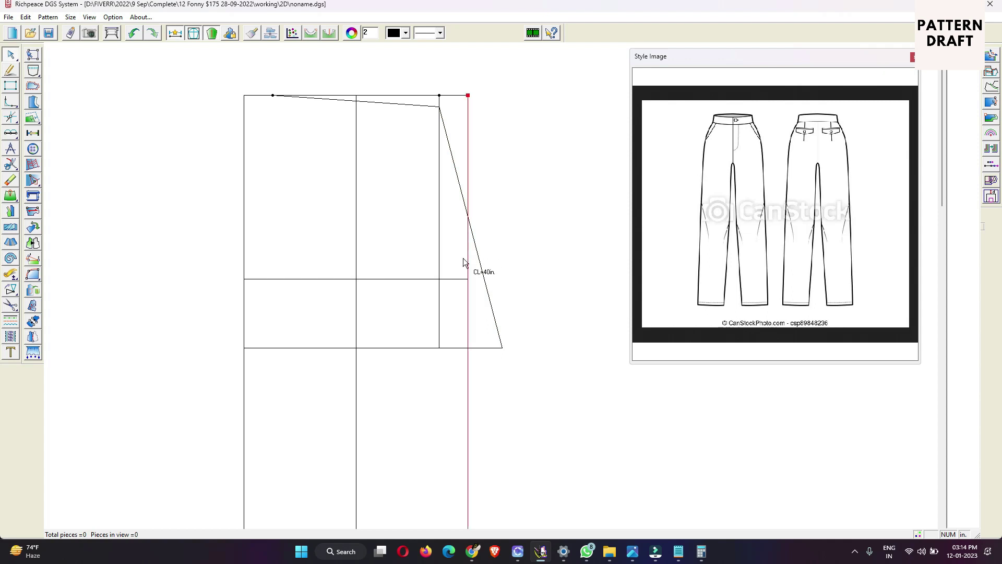
left_click(496, 326)
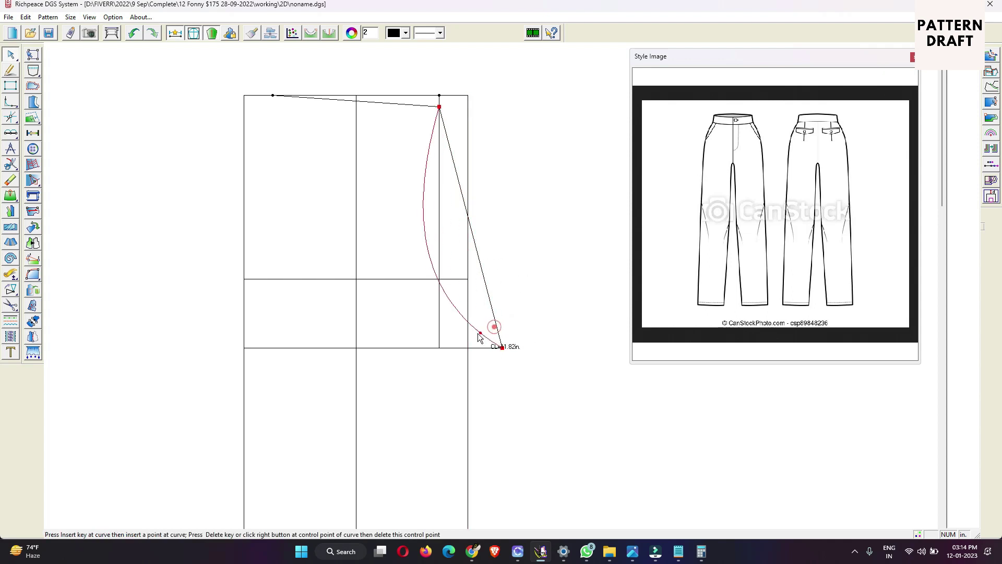
scroll(478, 334, "up", 3)
left_click(520, 309)
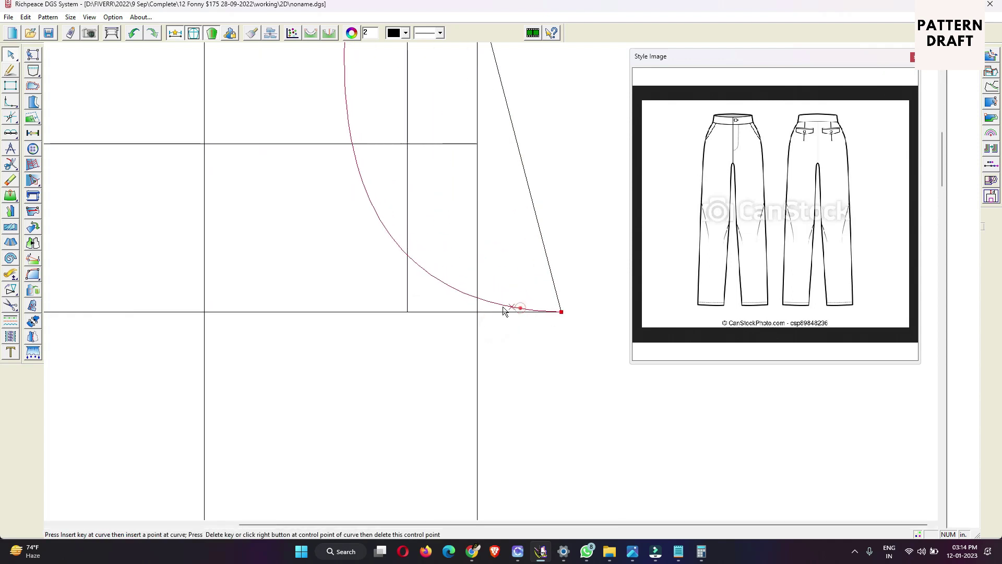
left_click(483, 301)
scroll(443, 249, "down", 3)
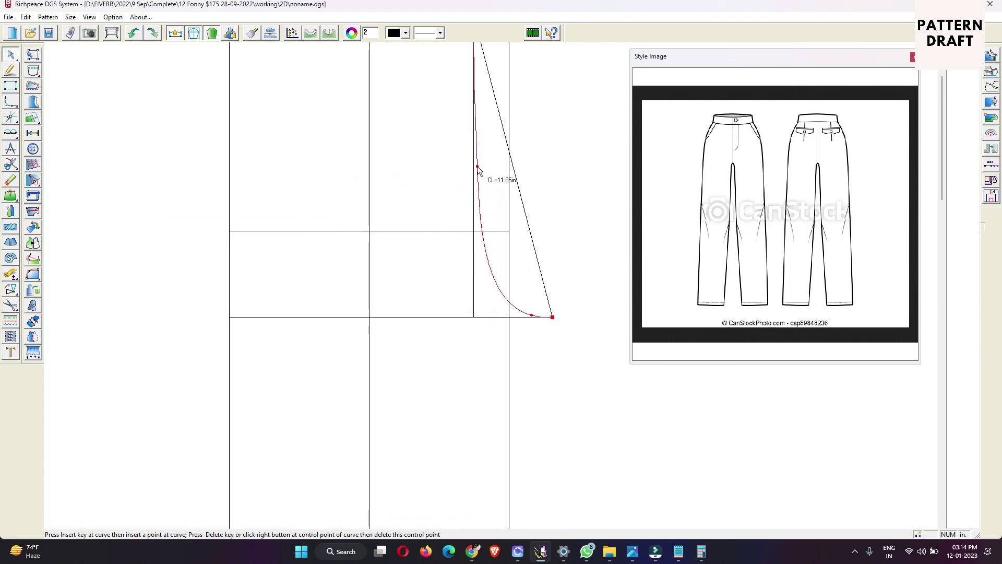
left_click(477, 166)
scroll(508, 300, "up", 3)
left_click(508, 300)
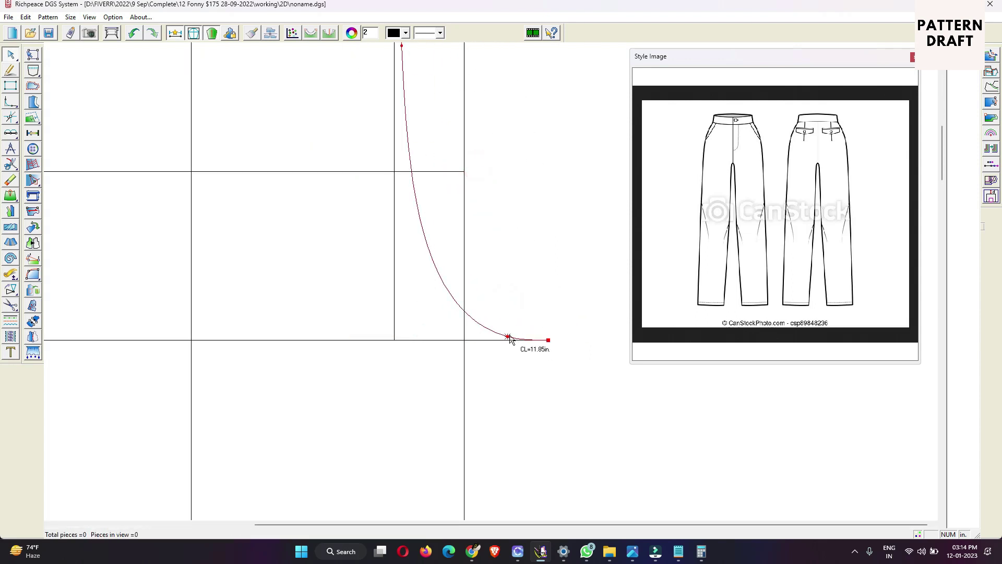
left_click(510, 336)
scroll(527, 269, "down", 3)
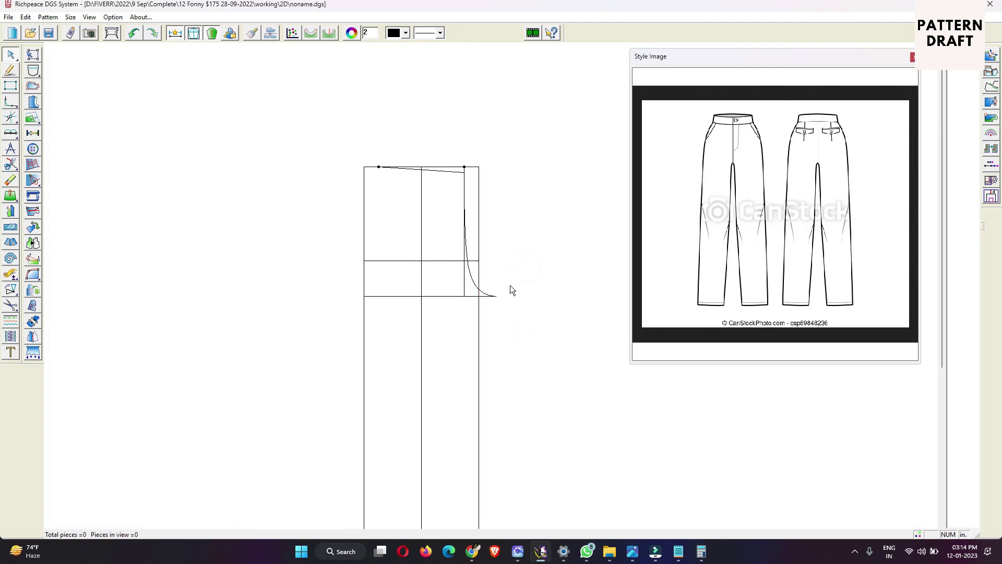
Draw the upper side seam as a straight line from the hip line's left end to the left waist point.
right_click(395, 229)
left_click(412, 230)
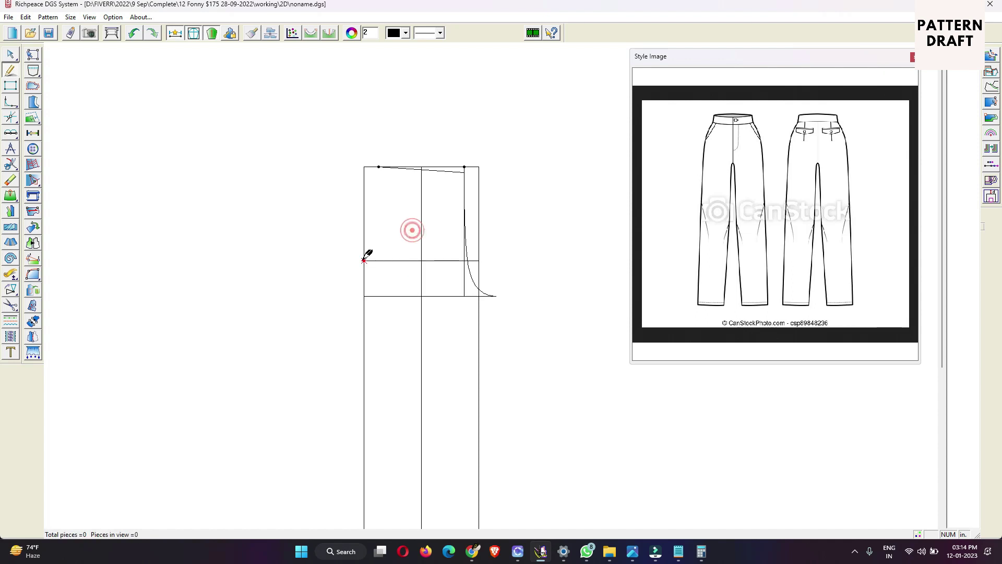
left_click(364, 259)
left_click(380, 168)
right_click(388, 223)
left_click(390, 225)
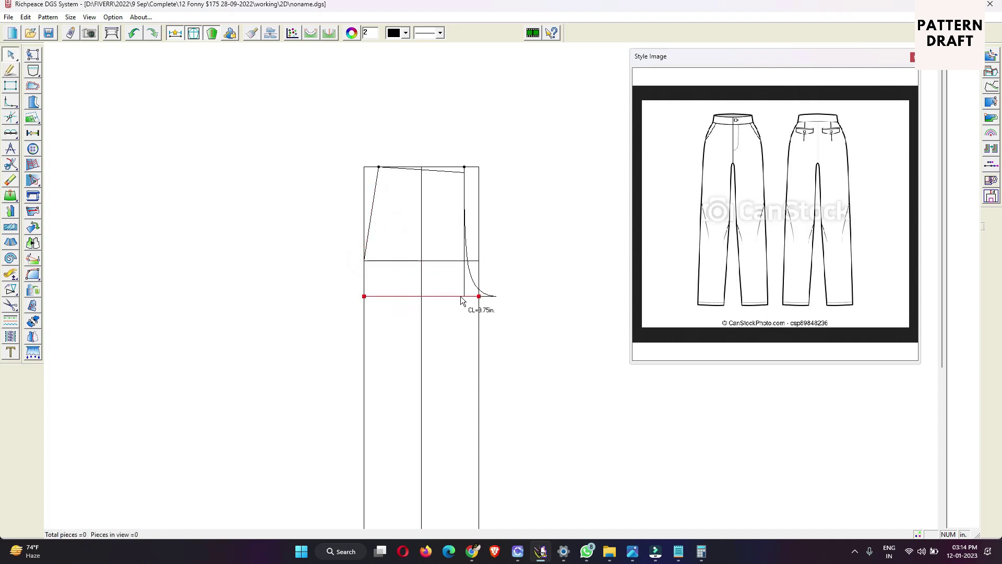
Reshape the straight upper side seam into a slight outward curve between the hip line and the waist.
scroll(386, 231, "up", 2)
left_click_drag(462, 220, 454, 197)
left_click(454, 199)
left_click(500, 235)
scroll(500, 245, "down", 3)
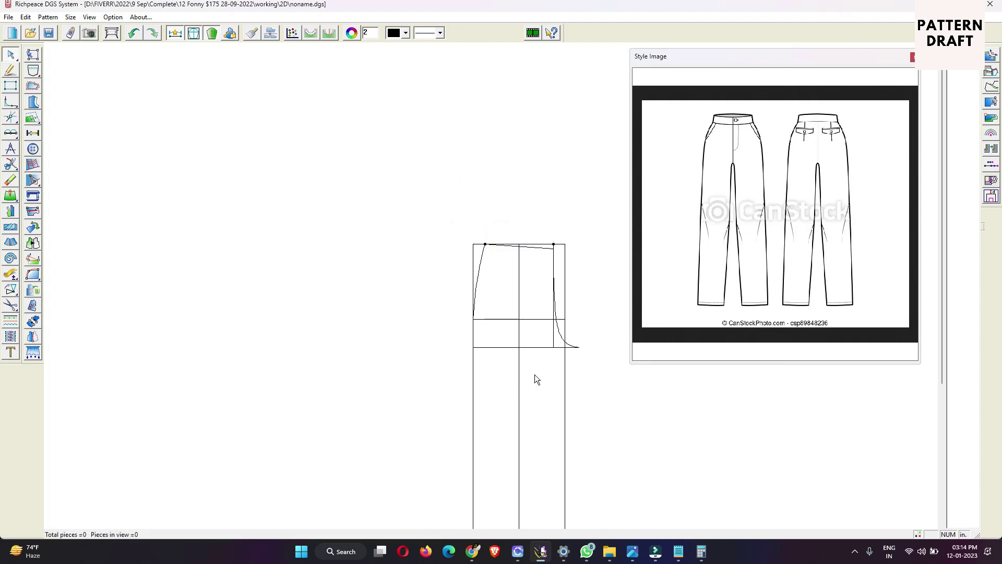
Divide the full crotch line, including its extension, into two equal parts with the Divider.
scroll(543, 373, "down", 2)
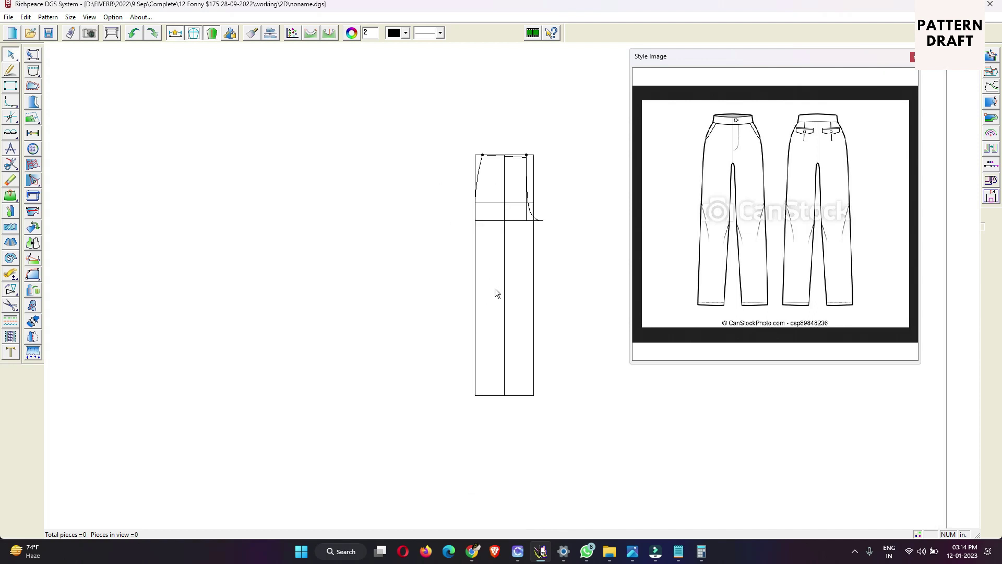
scroll(555, 344, "up", 3)
scroll(492, 287, "down", 2)
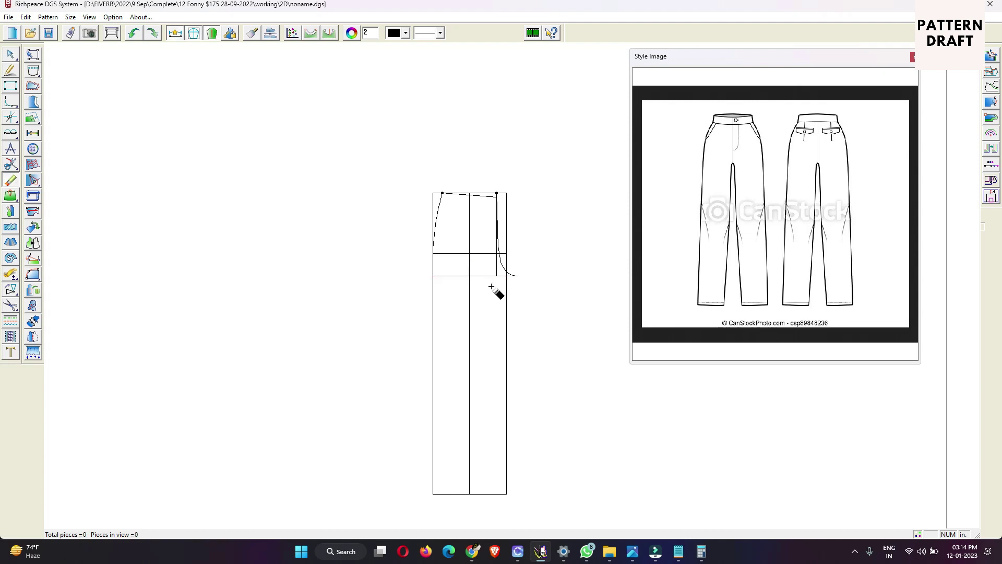
scroll(492, 291, "up", 2)
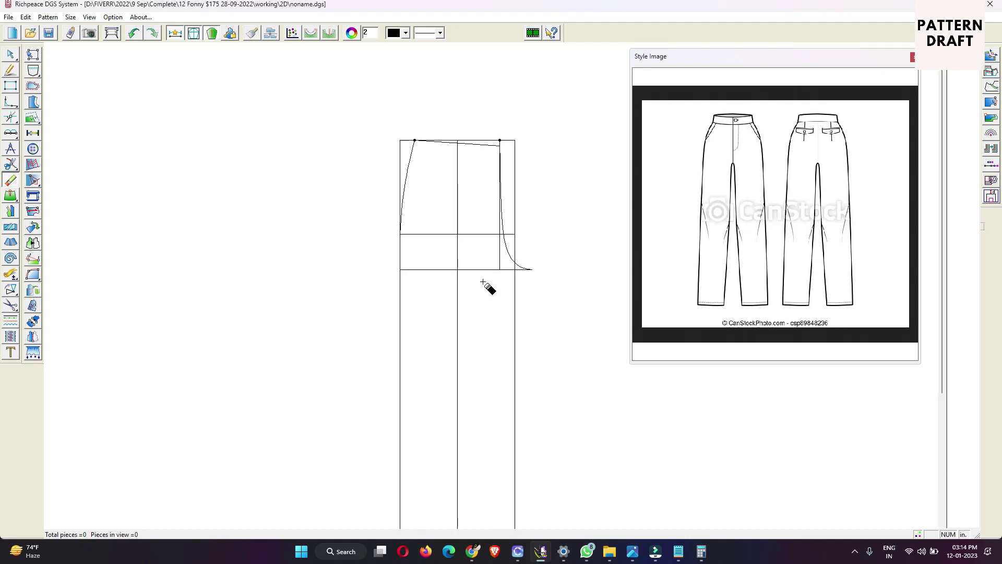
key("a")
left_click(484, 296)
key("d")
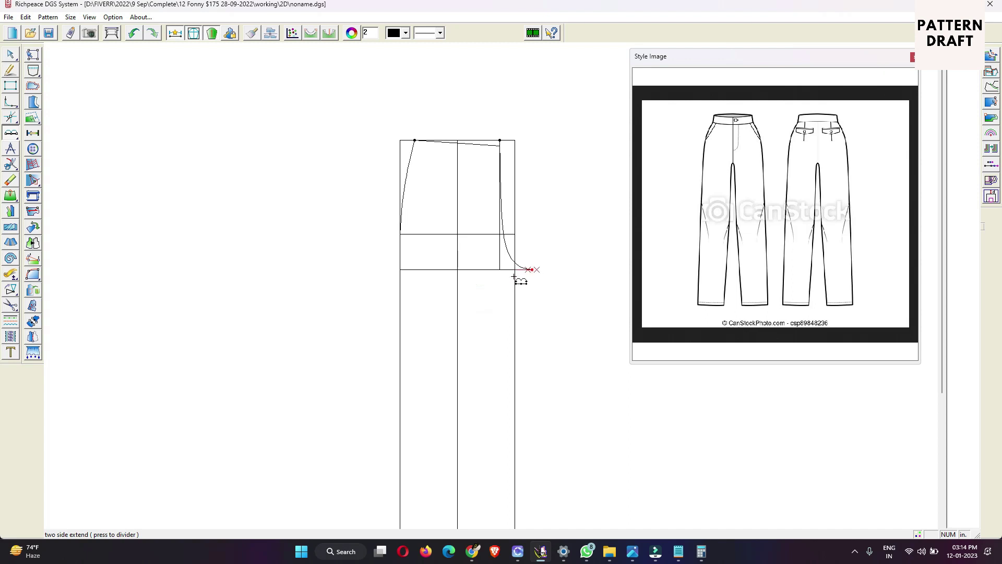
left_click(531, 271)
left_click(532, 270)
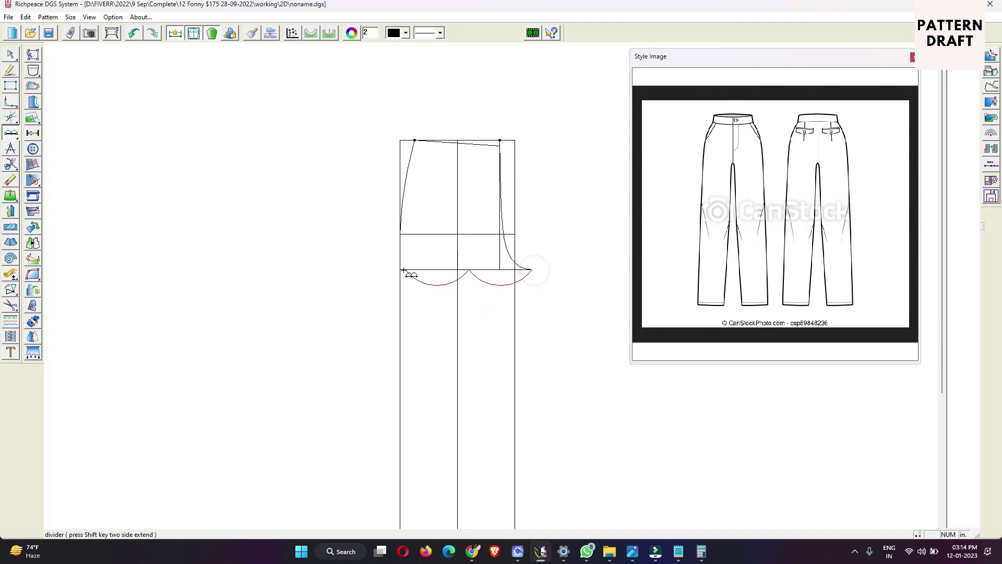
Draw a vertical line from the crotch line's midpoint to the rectangle's bottom edge and erase the old centre line.
right_click(490, 320)
left_click(526, 334)
left_click(468, 272)
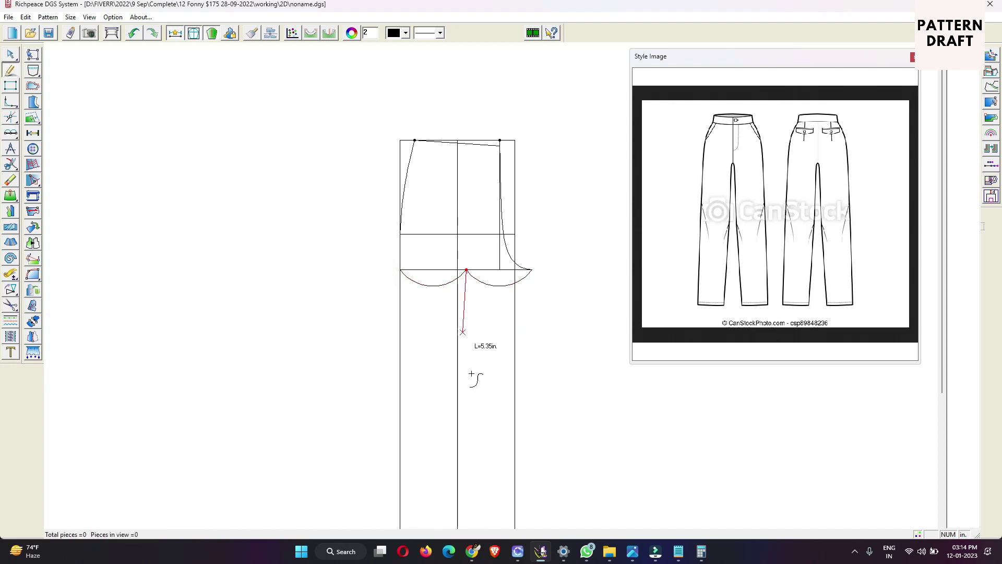
middle_click(474, 374)
left_click(488, 371)
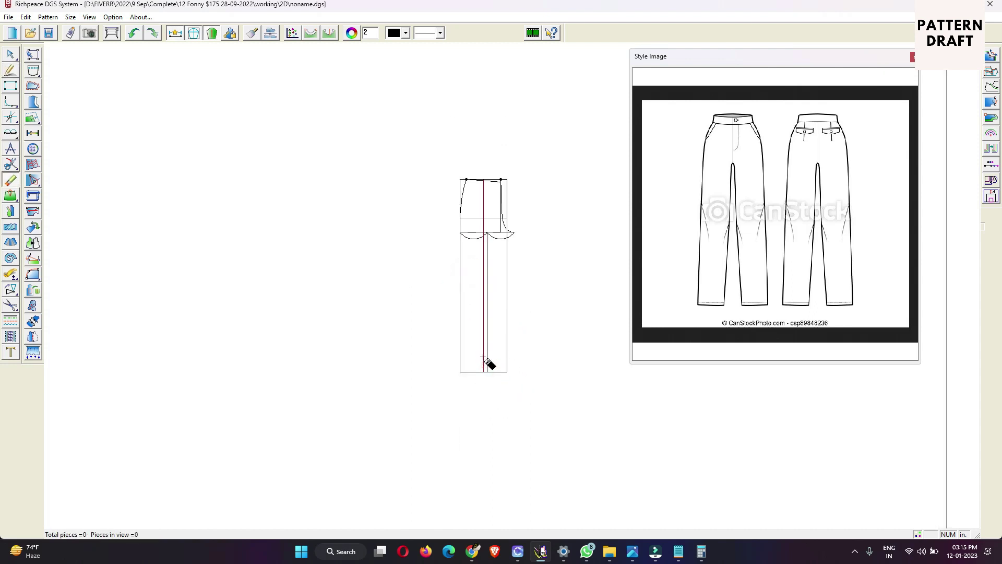
right_click(482, 356)
left_click(528, 336)
Place two hem points equally spaced on either side of the centre line with a double Two way Divide.
scroll(496, 287, "up", 2)
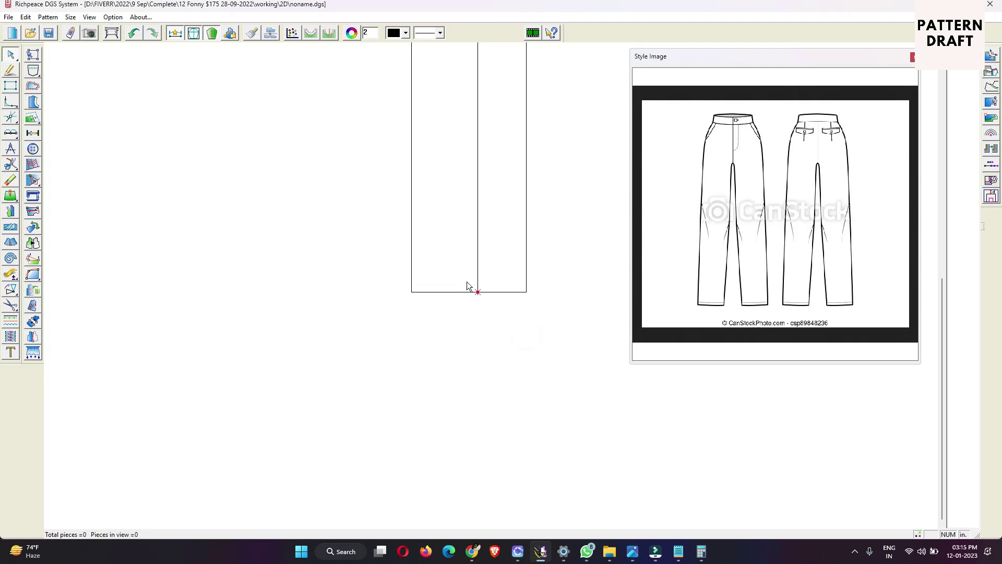
right_click(467, 287)
left_click(477, 275)
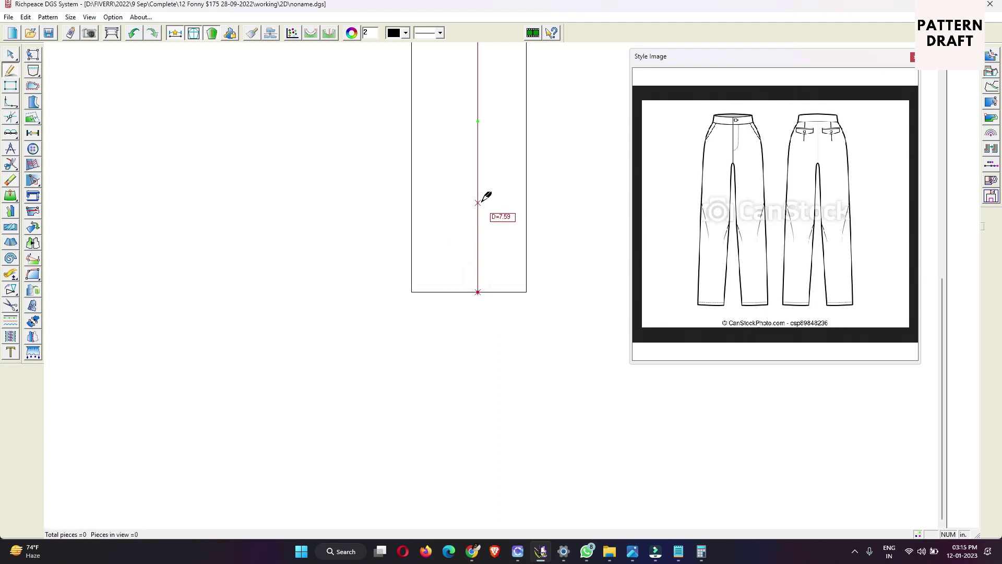
key("s")
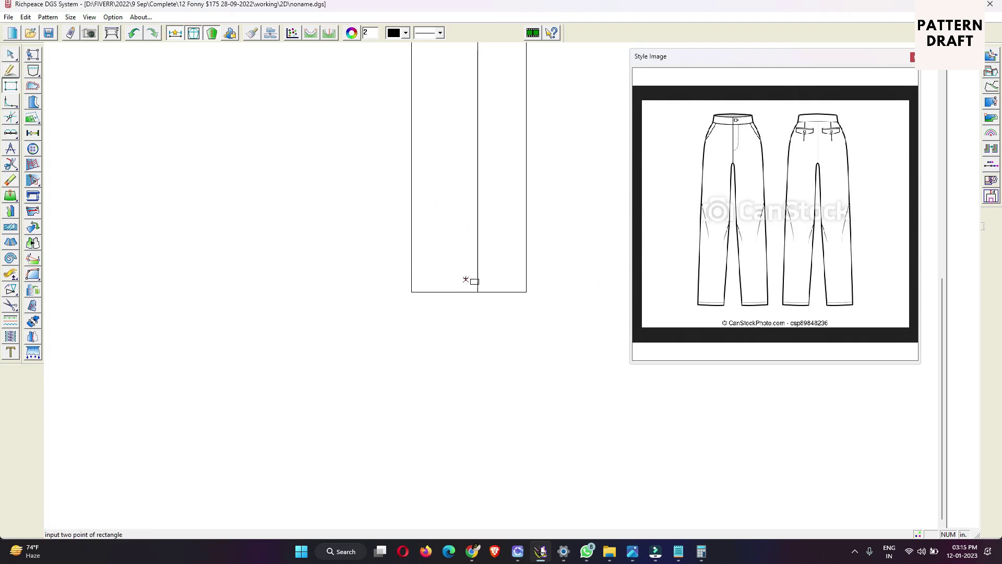
key("d")
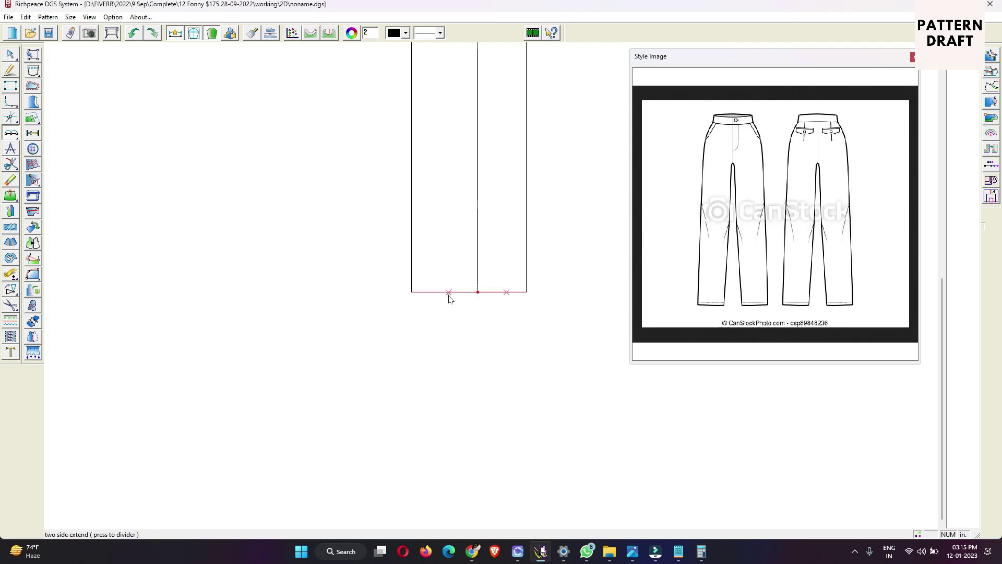
left_click(449, 292, "shift")
left_click(488, 240)
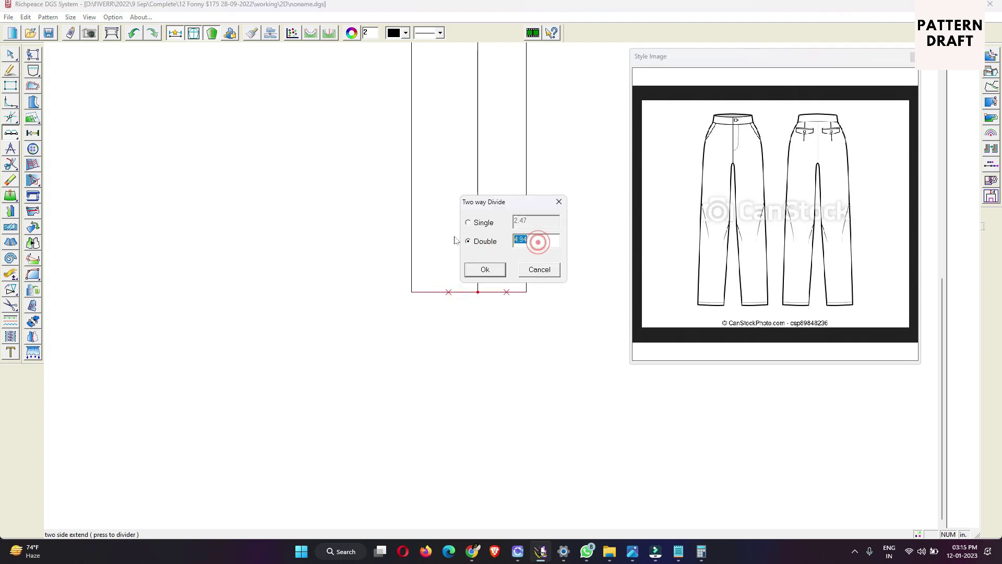
key("Return")
right_click(554, 210)
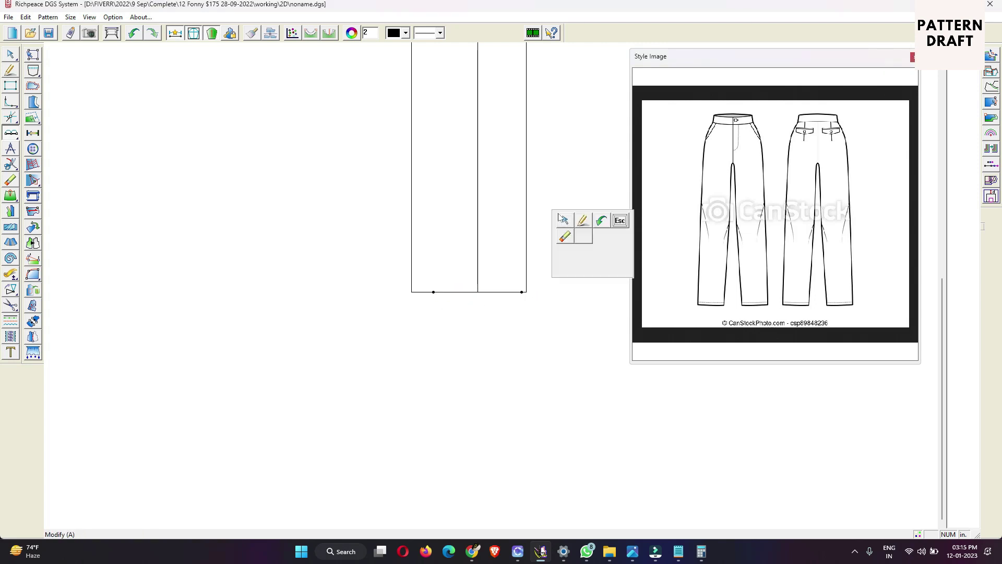
left_click(584, 220)
middle_click(469, 264)
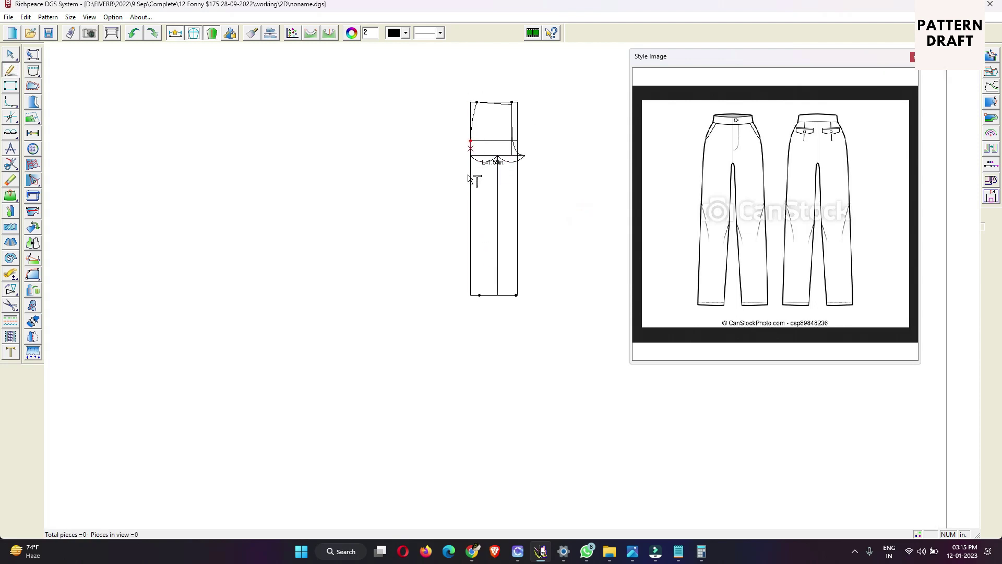
left_click(470, 141)
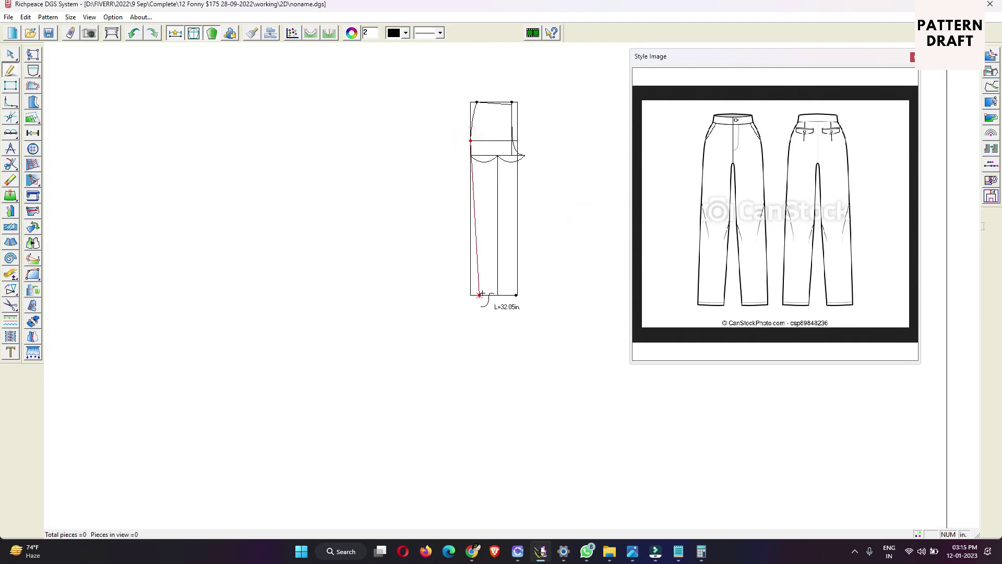
scroll(480, 295, "up", 2)
Draw a short vertical guide up from the left hem point and offset a parallel copy outward towards the rectangle's left edge.
left_click(476, 297)
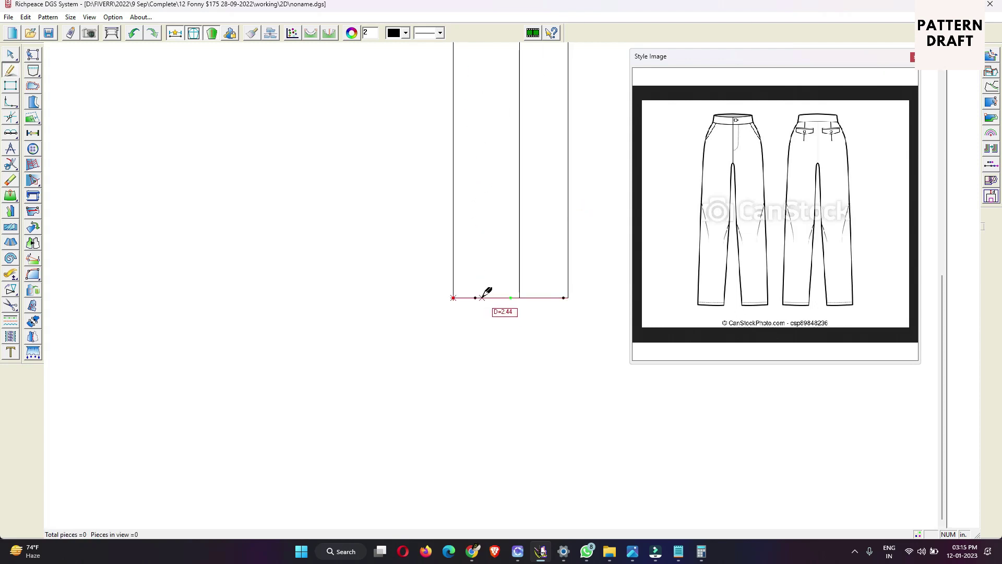
left_click(481, 252)
left_click(511, 313)
scroll(473, 288, "up", 4)
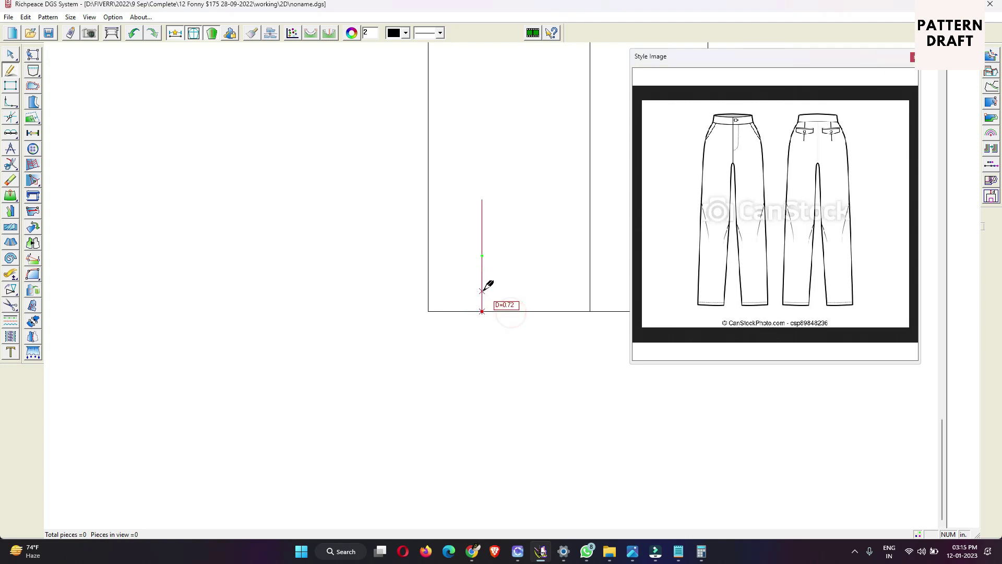
left_click_drag(483, 289, 455, 289)
left_click(454, 291)
key("Return")
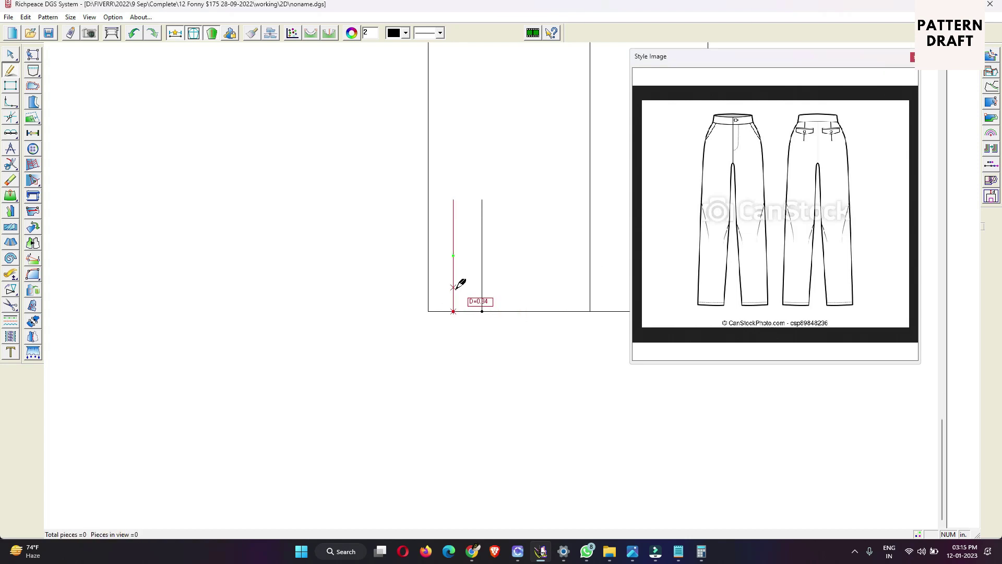
Erase the inner short guide and draw the lower side seam from the hip line's left end to the remaining guide's base.
scroll(493, 286, "down", 1)
right_click(490, 286)
left_click(521, 292)
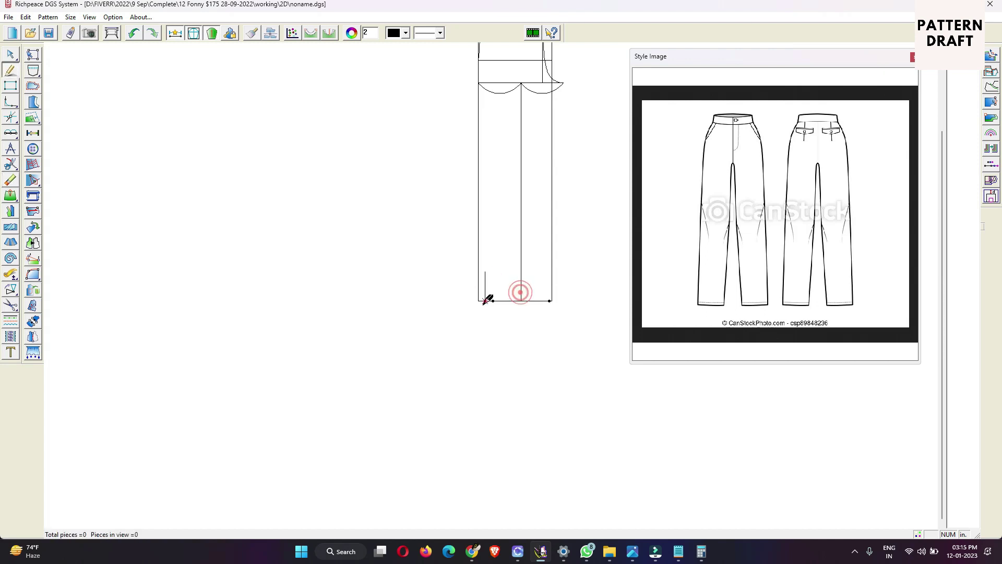
left_click(480, 58)
scroll(512, 301, "up", 5)
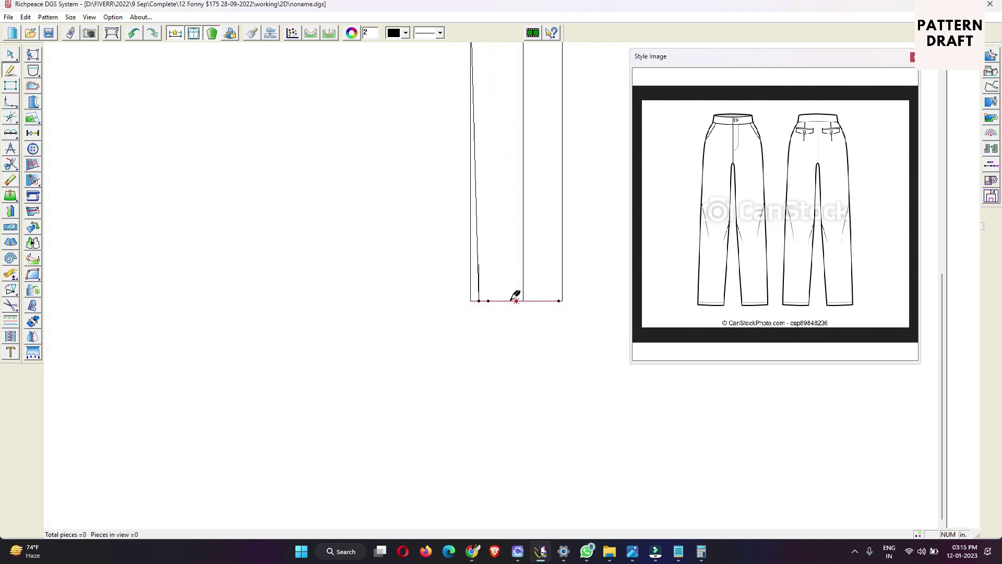
Offset a parallel copy of the left hem guide across the centre line to mark the hem's inseam side.
key("e")
right_click(438, 219)
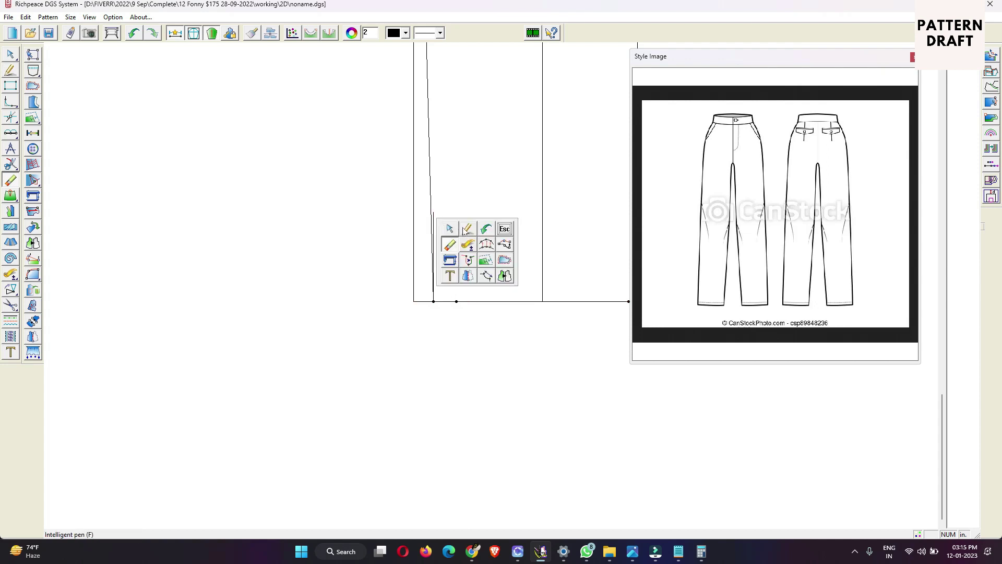
left_click(463, 226)
left_click_drag(435, 219, 472, 216)
left_click(479, 215)
type("2.4")
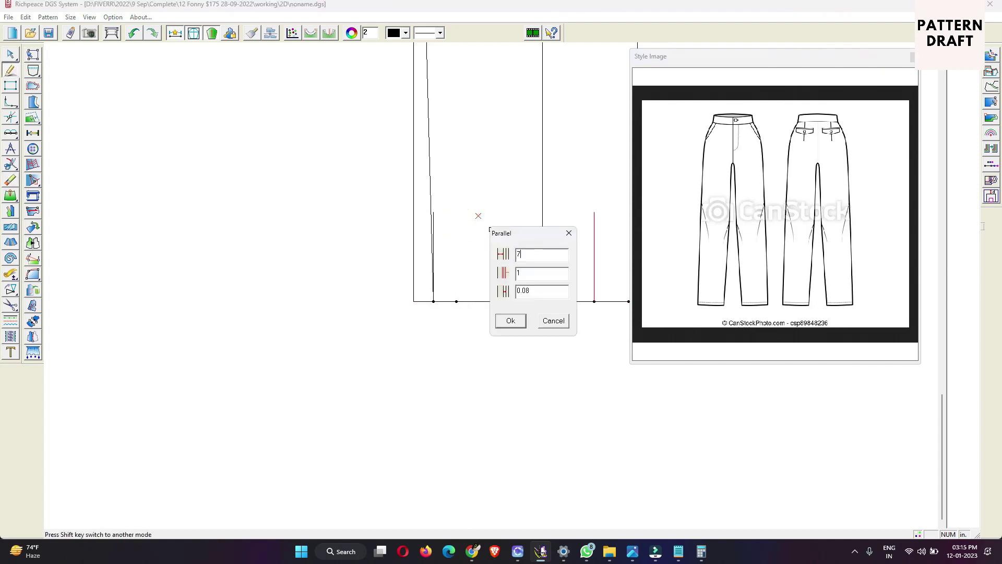
key("Return")
Draw a straight inseam from the right hem guide's base up to the tip of the crotch extension.
left_click(485, 304)
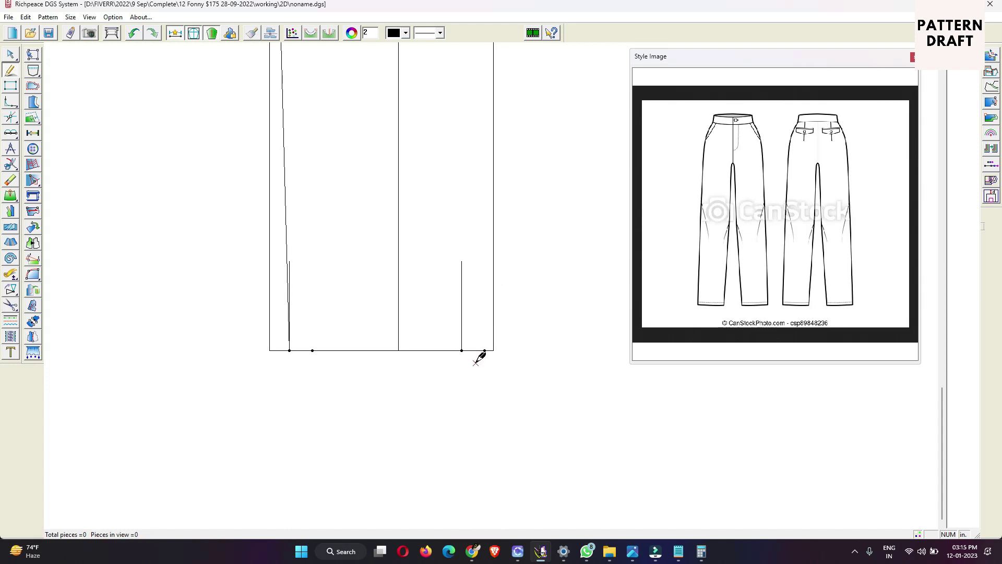
left_click(462, 350)
scroll(462, 349, "down", 2)
scroll(493, 280, "down", 1)
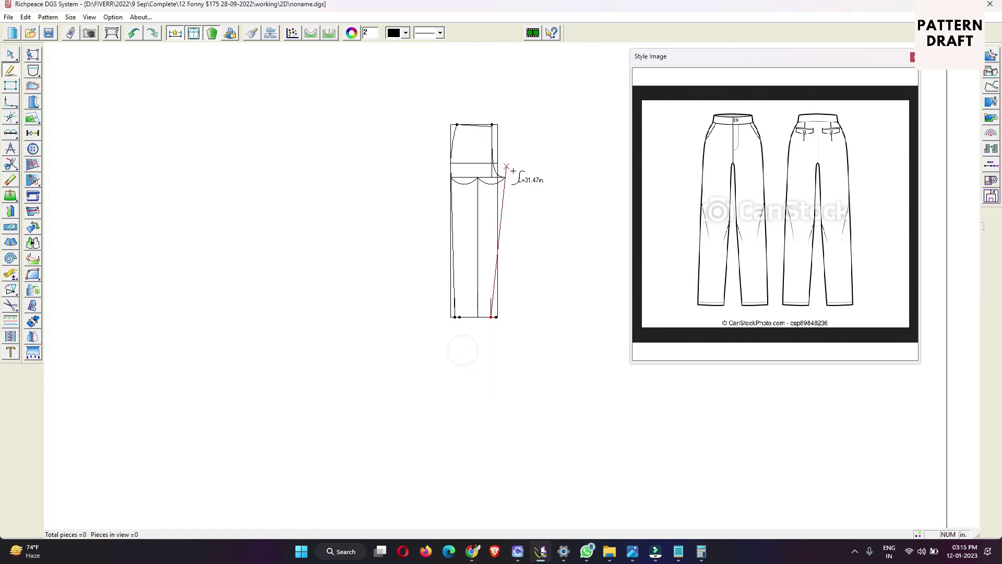
right_click(532, 210)
left_click(535, 214)
Extend the right vertical hem guide up to the crotch line.
scroll(481, 309, "up", 6)
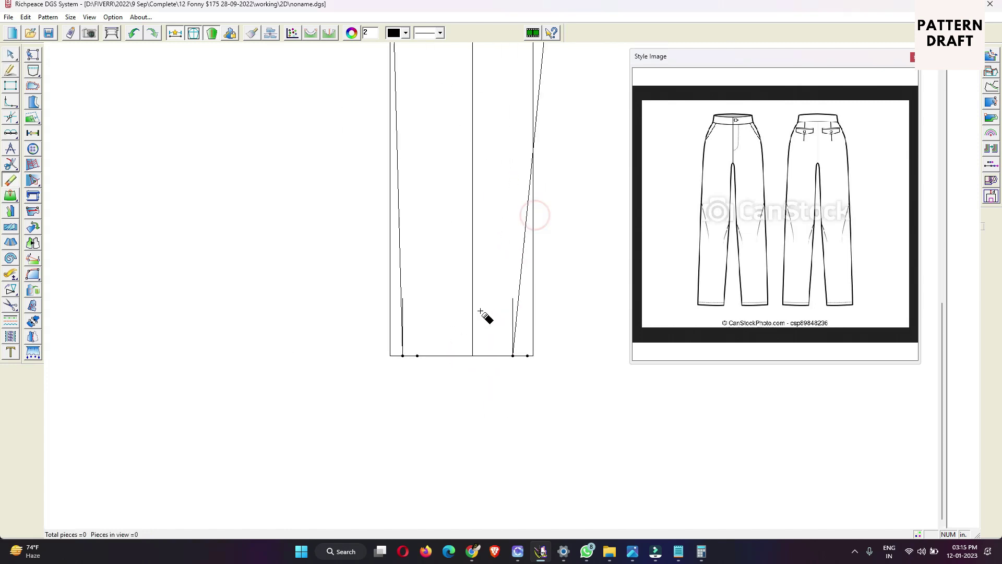
key("e")
right_click(497, 252)
left_click(518, 257)
left_click_drag(502, 257, 526, 297)
scroll(520, 230, "down", 2)
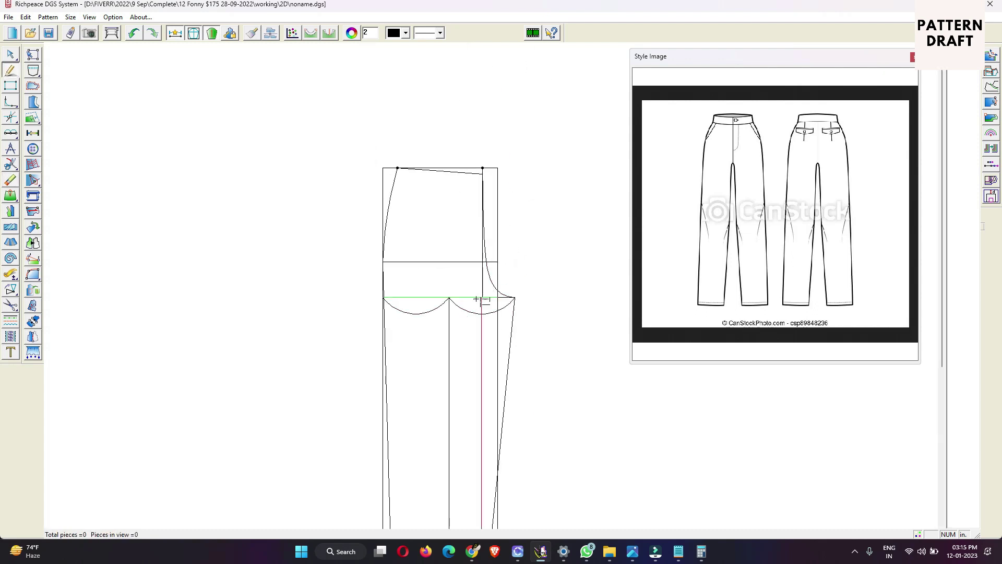
left_click(476, 297)
Erase the right edge of the construction rectangle.
right_click(560, 374)
left_click(566, 378)
scroll(493, 306, "down", 2)
scroll(493, 306, "up", 2)
key("e")
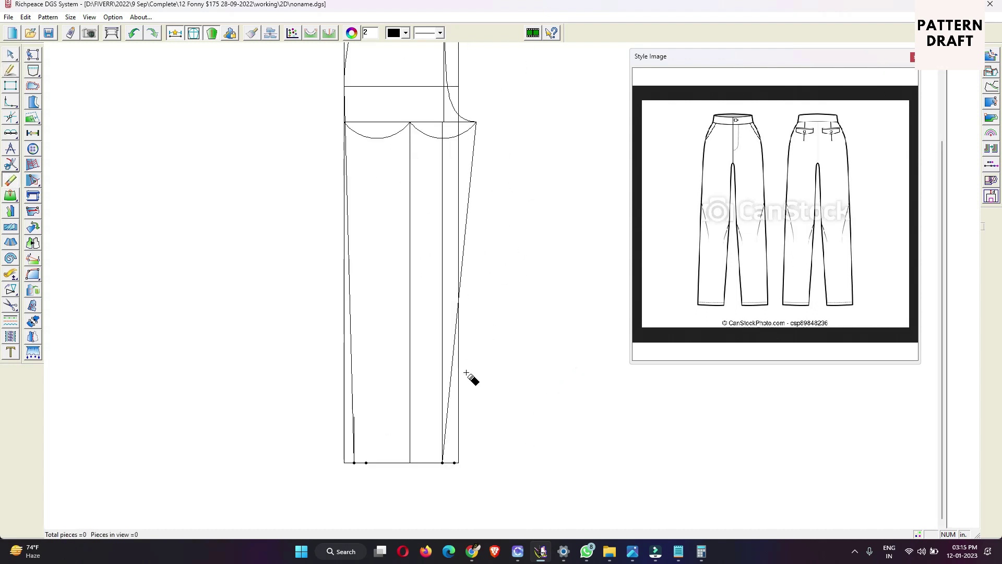
left_click(458, 389)
Reshape the straight inseam into an inward curve that runs from the crotch tip into the vertical guide near mid-leg.
right_click(481, 317)
left_click(487, 321)
scroll(493, 319, "down", 1)
scroll(480, 294, "up", 2)
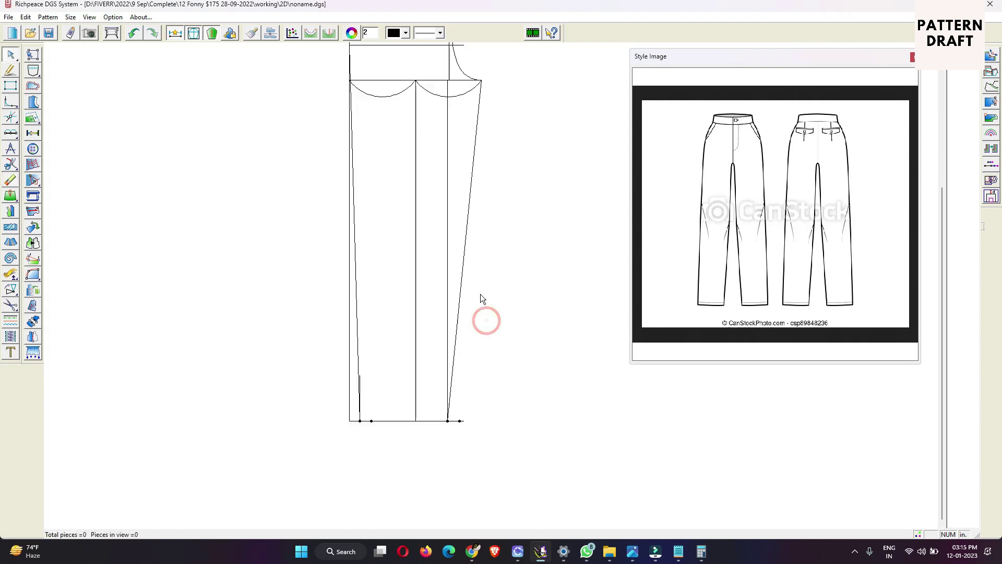
scroll(491, 290, "down", 2)
scroll(496, 290, "up", 3)
left_click(495, 286)
left_click_drag(495, 271, 483, 239)
scroll(492, 290, "down", 2)
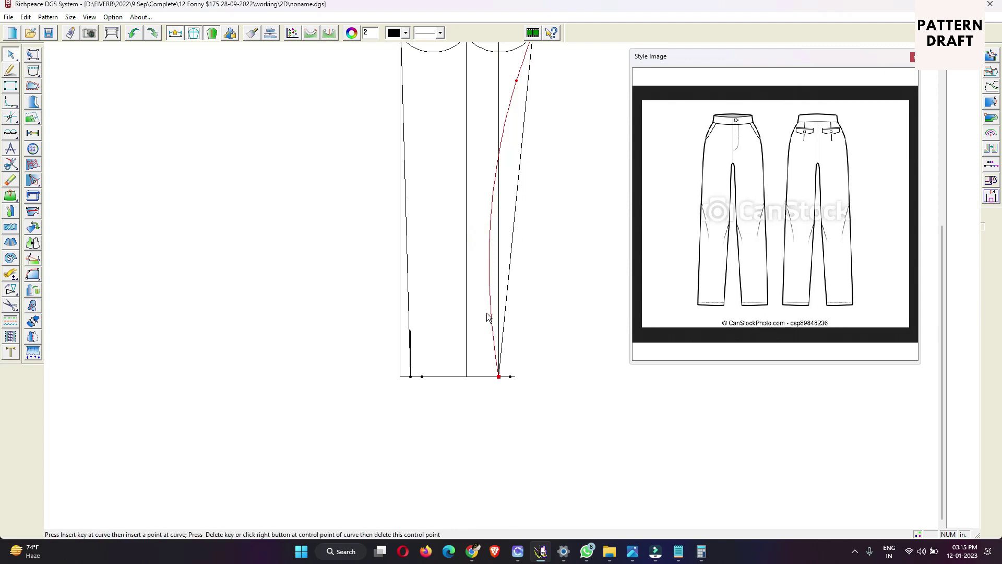
left_click_drag(488, 317, 501, 268)
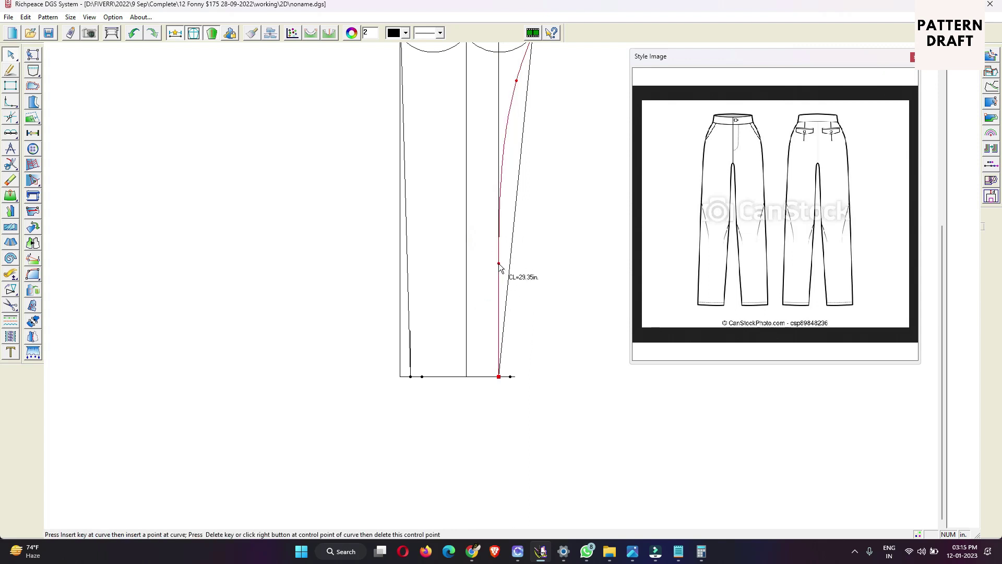
left_click(524, 237)
Erase the two divider arcs below the crotch line.
scroll(524, 237, "down", 5)
left_click(460, 302)
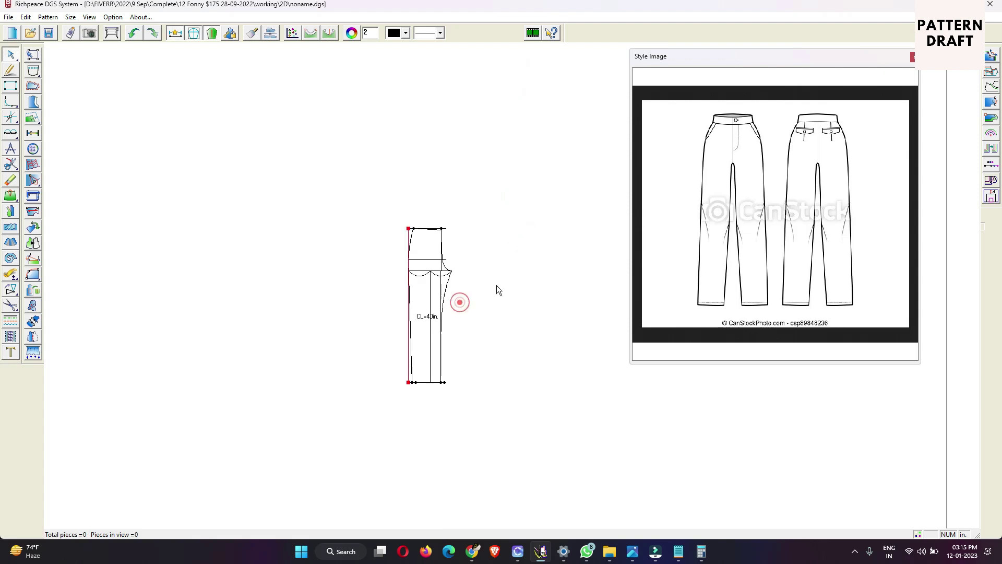
scroll(496, 285, "up", 5)
key("e")
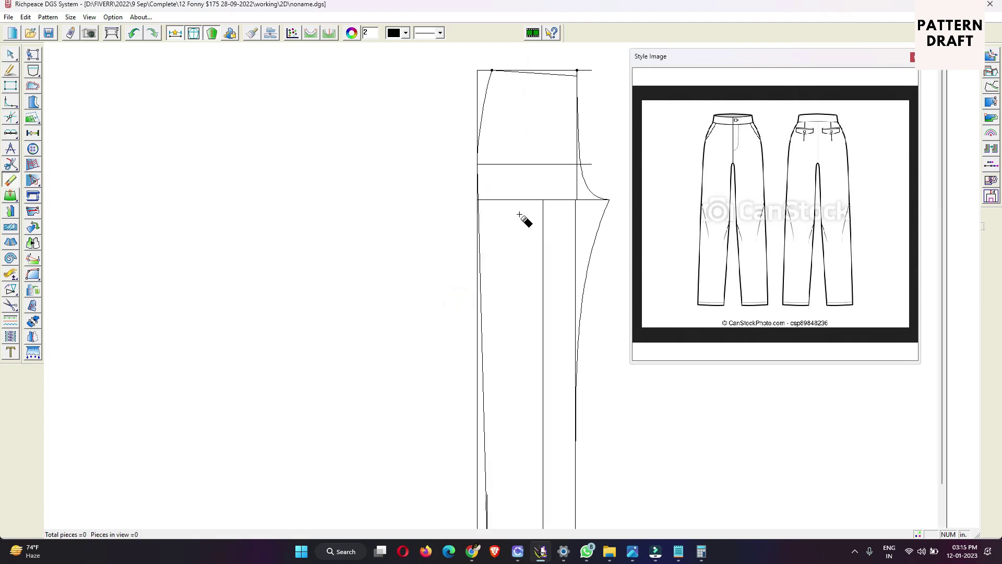
right_click(497, 244)
left_click(510, 247)
scroll(503, 329, "down", 2)
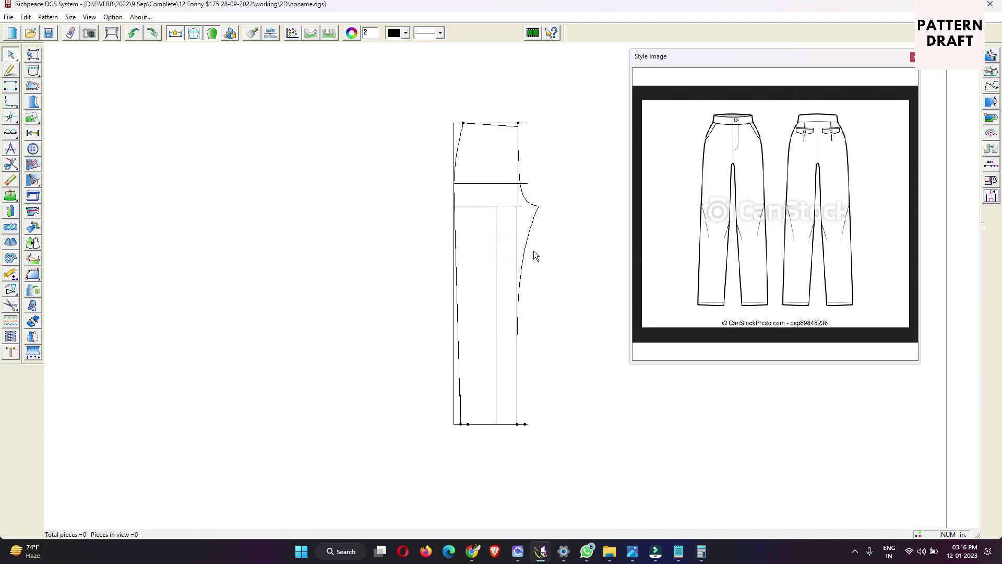
left_click(496, 241)
left_click(562, 197)
scroll(522, 313, "up", 2)
scroll(505, 311, "down", 2)
left_click(506, 310)
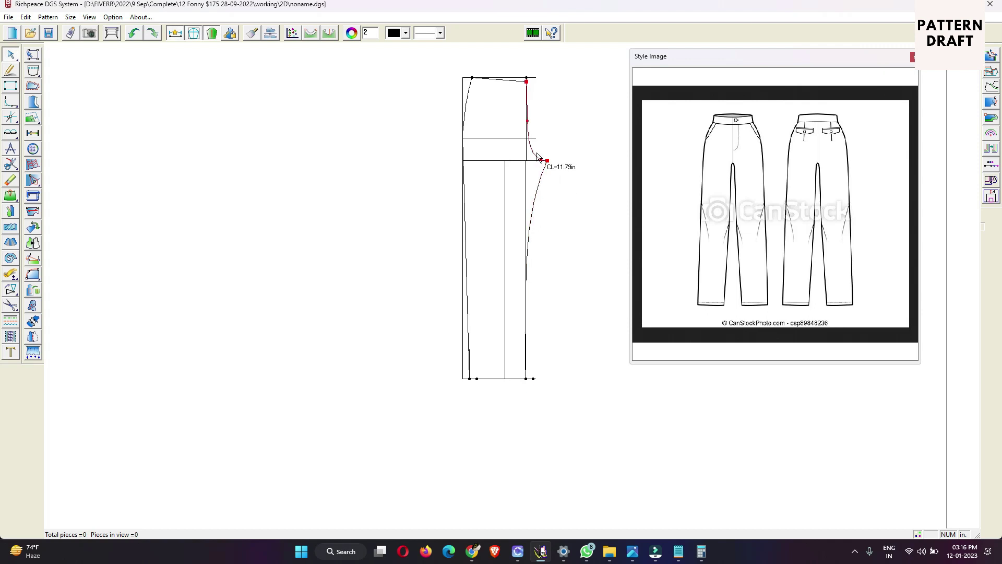
scroll(538, 157, "up", 2)
Extend the crotch line horizontally outward from the crotch tip by 2.5 in.
right_click(502, 101)
left_click(533, 104)
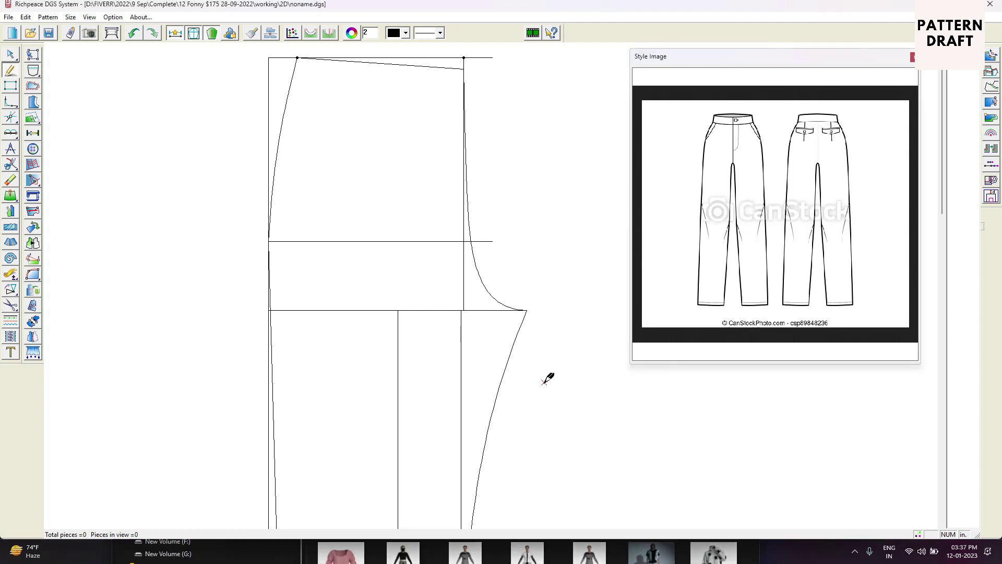
right_click(533, 148)
left_click(532, 156)
right_click(530, 201)
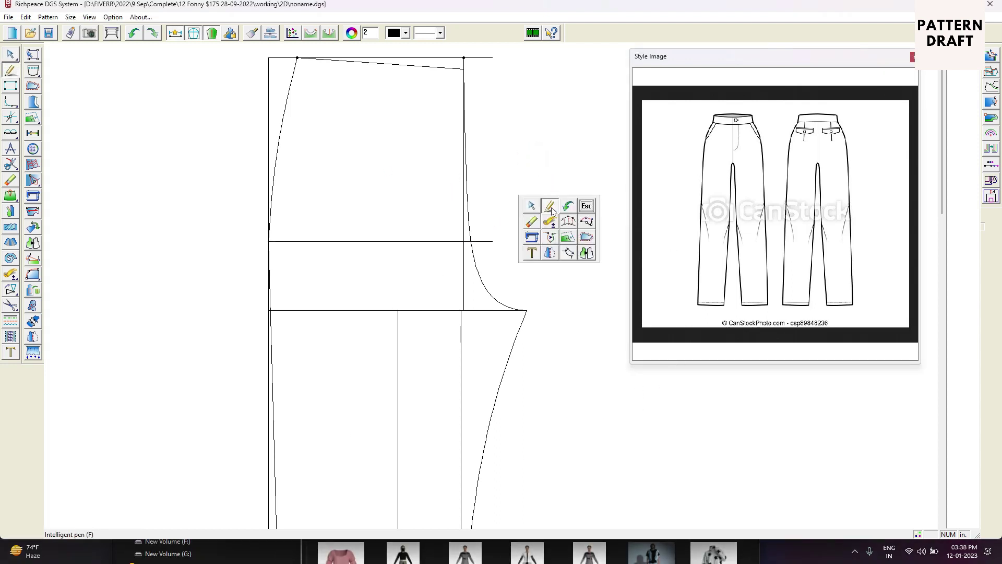
left_click(550, 207)
left_click(527, 310)
left_click(584, 312)
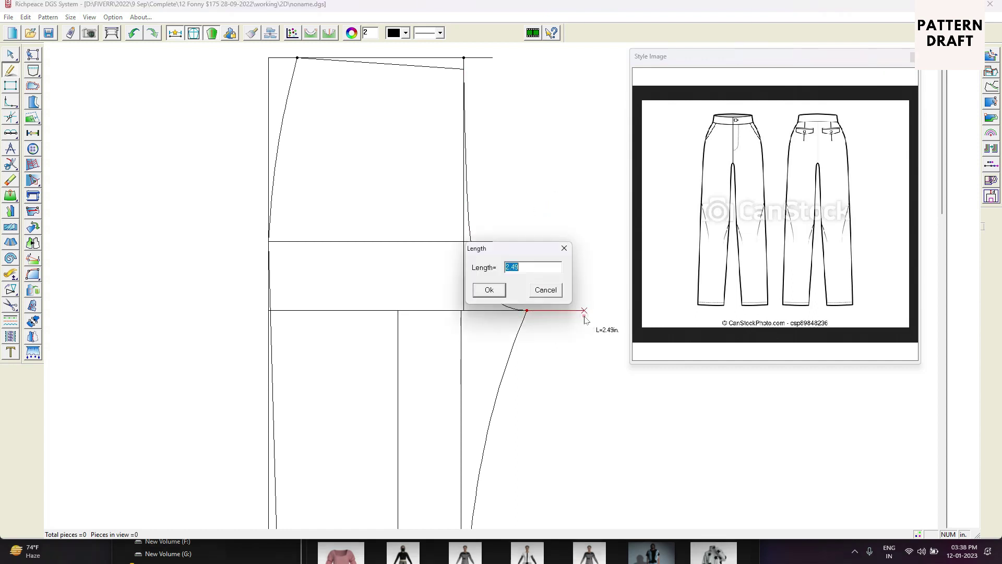
type("2.5")
key("Return")
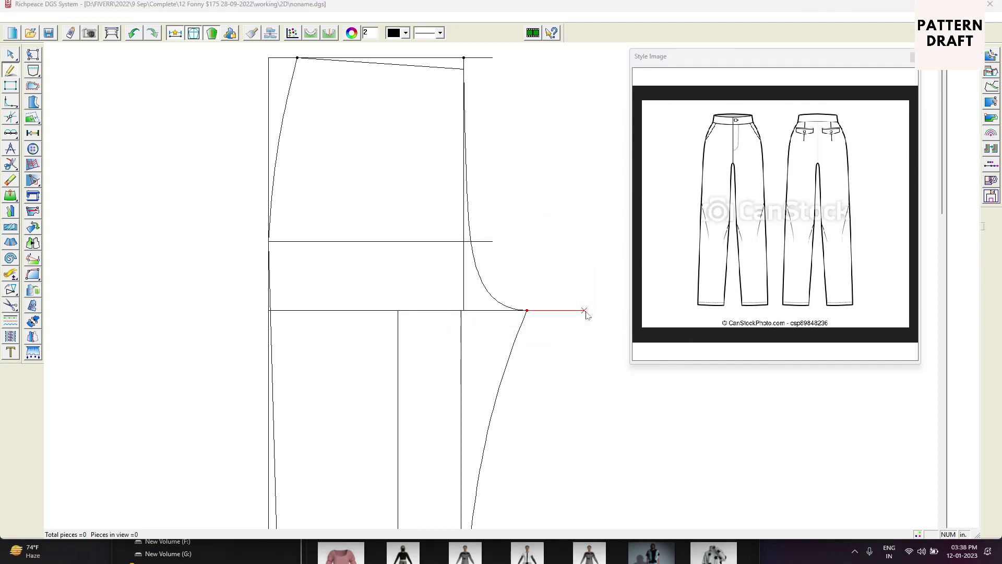
Draw a 0.75 in vertical line upward from the right waist point on the rectangle's top line.
scroll(495, 280, "down", 1)
scroll(497, 283, "up", 2)
scroll(497, 282, "up", 1)
left_click(484, 262)
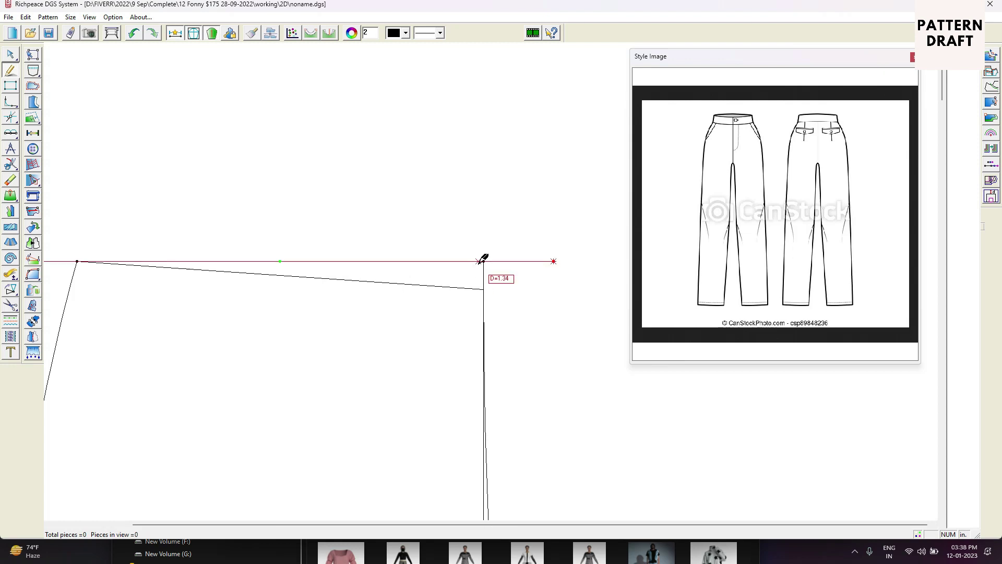
left_click(484, 215)
type("0.75")
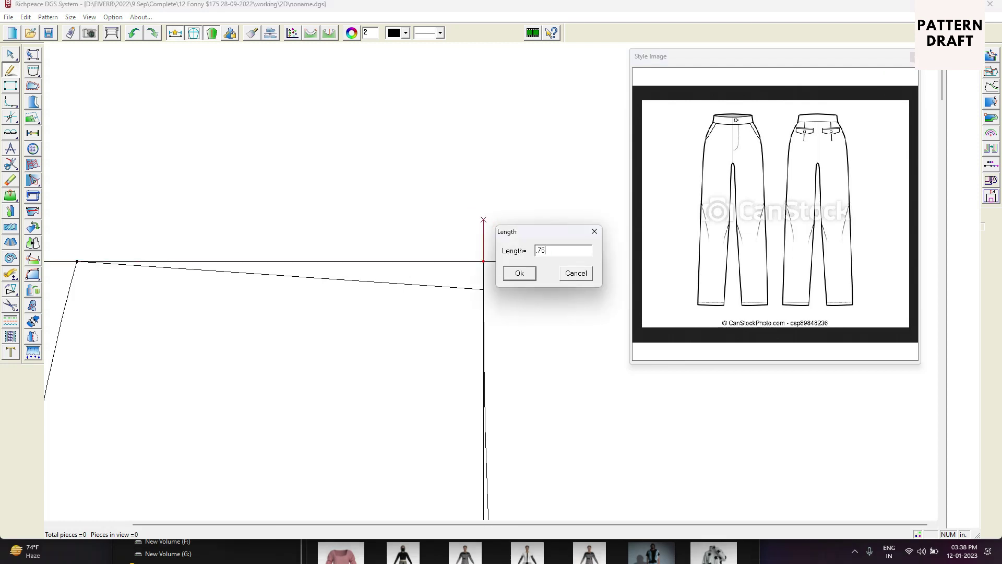
key("Return")
Draw a raised waistline from the left waist point to the upper end of the short vertical line.
scroll(514, 270, "down", 1)
left_click(336, 268)
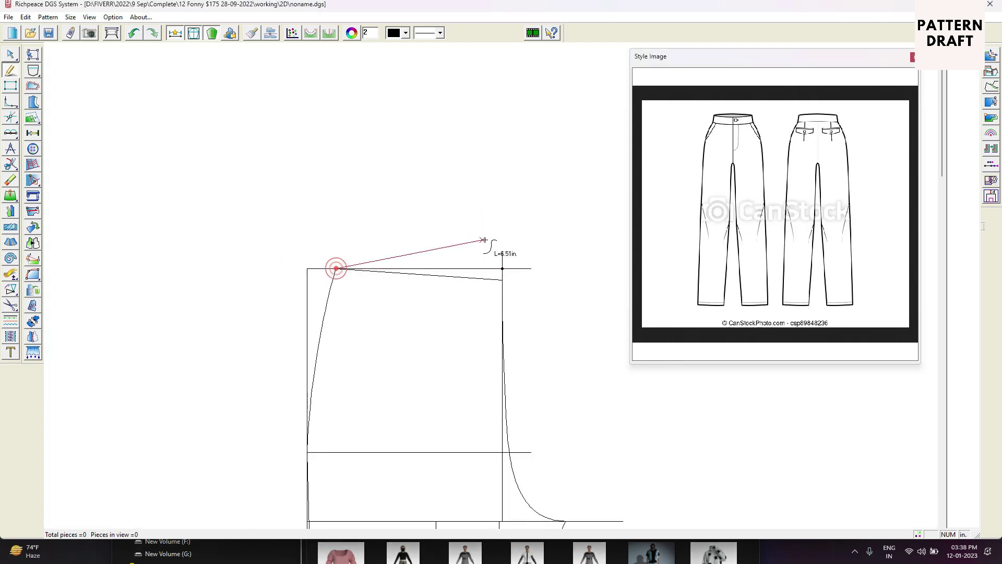
left_click(503, 250)
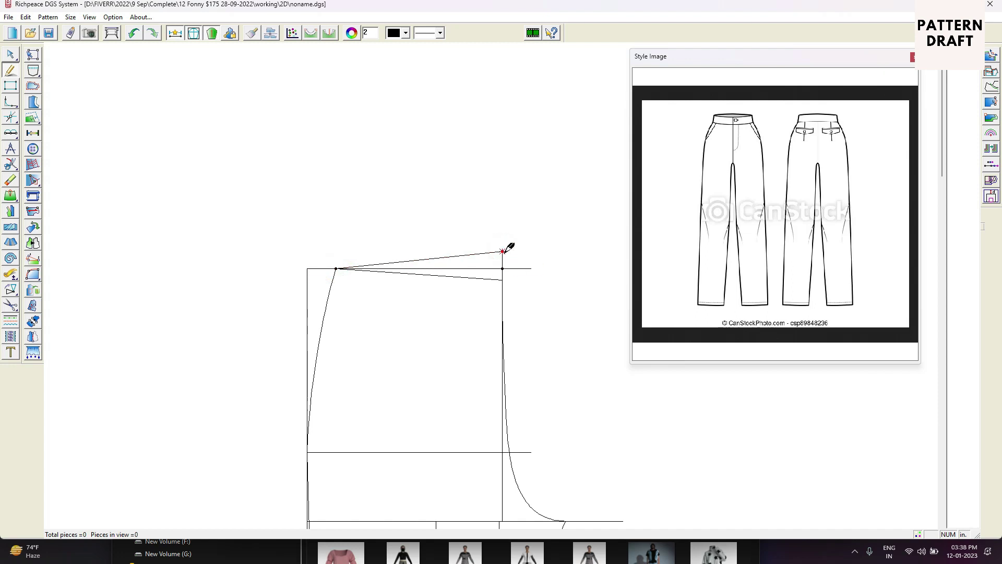
Draw a straight line from the outer end of the crotch extension to the raised waistline's upper end point.
scroll(494, 253, "down", 2)
scroll(551, 387, "up", 1)
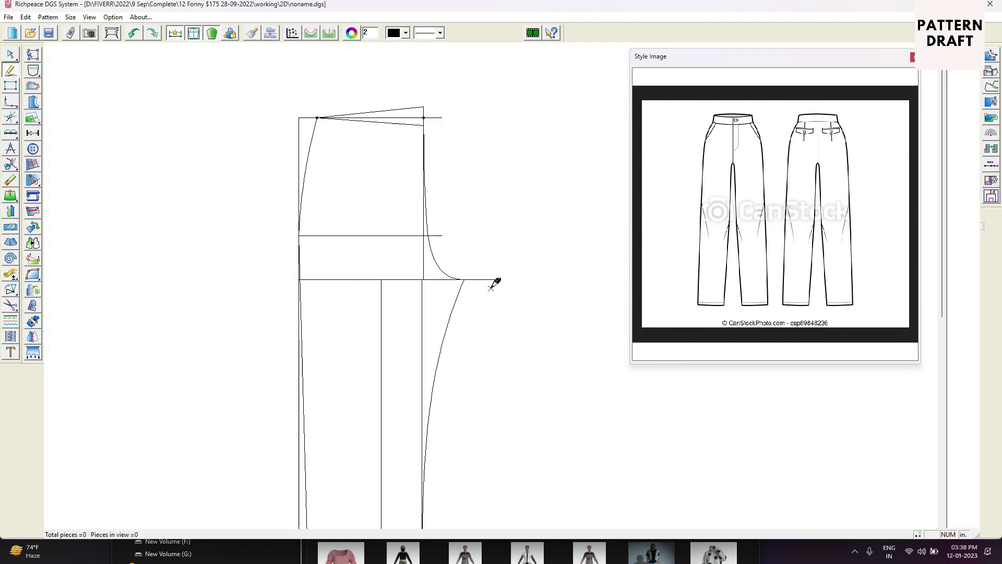
left_click(501, 279)
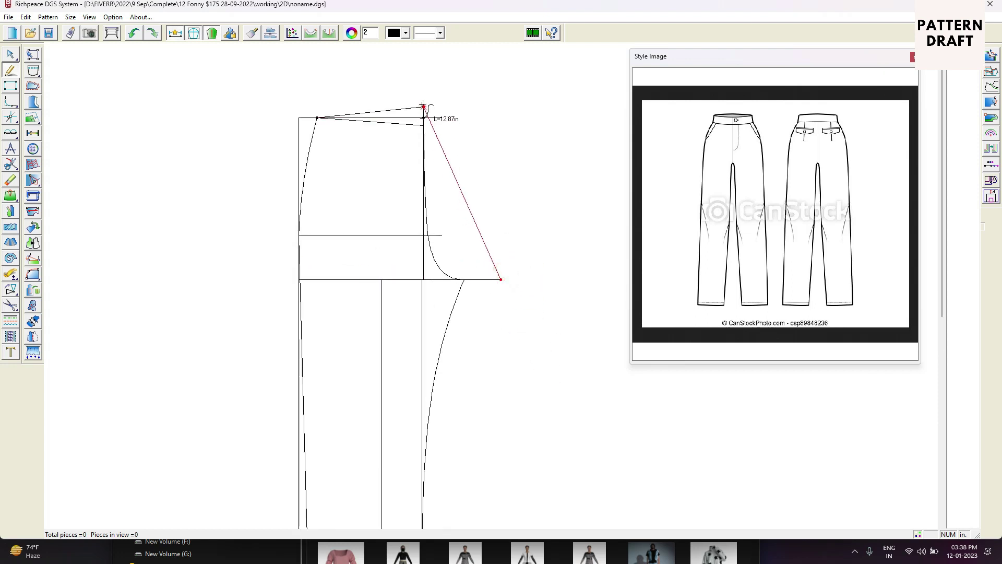
left_click(424, 107)
right_click(490, 126)
Bend the new diagonal line into a hollow crotch curve that flattens onto the crotch line near the extended tip.
right_click(512, 157)
left_click(522, 164)
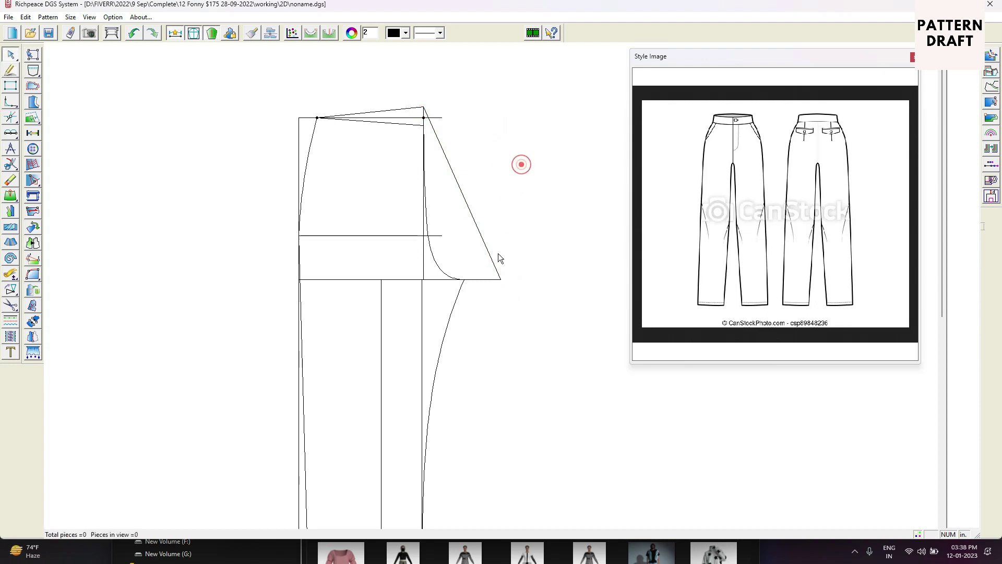
left_click(486, 252)
left_click(486, 254)
scroll(484, 262, "up", 4)
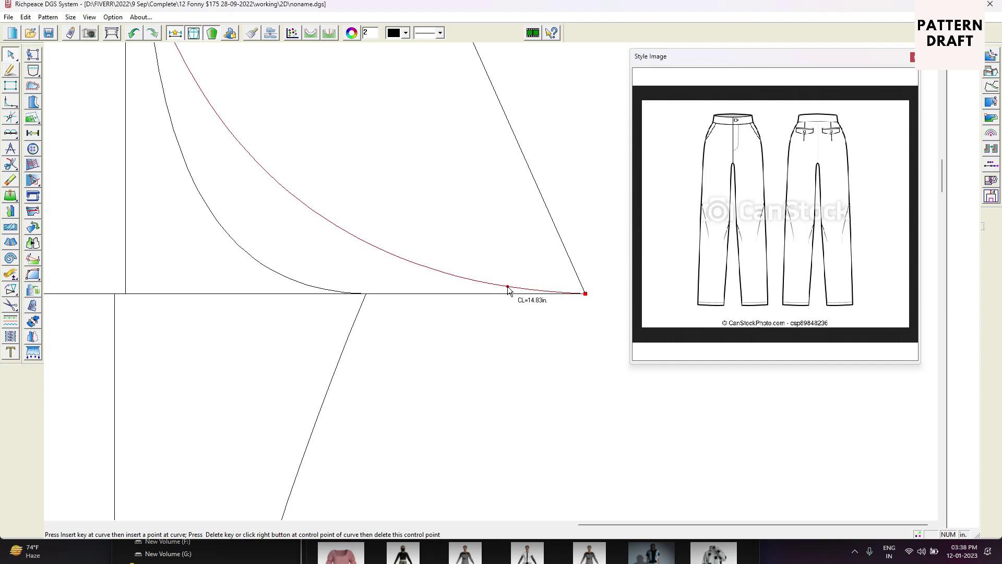
right_click(507, 286)
left_click(562, 245)
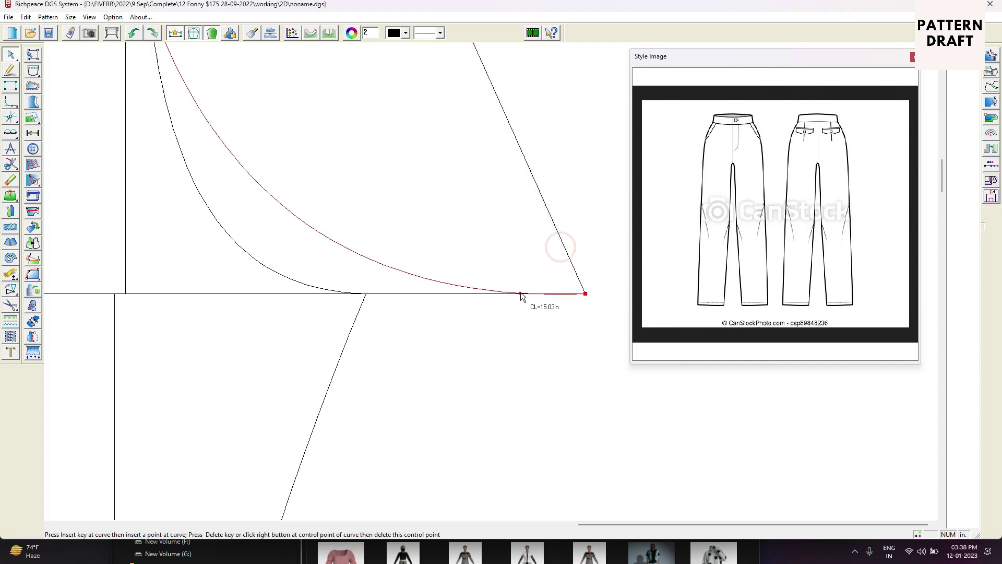
left_click(522, 288)
Align the upper part of the new crotch curve with the vertical center line by placing a curve point at the original waist corner.
scroll(461, 247, "down", 3)
scroll(462, 243, "down", 3)
scroll(439, 167, "up", 4)
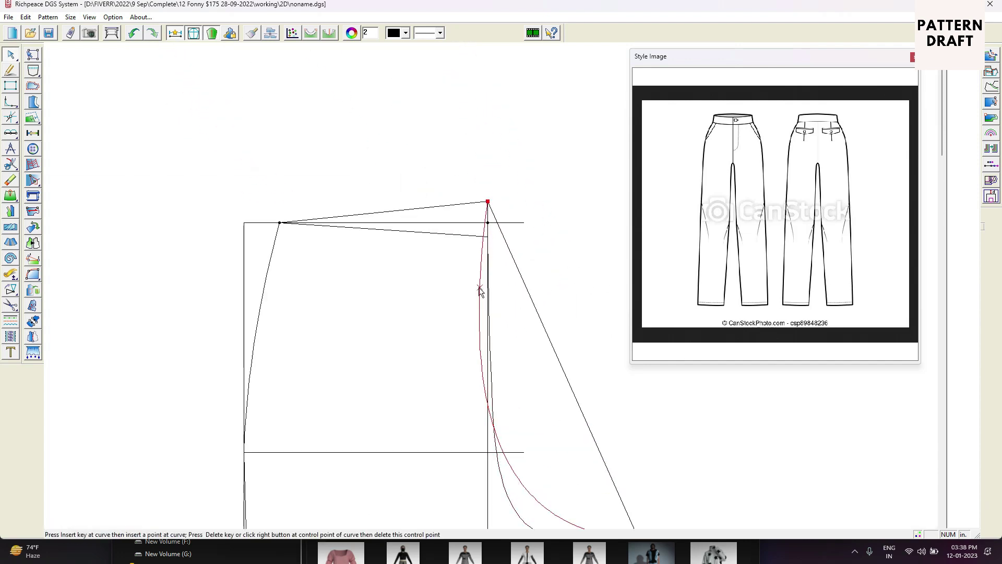
left_click(478, 287)
left_click(488, 223)
scroll(489, 230, "down", 3)
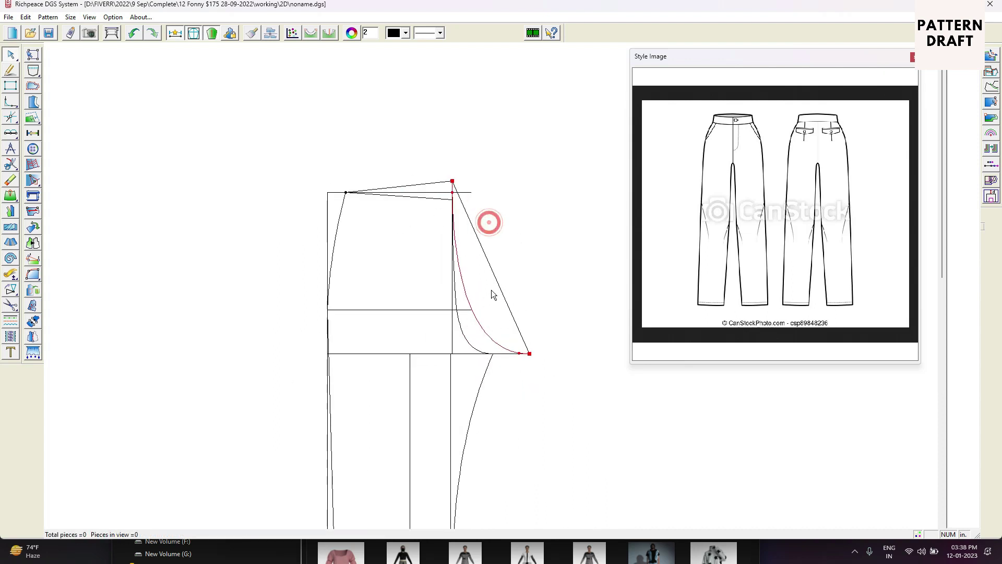
Reshape the lower part of the outer crotch curve into a smooth, shallower sweep to the extended crotch tip.
scroll(493, 308, "up", 2)
left_click(524, 335)
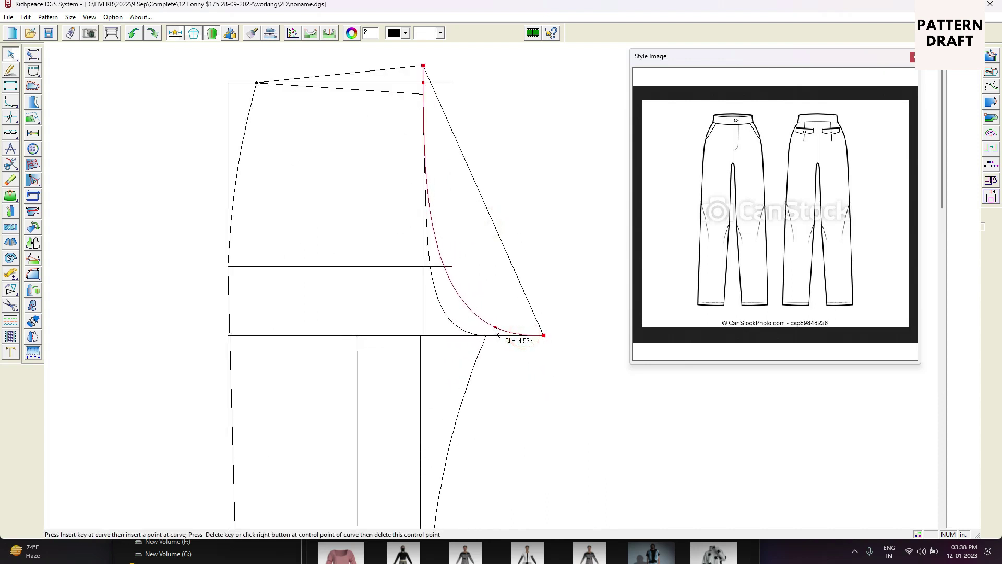
left_click(498, 321)
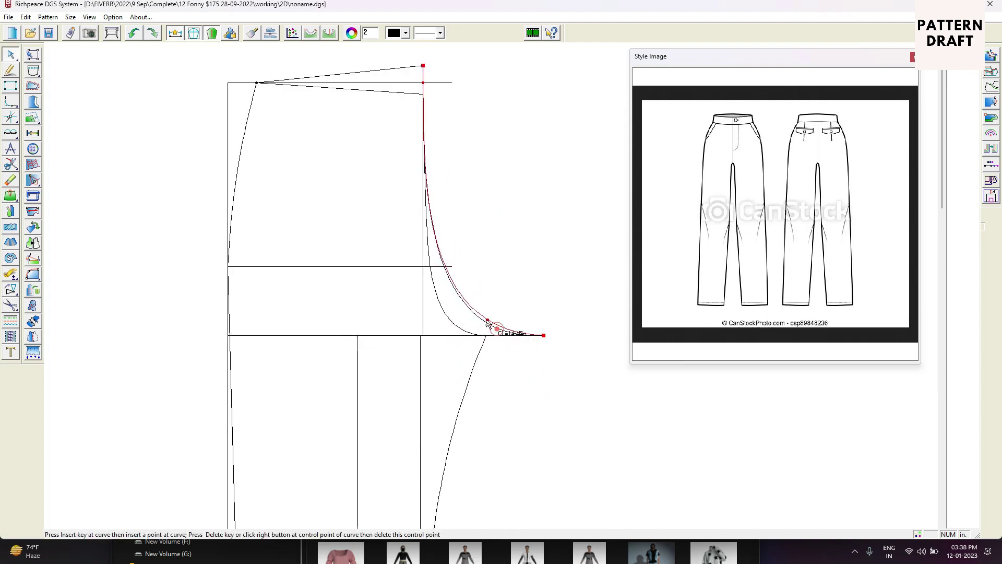
left_click_drag(487, 323, 462, 291)
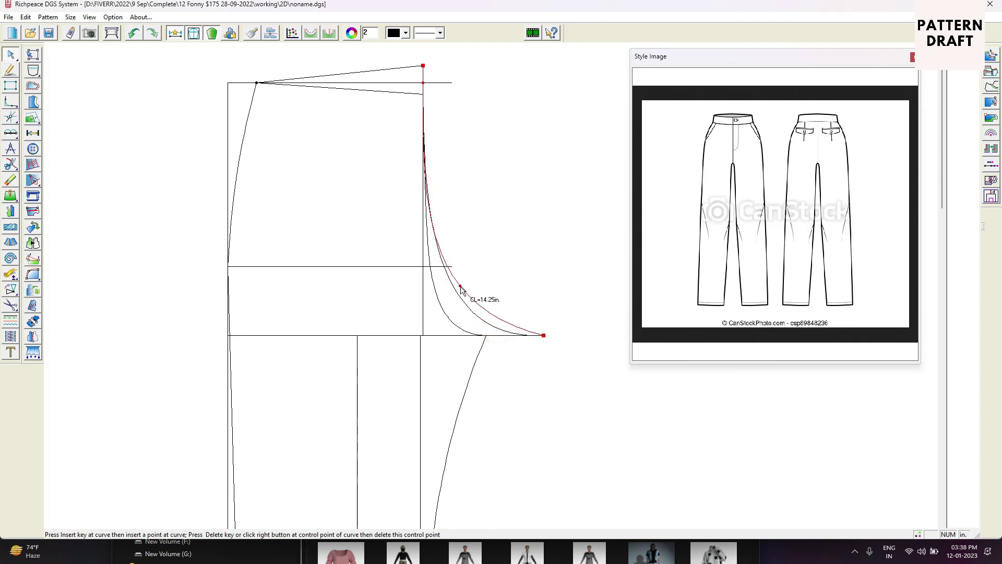
left_click(462, 288)
left_click(490, 254)
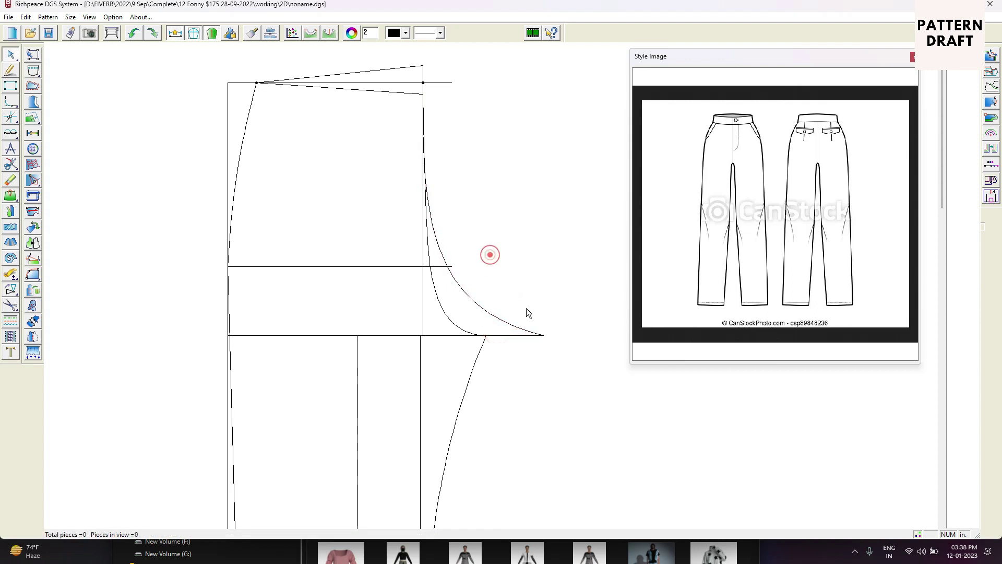
Erase the existing horizontal hem line at the bottom of the trouser leg.
scroll(512, 390, "down", 1)
scroll(491, 286, "down", 3)
right_click(484, 346)
left_click(516, 353)
scroll(502, 386, "down", 2)
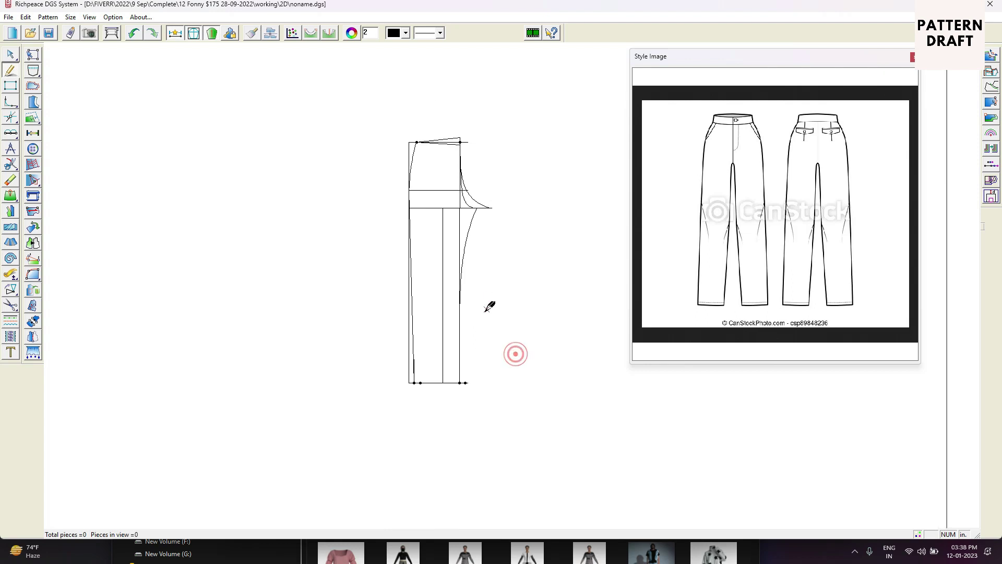
scroll(476, 322, "up", 2)
scroll(492, 286, "up", 3)
key("e")
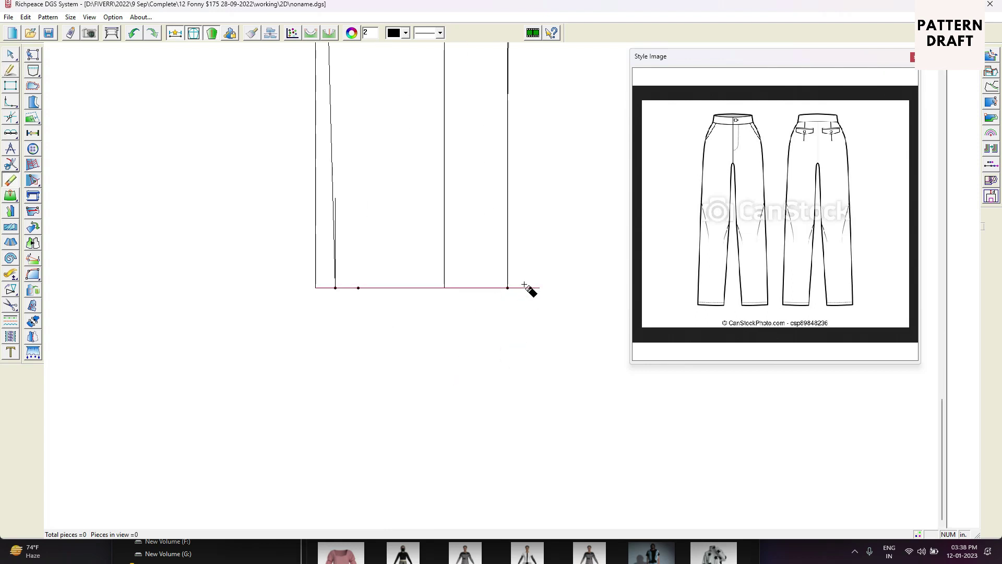
right_click(514, 245)
left_click(526, 267)
mouse_move(537, 252)
left_mouse_down()
mouse_move(527, 299)
mouse_move(495, 259)
mouse_move(513, 302)
left_mouse_up()
key("e")
right_click(521, 267)
left_click(549, 270)
left_click_drag(522, 271, 496, 278)
key("e")
left_click(521, 289)
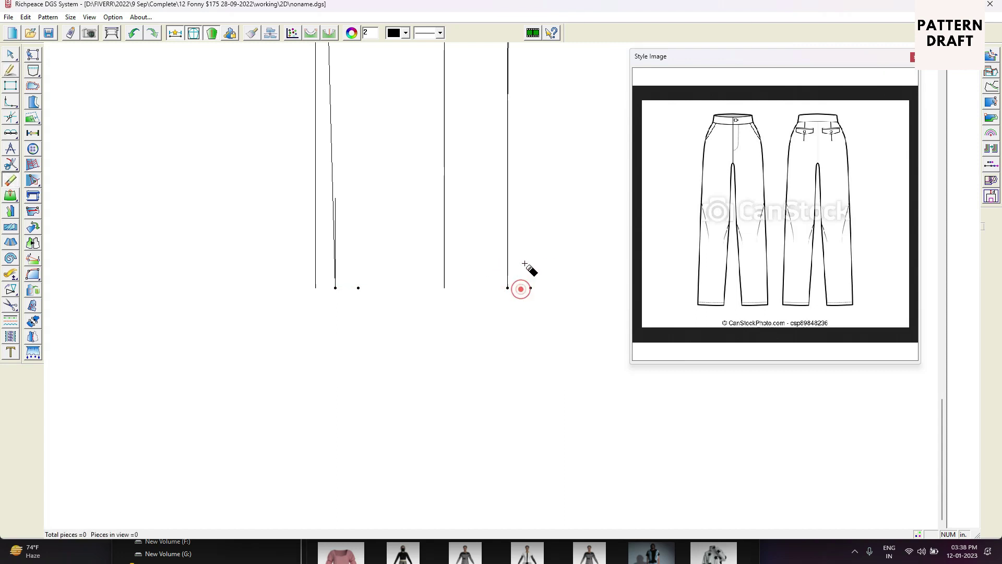
Erase the two spare marker points on the hem, one beyond the inseam and one inside the side seam.
right_click(524, 265)
left_click(550, 269)
key("e")
left_click(533, 287)
left_click(363, 287)
Redraw the hem line between the lower end of the inseam and the lower end of the side seam.
right_click(362, 287)
left_click(387, 291)
left_click(508, 288)
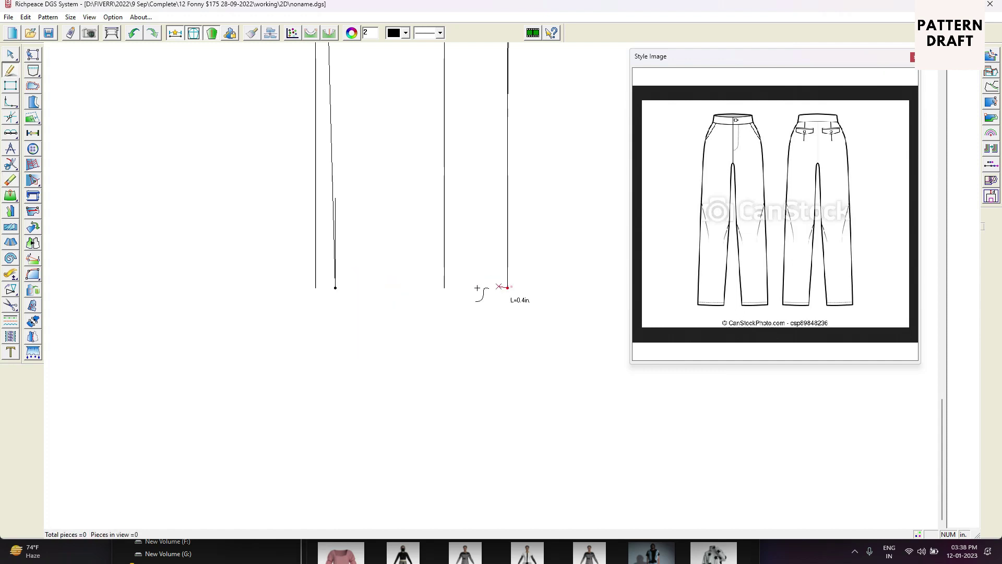
left_click(336, 287)
right_click(513, 285)
Extend the hem horizontally outward from the inseam's lower end by 1 in.
left_click(509, 287)
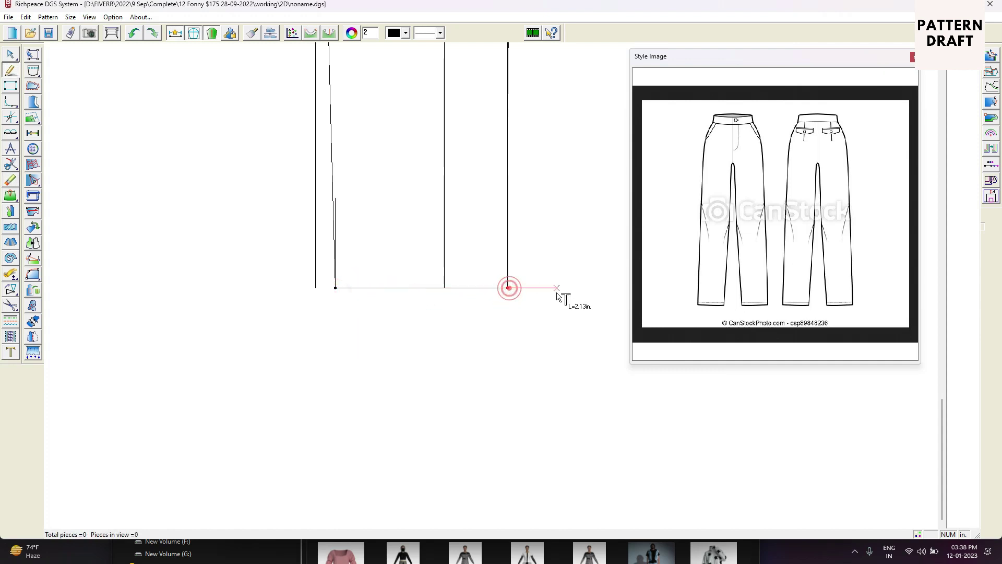
key("Return")
type("1")
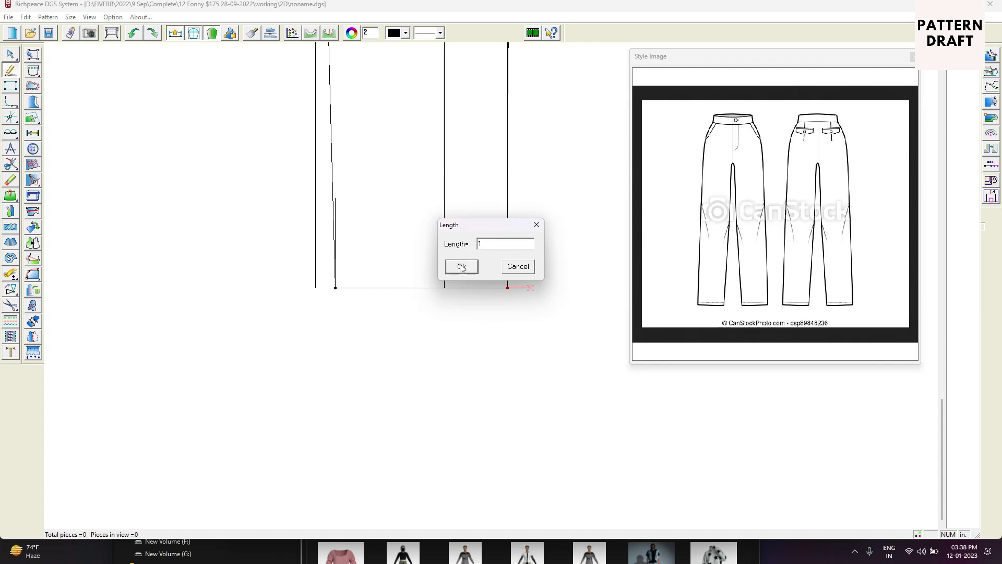
left_click(462, 267)
Draw a straight inseam line from the extended crotch tip to the outer end of the hem extension.
left_click(521, 91)
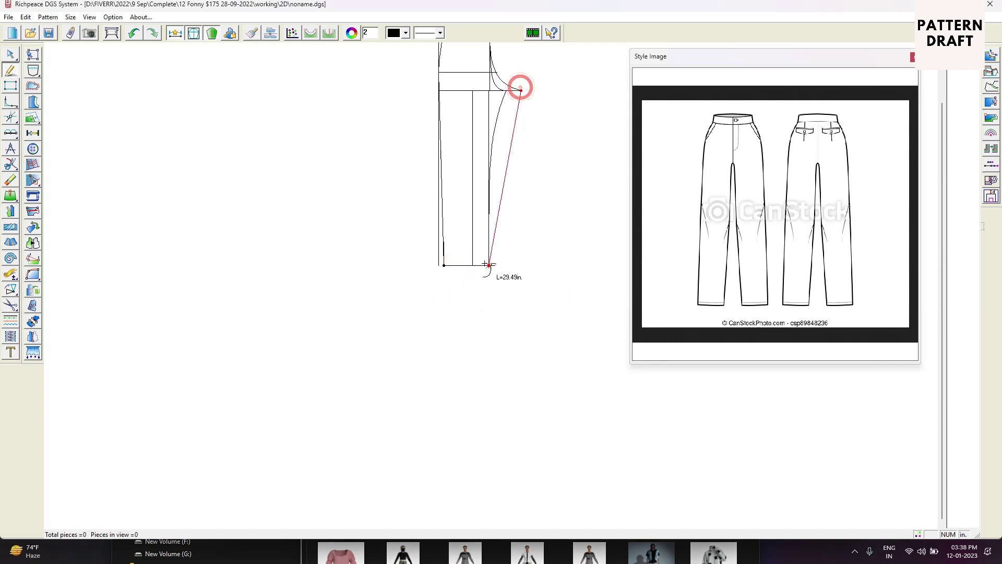
right_click(538, 131)
left_click(541, 135)
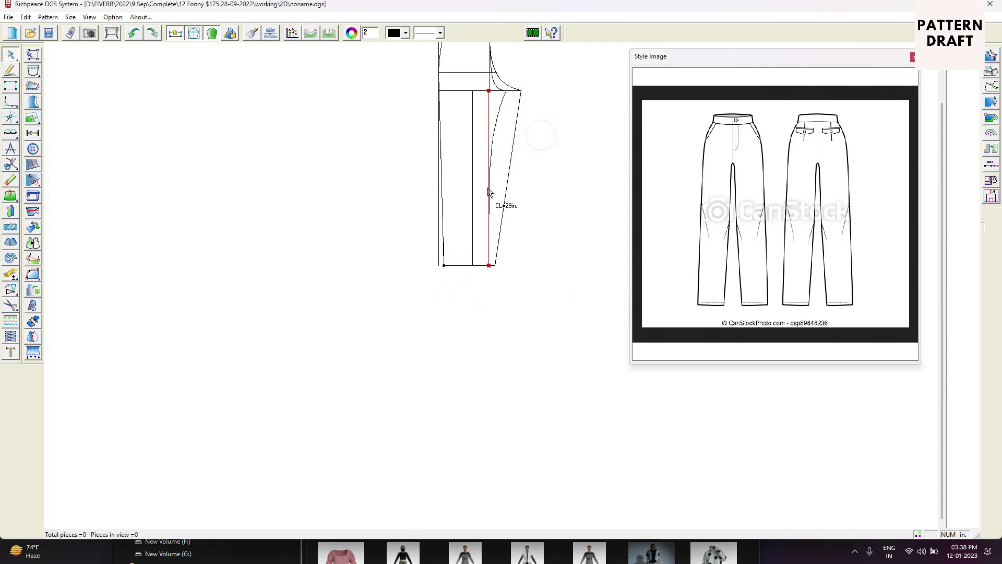
Draw a vertical guide line upward from the outer end of the hem extension to above knee height.
right_click(533, 186)
left_click(562, 191)
left_click(495, 265)
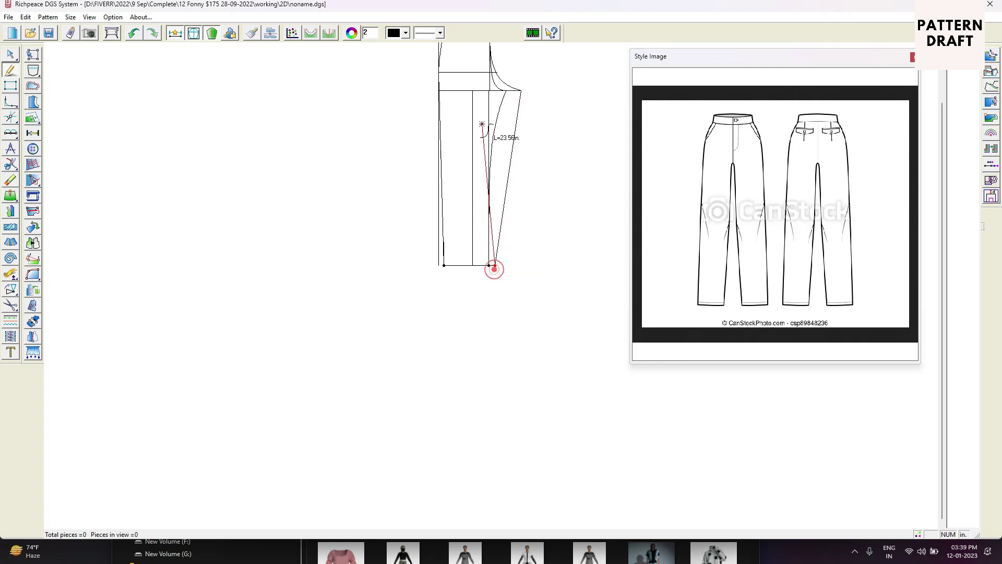
left_click(495, 128)
left_click(506, 91)
scroll(505, 144, "up", 5)
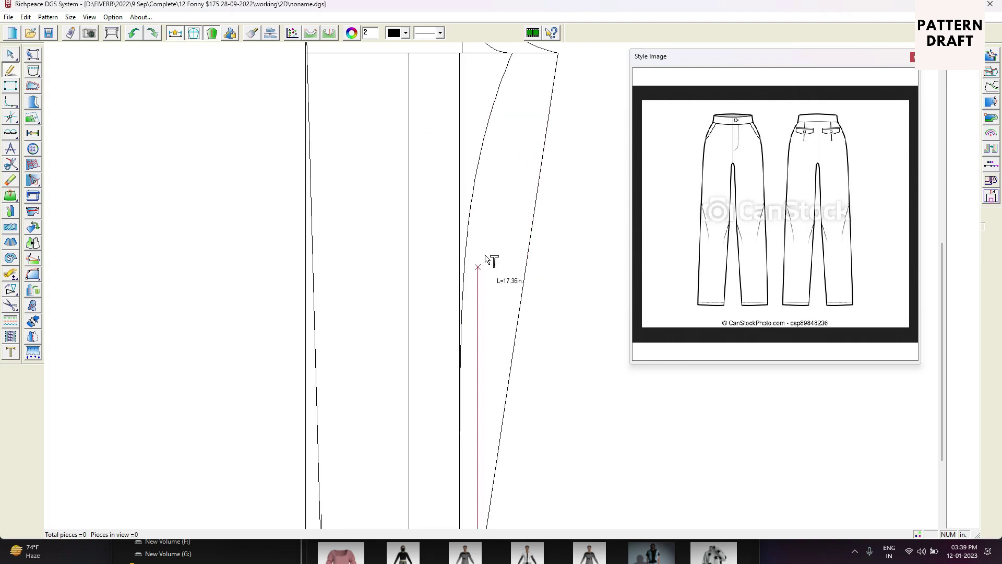
left_click(486, 245)
left_click(524, 306)
Curve the outer inseam line inward so that its lower part follows the vertical guide up from the hem.
right_click(577, 231)
left_click(579, 235)
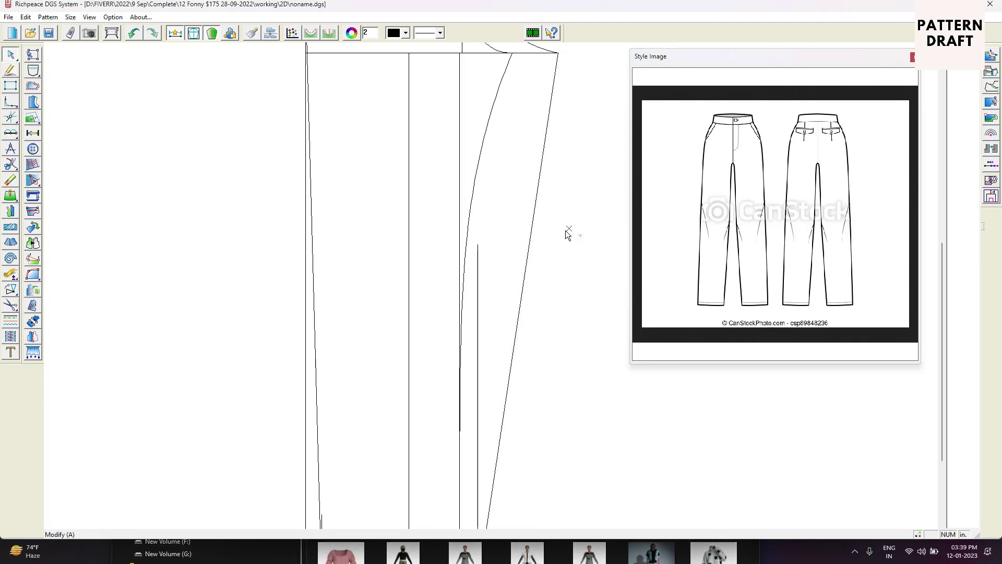
left_click(533, 229)
scroll(486, 229, "down", 5)
scroll(492, 291, "up", 5)
scroll(467, 358, "up", 4)
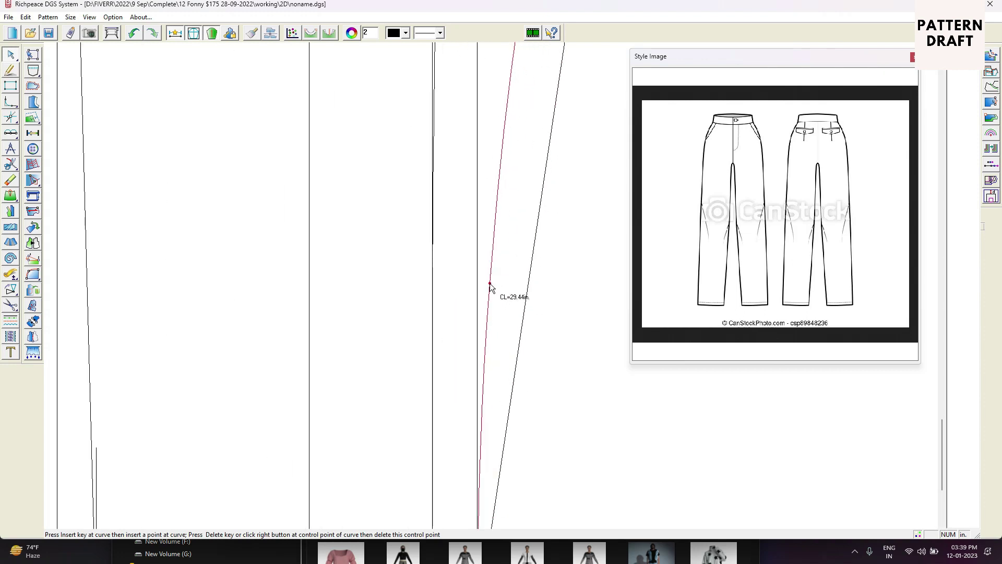
scroll(484, 441, "down", 2)
scroll(492, 288, "up", 2)
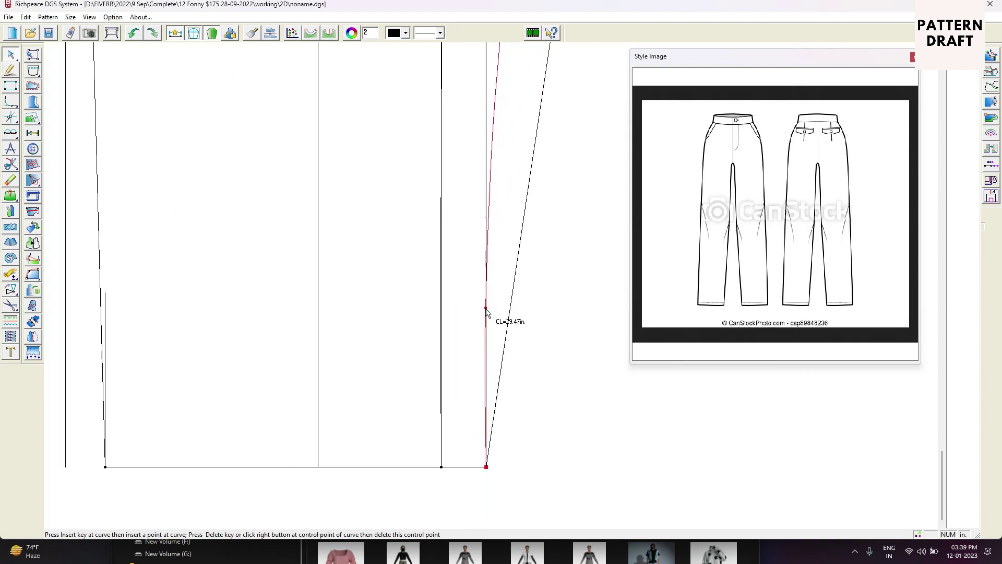
left_click(487, 344)
Hollow the upper part of the outer inseam into a smooth curve from the crotch tip down to the guide.
scroll(486, 229, "down", 6)
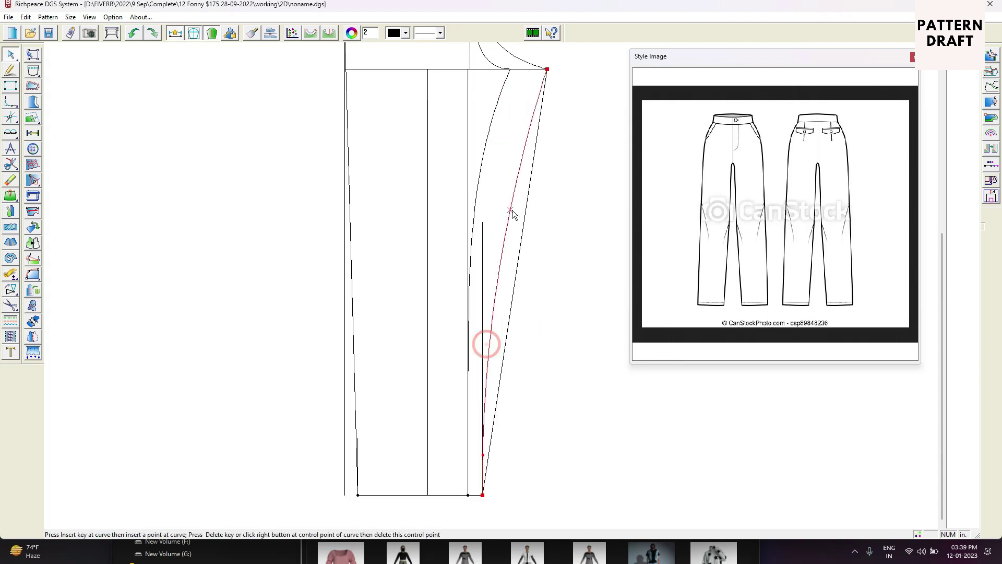
left_click(492, 278)
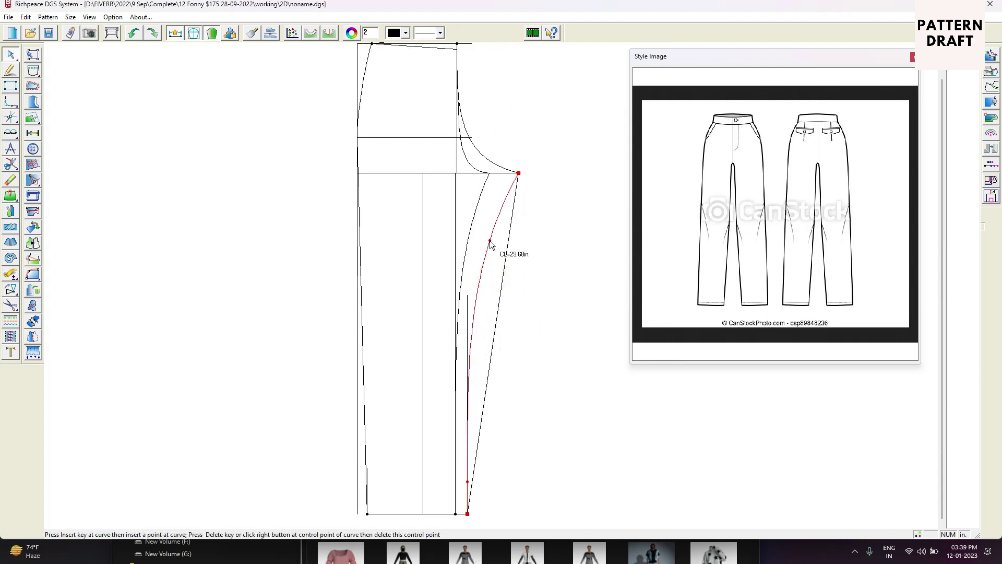
right_click(530, 289)
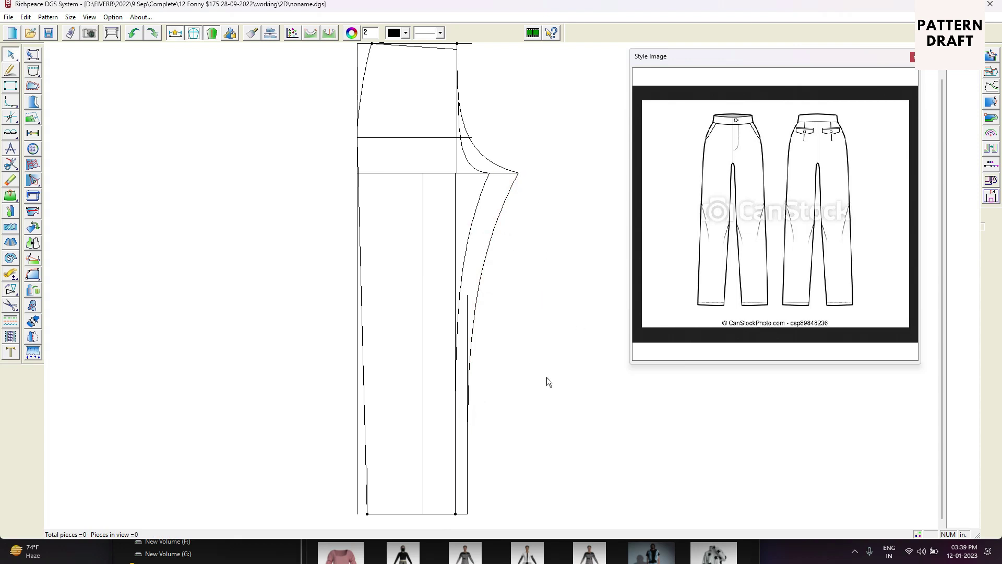
scroll(553, 279, "down", 3)
scroll(489, 299, "up", 4)
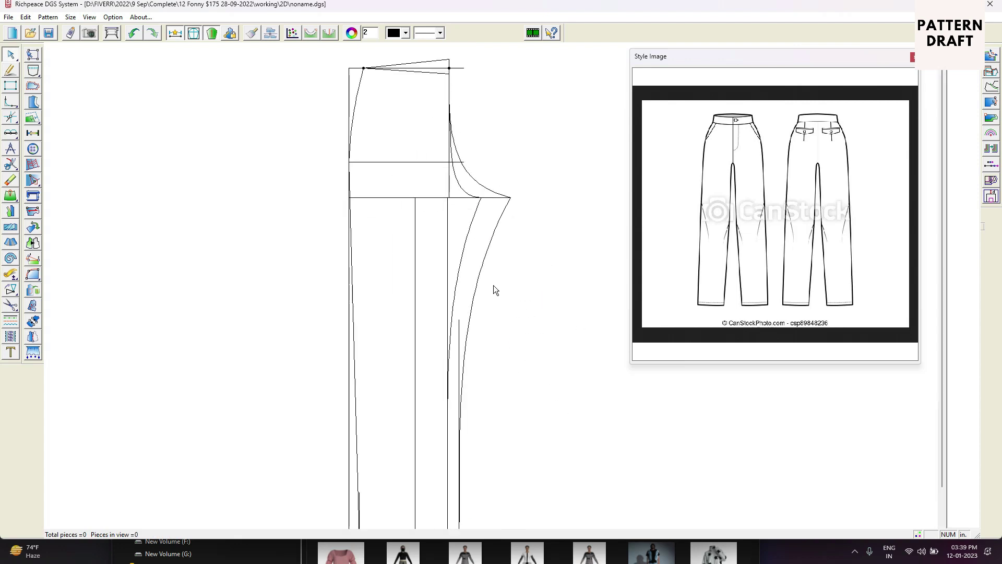
left_click(475, 224)
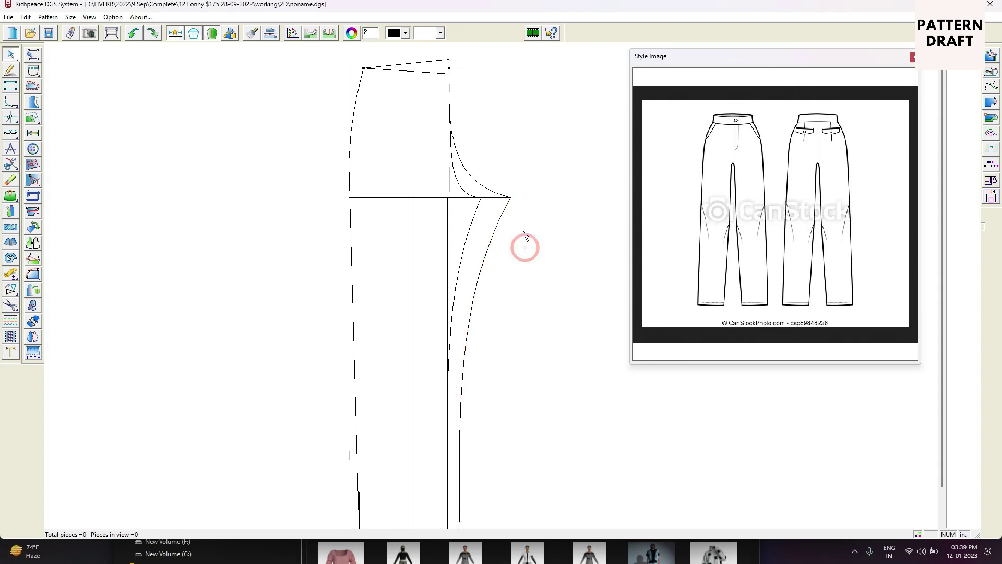
left_click(537, 261)
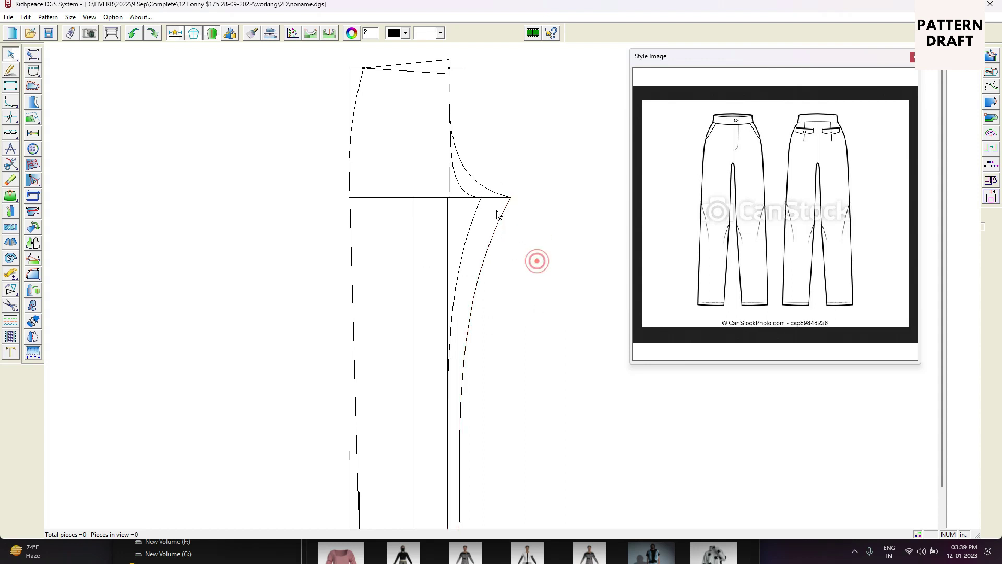
left_click(527, 224)
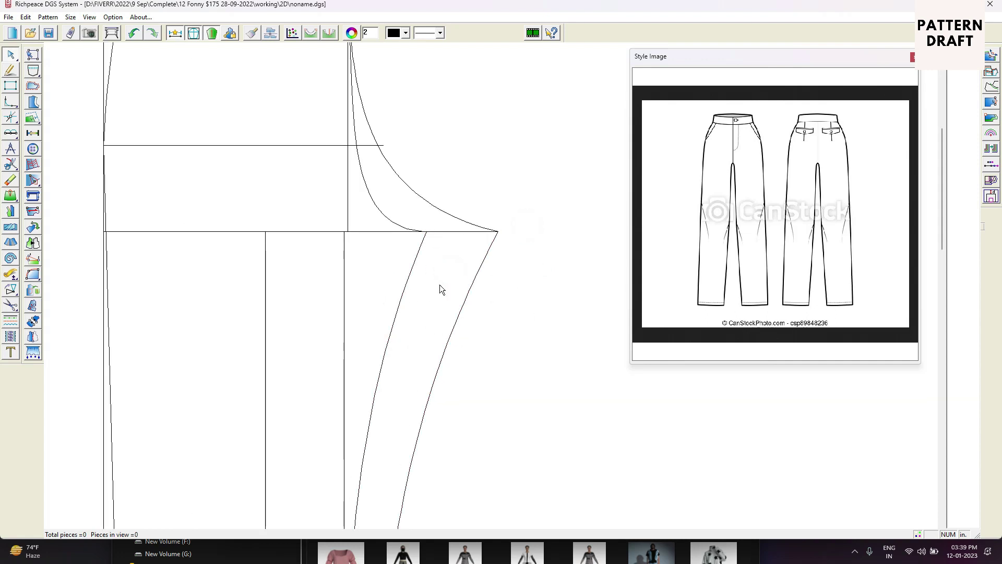
right_click(457, 262)
left_click(505, 316)
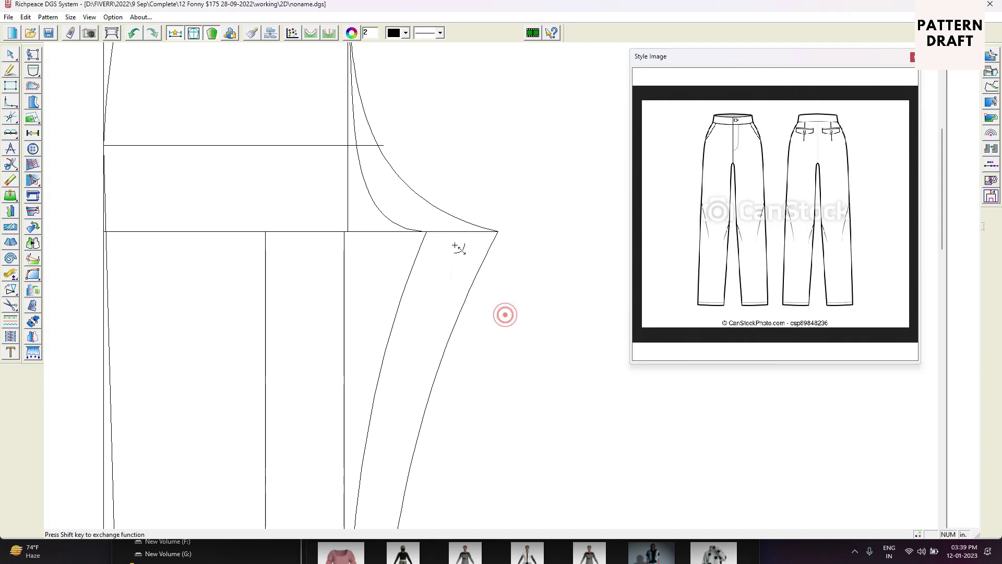
right_click(8, 56)
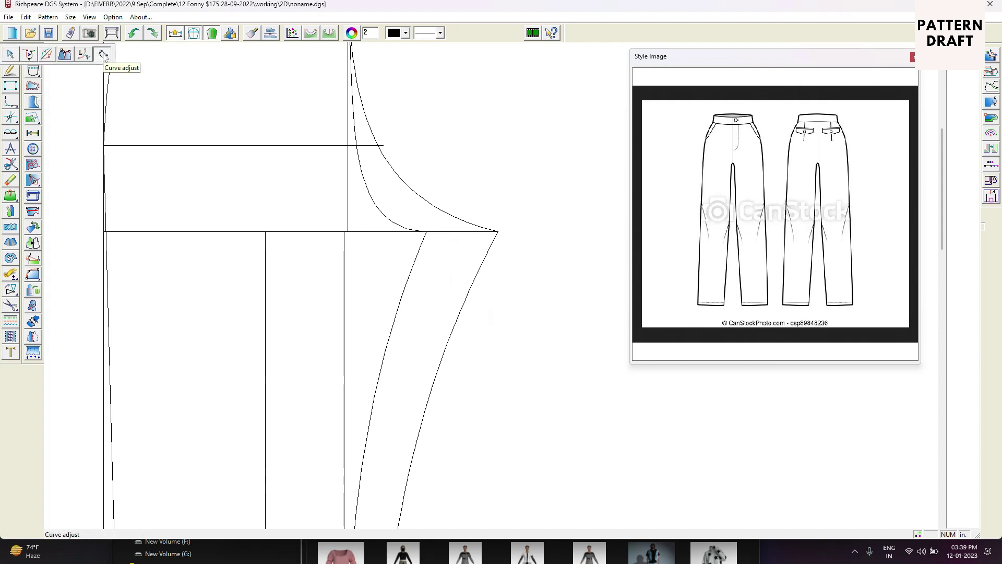
left_click(103, 54)
left_click(478, 267)
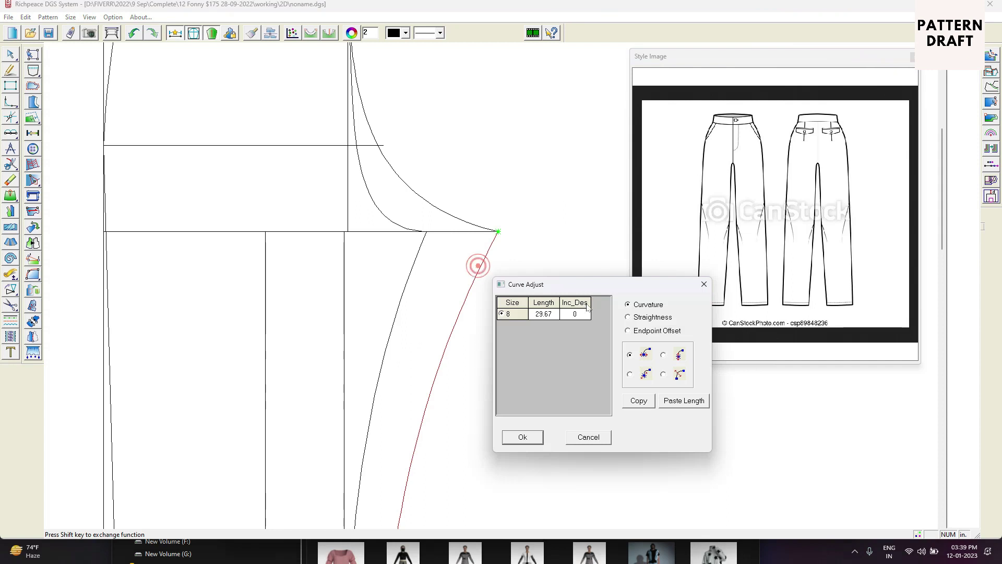
left_click_drag(646, 276, 779, 225)
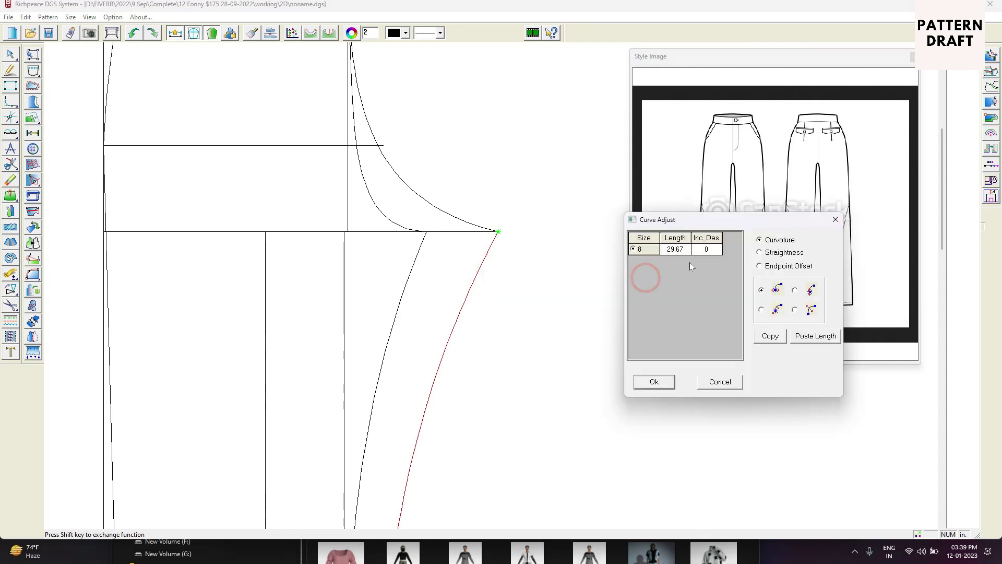
double_click(679, 249)
type("29")
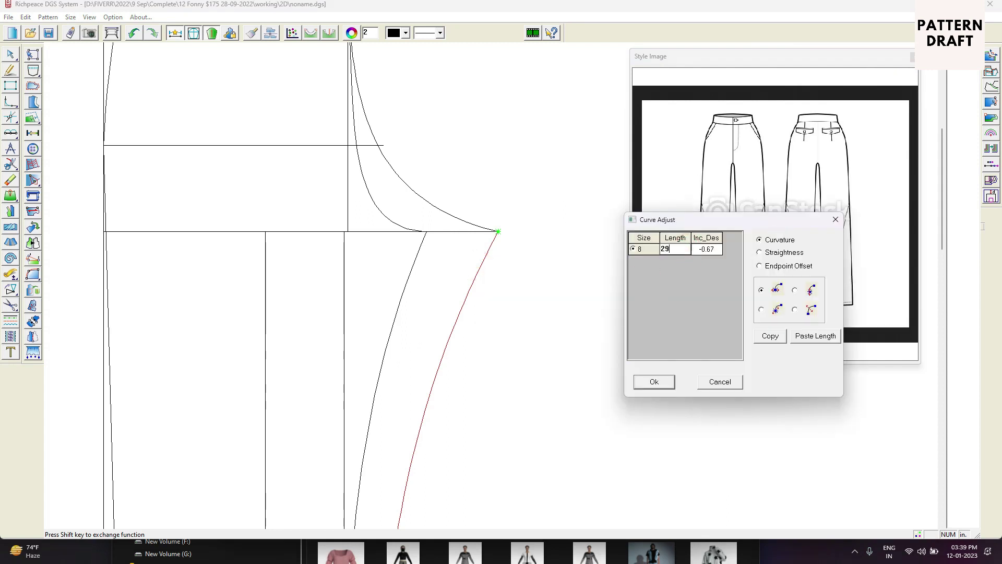
key("Escape")
Shorten the back inseam curve to 29.35 in with Curve Adjust, using the curvature option that moves its crotch tip end.
right_click(538, 312)
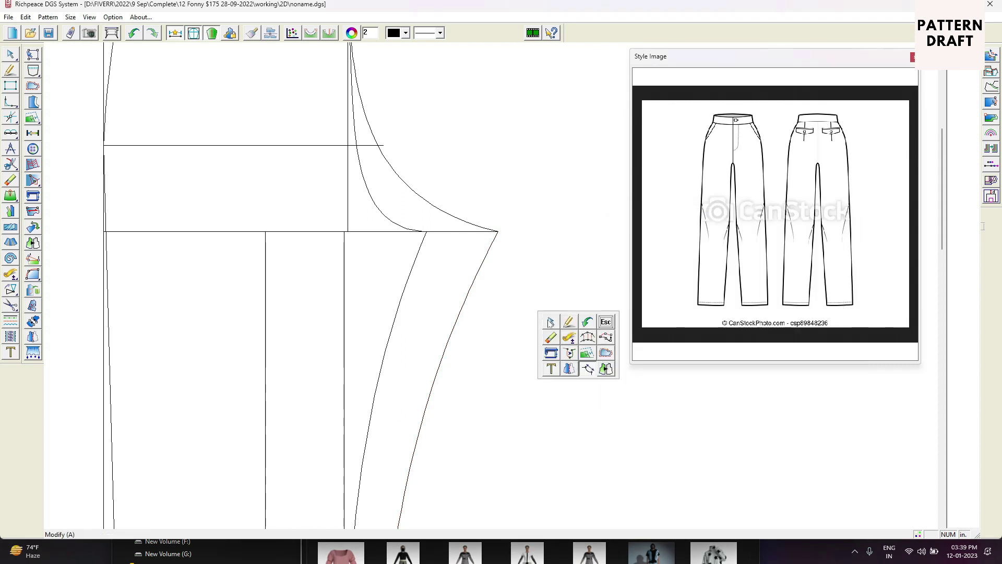
left_click(552, 325)
mouse_move(398, 316)
right_click(483, 271)
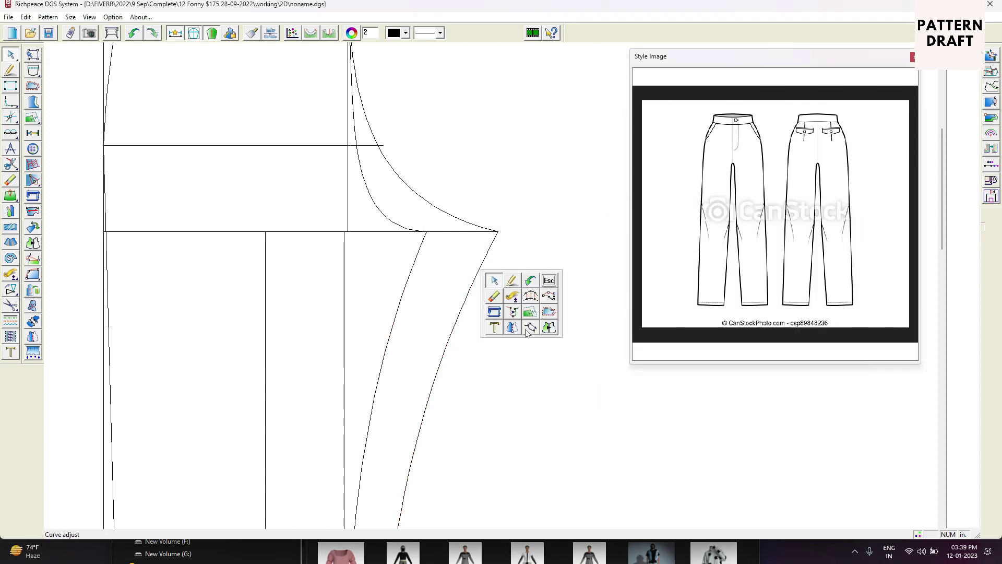
left_click(524, 328)
left_click(488, 258)
left_click(553, 306)
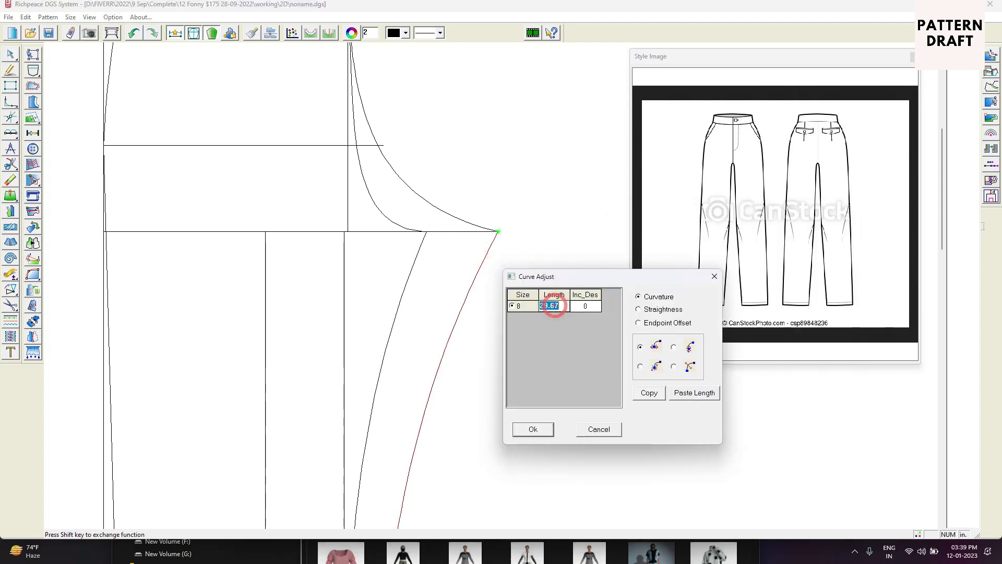
type("29")
left_click(674, 347)
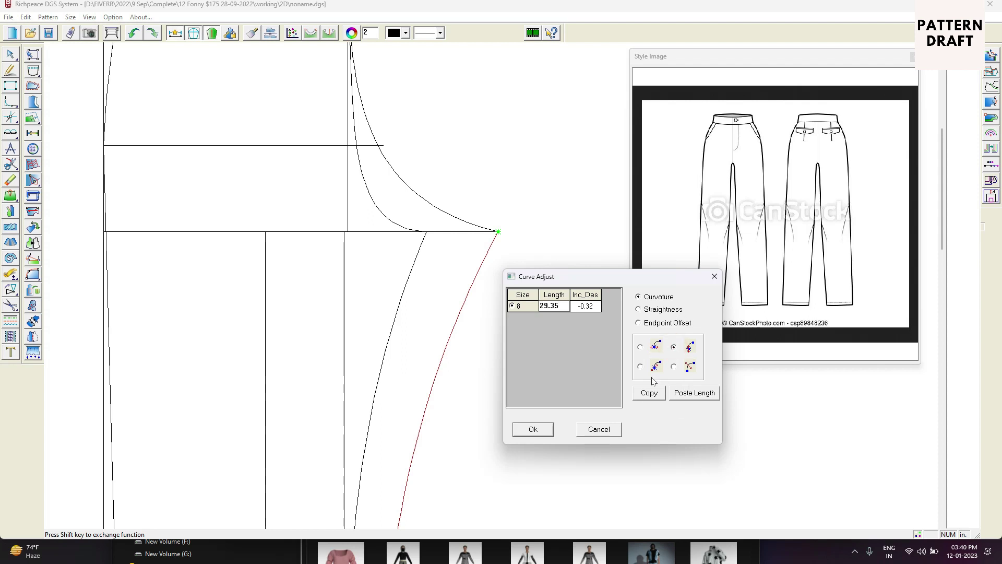
left_click(535, 434)
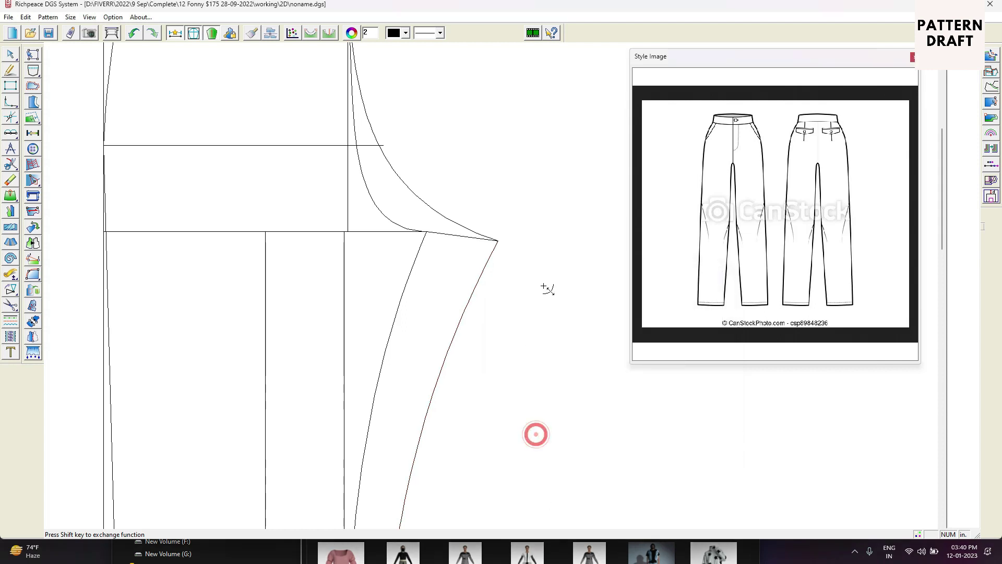
Compare the curve lengths of the front and back inseams.
right_click(543, 234)
left_click(553, 245)
left_click(461, 241)
right_click(460, 241)
left_click(455, 256)
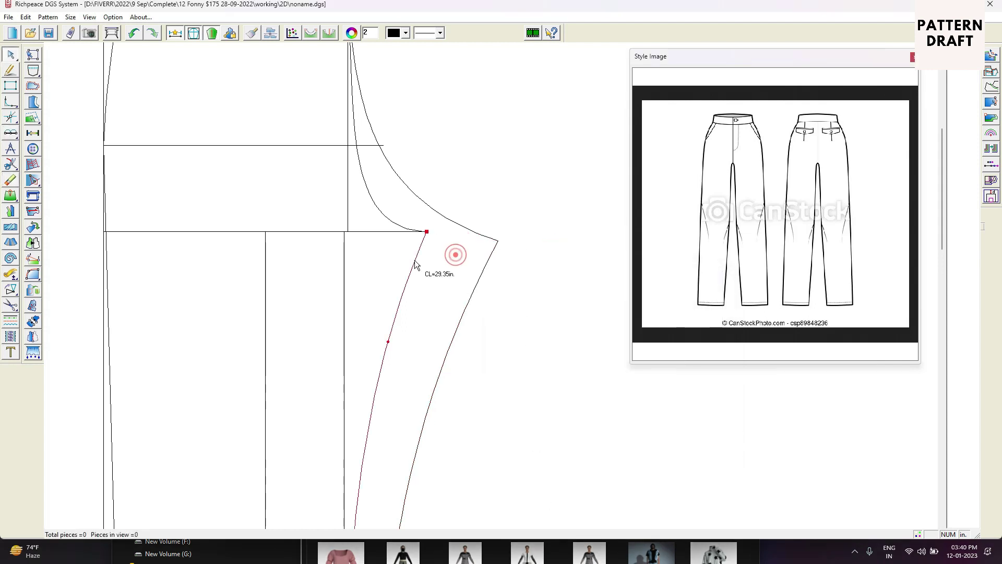
scroll(416, 265, "up", 2)
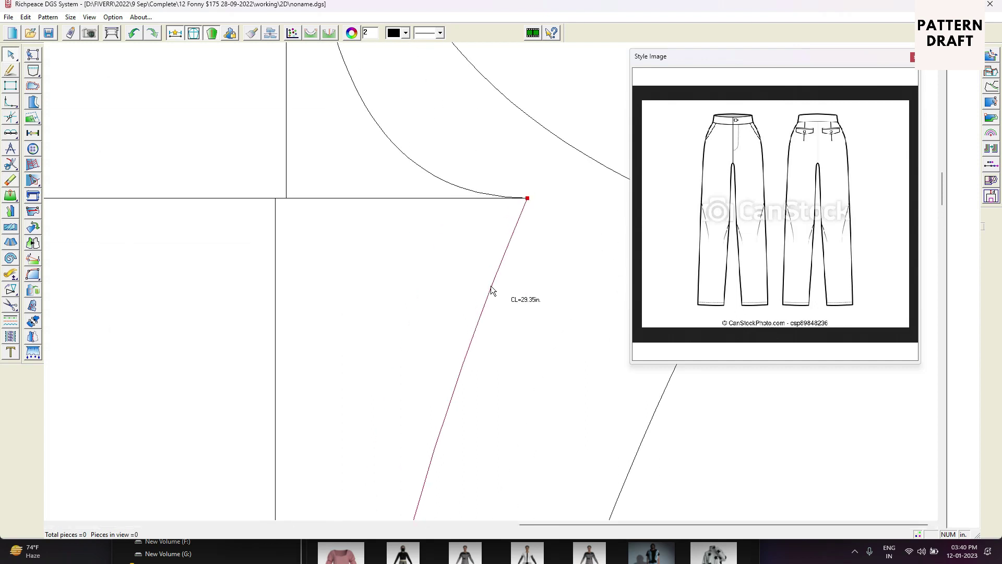
scroll(491, 290, "down", 2)
scroll(539, 308, "up", 1)
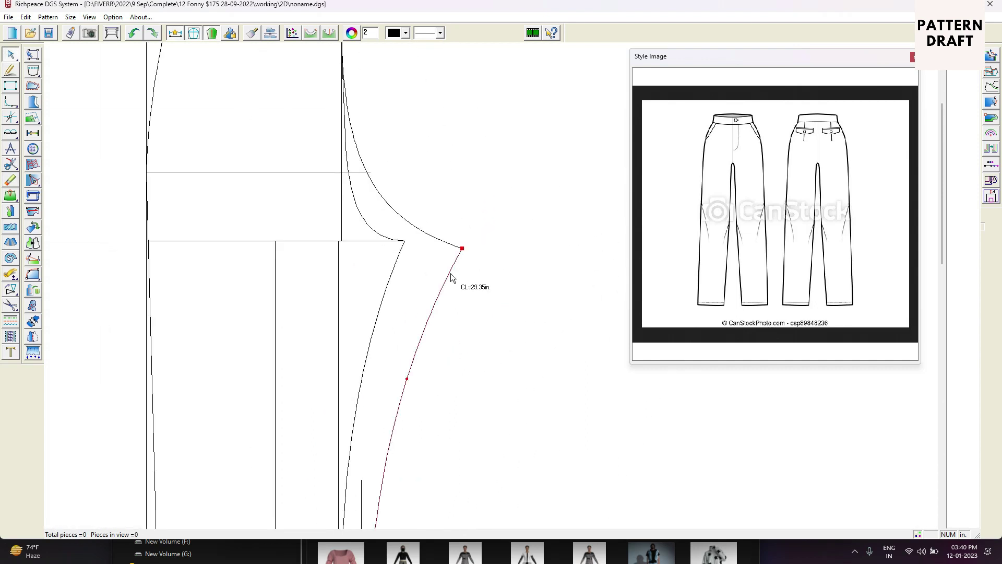
scroll(450, 277, "up", 1)
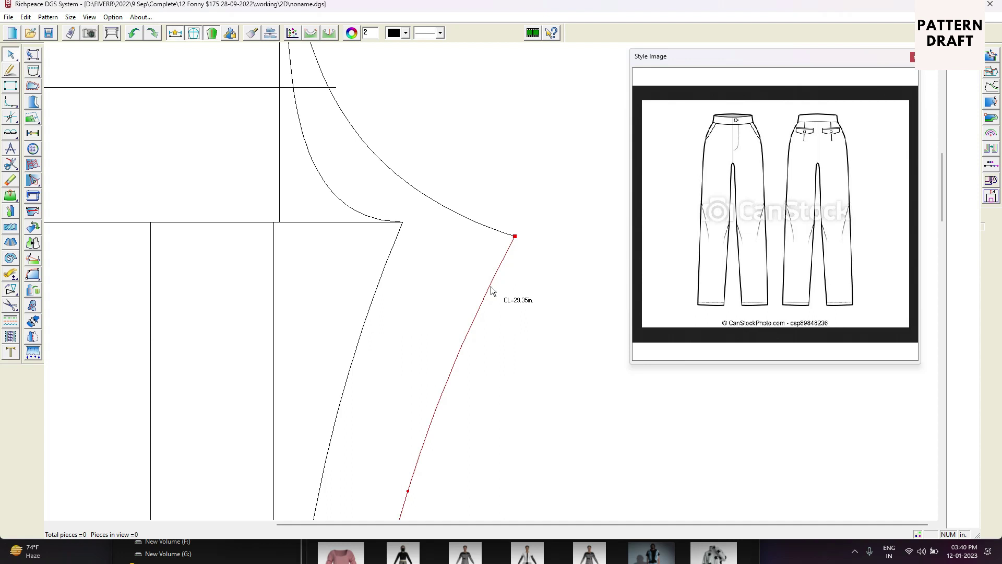
Reshape the lower front crotch curve so that it slopes down into the front crotch tip instead of ending flat.
scroll(491, 290, "down", 1)
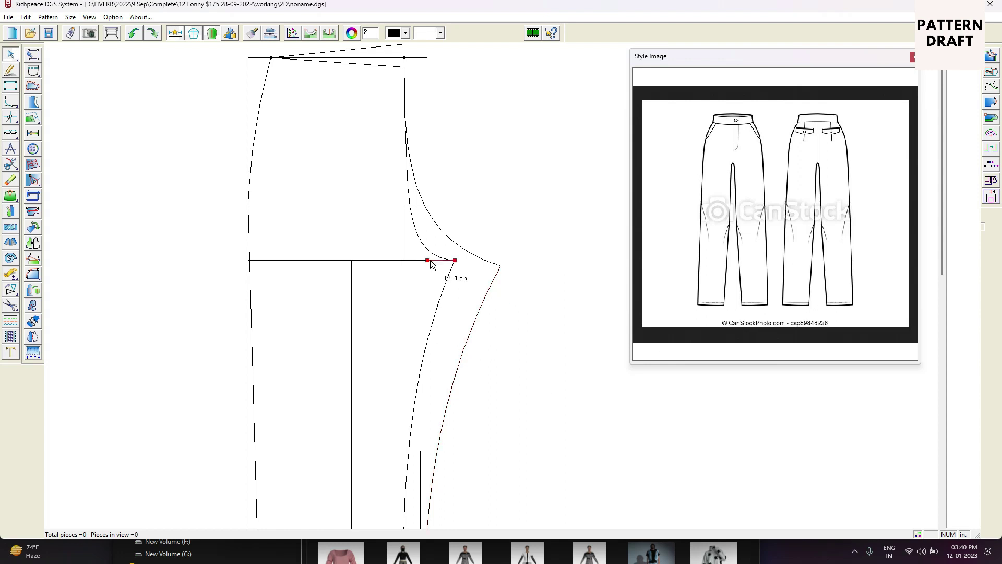
scroll(431, 265, "up", 1)
left_click(521, 290)
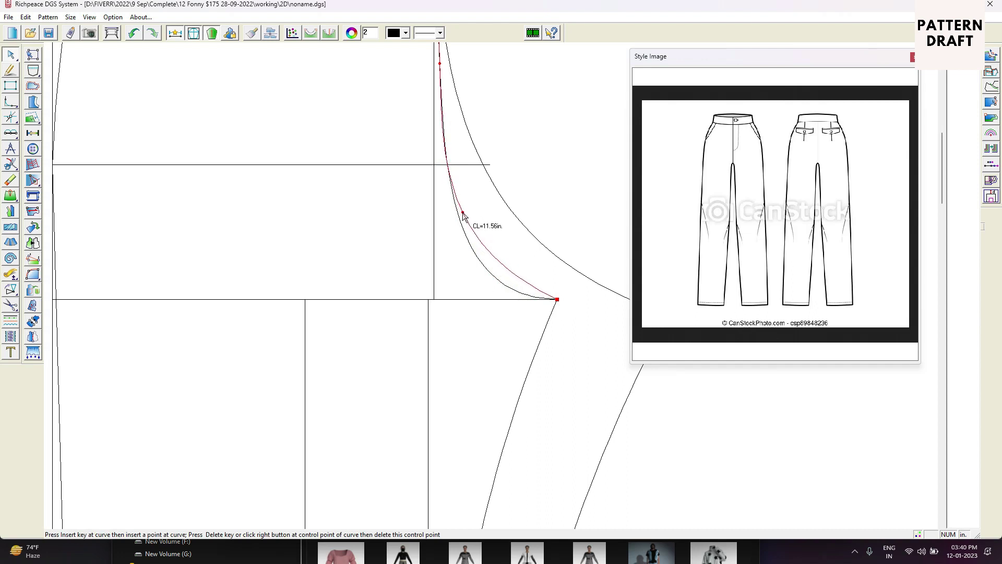
right_click(523, 253)
scroll(490, 286, "down", 2)
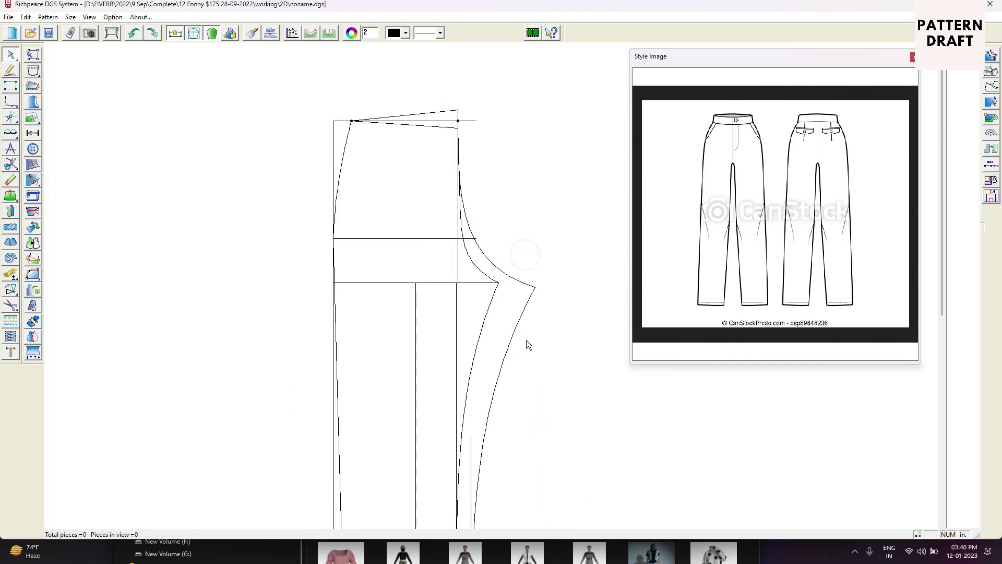
right_click(533, 206)
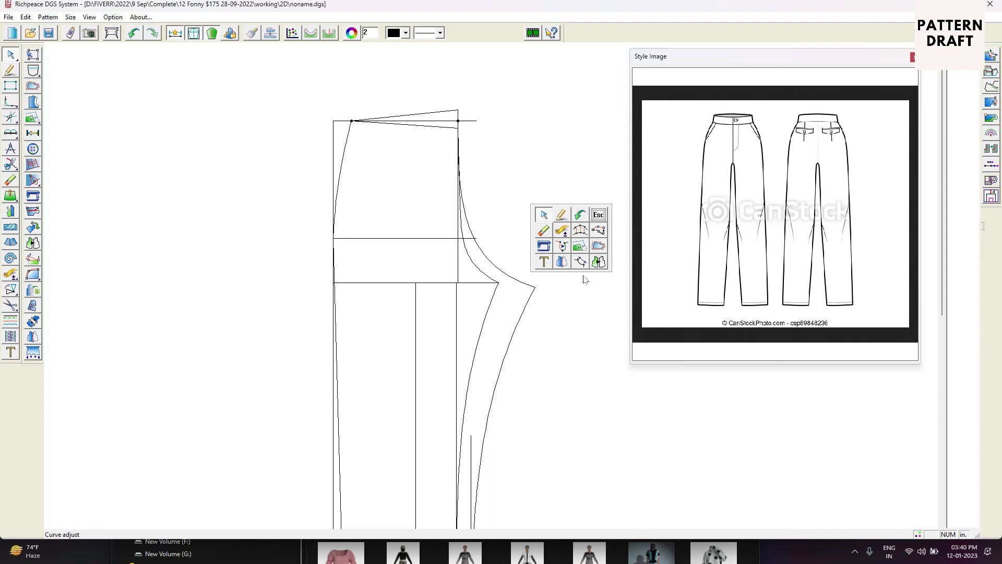
left_click(152, 103)
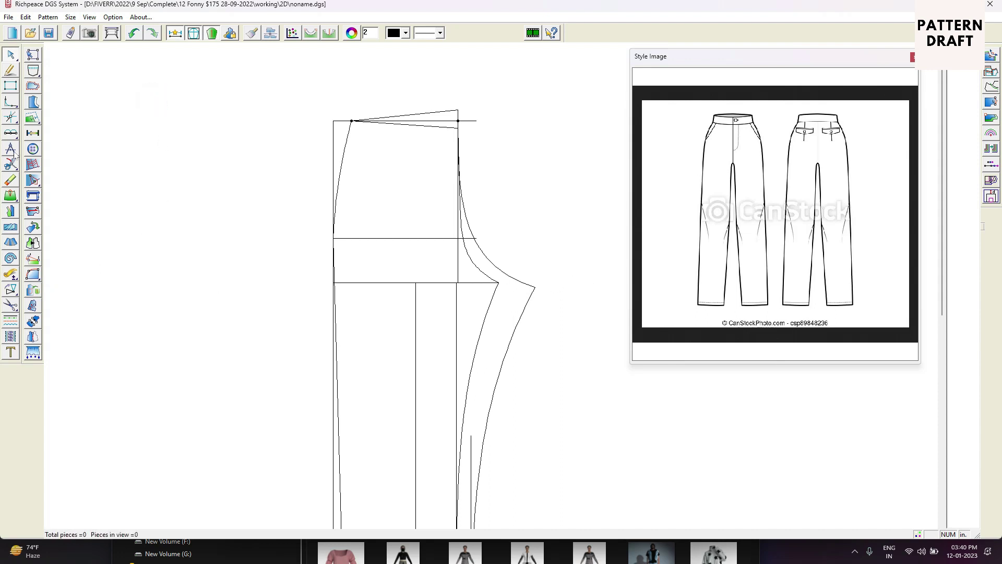
left_click(11, 54)
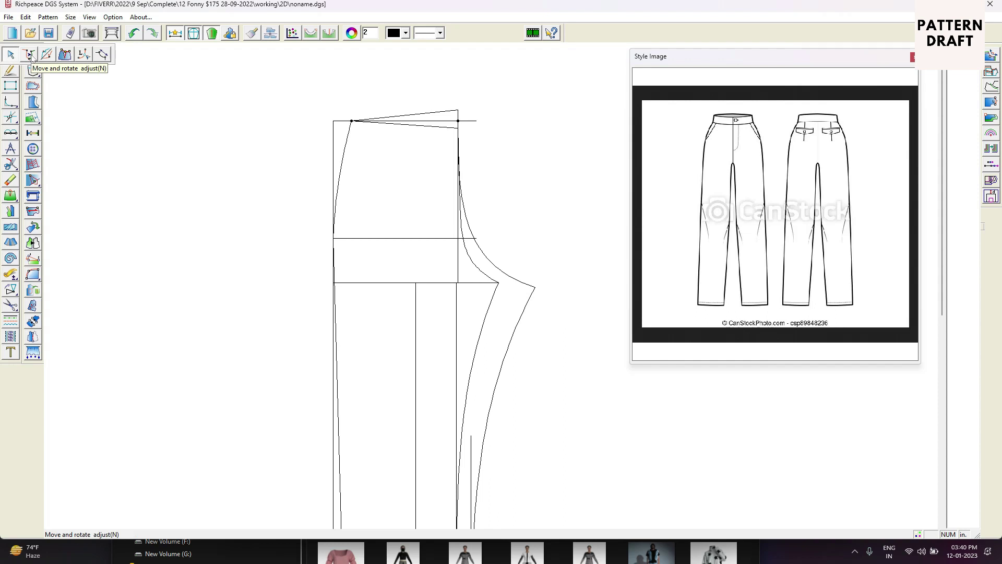
left_click(31, 55)
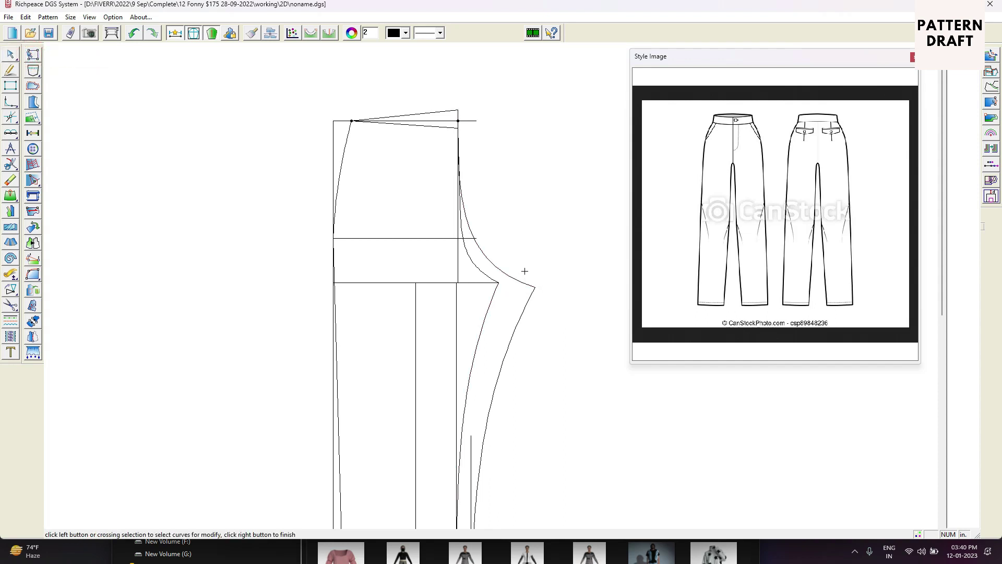
left_click_drag(524, 243, 517, 286)
scroll(509, 277, "up", 4)
left_click(509, 276)
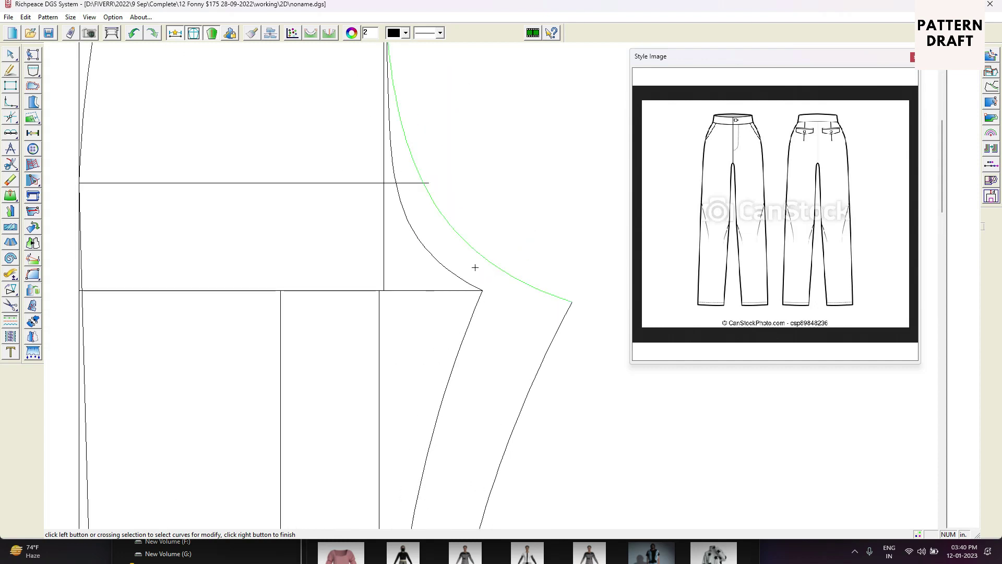
right_click(442, 263)
left_click_drag(527, 283, 526, 286)
left_click_drag(439, 245, 368, 275)
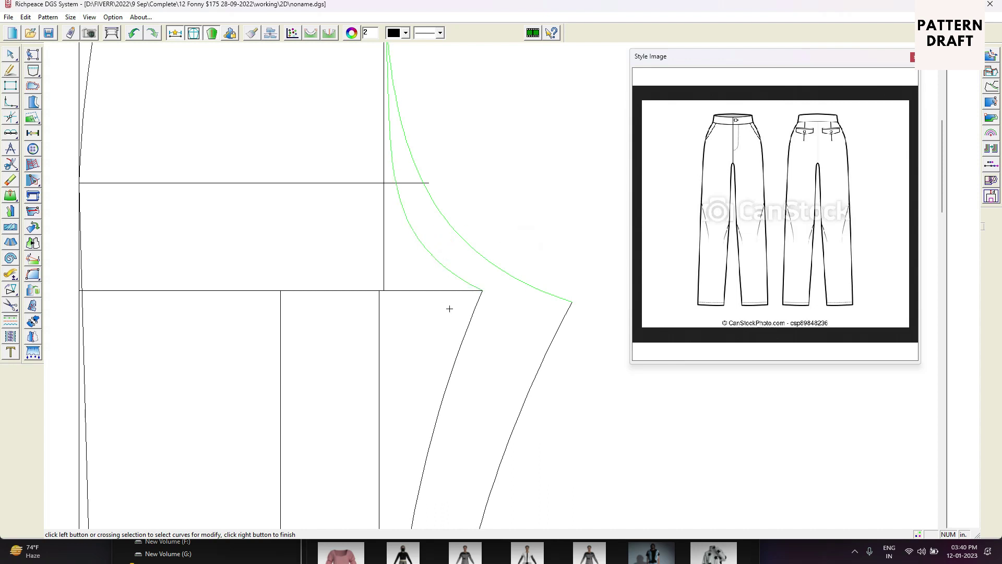
scroll(495, 334, "down", 2)
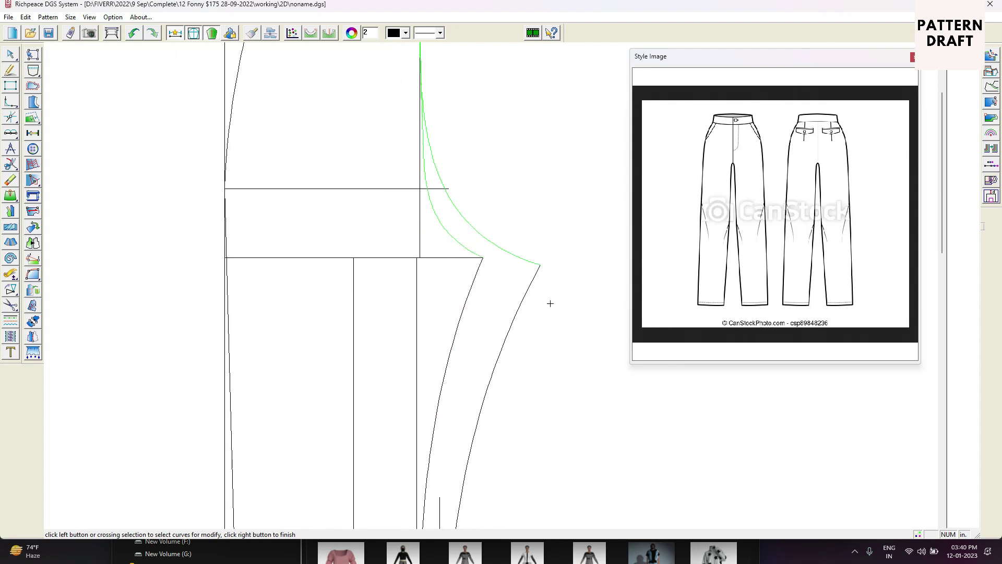
left_click_drag(554, 308, 463, 285)
right_click(490, 288)
right_click(516, 265)
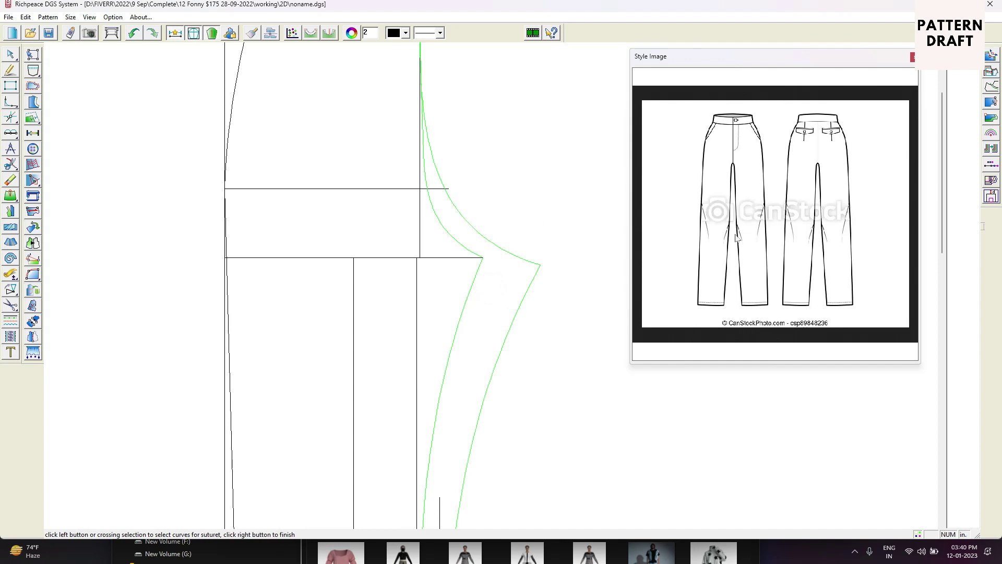
right_click(542, 224)
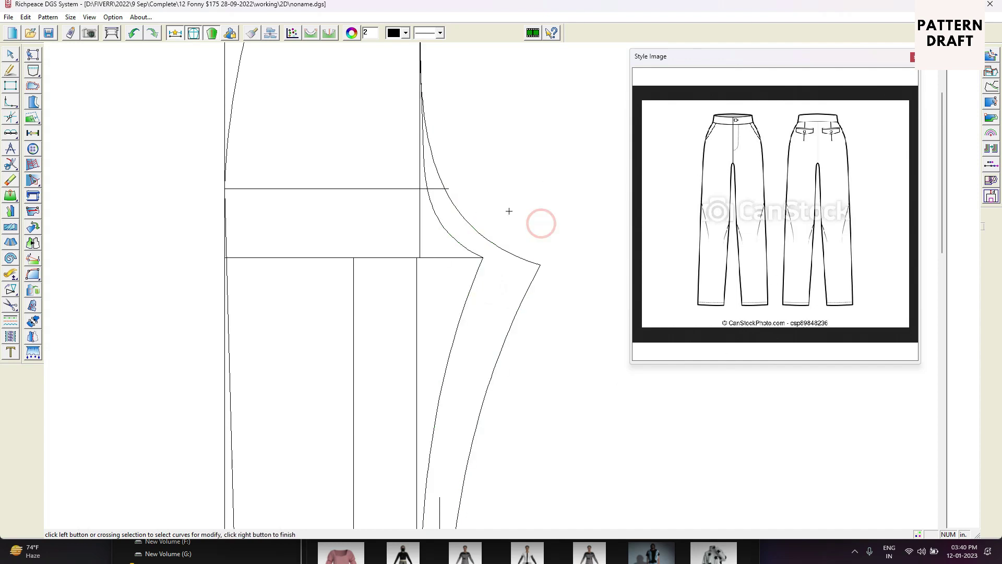
Join the front and back crotch curves along their inseams with Move and Rotate Adjust, rotating the front group about the back crotch tip.
mouse_move(508, 211)
left_mouse_down()
mouse_move(495, 262)
mouse_move(434, 320)
left_mouse_up()
scroll(493, 270, "up", 5)
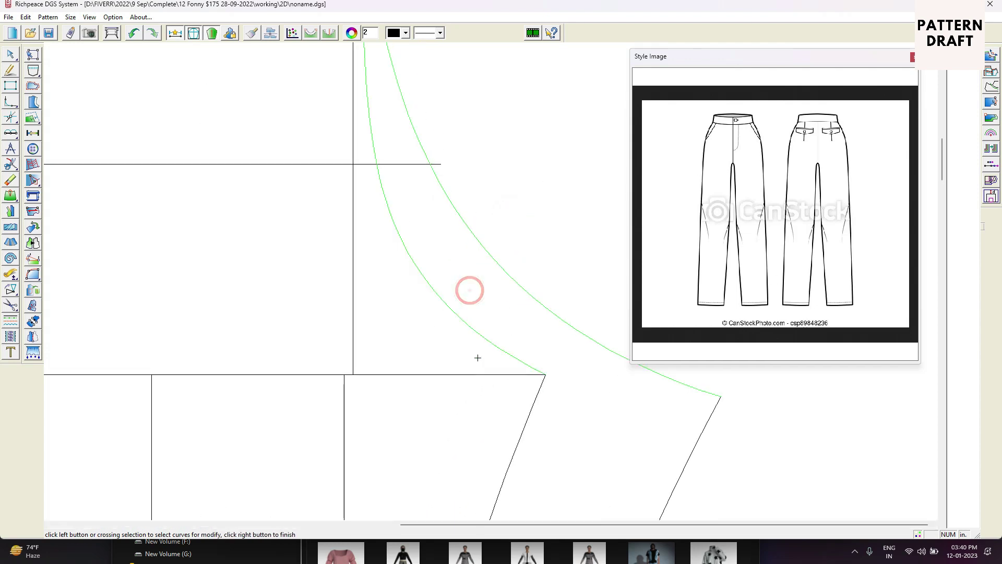
scroll(491, 292, "down", 2)
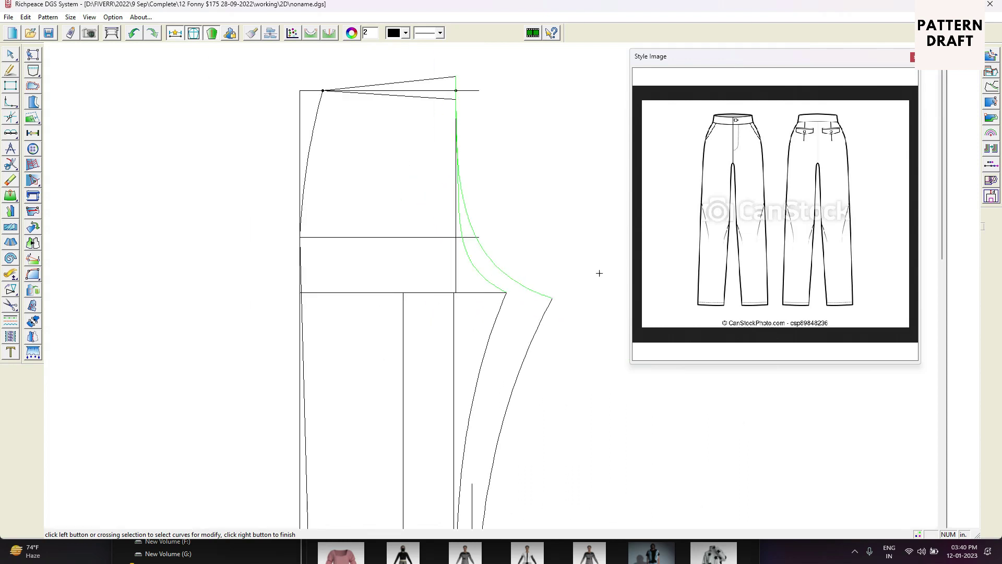
right_click(881, 481)
left_click_drag(565, 326, 483, 326)
right_click(529, 310)
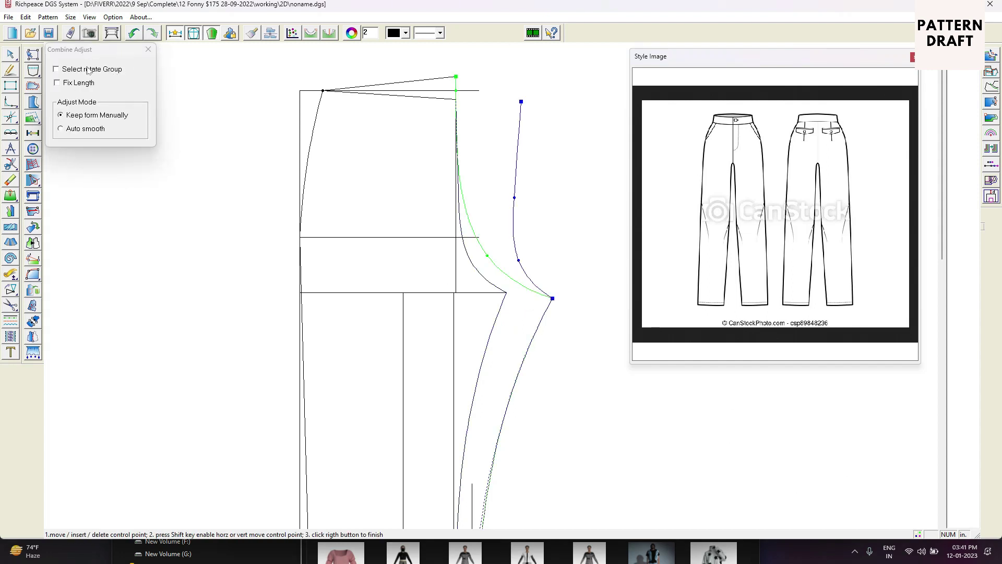
left_click(87, 66)
left_click(552, 298)
Examine how smoothly the joined crotch curves meet at the inseam, and finish the combined adjustment.
scroll(590, 302, "down", 1)
scroll(494, 281, "up", 1)
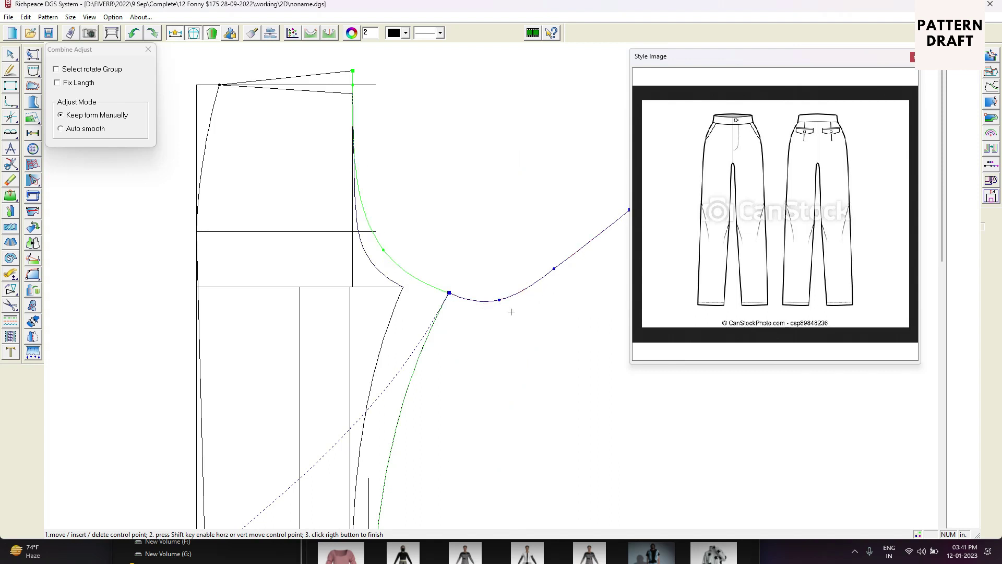
scroll(450, 303, "up", 6)
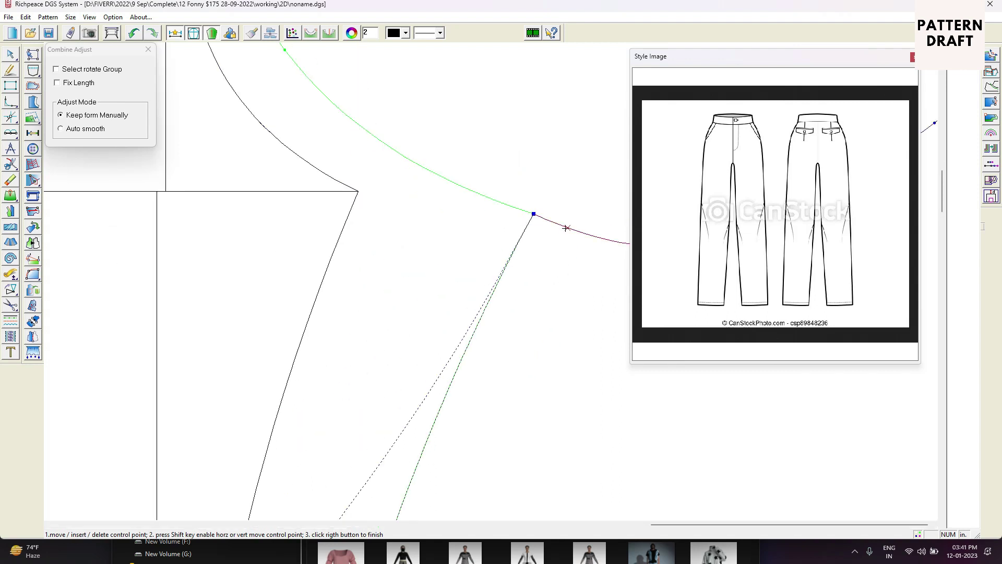
scroll(548, 228, "down", 1)
scroll(482, 284, "up", 1)
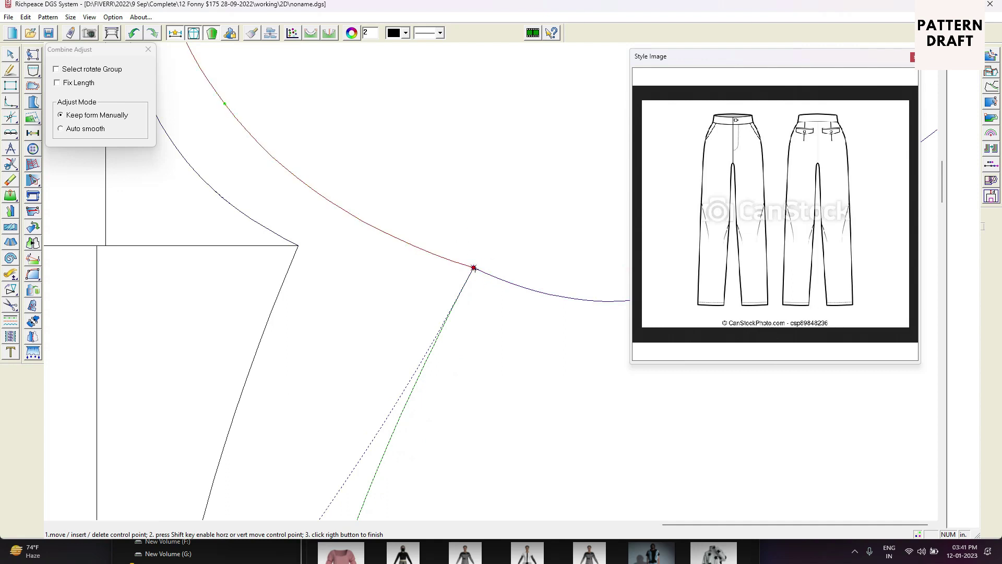
scroll(473, 268, "down", 4)
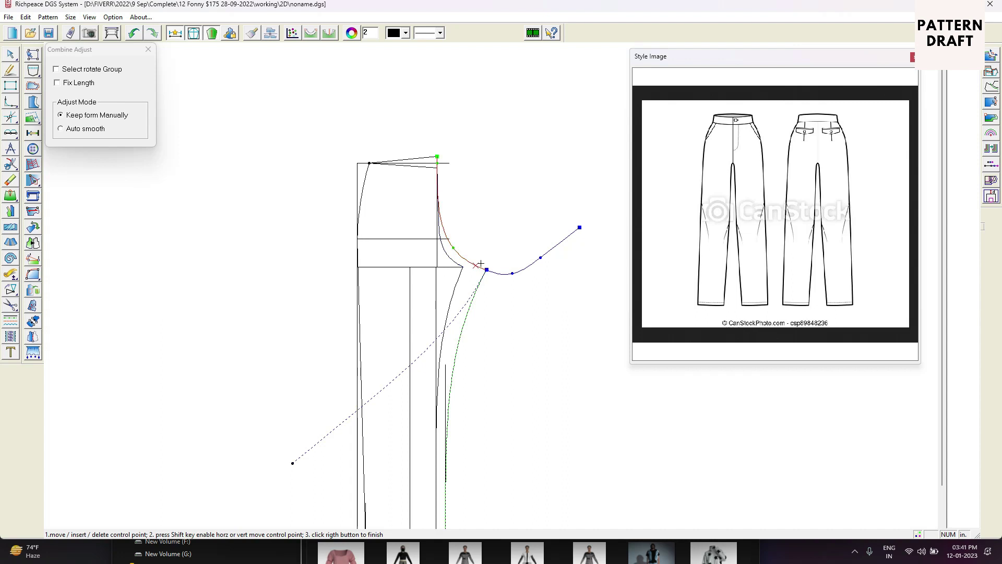
right_click(500, 178)
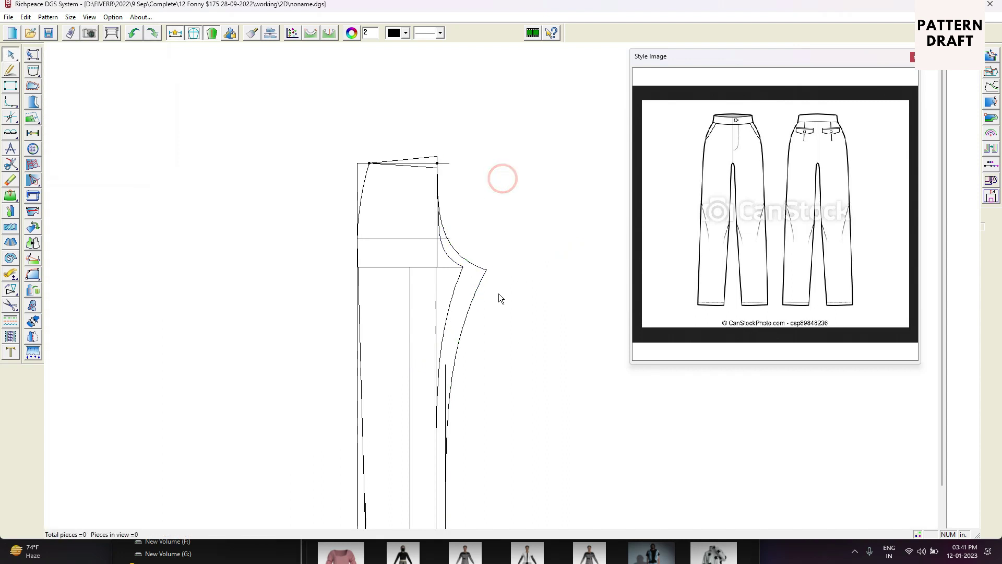
Erase the leftover leg guides: the straight inseam segments, central crease line, vertical side guide and short side segment near the hem.
scroll(499, 294, "down", 4)
scroll(479, 400, "up", 4)
key("e")
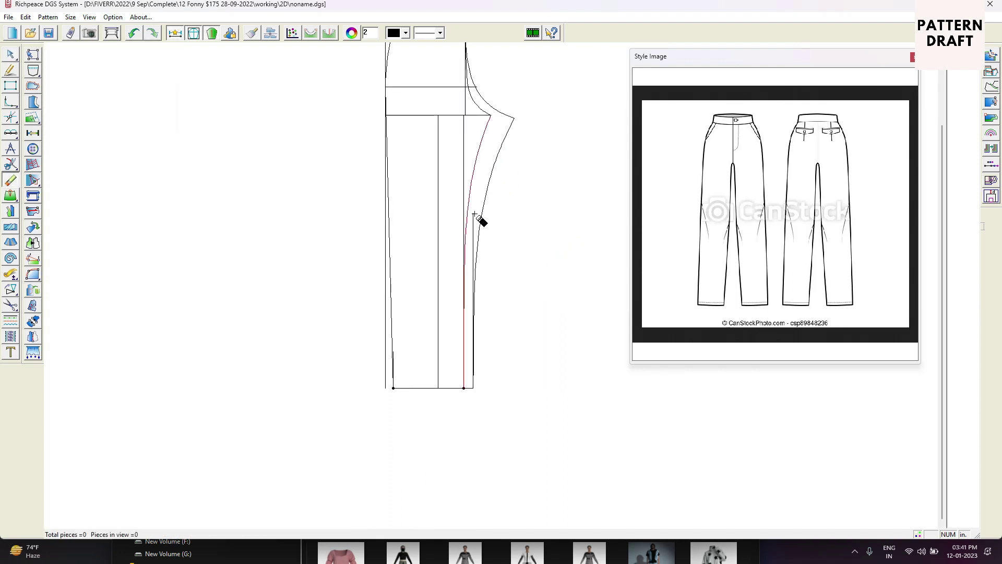
left_click(472, 217)
left_click(462, 174)
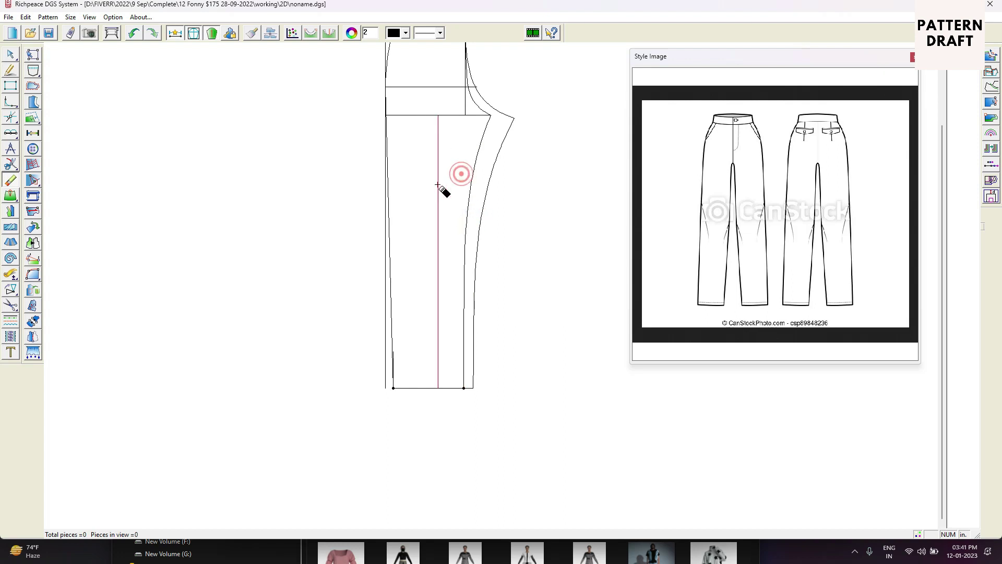
left_click(435, 184)
left_click(385, 300)
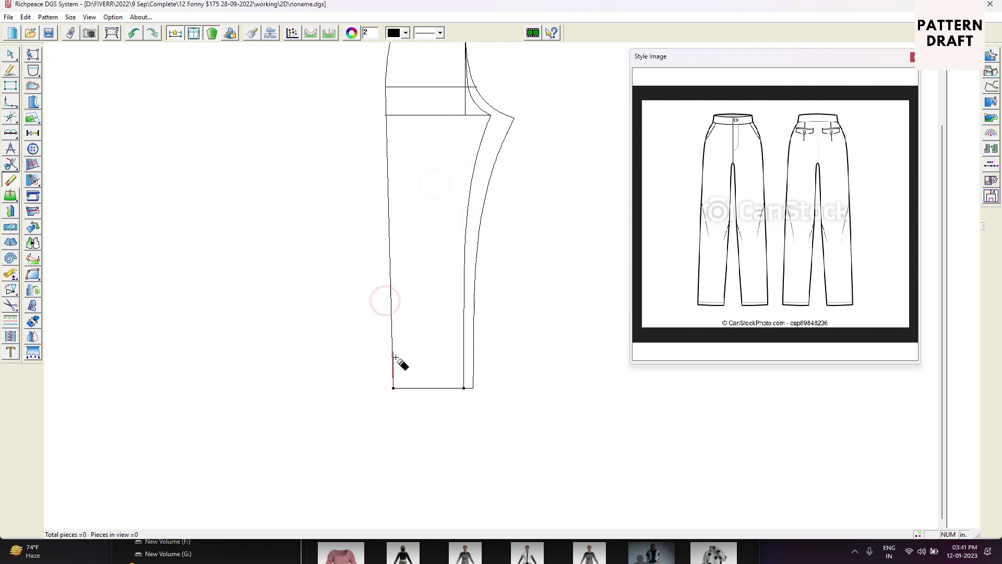
left_click(396, 357)
Erase the vertical construction line running down to the crotch line beside the front crotch curve.
scroll(406, 274, "down", 3)
scroll(562, 325, "up", 3)
scroll(559, 324, "down", 3)
scroll(494, 287, "up", 5)
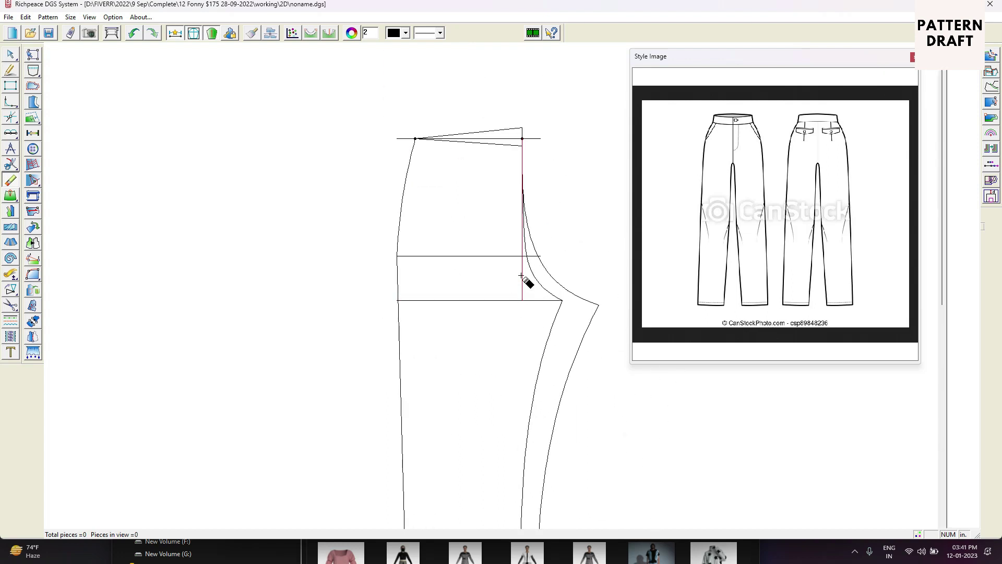
left_click(521, 276)
scroll(535, 137, "up", 3)
Trim the horizontal waist guide so that it ends at the centre front line.
right_click(507, 213)
left_click(520, 225)
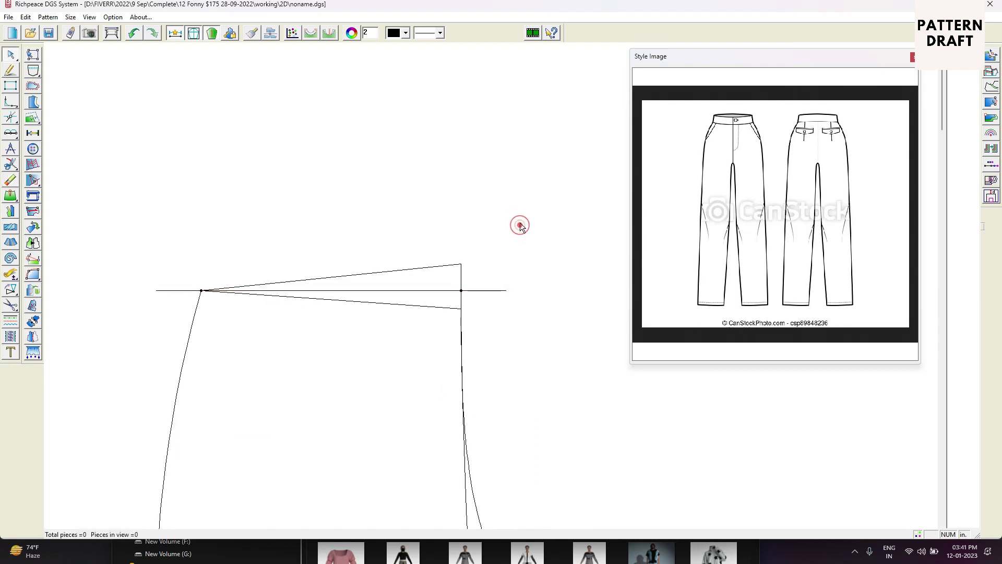
left_click(499, 245)
right_click(491, 263)
left_click(520, 273)
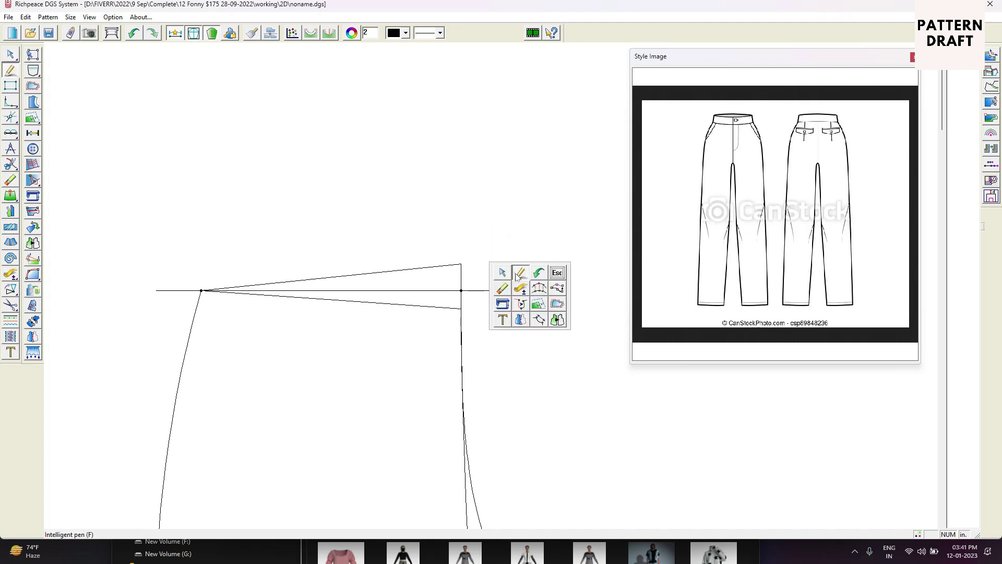
left_click_drag(471, 263, 451, 308)
left_click(459, 298)
right_click(458, 297)
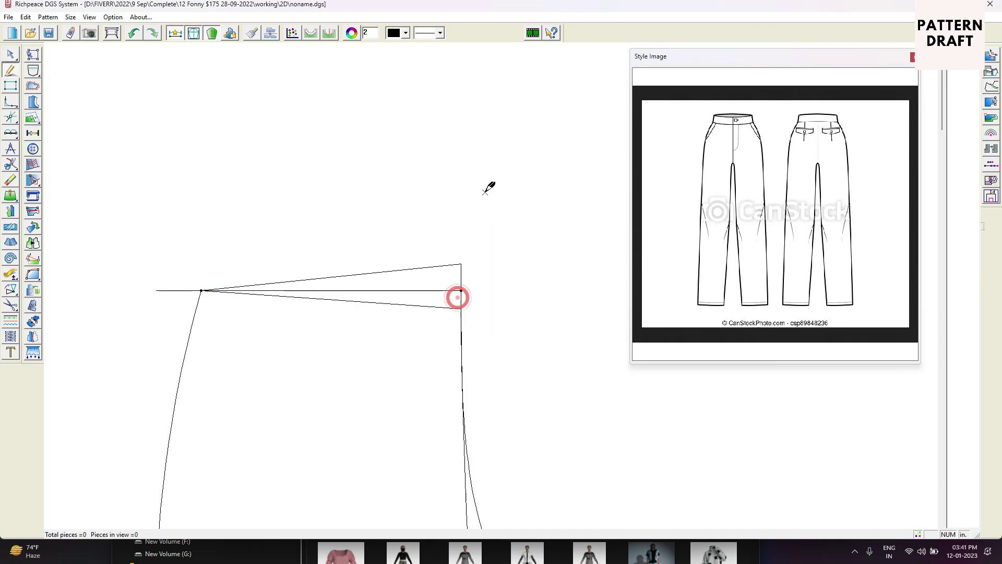
right_click(486, 195)
left_click(498, 209)
scroll(369, 302, "down", 5)
scroll(487, 289, "up", 3)
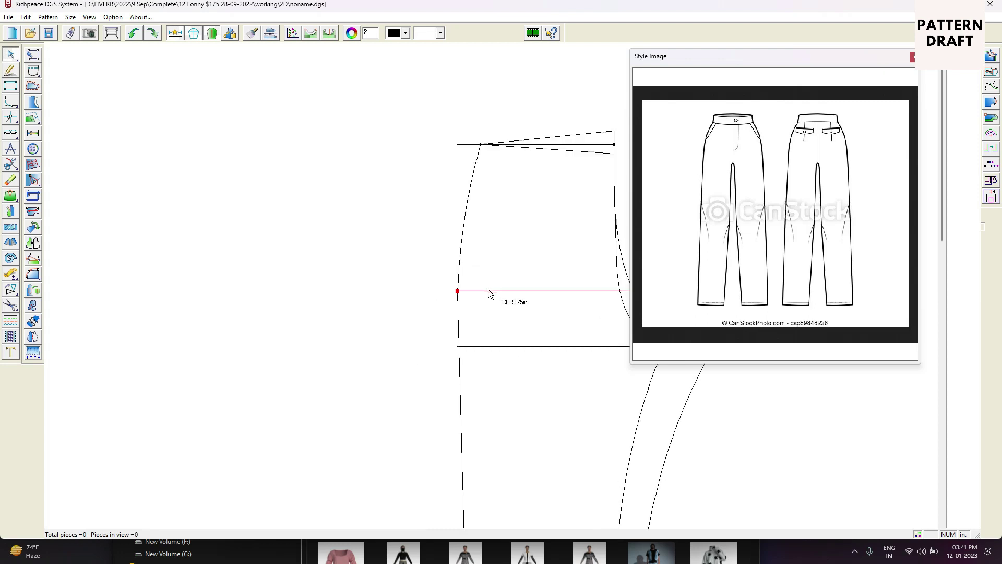
scroll(484, 301, "down", 3)
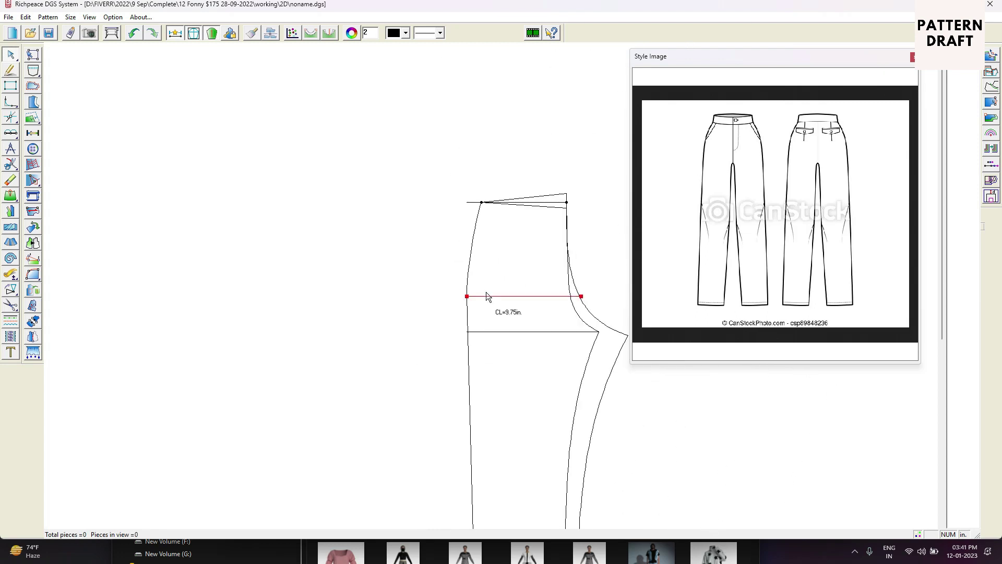
Draw a slanted pocket opening from 1.5 in along the front waistline, measured from the side waist point, to the side seam above the hip.
right_click(491, 227)
left_click(519, 230)
scroll(494, 287, "up", 3)
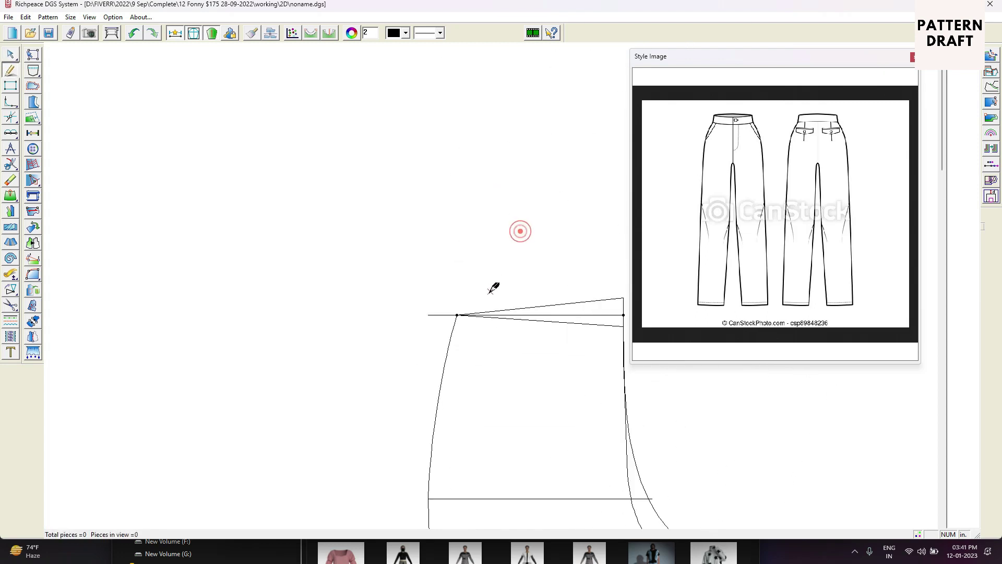
left_click(472, 322)
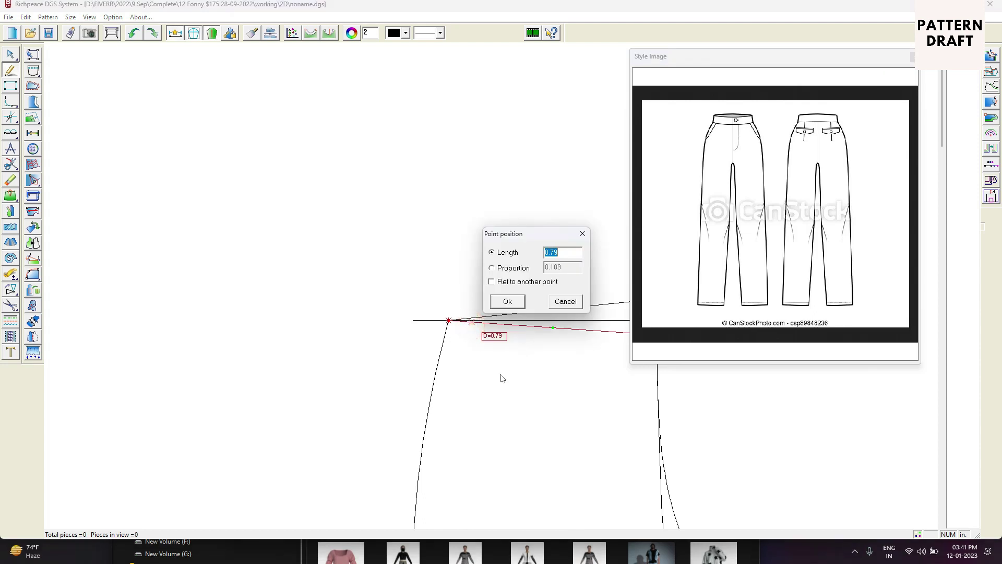
type("1.5")
key("Return")
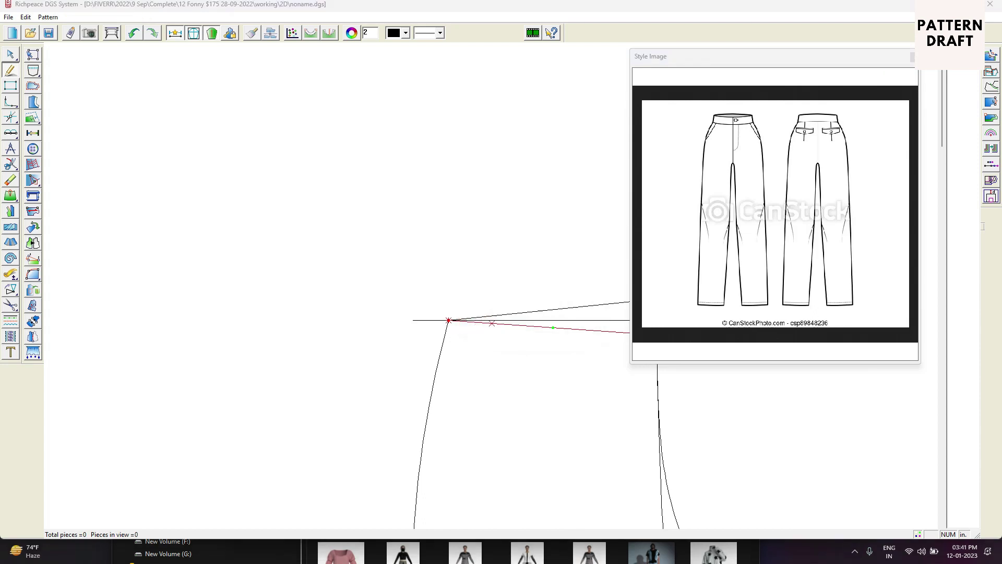
scroll(490, 285, "down", 5)
scroll(483, 302, "up", 3)
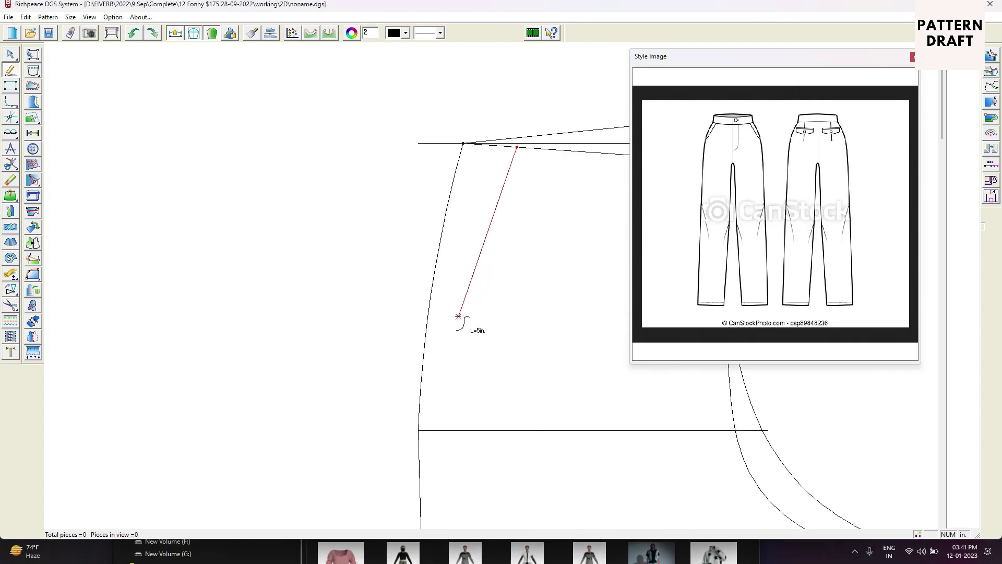
left_click(424, 341)
left_click(482, 315)
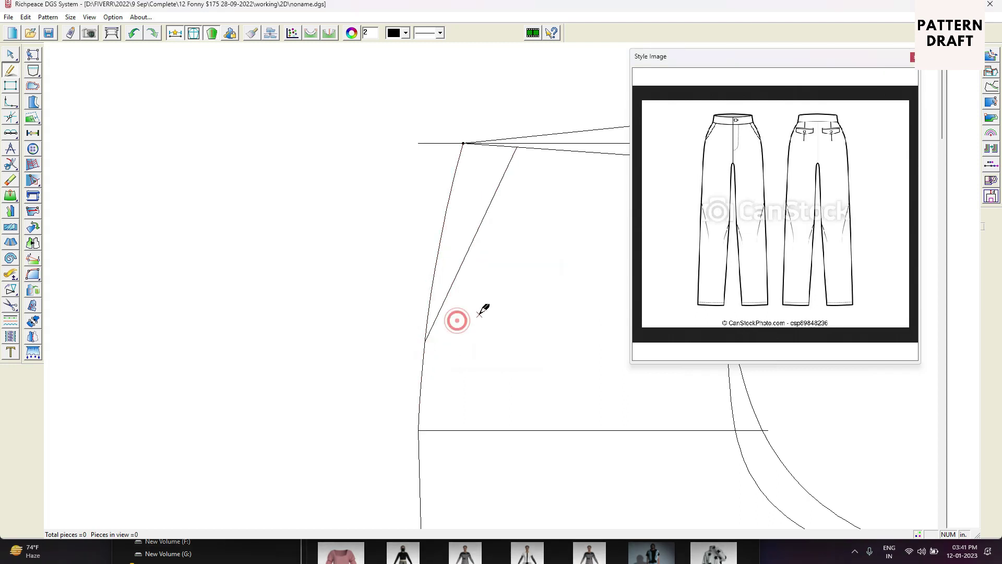
scroll(504, 308, "down", 4)
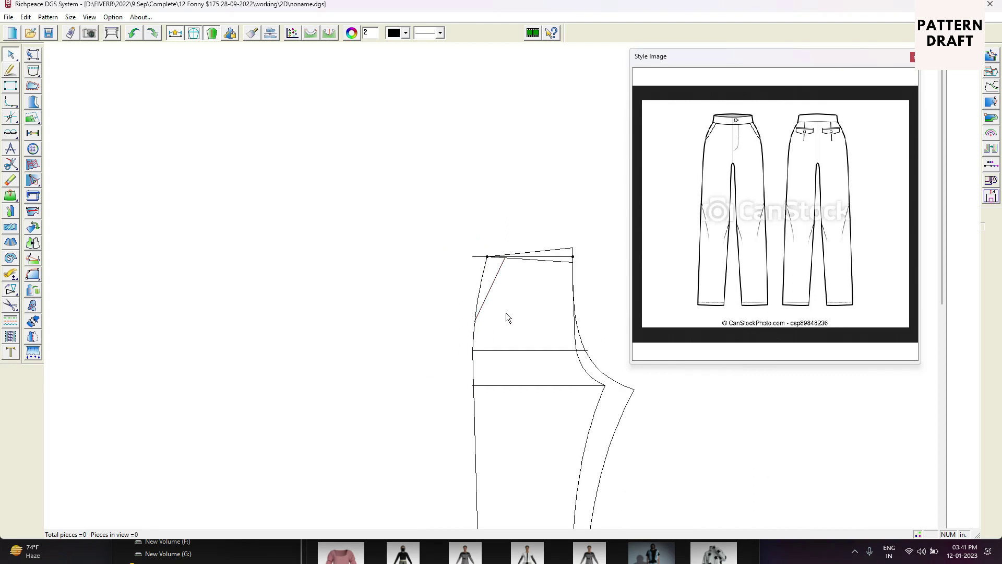
scroll(508, 298, "up", 4)
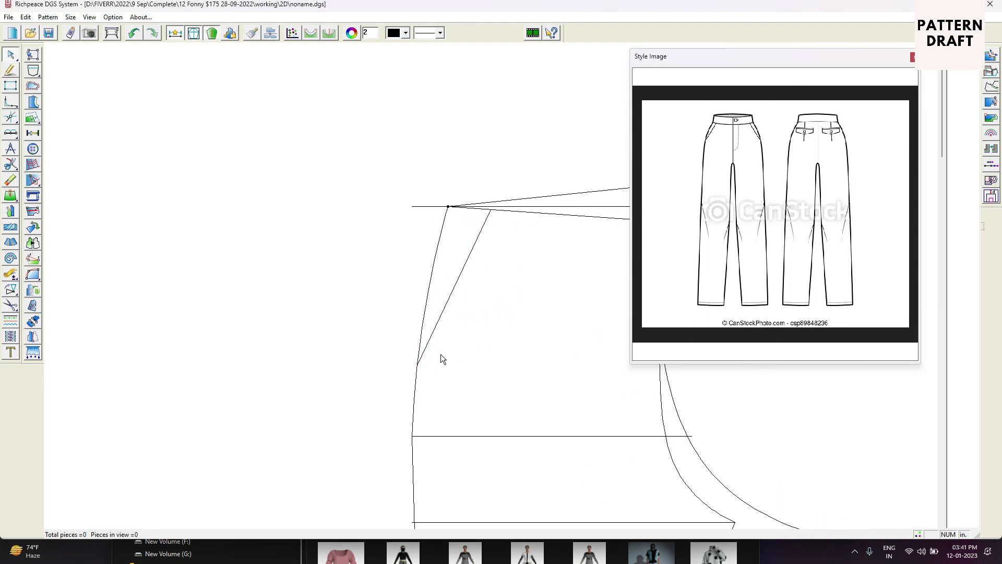
scroll(438, 361, "down", 4)
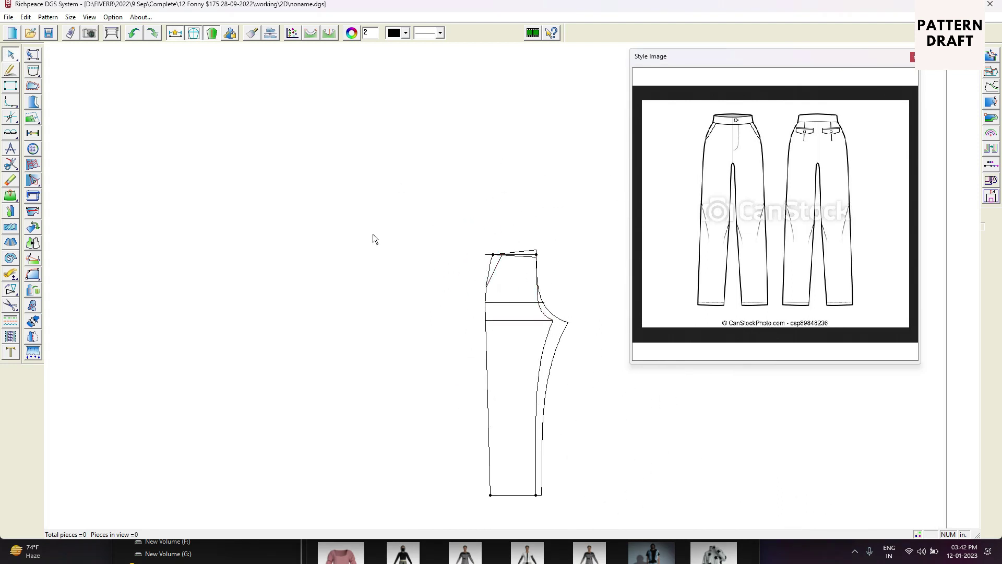
scroll(525, 275, "down", 4)
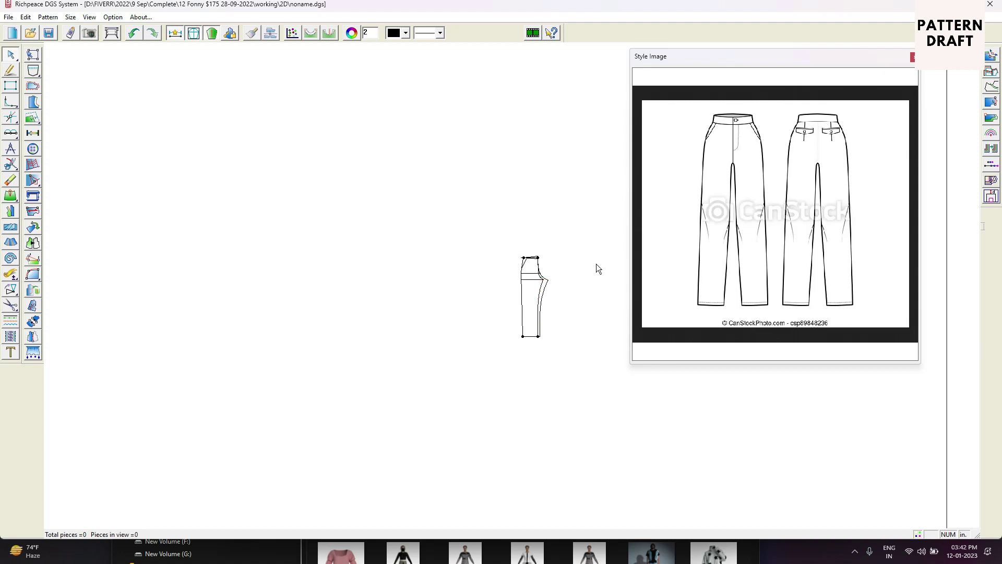
scroll(597, 264, "up", 4)
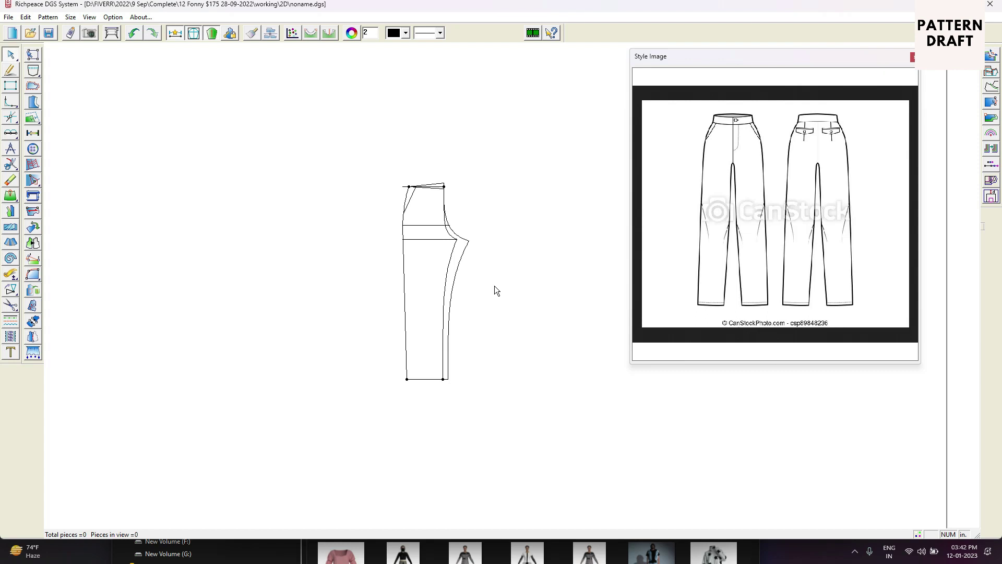
scroll(474, 287, "up", 4)
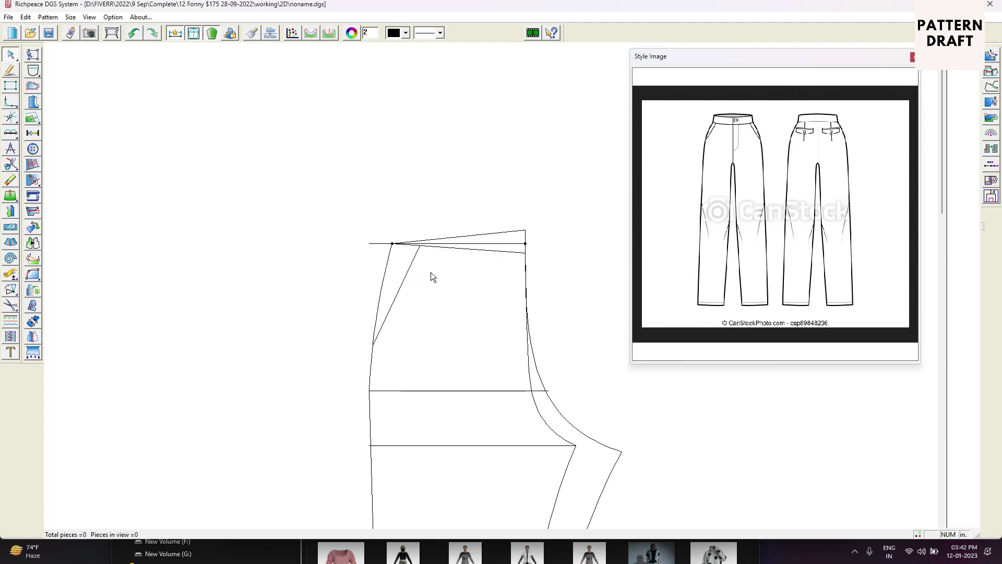
Draw a vertical pocket guide 8.93 in long down from the front waistline, starting 4.5 in from the side waist point.
right_click(432, 273)
left_click(437, 275)
right_click(434, 275)
left_click(459, 285)
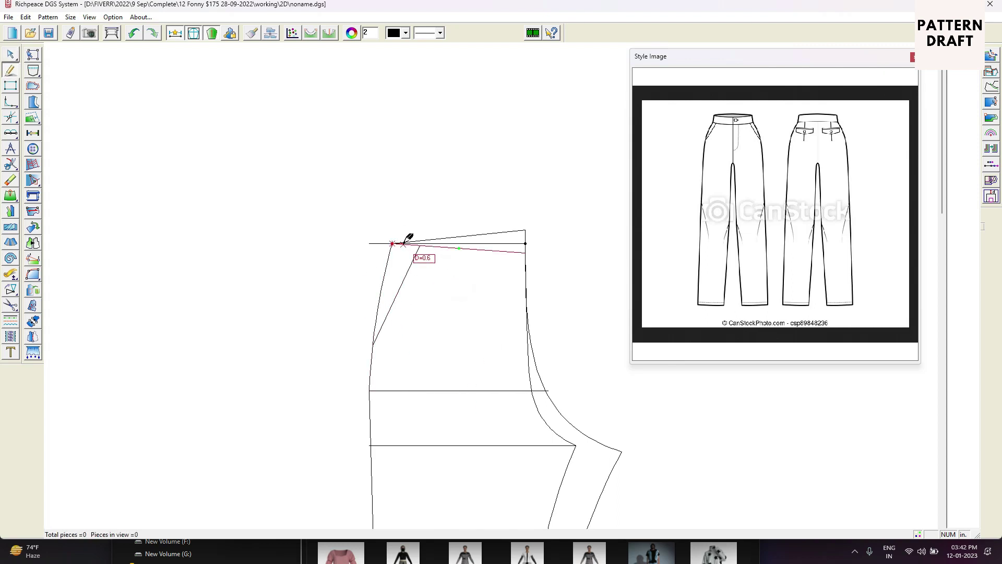
scroll(494, 276, "up", 3)
scroll(491, 285, "down", 1)
scroll(491, 285, "up", 1)
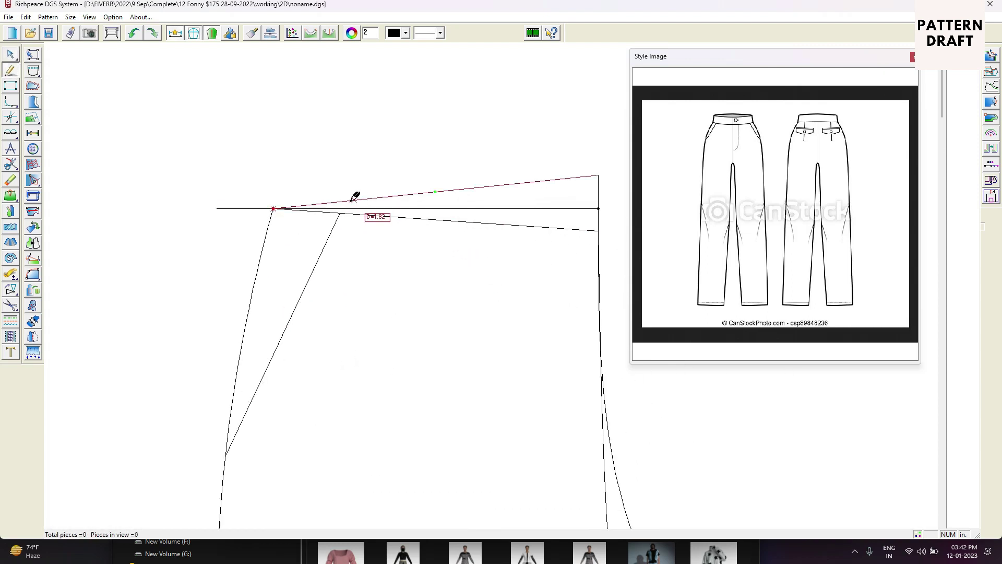
left_click(310, 211)
left_click_drag(359, 233, 133, 225)
double_click(183, 240)
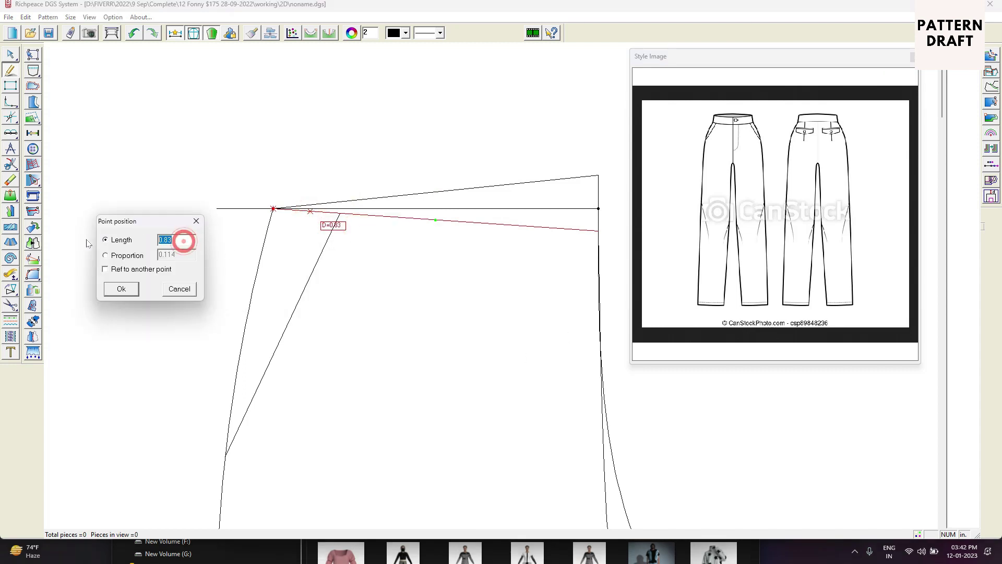
type("4.5")
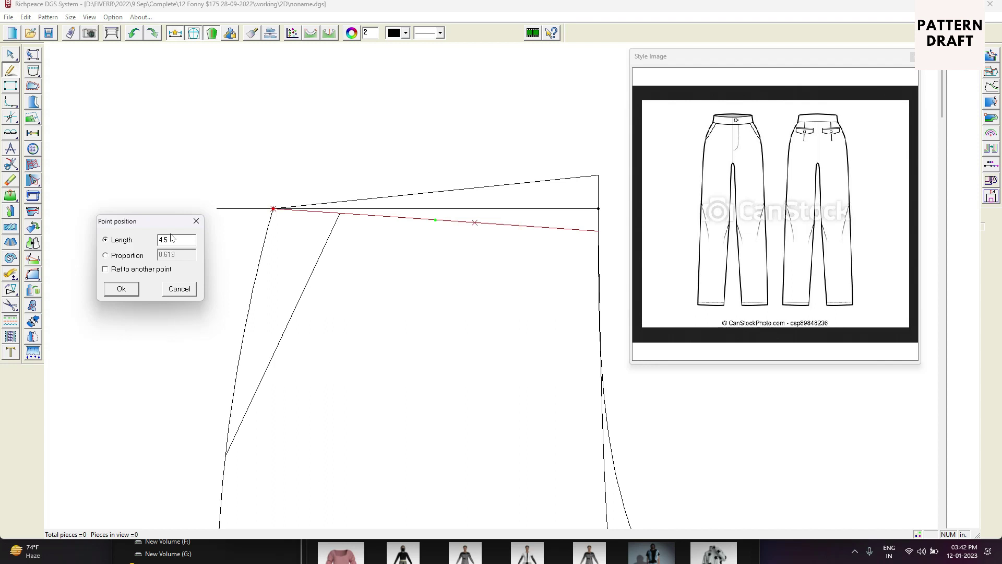
key("Return")
scroll(496, 367, "down", 7)
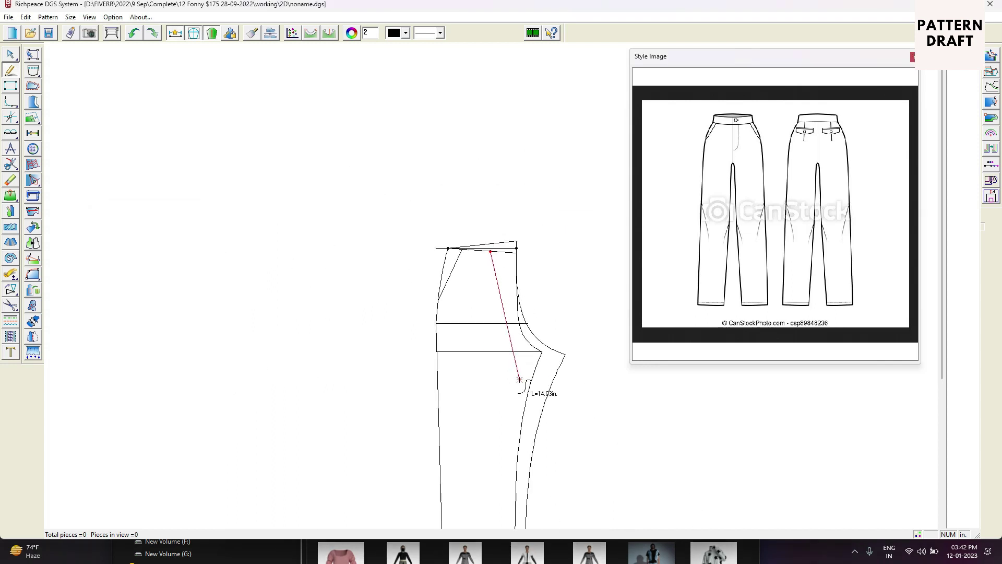
scroll(483, 320, "up", 6)
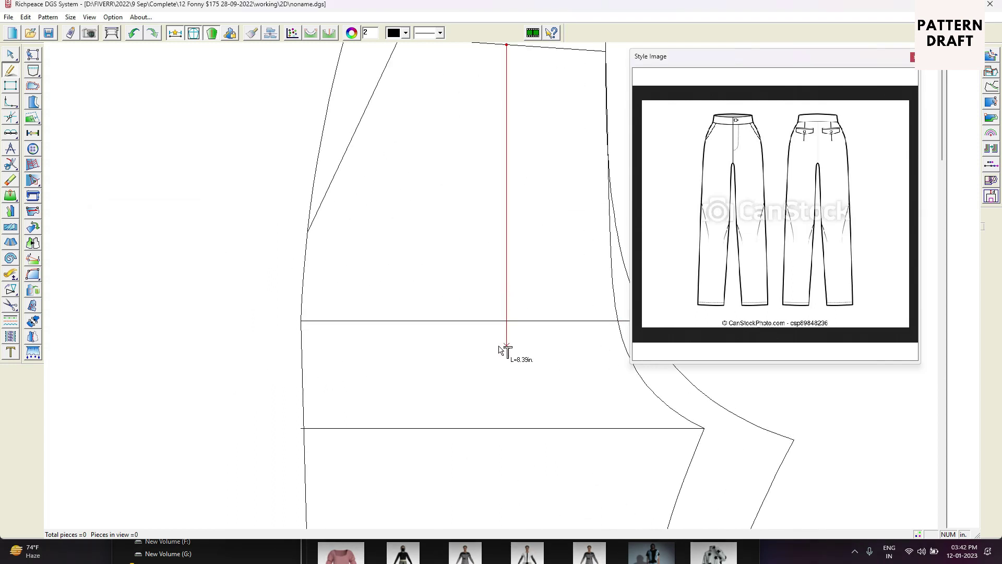
left_click(506, 364)
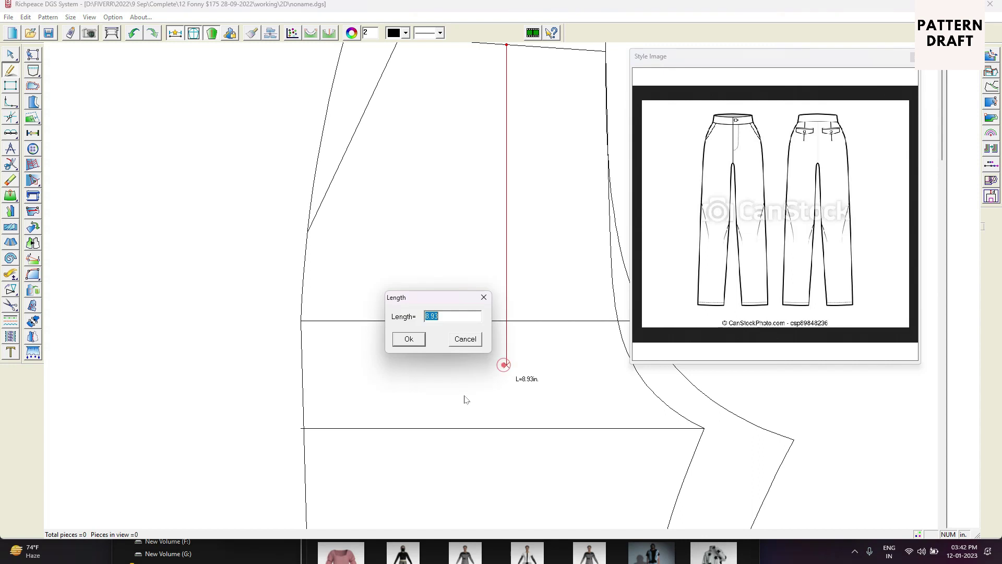
left_click(408, 341)
Draw a pocket bag curve from the side seam 0.52 in above the hip line, dipping below the hip and ending at the guide's waistline point.
scroll(491, 286, "down", 2)
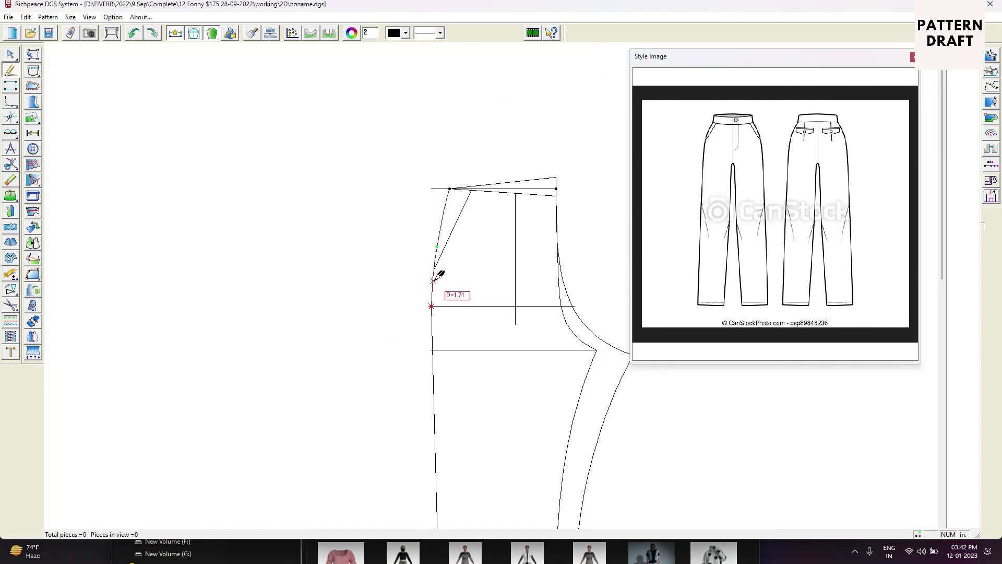
scroll(437, 276, "up", 2)
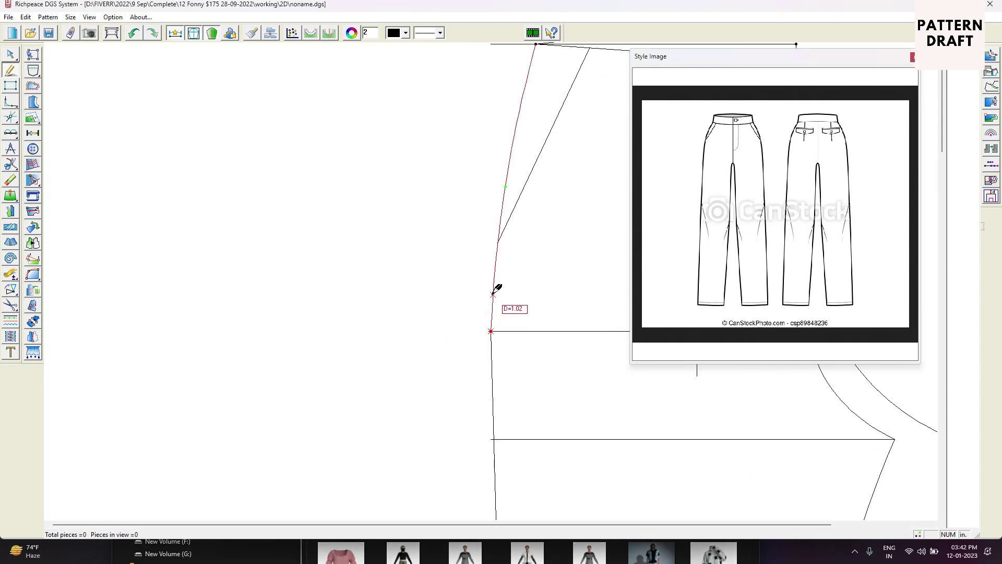
left_click(486, 308)
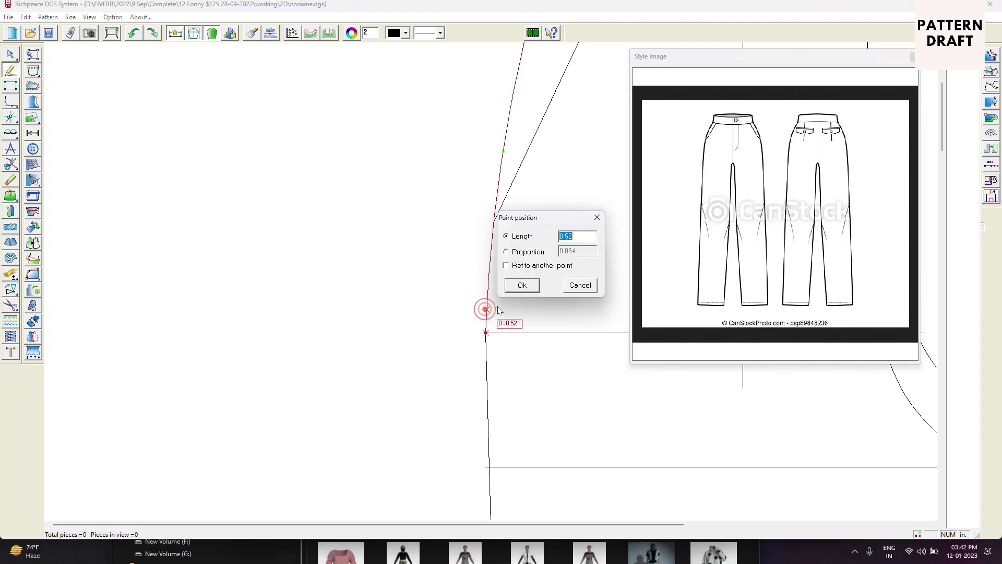
left_click(522, 287)
scroll(517, 307, "down", 3)
scroll(492, 302, "up", 2)
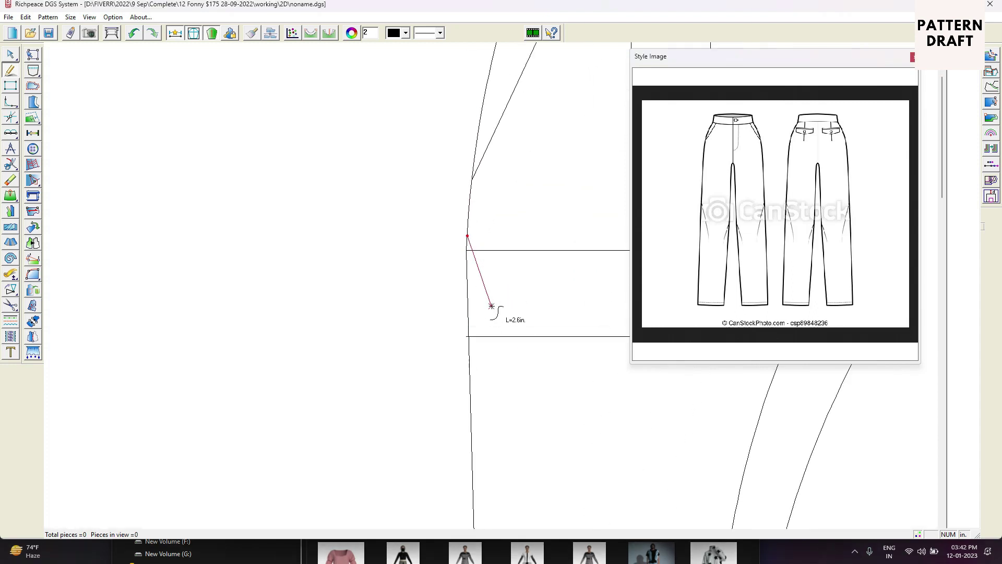
left_click(487, 243)
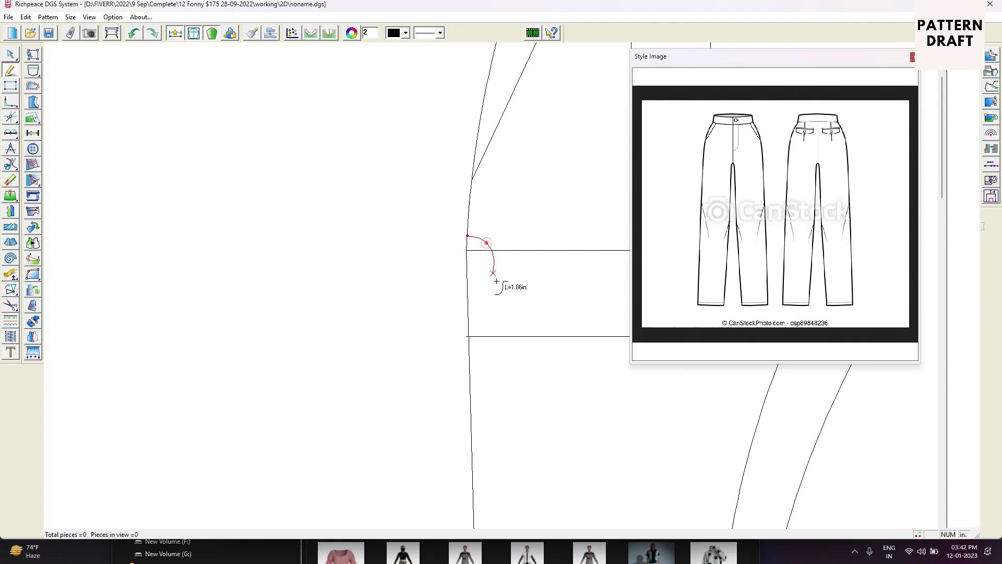
left_click(516, 289)
scroll(516, 290, "down", 2)
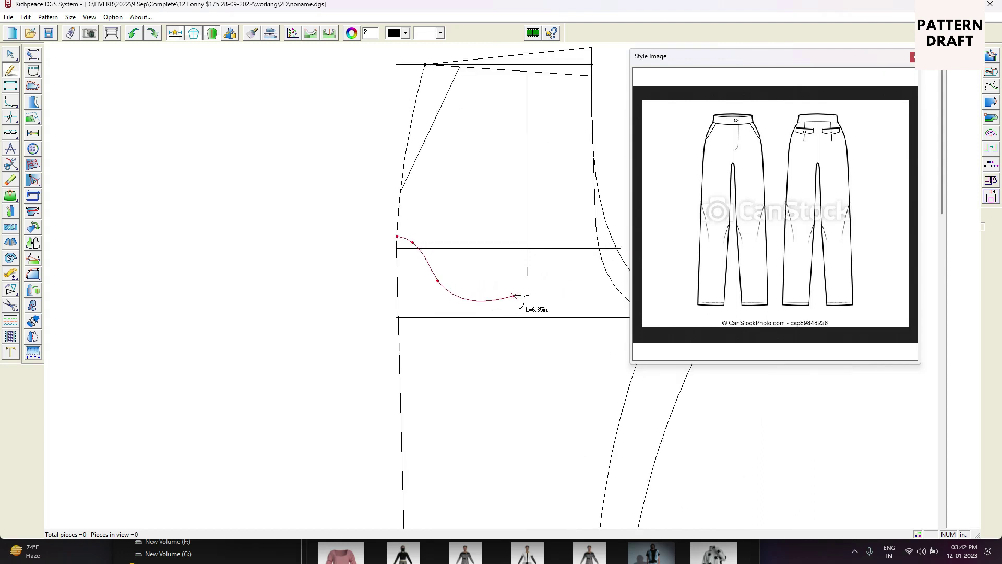
left_click(527, 74)
right_click(490, 146)
Reshape the pocket bag curve into a rounded bag by moving its lowest point and pulling its inner side toward the centre front.
right_click(528, 191)
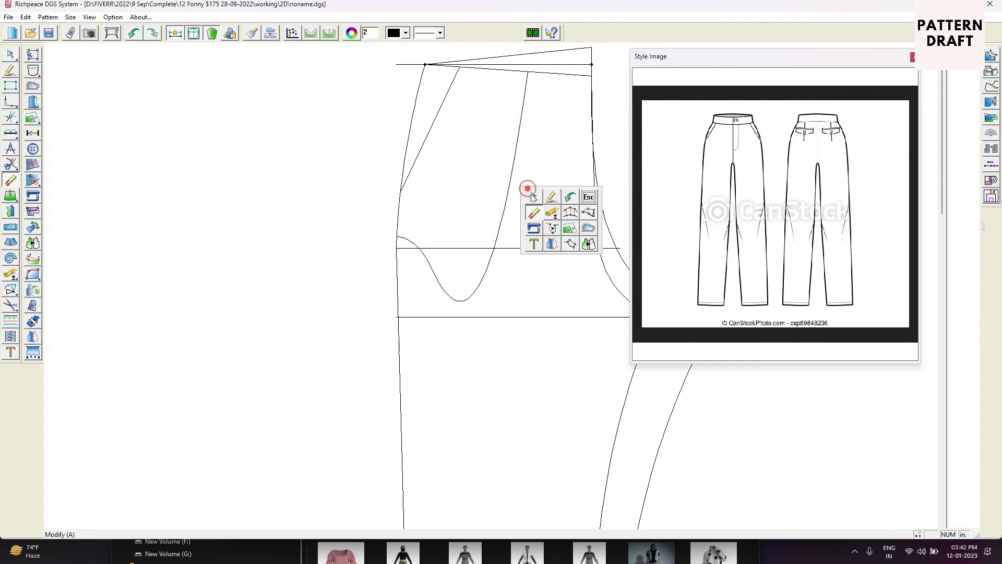
left_click(532, 193)
left_click(501, 225)
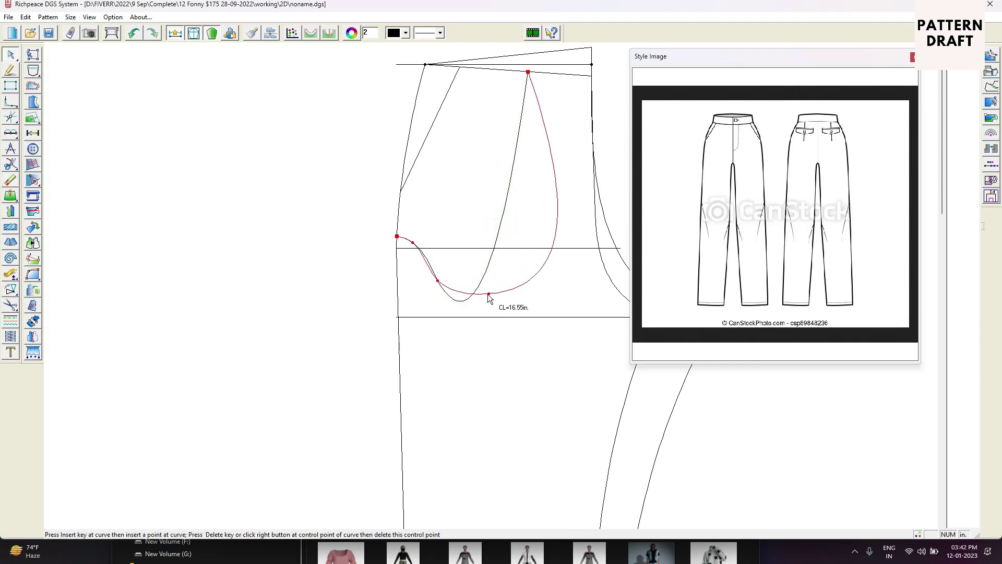
left_click(484, 294)
left_click(551, 191)
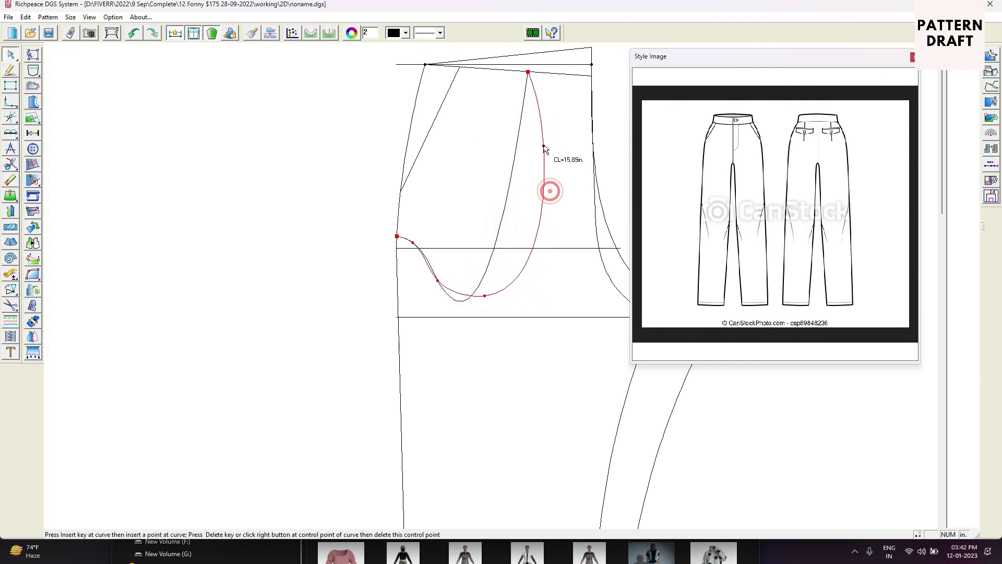
left_click(491, 190)
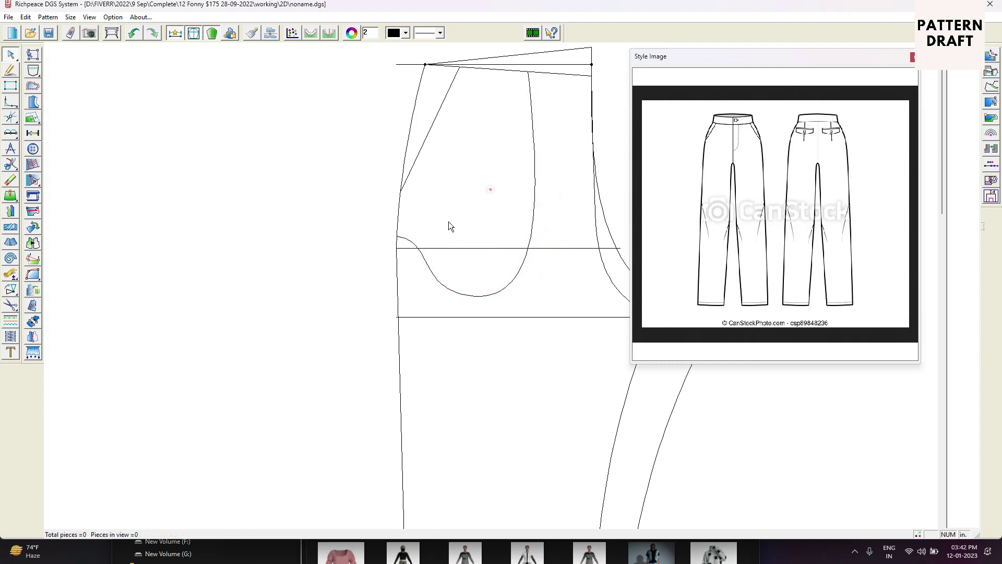
Smooth the pocket bag curve's beginning at the side seam so it slopes directly down into the rounded bottom.
left_click_drag(412, 242, 405, 246)
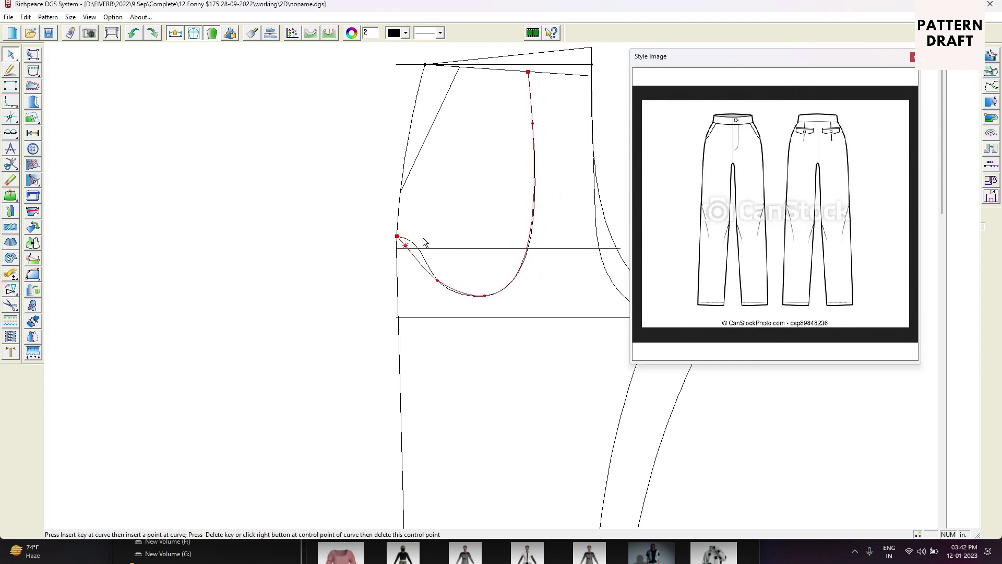
left_click(433, 230)
scroll(451, 287, "up", 1)
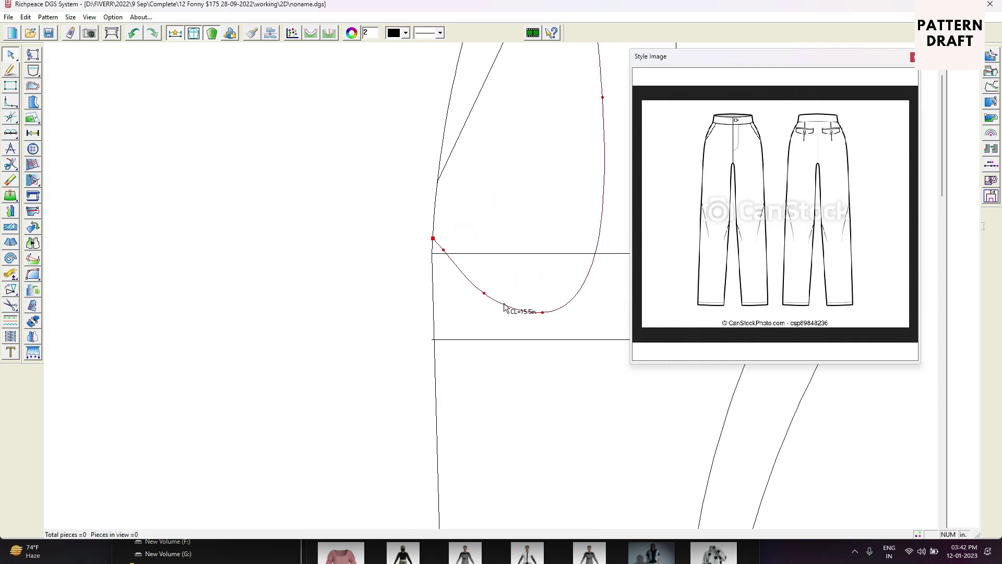
left_click(542, 313)
right_click(583, 328)
scroll(501, 299, "down", 2)
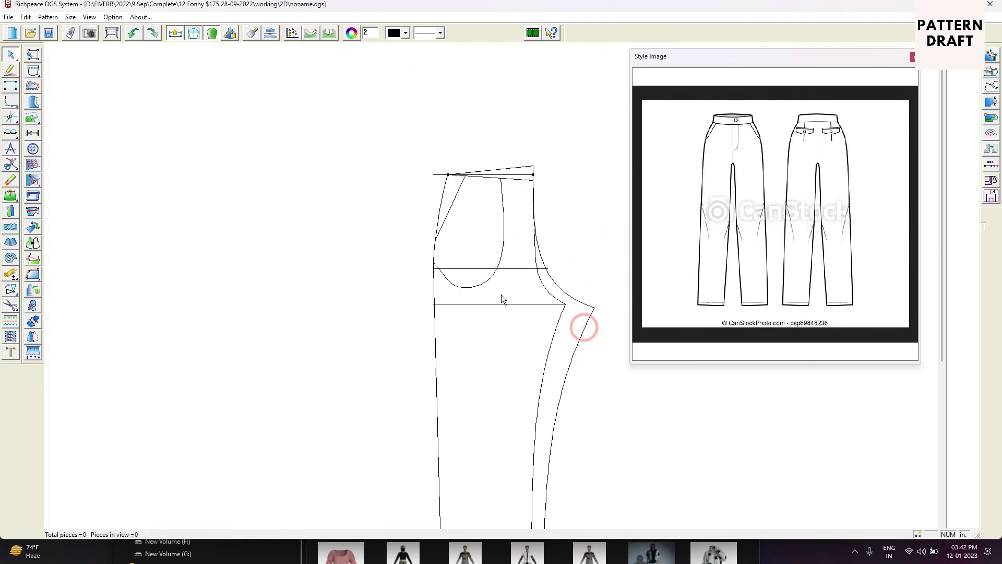
left_click(505, 268)
scroll(508, 236, "up", 2)
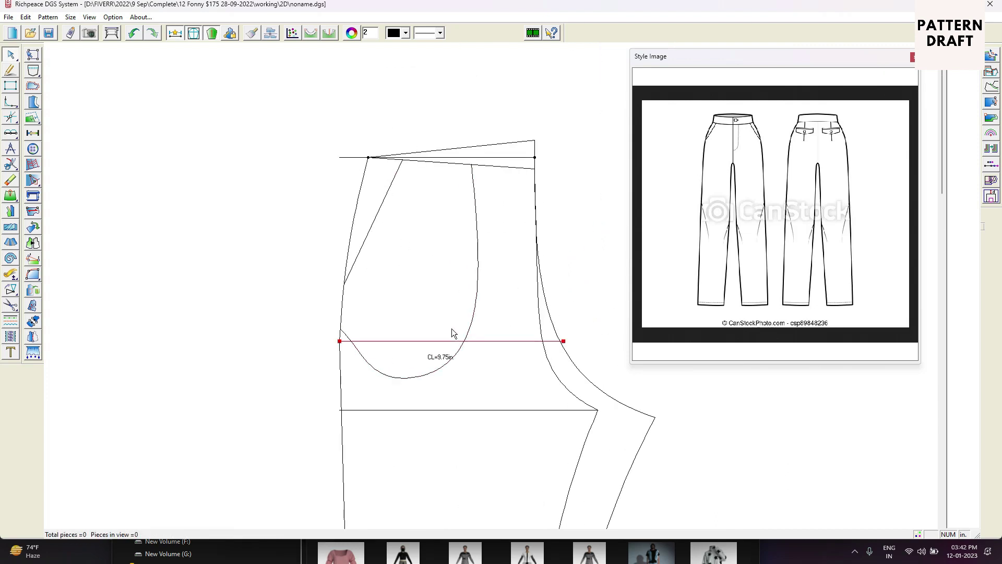
scroll(452, 328, "down", 2)
scroll(581, 340, "down", 2)
right_click(497, 382)
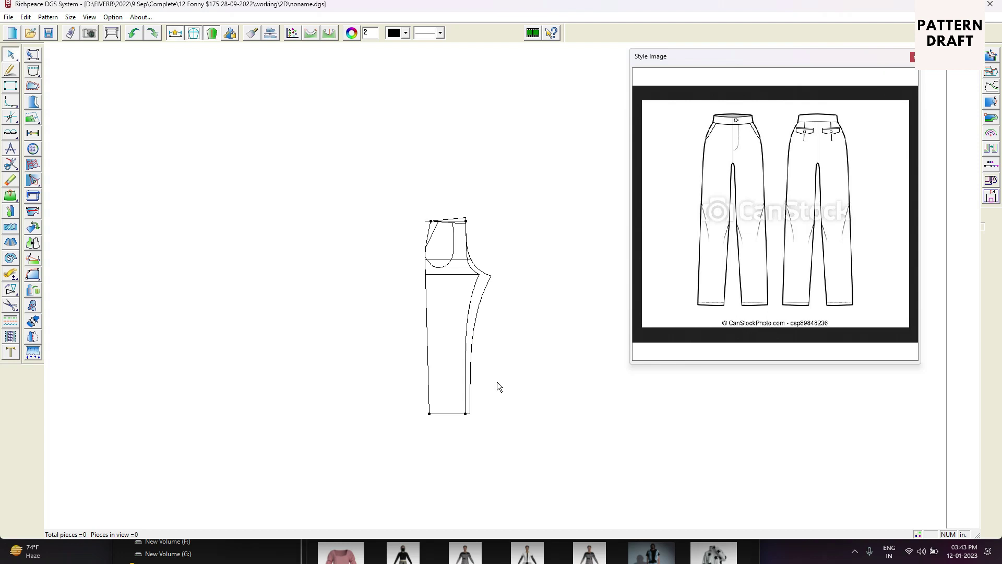
scroll(494, 284, "up", 2)
left_click(495, 287)
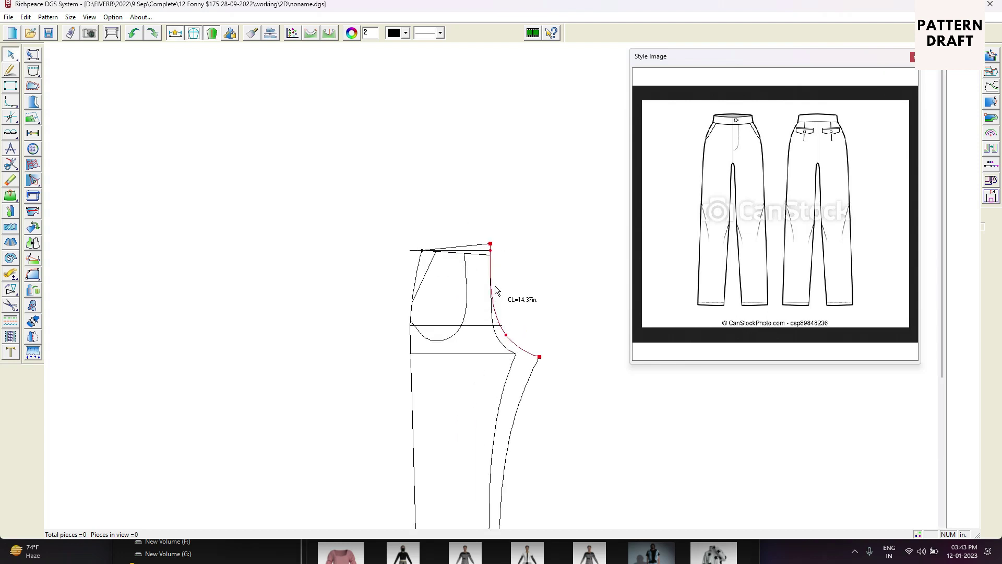
left_click(470, 279)
scroll(471, 280, "up", 2)
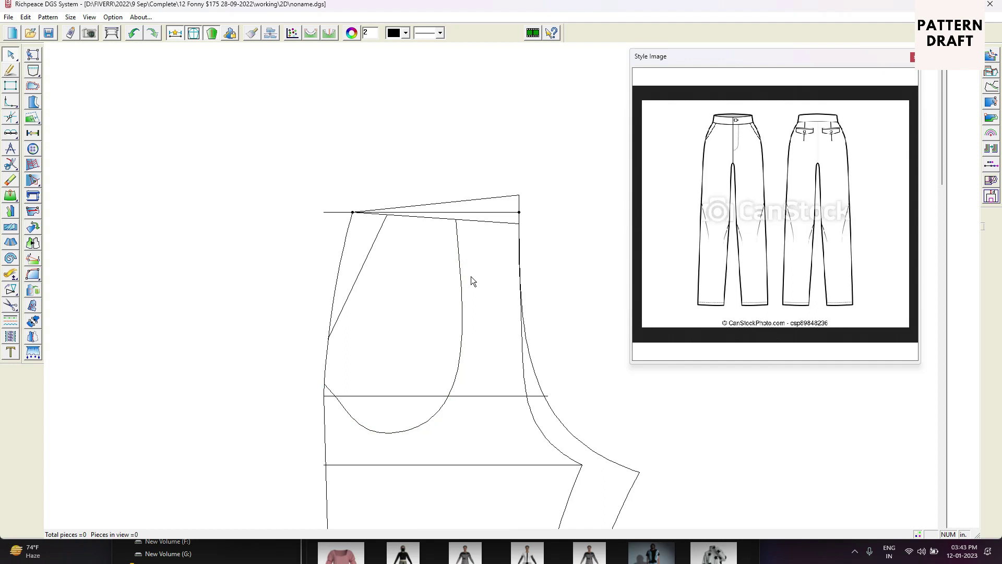
scroll(471, 281, "down", 2)
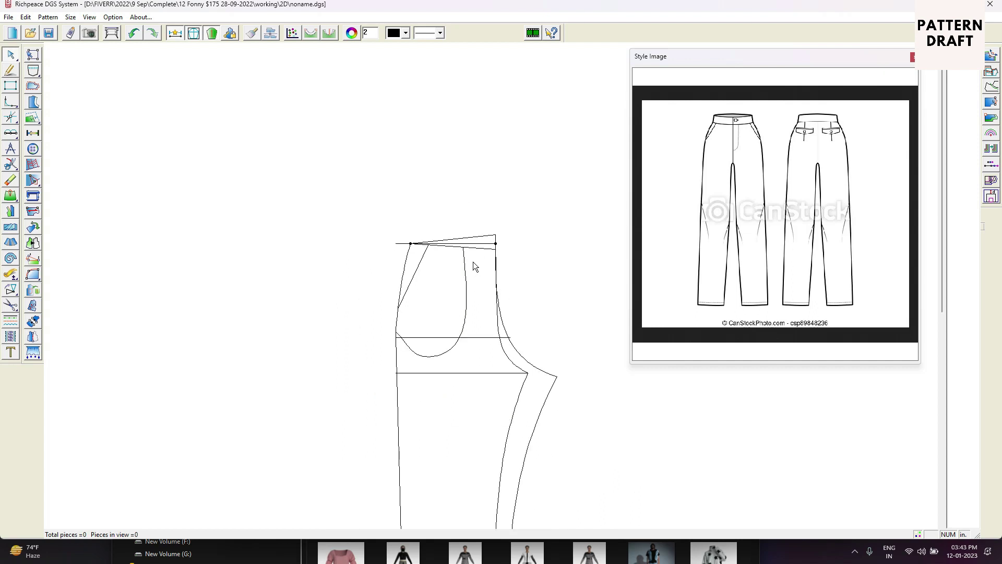
scroll(484, 266, "up", 6)
key("r")
scroll(514, 257, "down", 1)
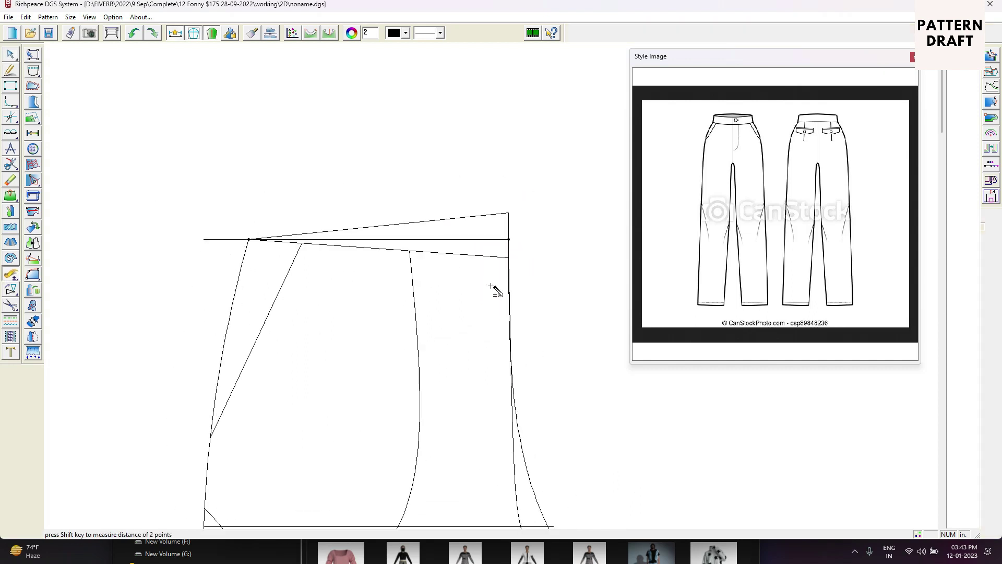
Draw a vertical fly guide 8 in long down from the front waistline, starting 1.25 in from the centre front.
right_click(494, 290)
left_click(512, 292)
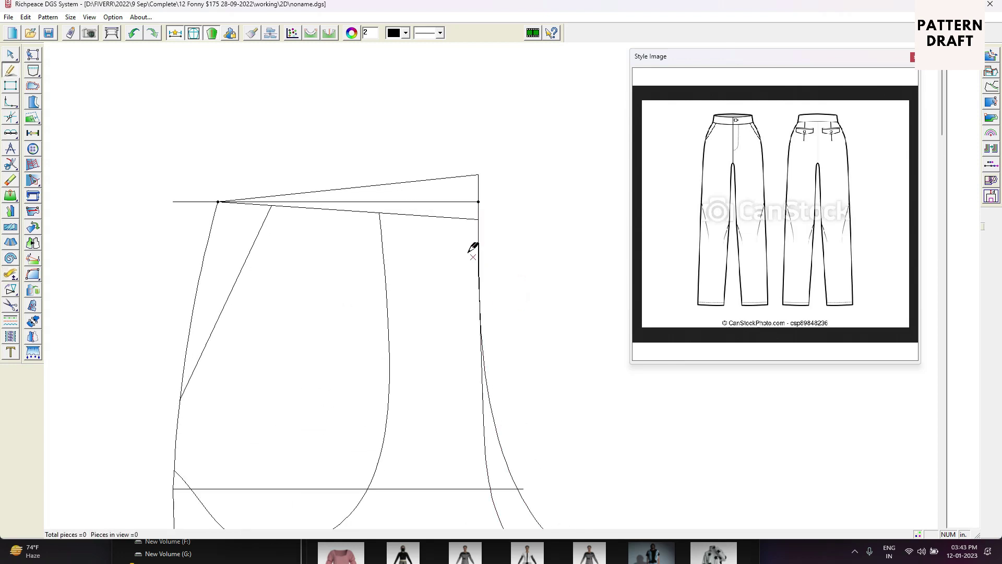
left_click(459, 218)
left_click_drag(502, 230, 504, 111)
type("1")
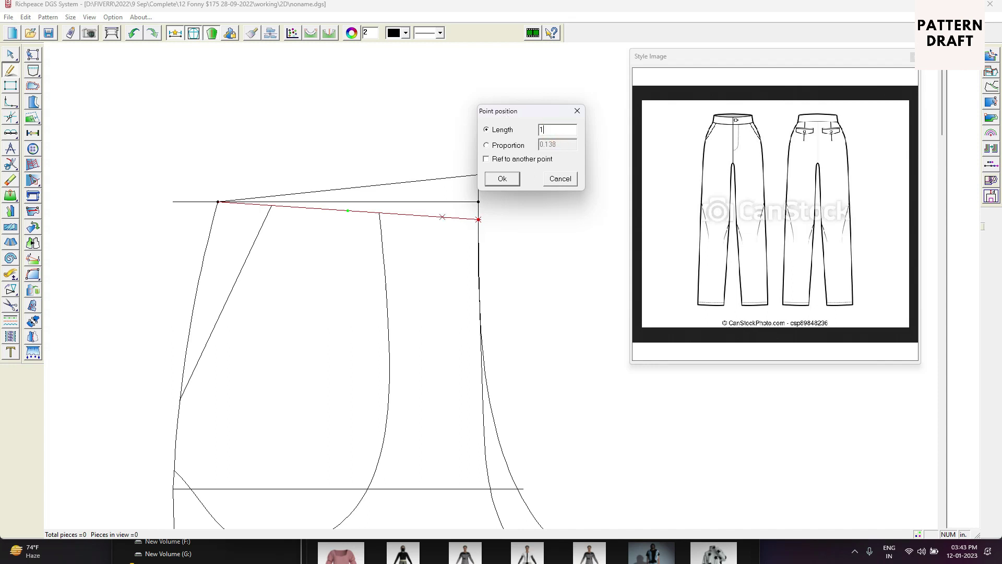
type(".25")
key("Return")
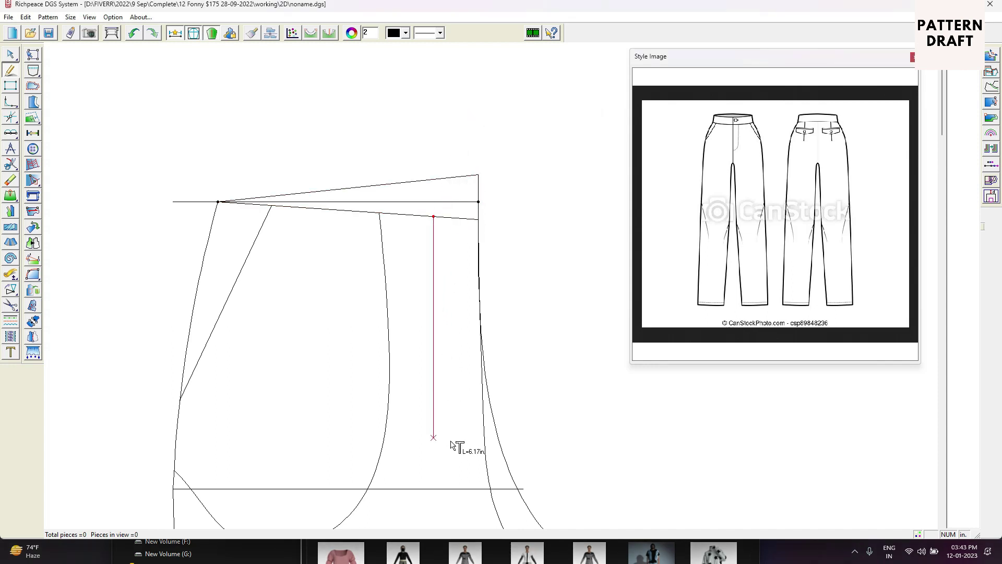
left_click(450, 442)
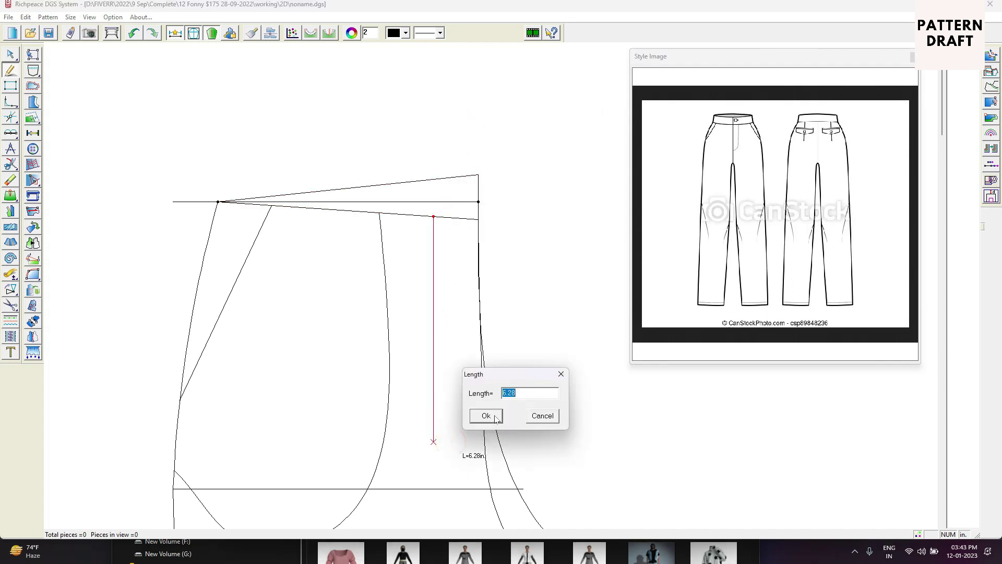
double_click(531, 395)
type("8")
key("Return")
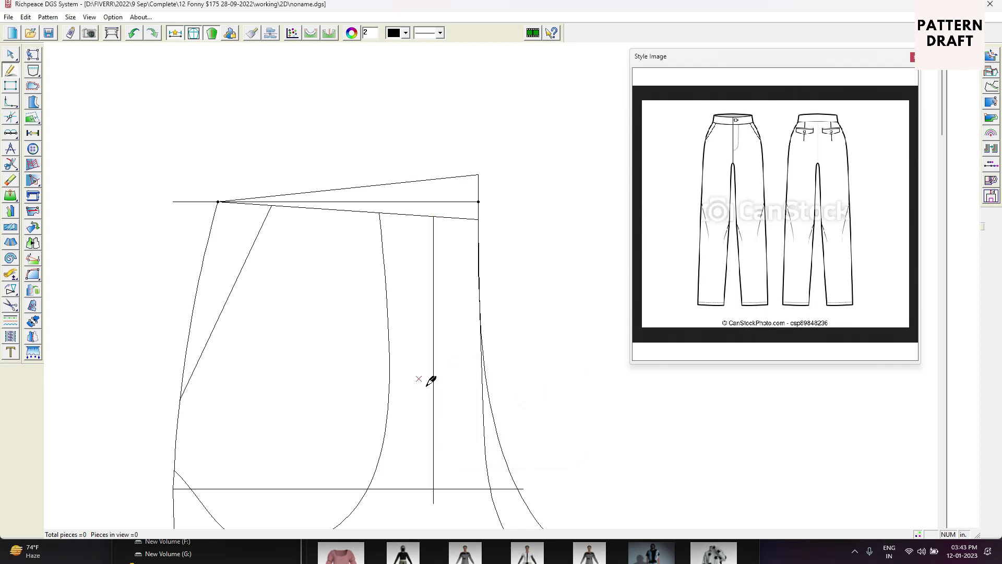
Draw a horizontal guide outward from the centre front waist point and add one parallel line 7.5 in below it.
left_click(484, 427)
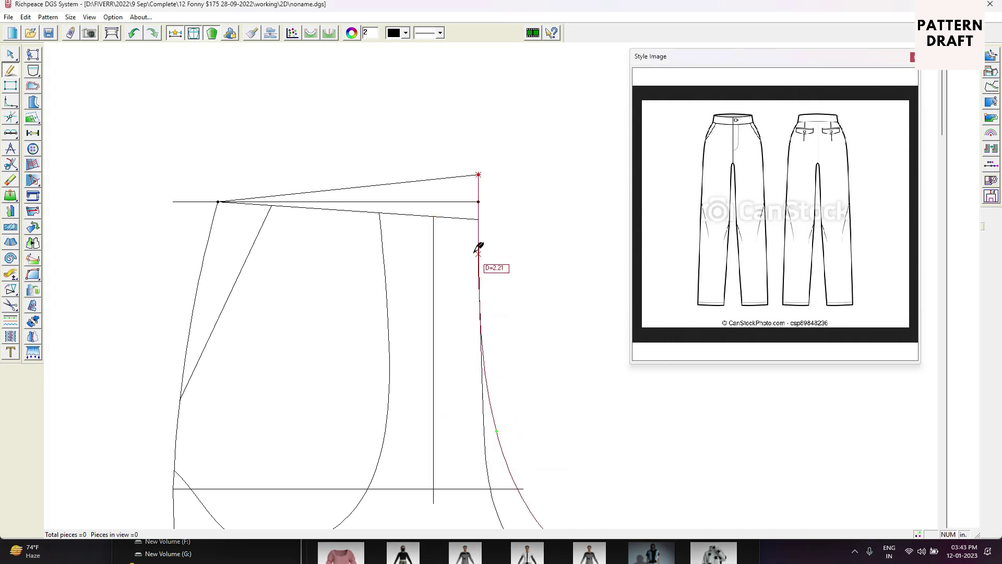
right_click(474, 275)
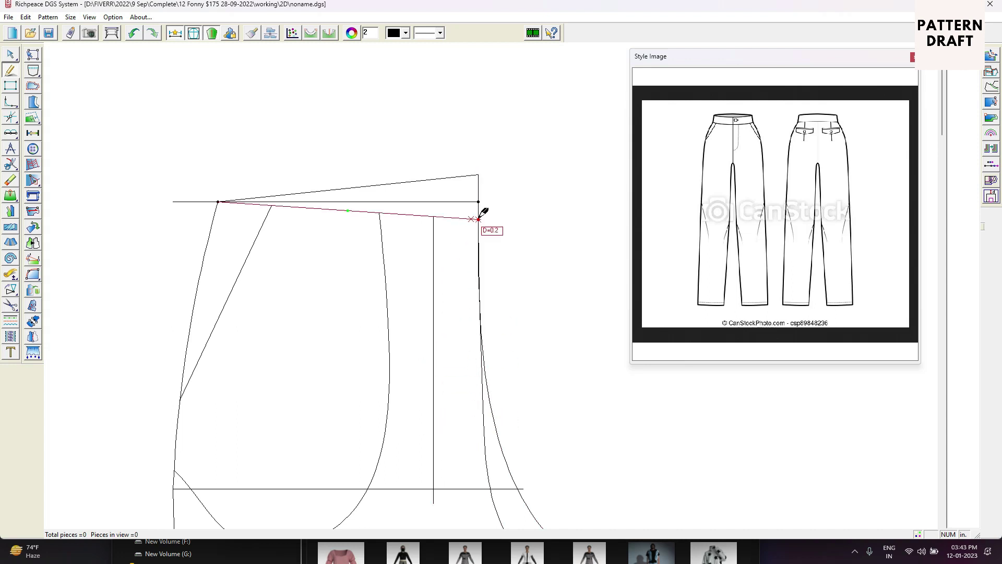
left_click(553, 233)
left_click(460, 286)
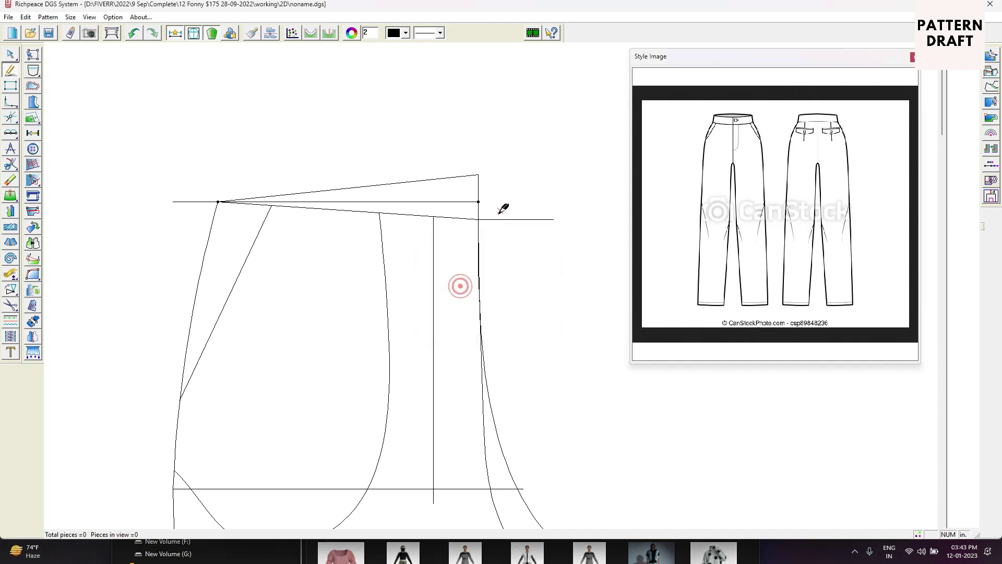
left_click_drag(497, 217, 511, 350)
left_click(513, 344)
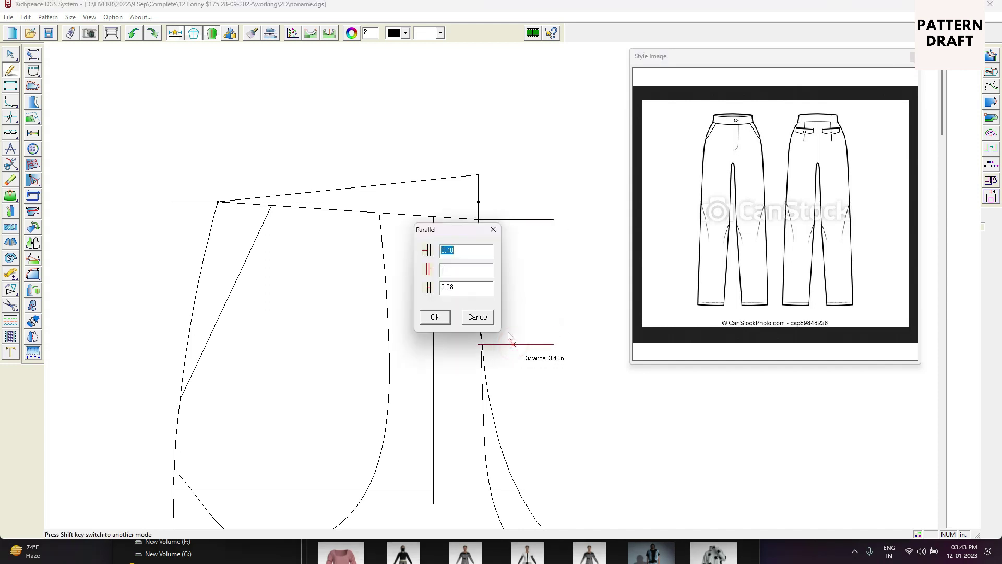
type("7.5")
key("Return")
Trim the vertical fly guide and the hip-level line to a corner, ending the horizontal line at the front crotch curve.
scroll(496, 279, "up", 3)
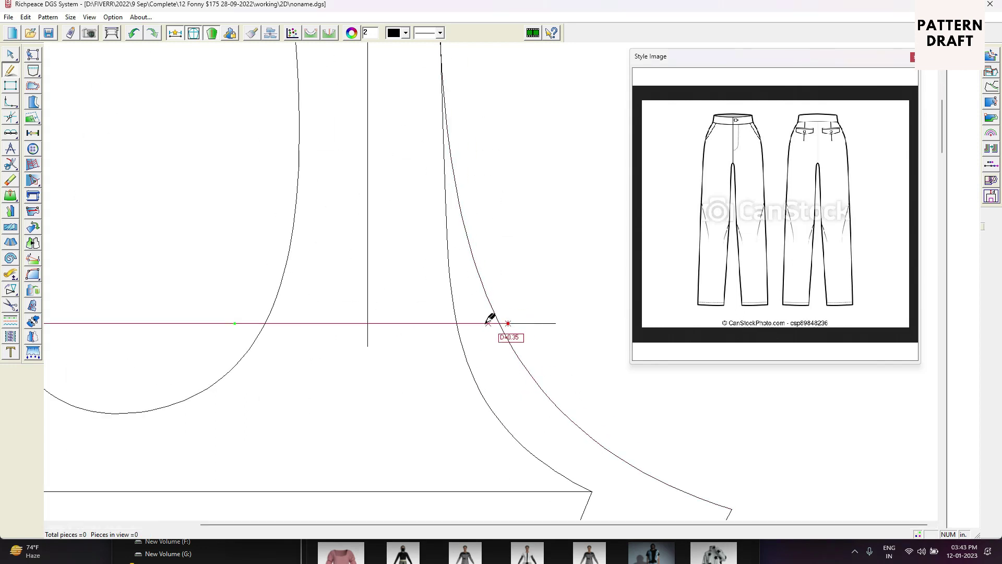
left_click(457, 323)
key("Escape")
left_click_drag(354, 352, 396, 292)
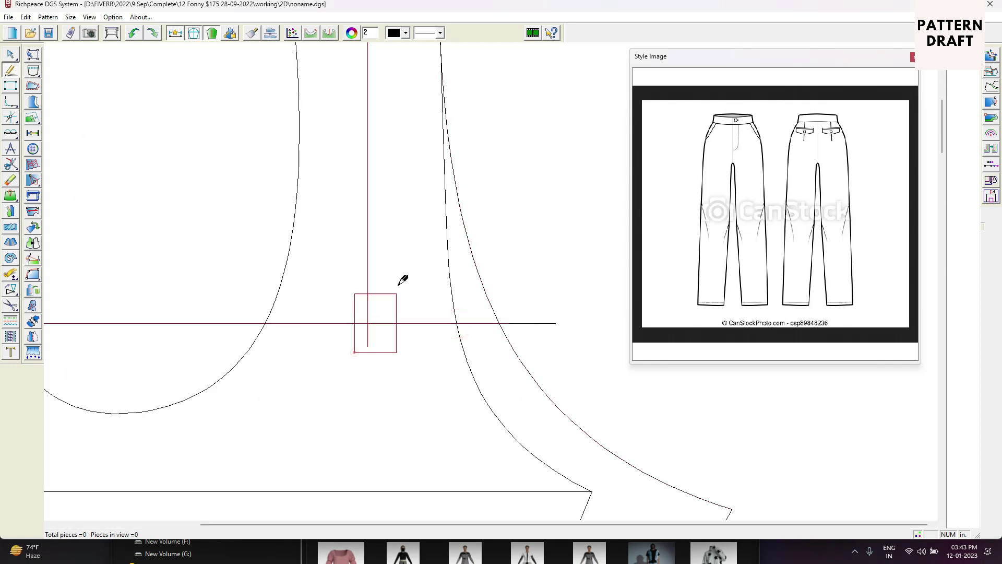
right_click(400, 284)
left_click_drag(470, 298, 465, 346)
right_click(463, 345)
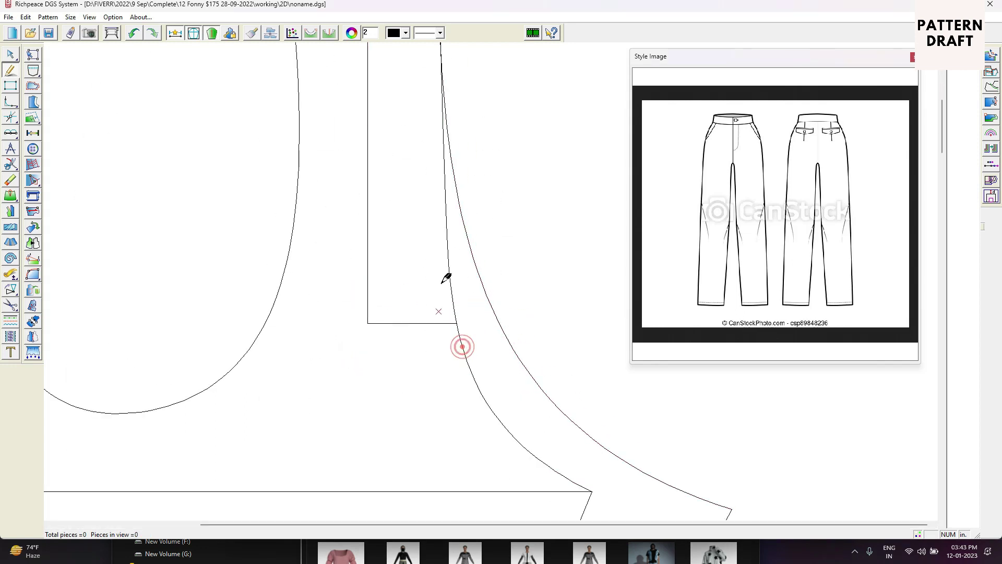
key("a")
scroll(483, 294, "down", 3)
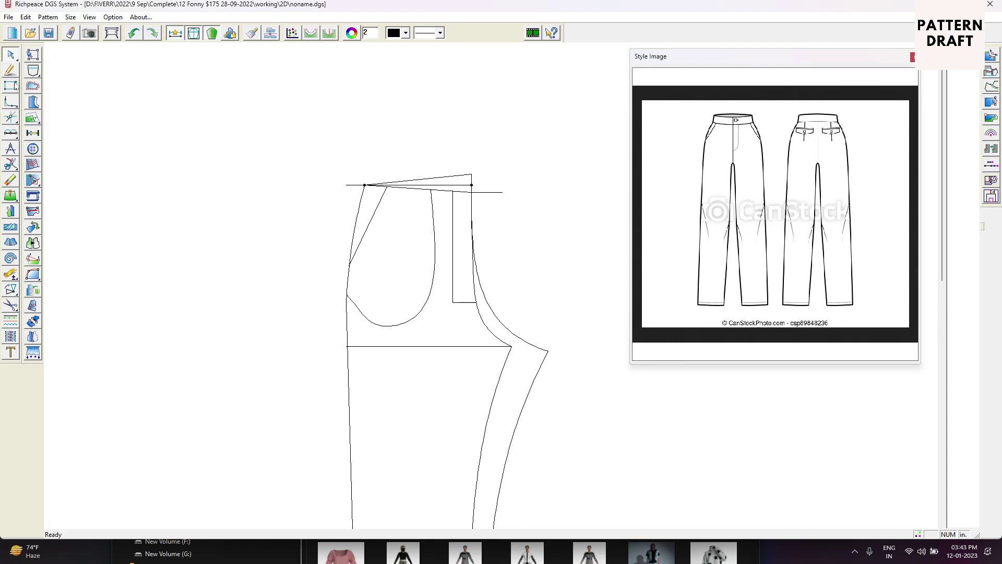
Round the lower corner of the fly outline between its vertical line and short horizontal line.
left_click(9, 103)
left_click(9, 103)
scroll(492, 287, "up", 2)
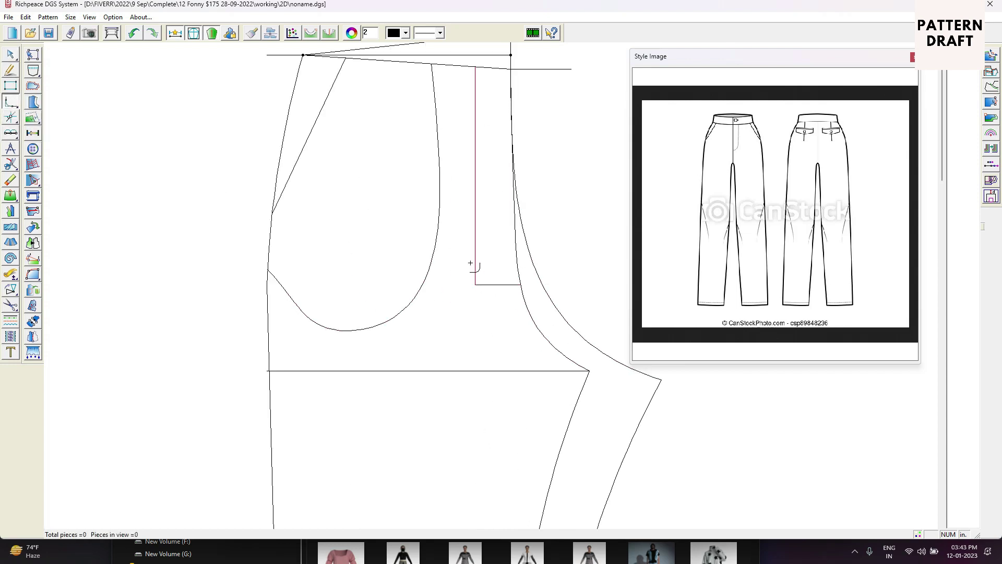
left_click(487, 291)
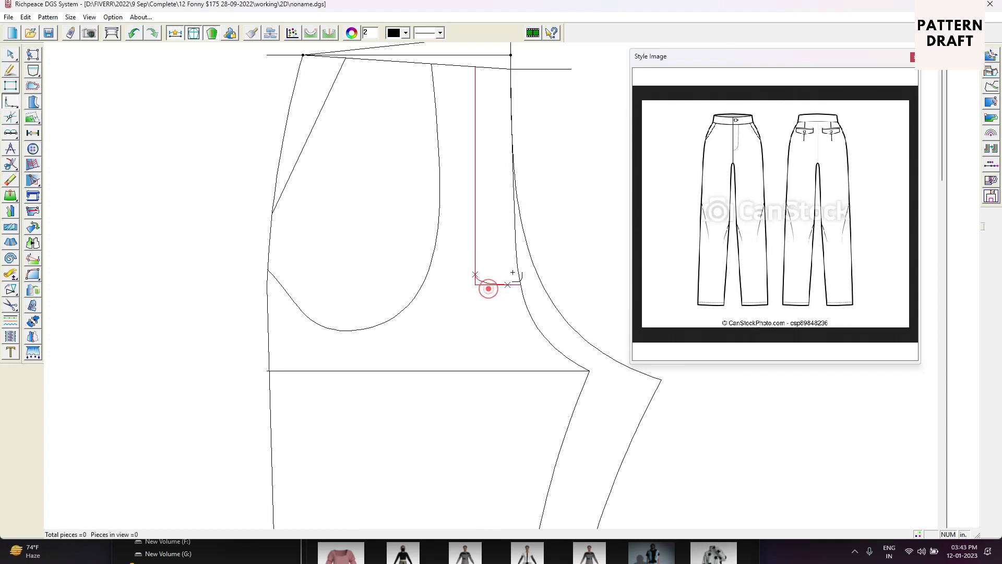
left_click(534, 233)
left_click(468, 308)
right_click(566, 151)
left_click(574, 159)
scroll(456, 299, "down", 4)
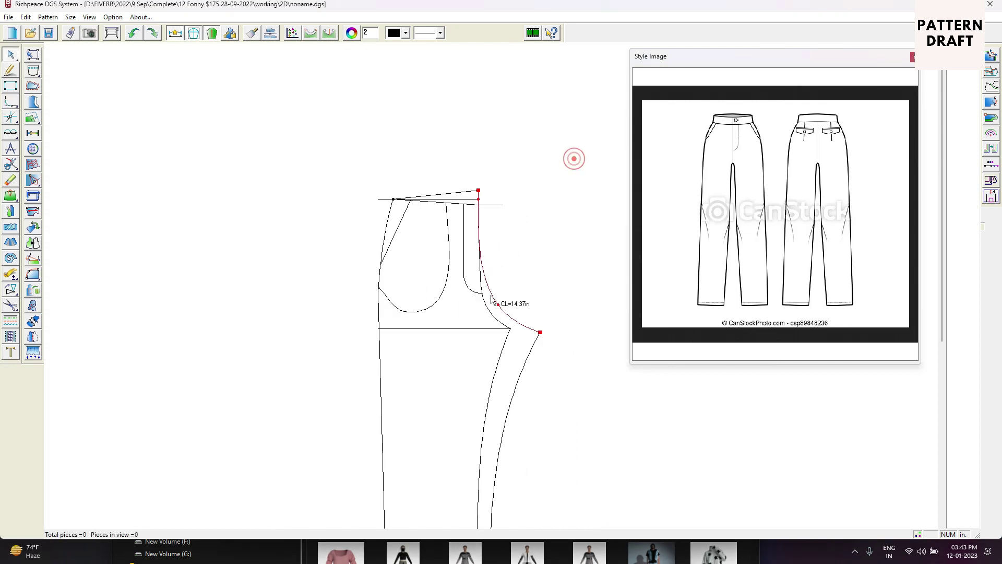
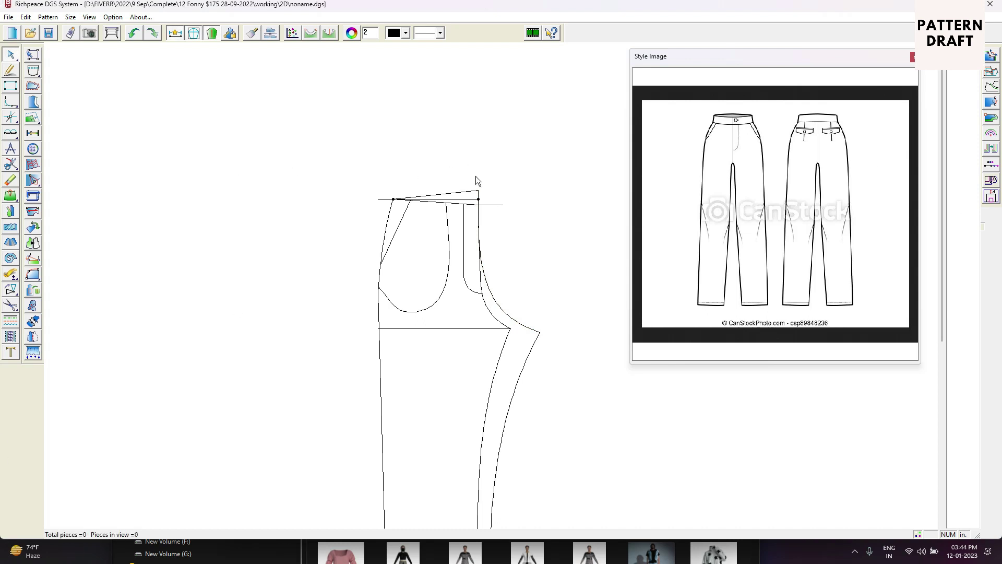
Measure the front waistline's length with the Compare length tool.
scroll(476, 178, "up", 2)
scroll(529, 329, "down", 1)
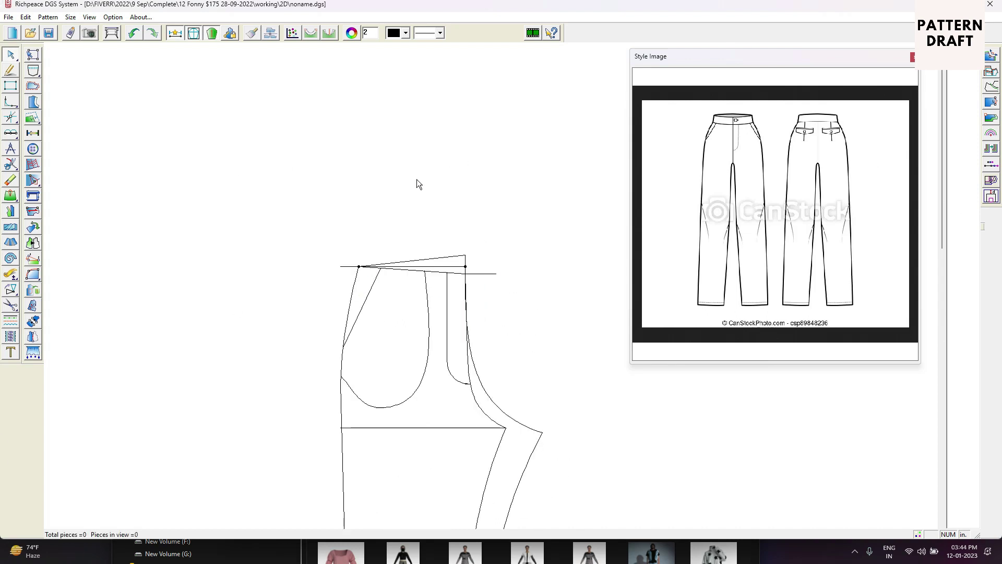
right_click(305, 95)
left_click(314, 102)
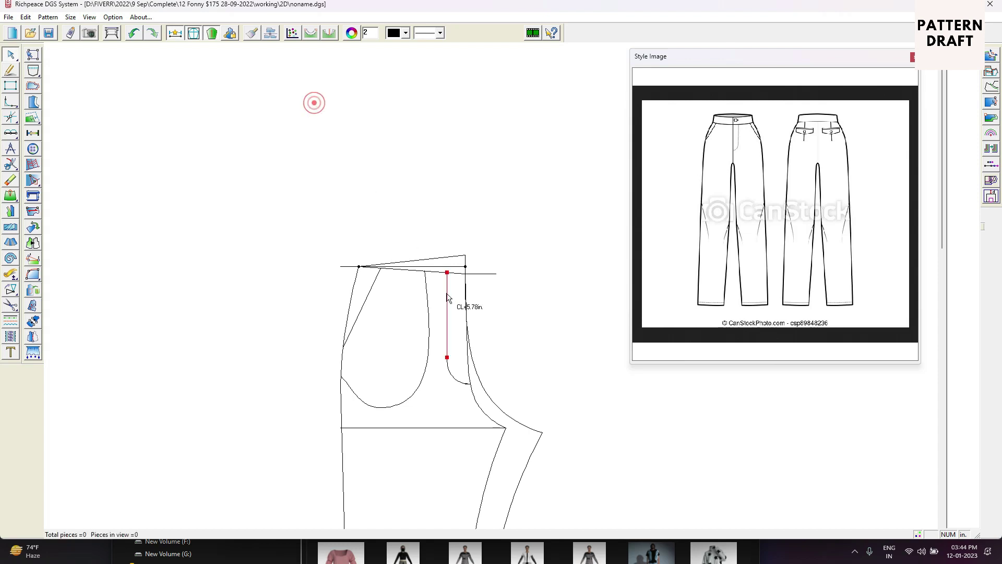
scroll(449, 287, "up", 4)
key("r")
left_click(443, 252)
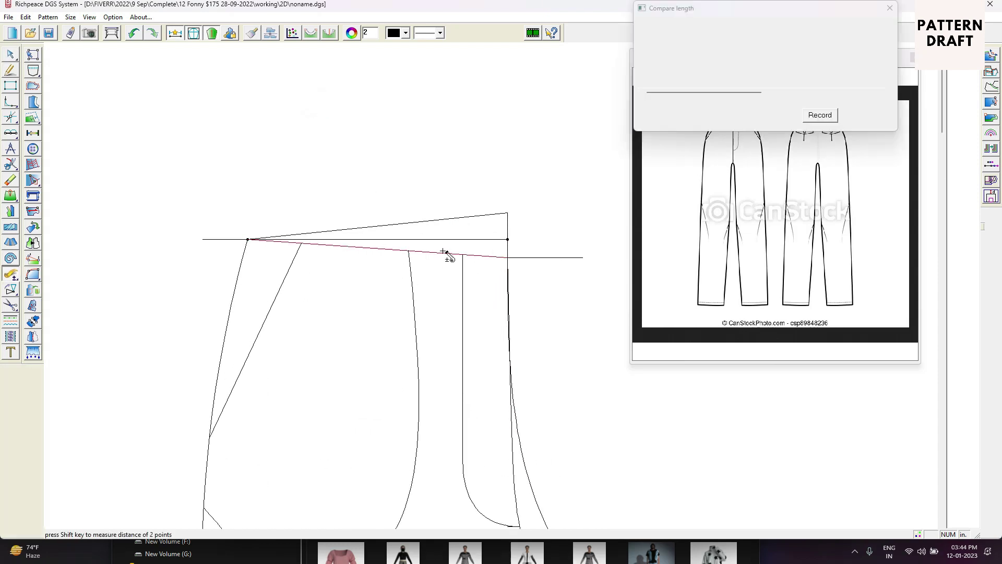
right_click(214, 150)
right_click(214, 150)
left_click(223, 158)
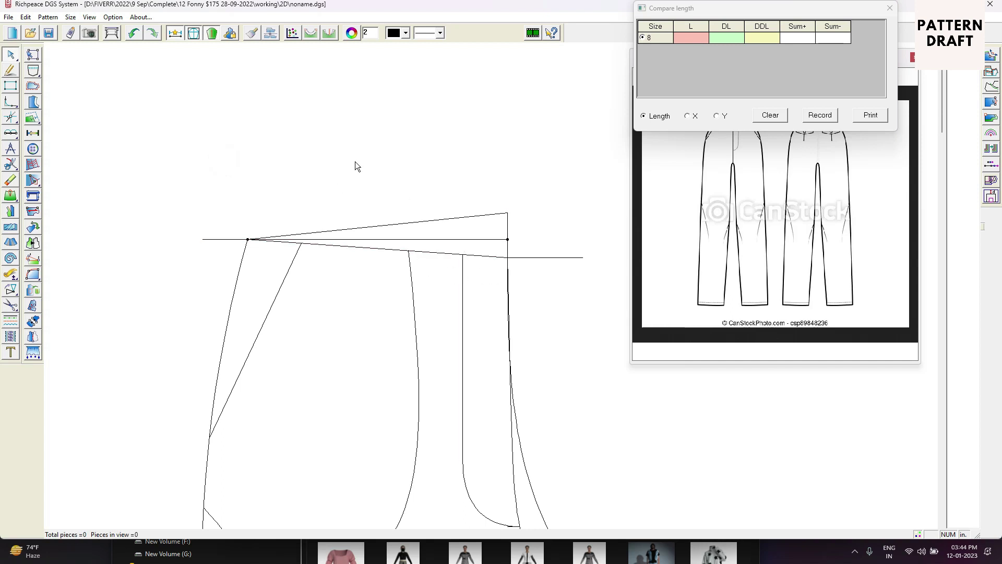
Draw a 30.25 in by 2 in rectangle above the front pattern for the waistband.
scroll(328, 118, "down", 5)
right_click(382, 227)
left_click(409, 237)
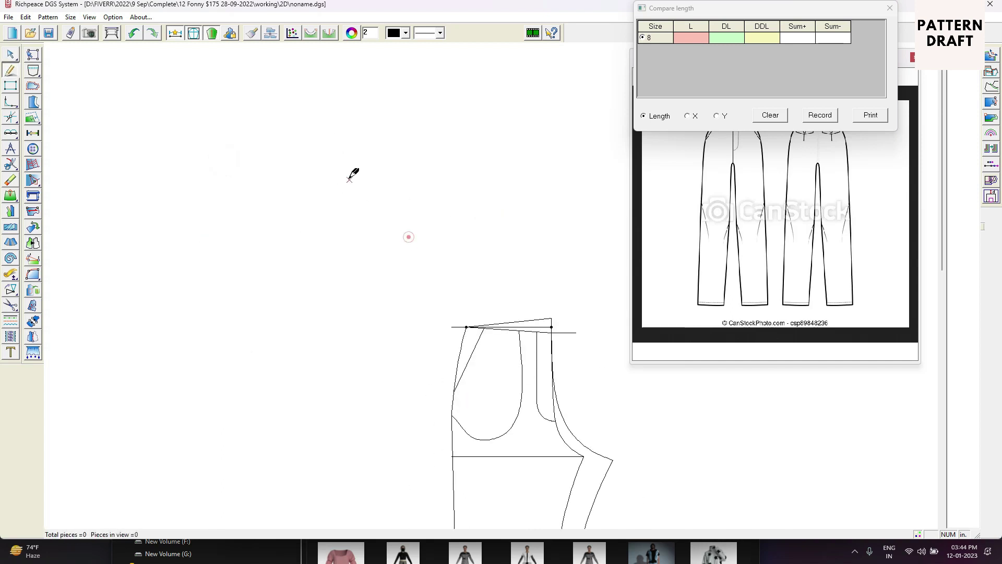
left_click_drag(352, 181, 471, 221)
type("30.25")
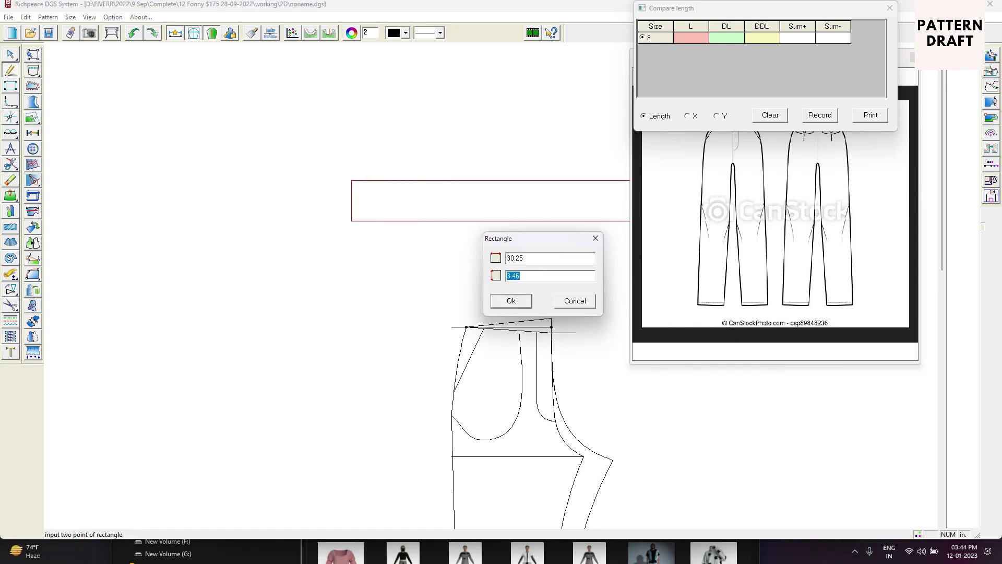
type("2")
key("Return")
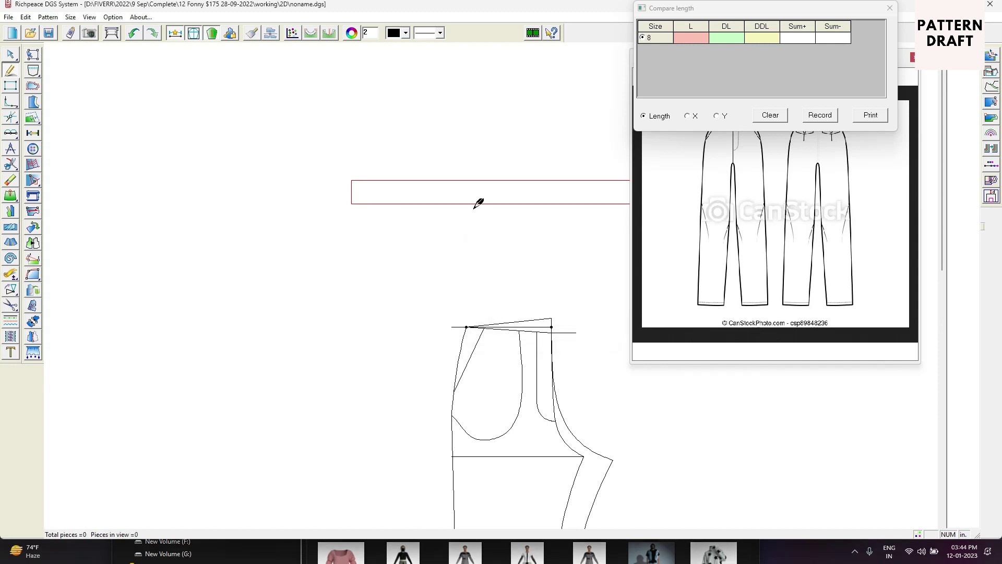
right_click(399, 253)
left_click(403, 254)
scroll(491, 285, "down", 4)
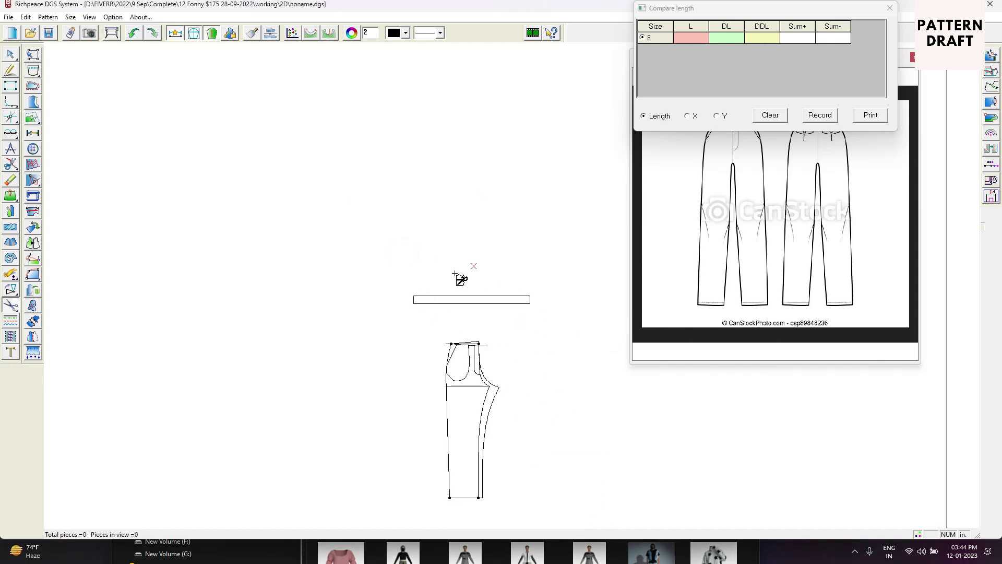
Draw a vertical line across the waistband rectangle 1.25 in from its left end.
scroll(514, 300, "up", 5)
right_click(506, 212)
left_click(532, 225)
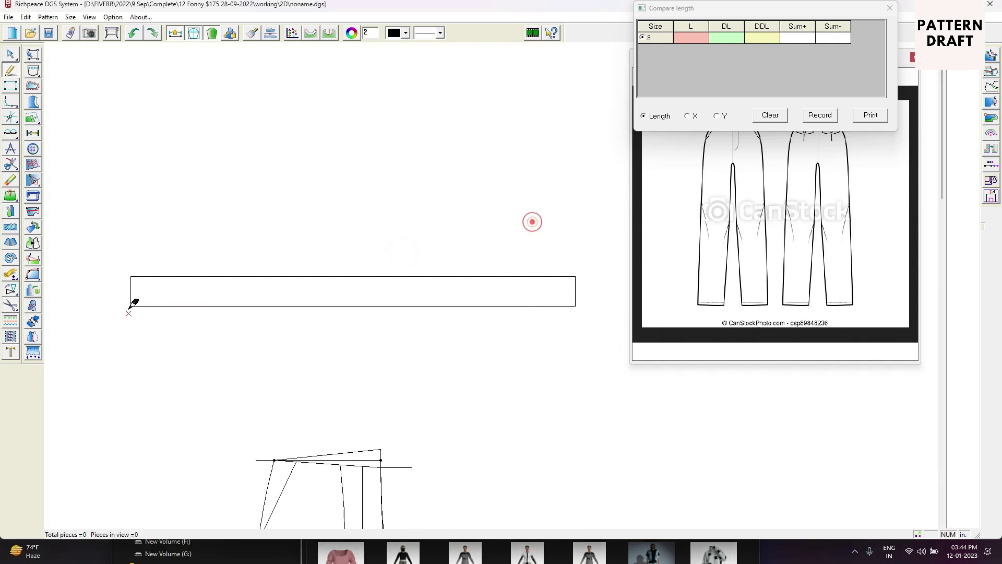
left_click(145, 276)
type("1.25")
key("Return")
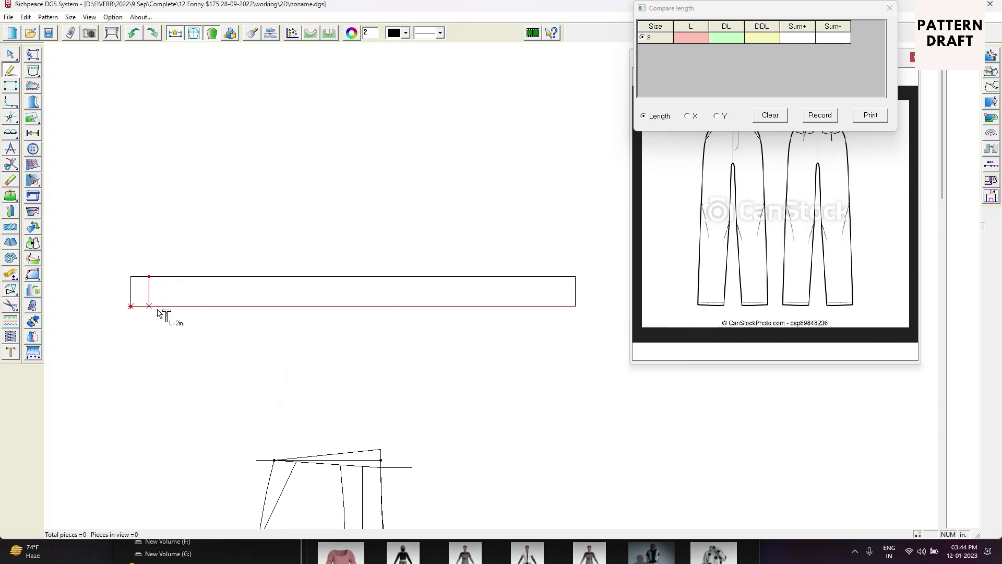
left_click(156, 312)
left_click(180, 289)
Draw a horizontal centre line across the waistband's end section, with a short vertical mark down from its midpoint.
scroll(168, 294, "up", 4)
left_click_drag(491, 286, 415, 292)
left_click(472, 320)
left_click(434, 276)
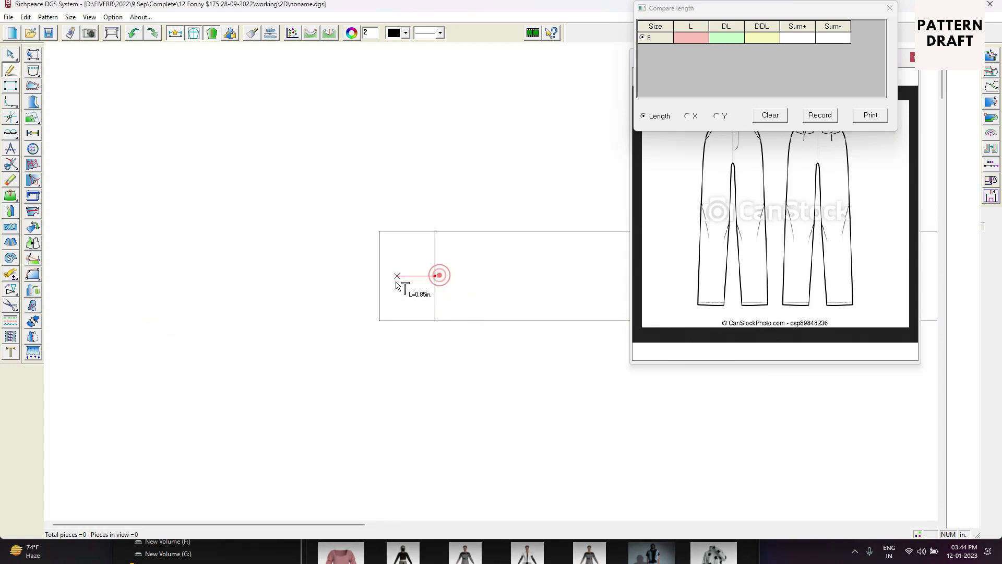
left_click(379, 276)
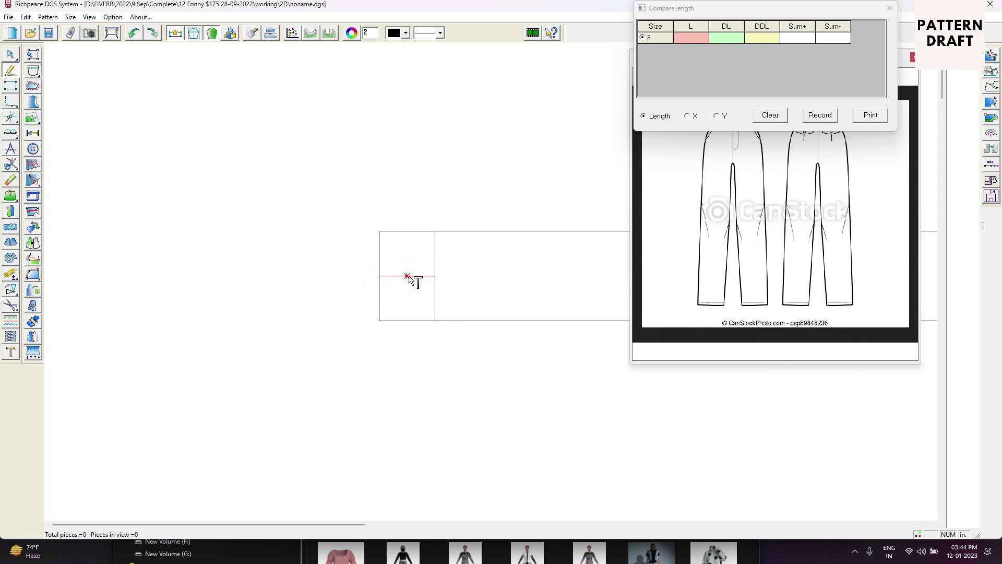
left_click(407, 291)
left_click(439, 266)
right_click(425, 156)
left_click(426, 156)
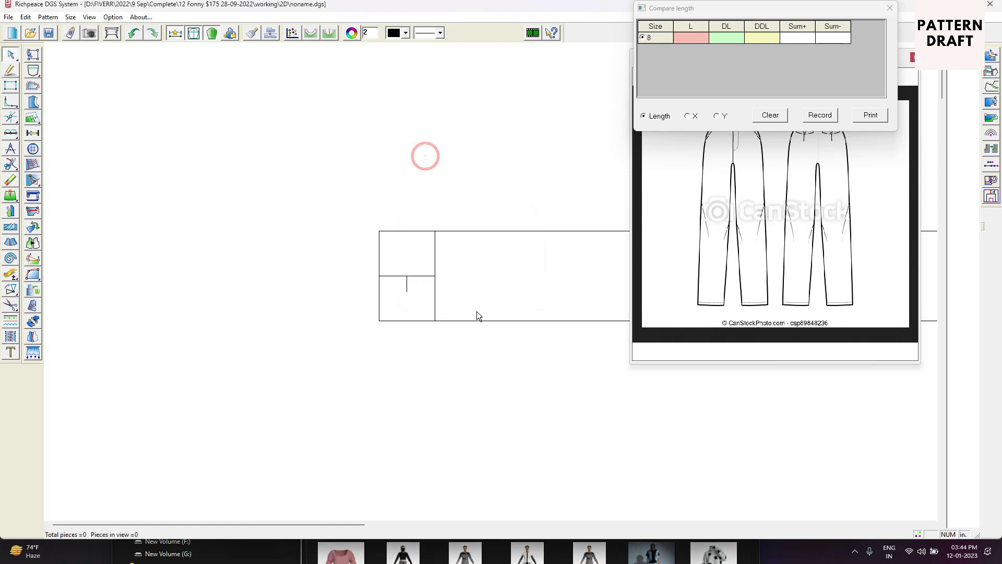
Copy the fly outline with the front crotch curve and front waistline to the empty area beyond the crotch side of the pattern.
left_click(482, 271)
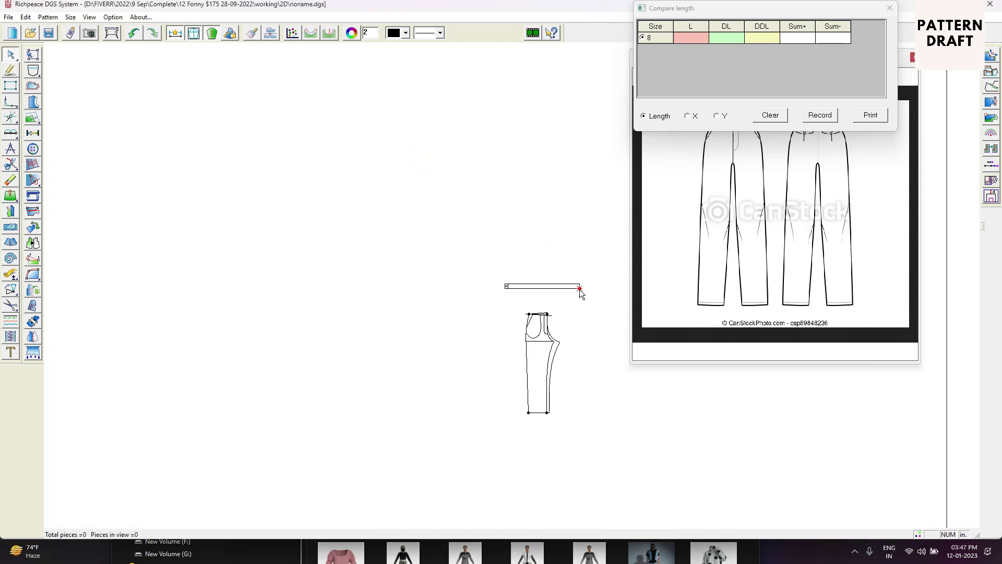
scroll(522, 290, "up", 5)
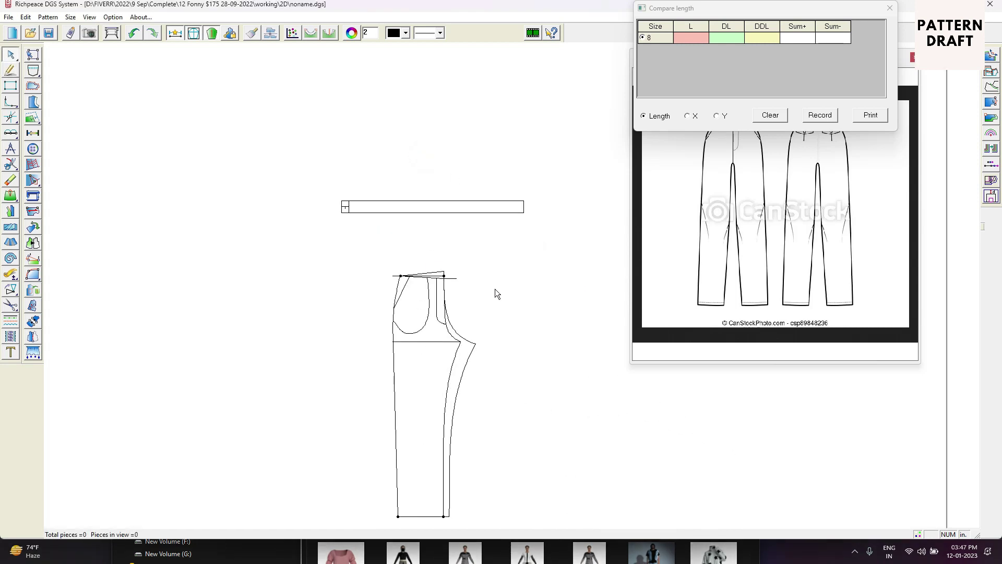
right_click(432, 297)
left_click(426, 267)
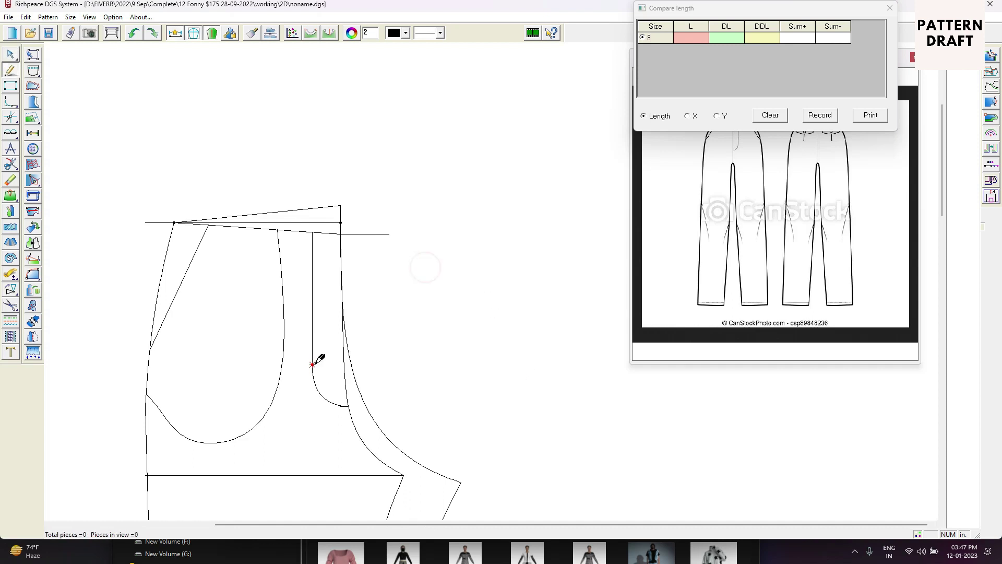
scroll(348, 346, "up", 1)
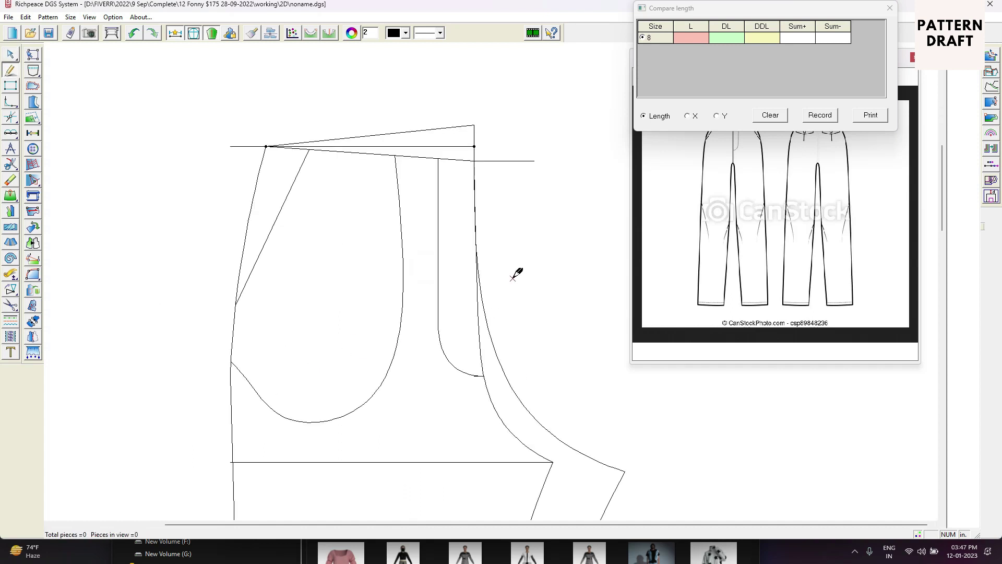
scroll(513, 278, "down", 2)
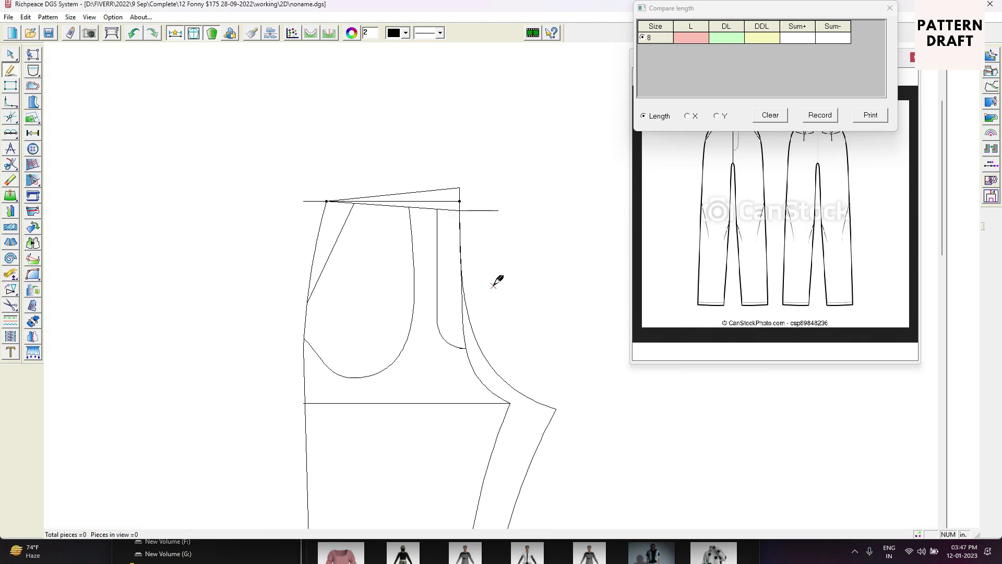
left_click(439, 284)
key("g")
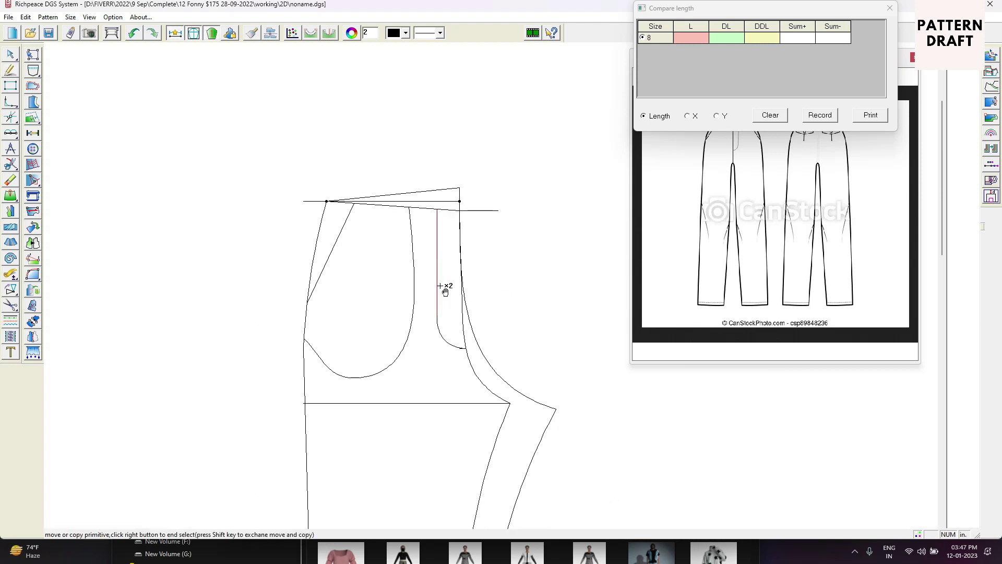
left_click_drag(428, 259, 459, 371)
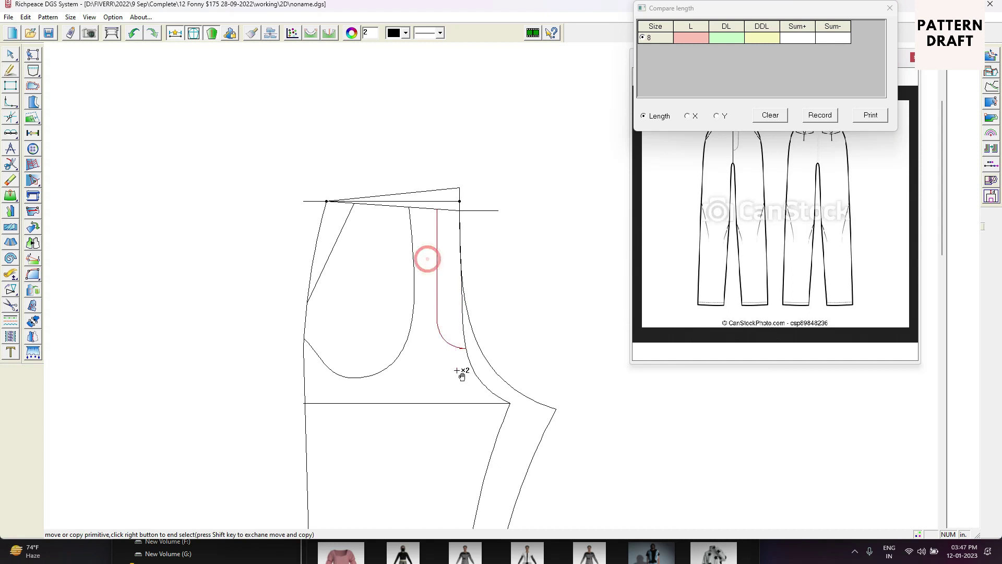
left_click(460, 326)
left_click(448, 212)
right_click(449, 217)
left_click(453, 233)
scroll(573, 253, "down", 4)
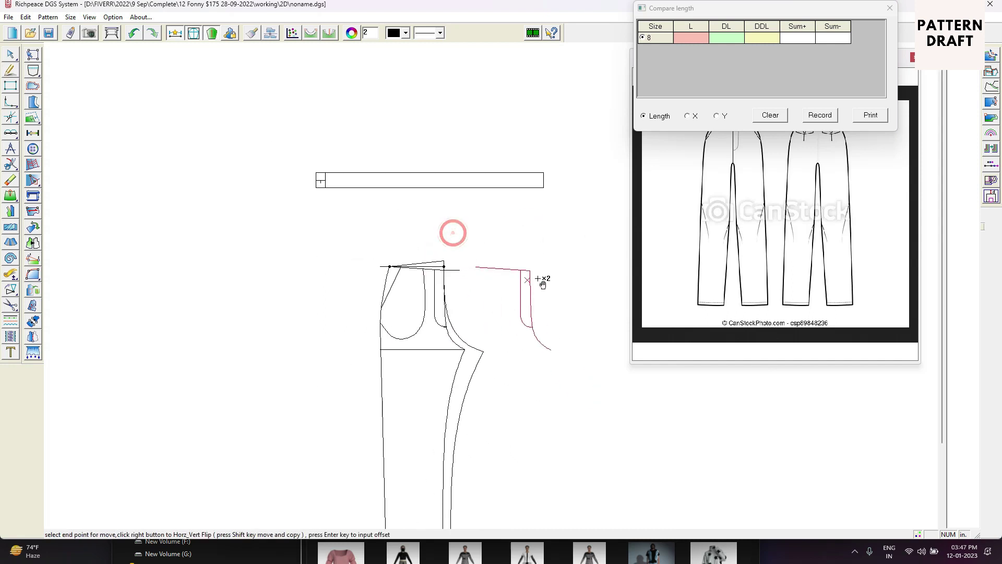
left_click(545, 286)
Trim the copied waistline and crotch curve so they end at the copied fly outline.
scroll(545, 298, "up", 5)
right_click(520, 197)
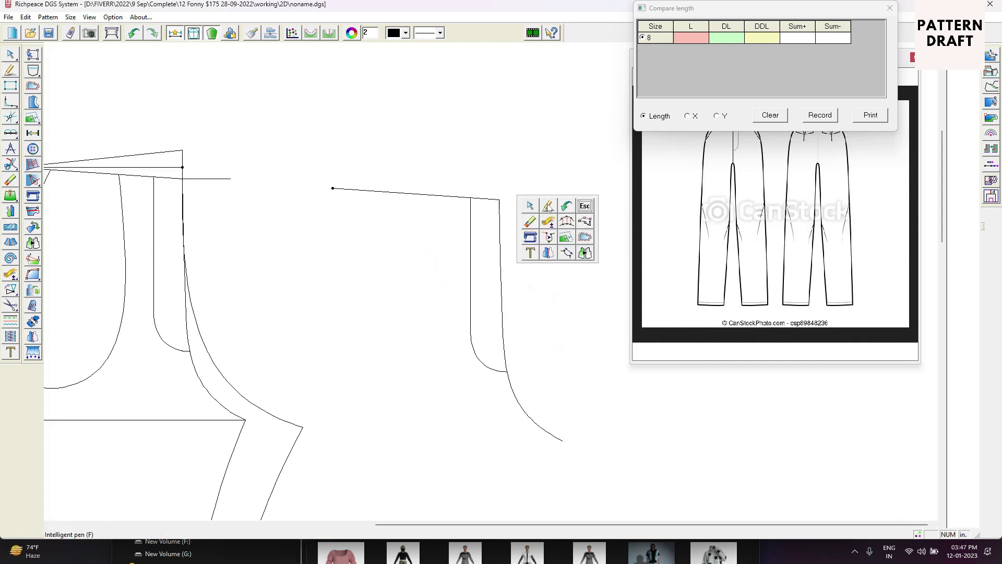
left_click(547, 223)
left_click_drag(542, 167, 496, 217)
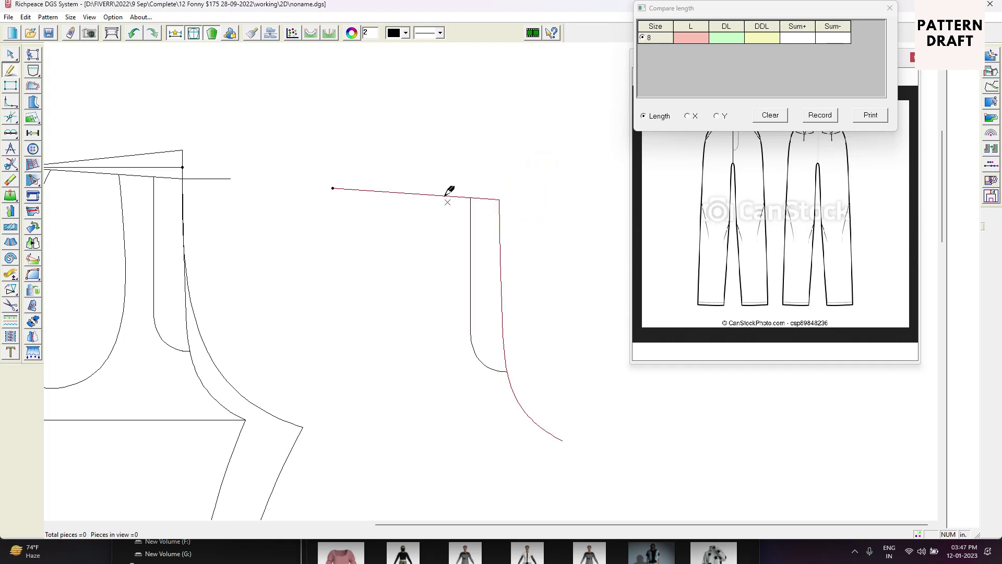
left_click_drag(449, 174, 487, 219)
right_click(514, 303)
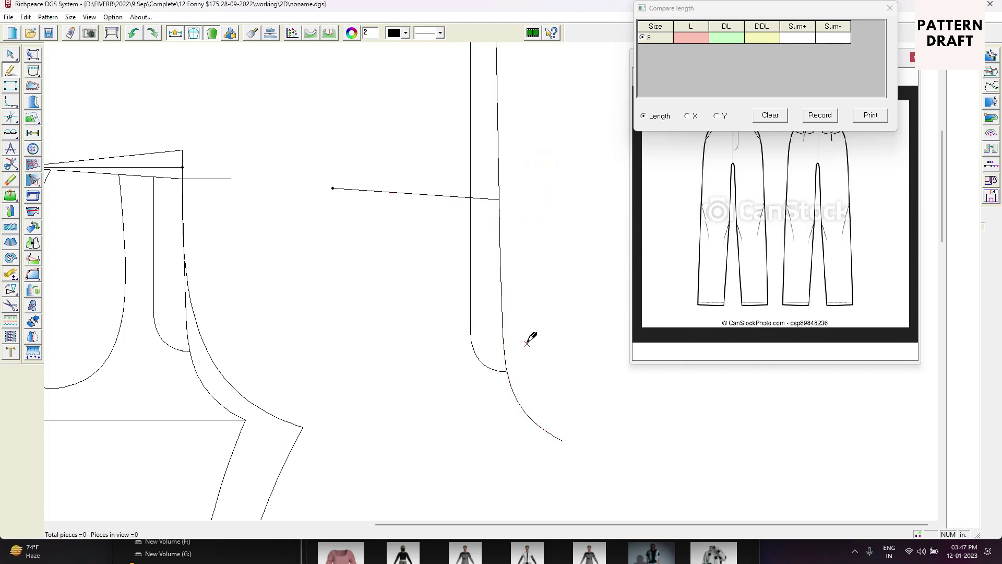
left_click_drag(437, 173, 488, 222)
left_click_drag(537, 405, 496, 360)
Draw a straight line between the copied fly's upper and lower centre-front corners and delete the curved edge.
left_click(500, 200)
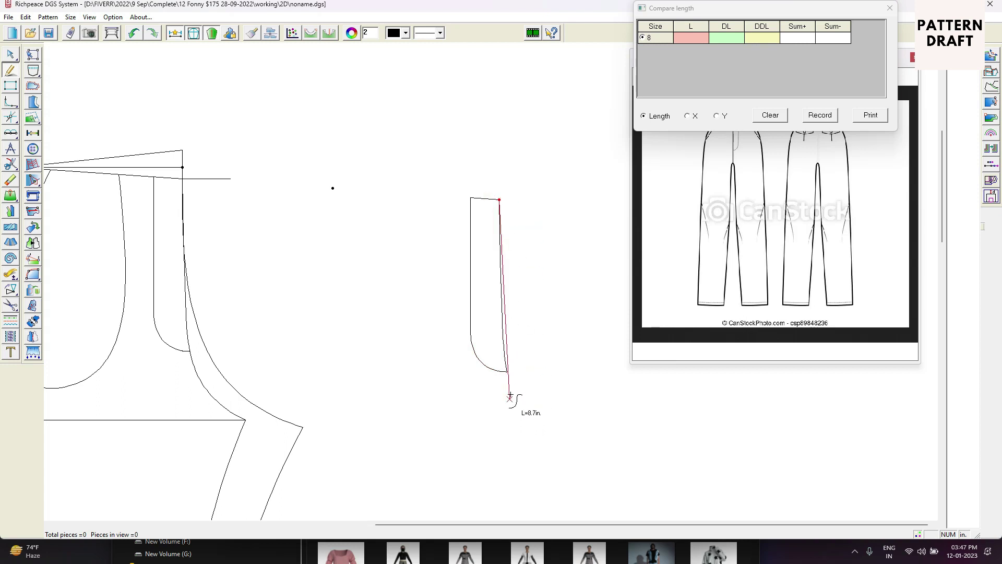
left_click(508, 371)
left_click(504, 326)
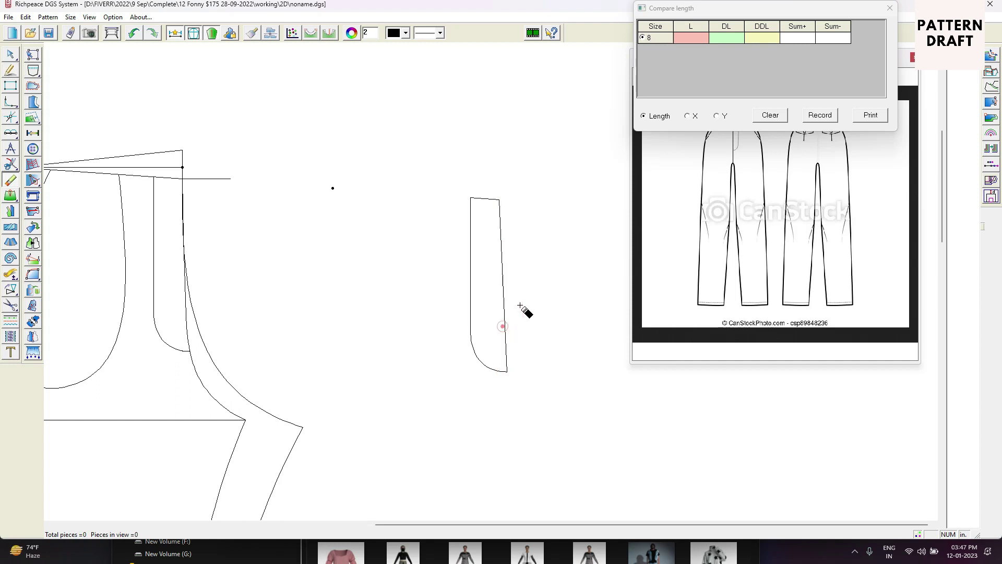
right_click(521, 306)
Add a parallel line 1.25 in inside the separate fly piece's straight edge.
scroll(513, 308, "up", 2)
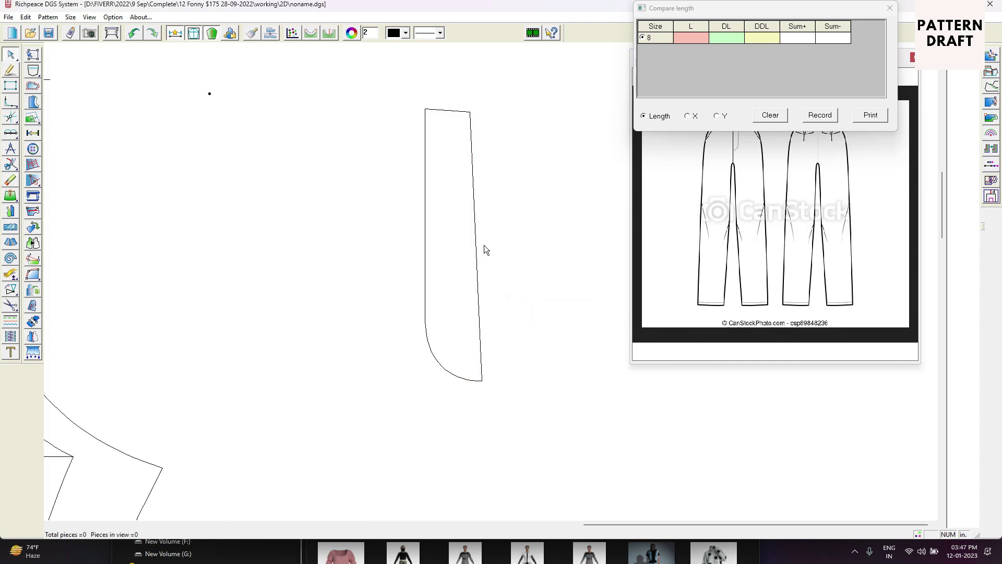
right_click(487, 153)
left_click(523, 162)
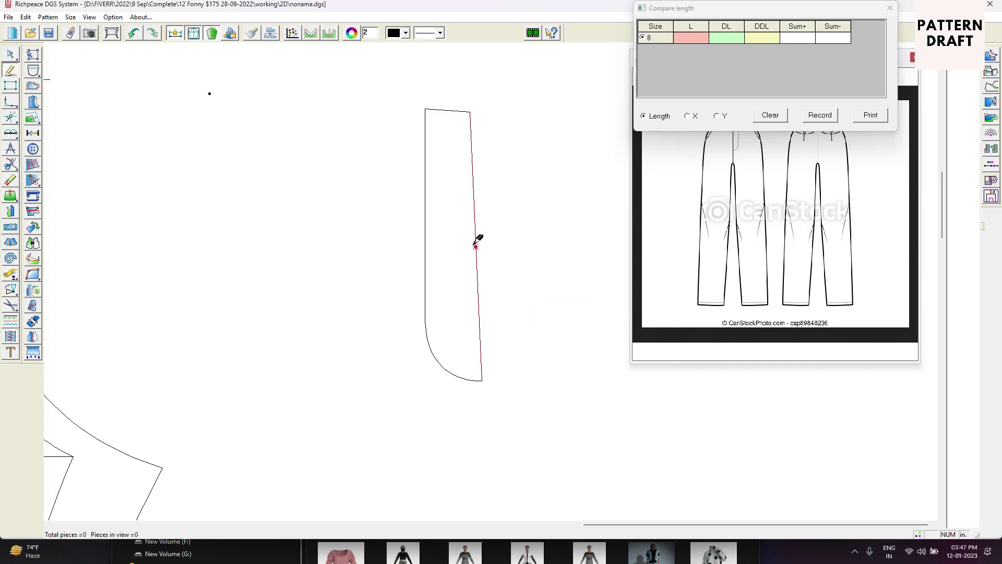
left_click_drag(473, 245, 444, 233)
left_click(447, 235)
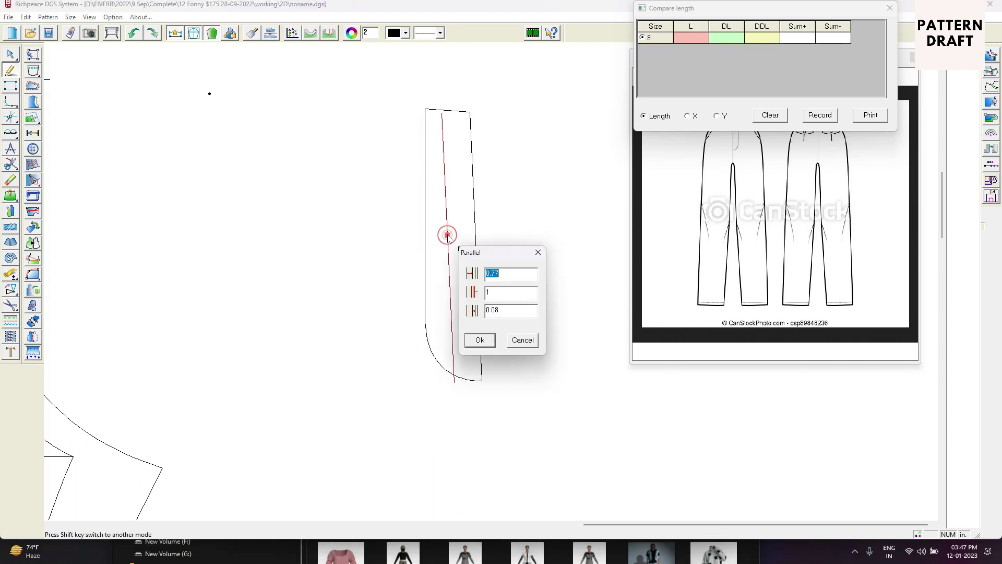
type("1.25")
key("Return")
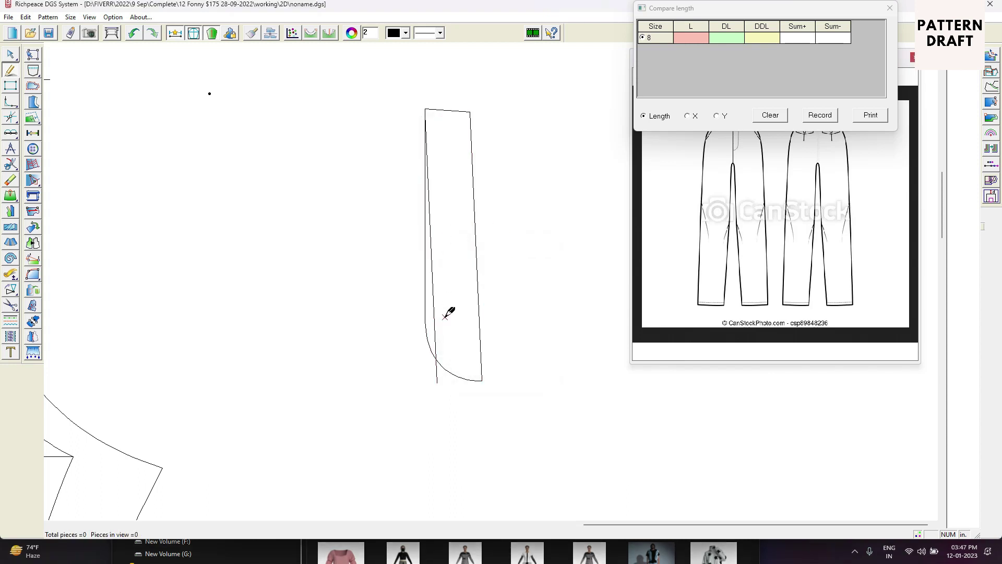
Try reshaping the fly piece's lower part with a horizontal cross line and a diagonal to the lower corner, erasing the original outer edge.
left_click(426, 316)
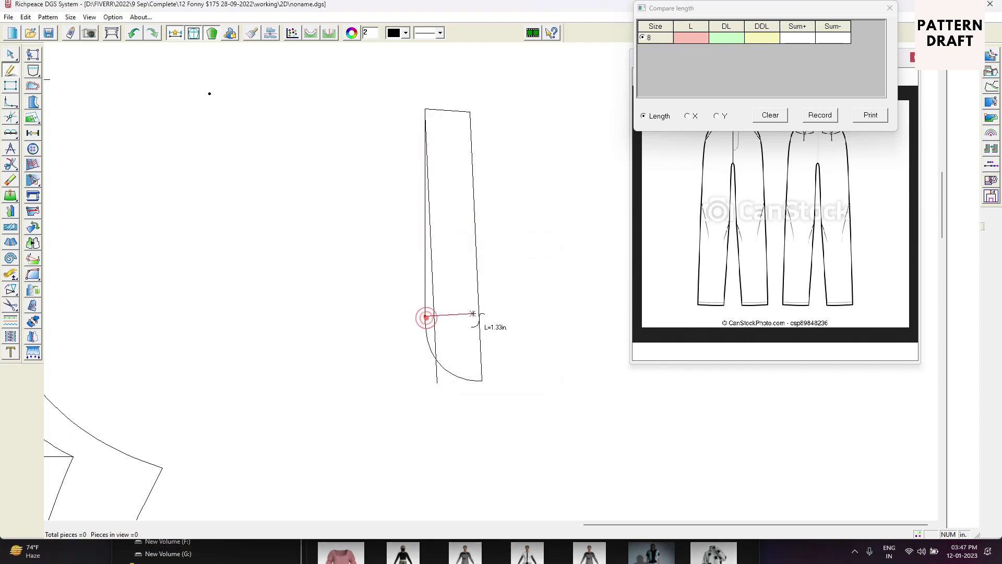
left_click(479, 316)
left_click(434, 316)
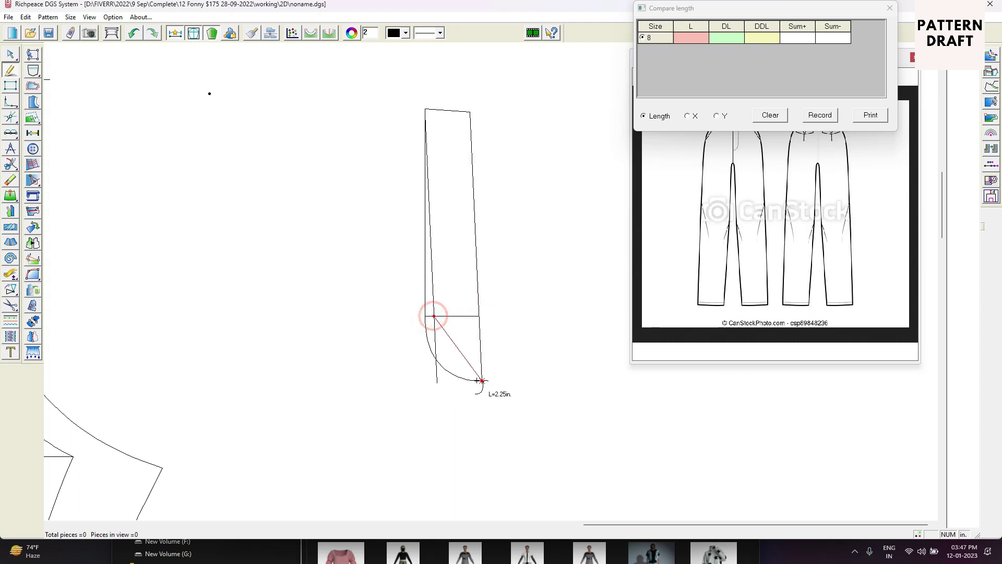
key("e")
left_click(426, 332)
left_click(426, 301)
middle_click(450, 268)
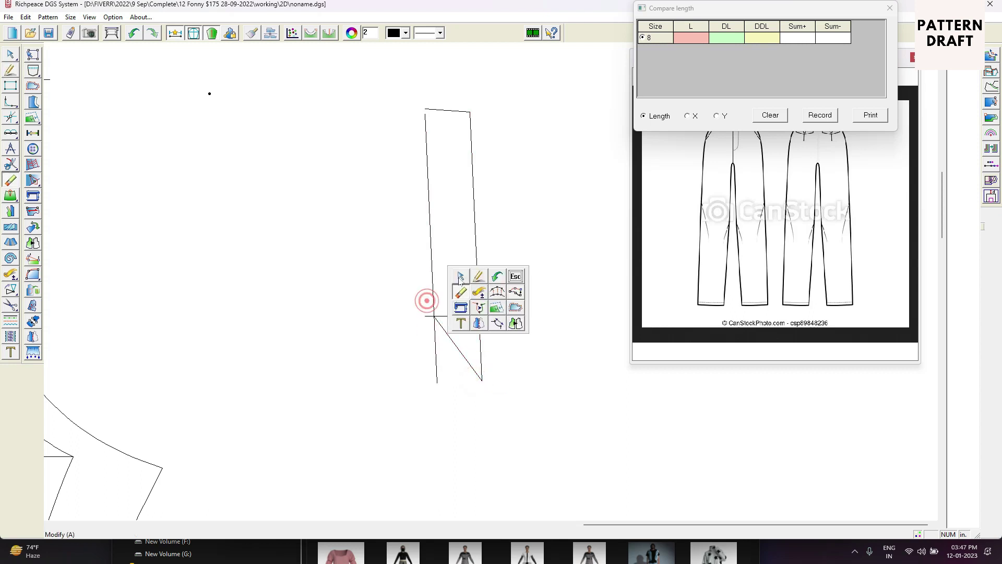
left_click(459, 278)
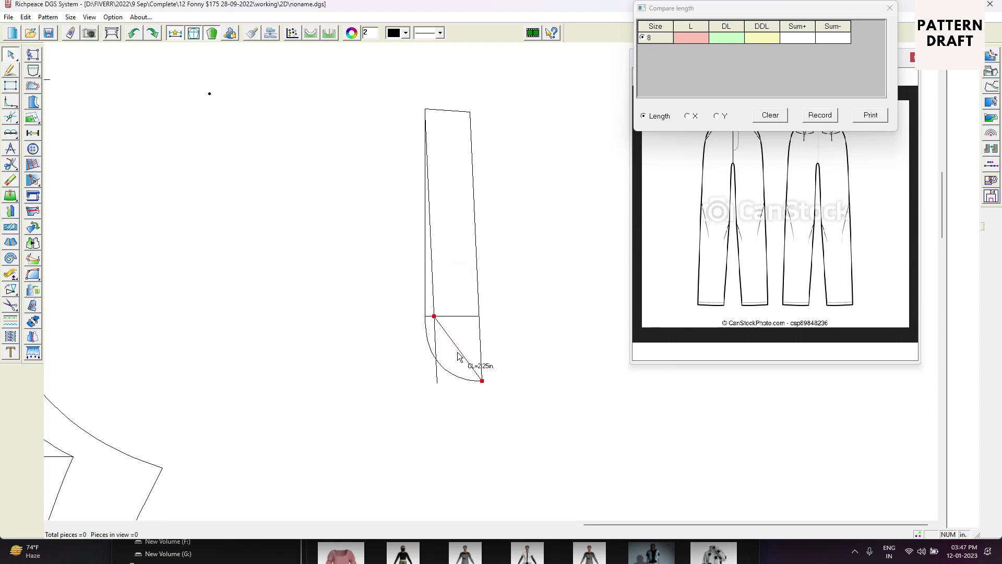
Delete the diagonal, the cross line and the inner parallel line from the separate fly piece.
key("e")
left_click(459, 351)
key("w")
key("e")
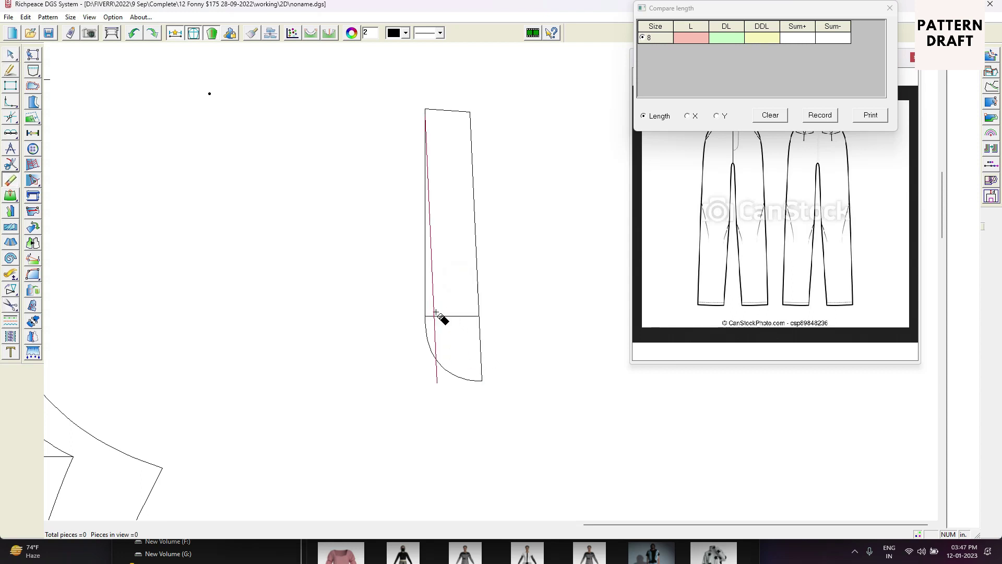
left_click(436, 312)
left_click(438, 314)
middle_click(440, 307)
left_click(447, 310)
Add a parallel line 1.25 in outside the separate fly piece's straight edge.
middle_click(496, 197)
left_click(529, 205)
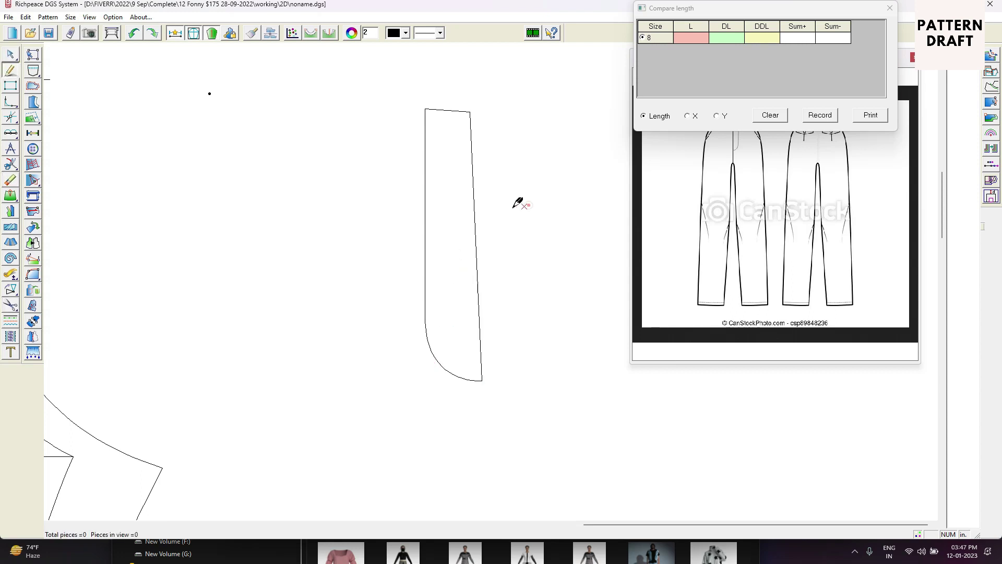
left_click_drag(474, 205, 540, 206)
left_click(540, 206)
type("1.25")
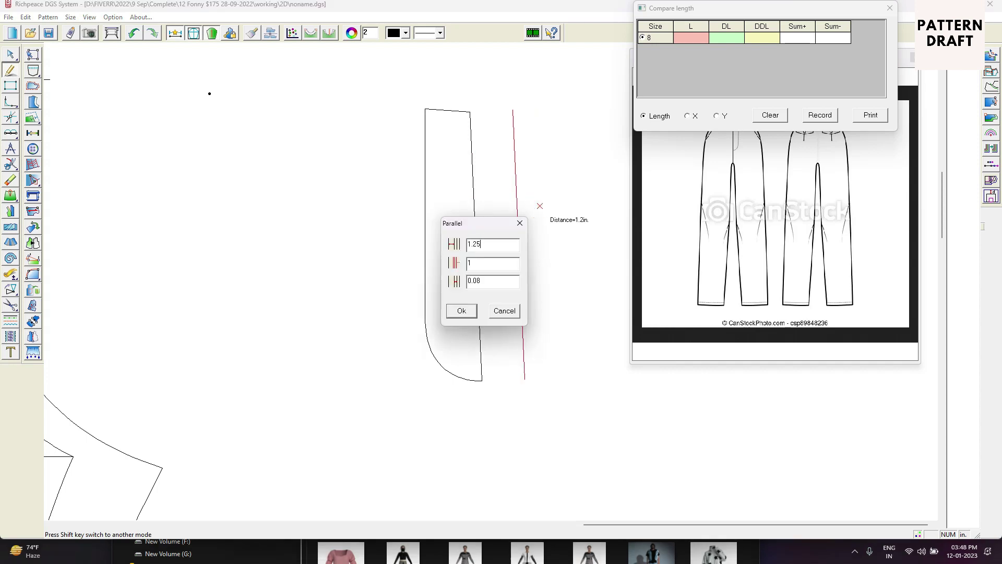
key("Return")
Close the fly extension by joining the upper and lower ends of its two parallel edges with straight lines.
left_click(470, 111)
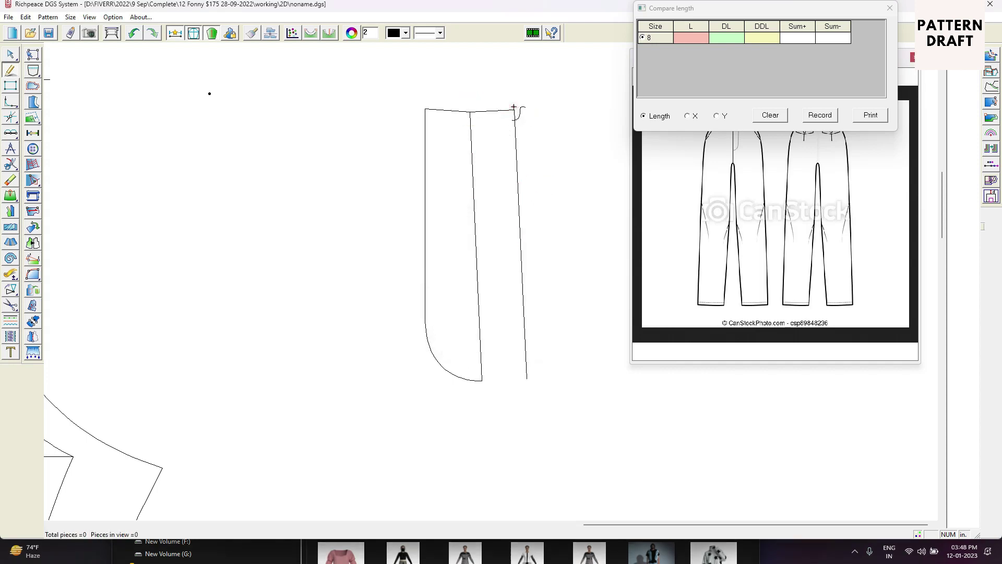
left_click(515, 110)
left_click(527, 378)
left_click(482, 381)
right_click(482, 381)
key("a")
scroll(499, 277, "down", 6)
left_click(496, 272)
scroll(496, 276, "up", 3)
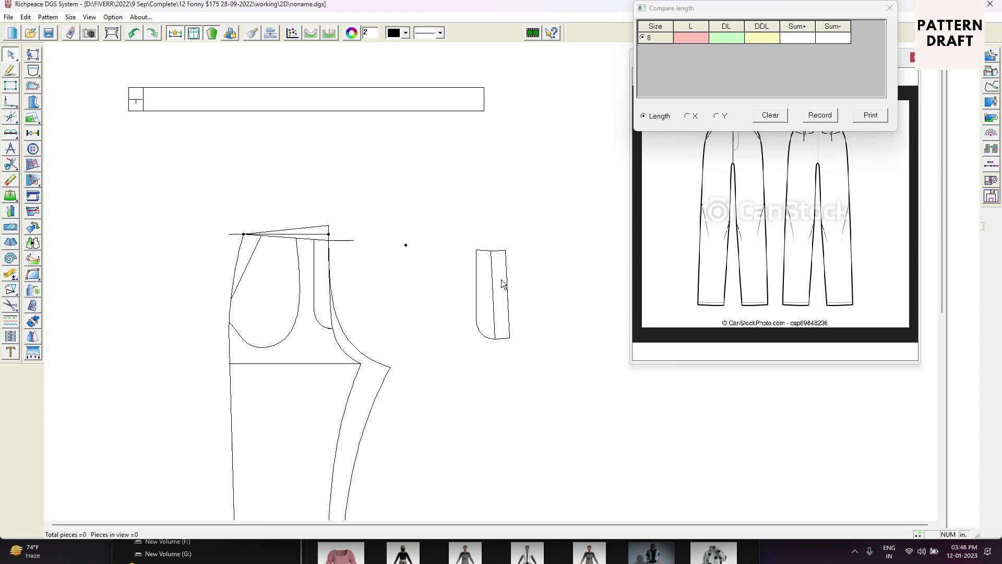
Draw a 1.25 in wide, 7.5 in high rectangle between the trouser draft and the separate fly piece.
left_click(170, 283)
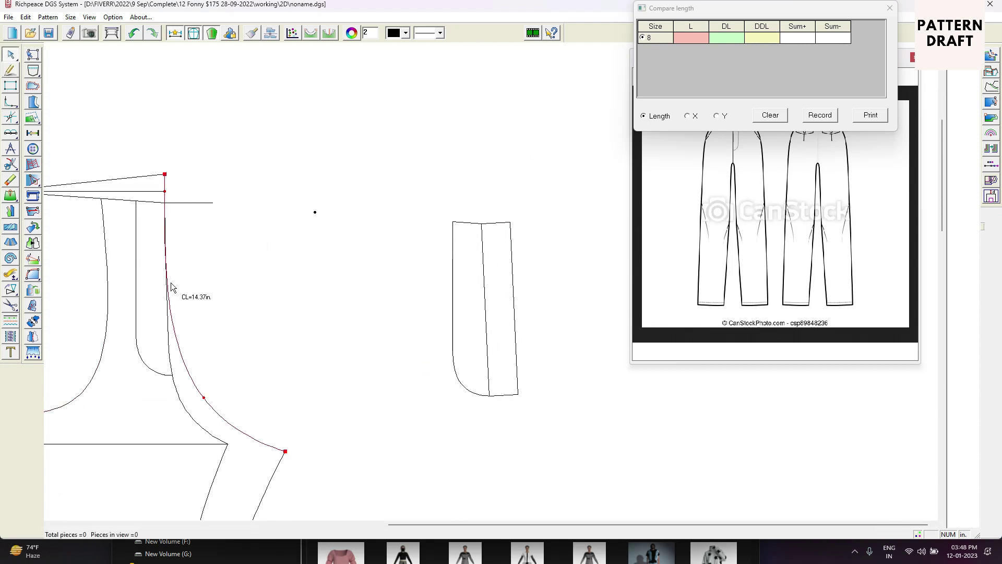
right_click(263, 262)
left_click(293, 269)
mouse_move(320, 221)
left_mouse_down()
mouse_move(401, 331)
mouse_move(400, 381)
left_mouse_up()
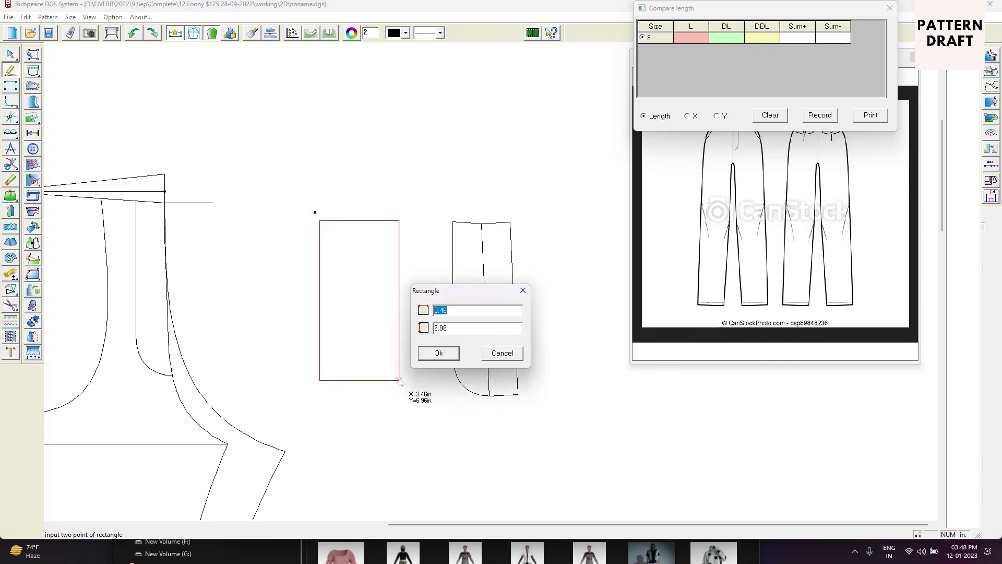
type("7.5")
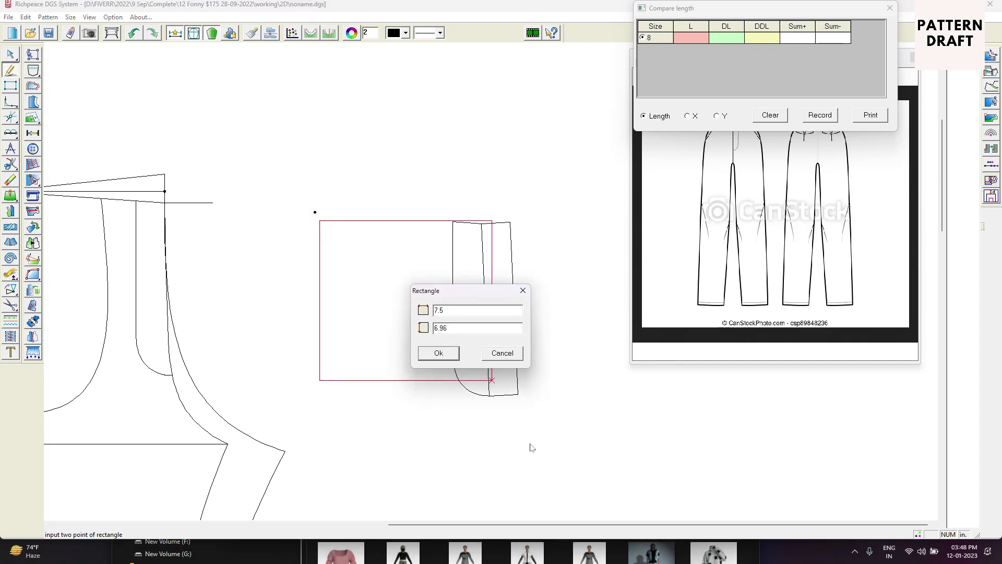
double_click(464, 310)
type("1.25")
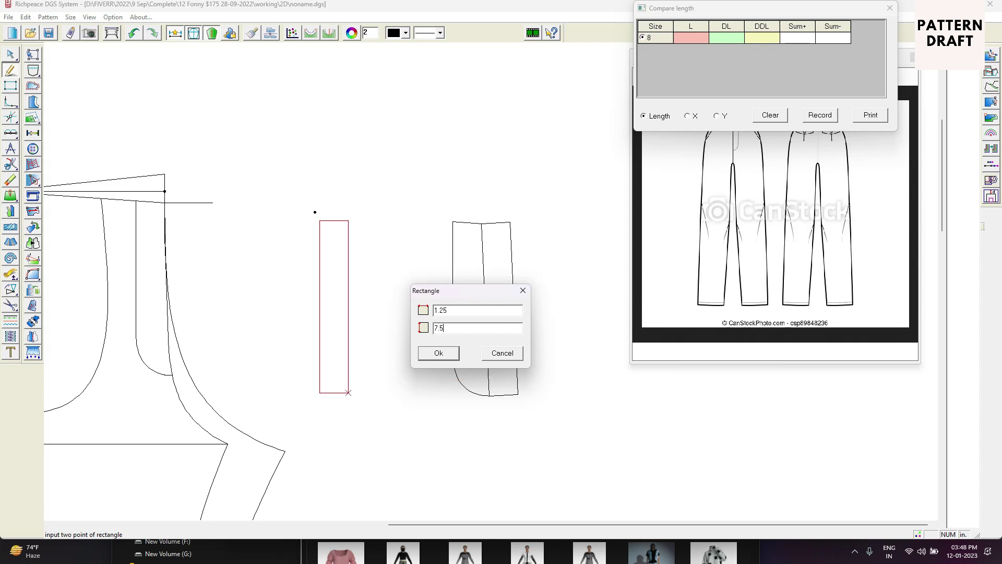
key("Return")
Cut the waistband out of the draft as a pattern piece and place it above the original lines.
right_click(422, 235)
left_click(424, 238)
scroll(492, 232, "down", 5)
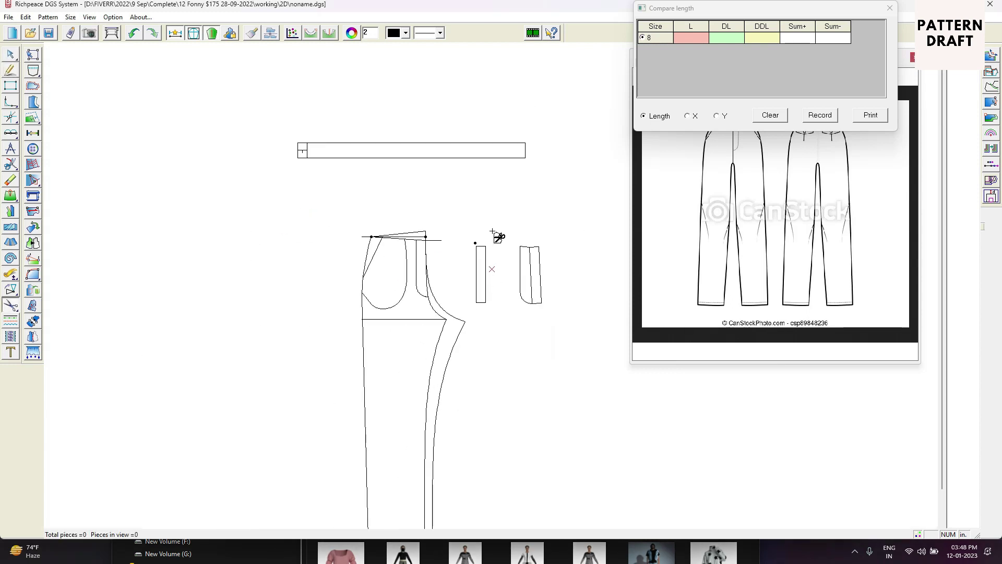
right_click(495, 212)
scroll(491, 286, "down", 2)
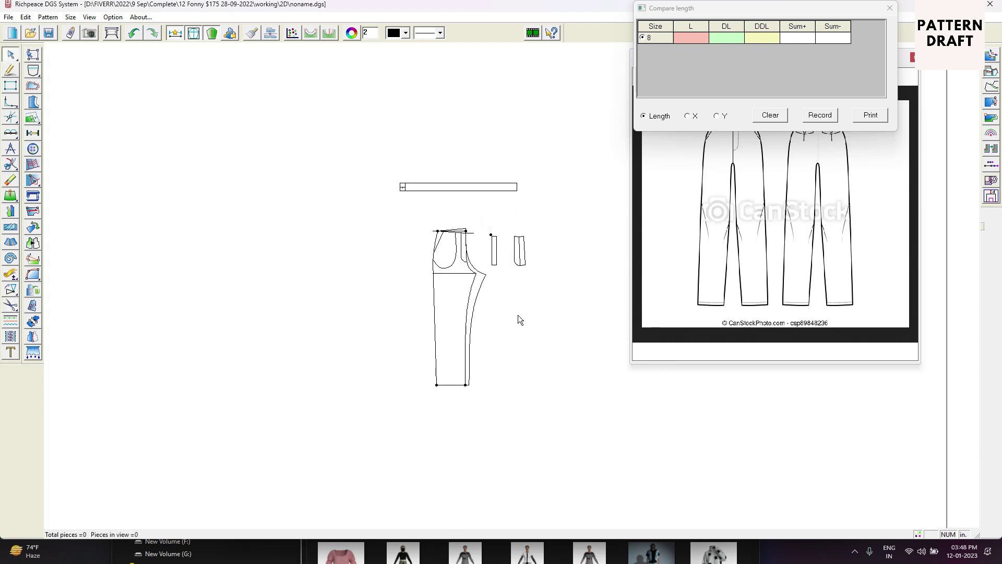
left_click(10, 306)
left_click_drag(328, 169, 579, 217)
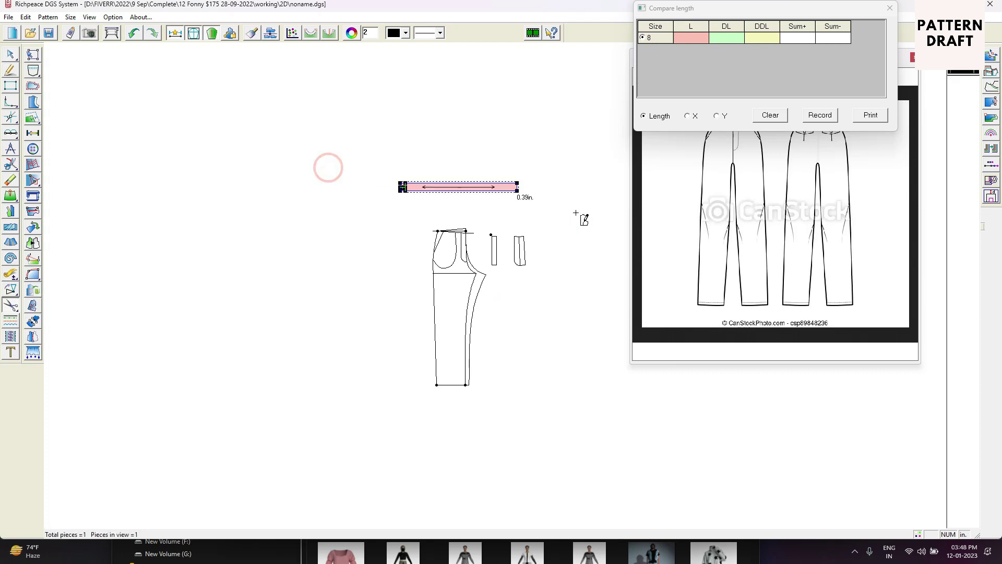
scroll(470, 203, "up", 1)
key("space")
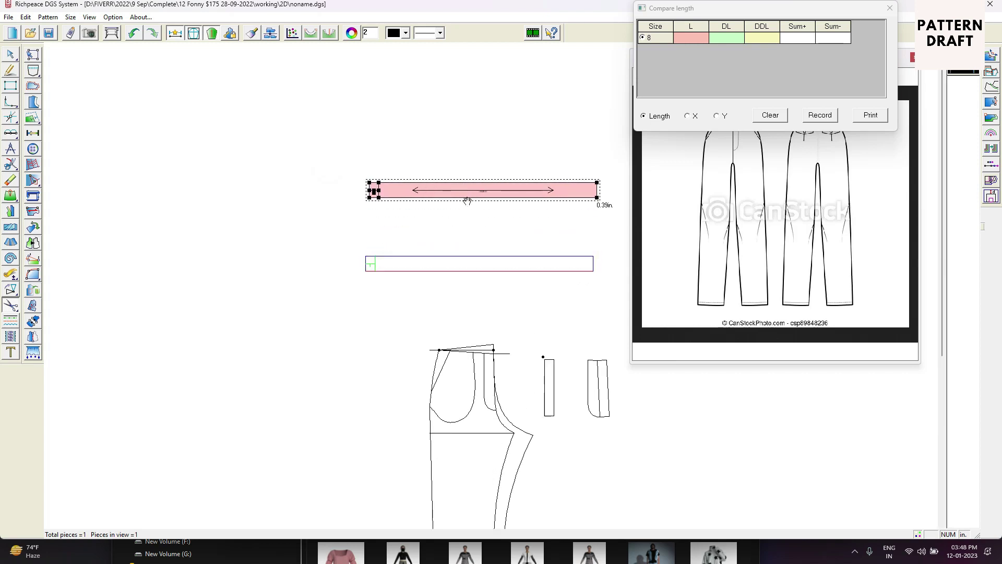
left_click(466, 200)
Cut the separate fly with its centre line out as a pattern piece and place it beside the waistband.
middle_click_drag(601, 455, 494, 284)
left_click_drag(475, 156, 523, 253)
right_click(522, 252)
key("space")
left_click(549, 112)
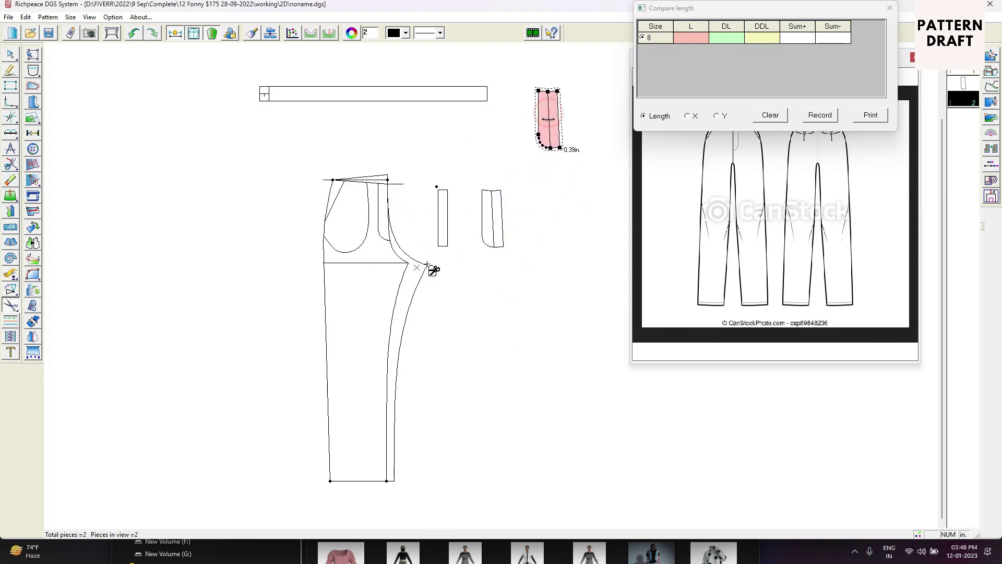
Cut the narrow 1.25 in rectangle out as a pattern piece and place it below the fly pattern piece.
left_click_drag(429, 257, 466, 179)
right_click(467, 179)
key("space")
left_click(573, 193)
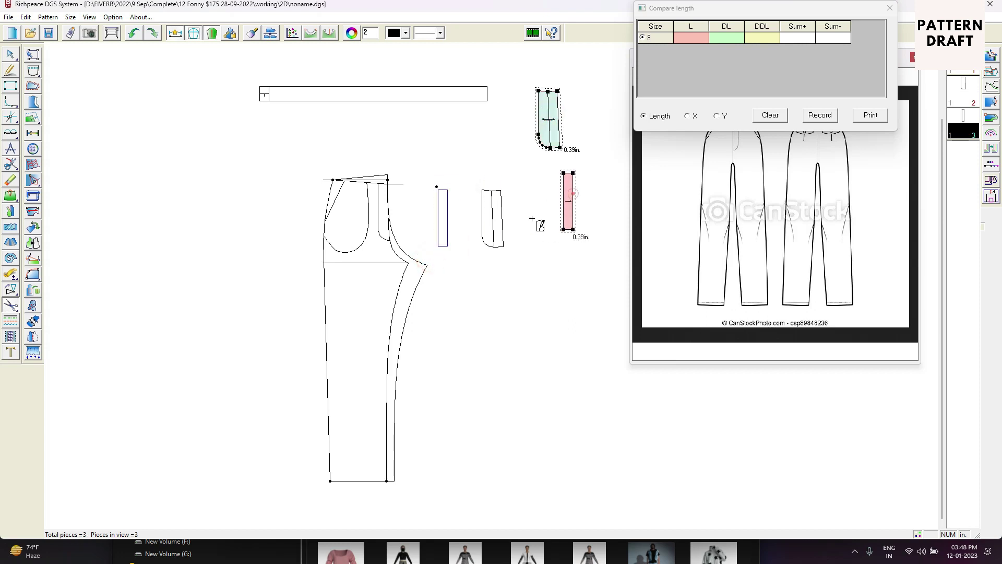
scroll(344, 274, "up", 1)
scroll(447, 433, "down", 1)
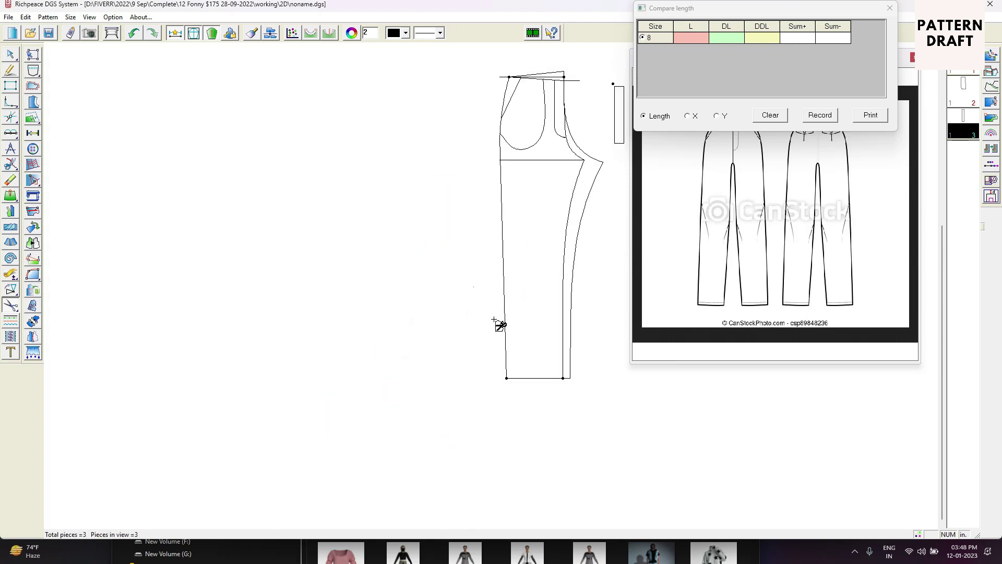
left_click_drag(472, 286, 538, 406)
left_click_drag(558, 311, 566, 298)
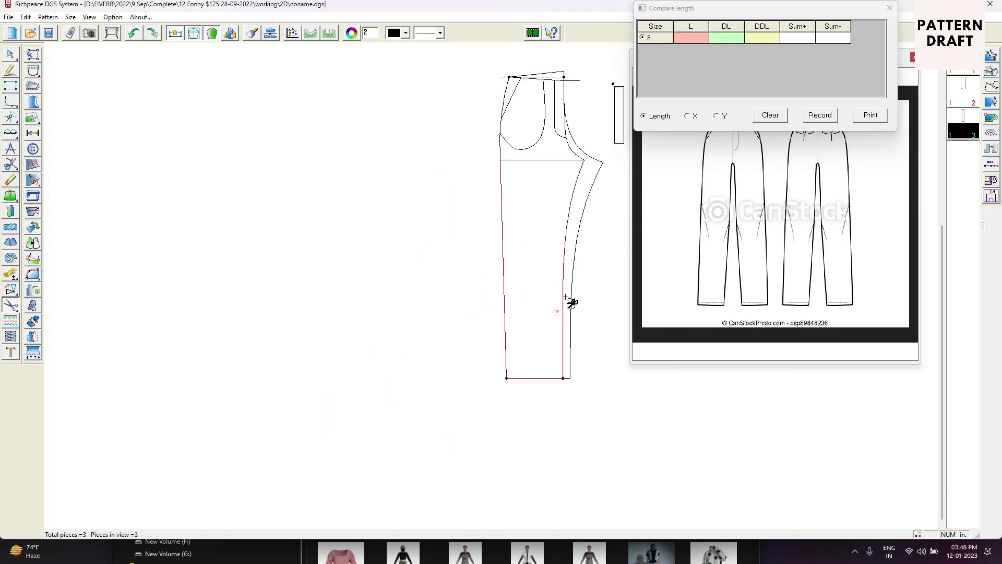
left_click(572, 151)
scroll(570, 138, "up", 1)
Split the side seam's hip curve at the lower end of the slant pocket line.
right_click(312, 214)
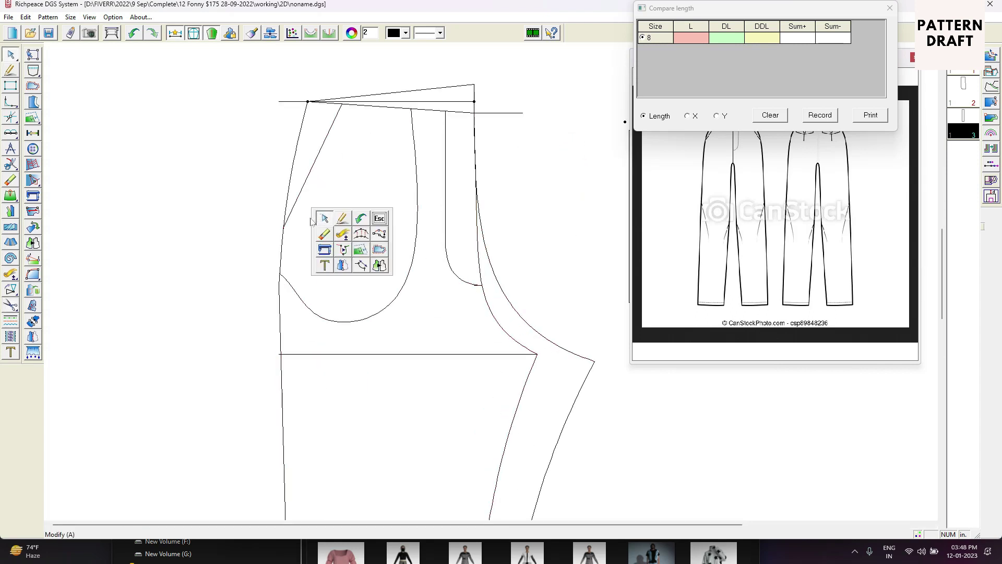
left_click(320, 213)
left_click(282, 238)
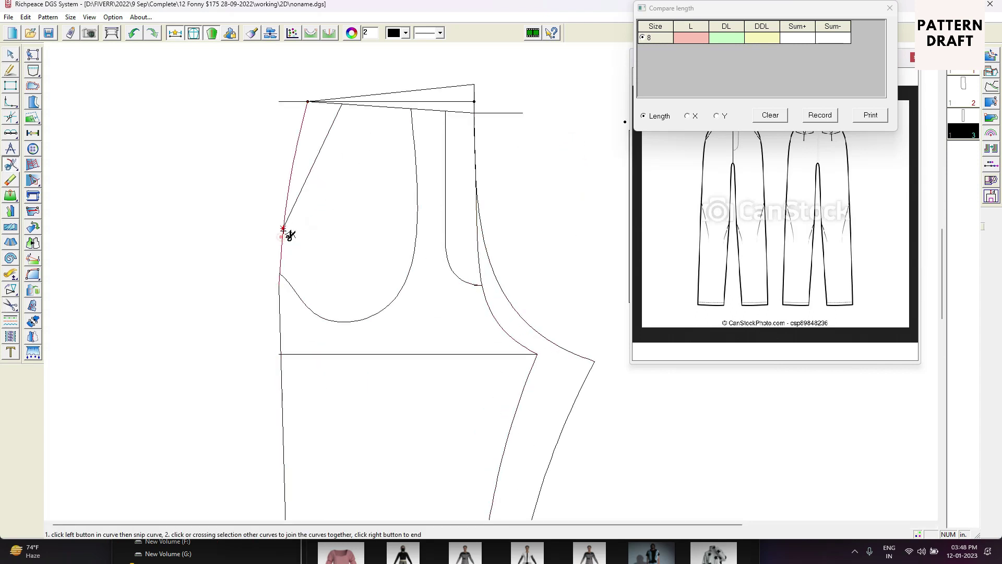
left_click(283, 228)
right_click(301, 213)
left_click(316, 215)
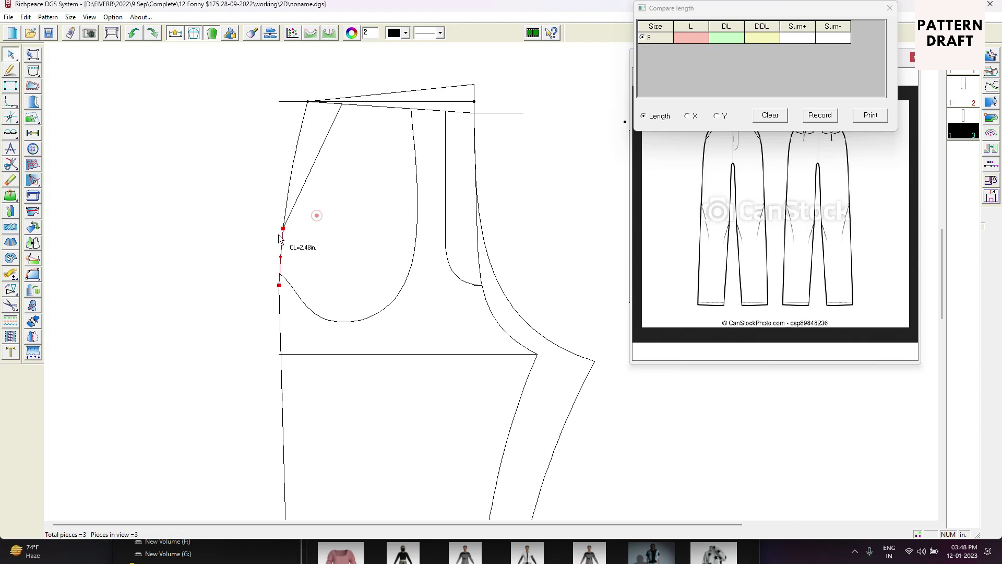
Cut out the front panel along the slant pocket opening, with pocket bag and fly curves as internal lines, and place it beside the draft.
right_click(302, 211)
left_click_drag(241, 262, 384, 342)
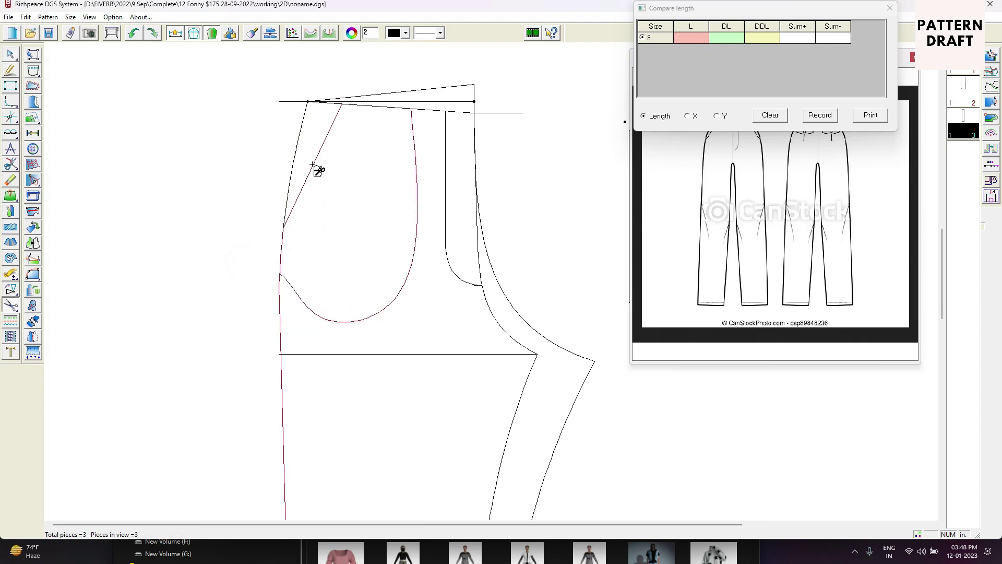
left_click(368, 106)
left_click(447, 167)
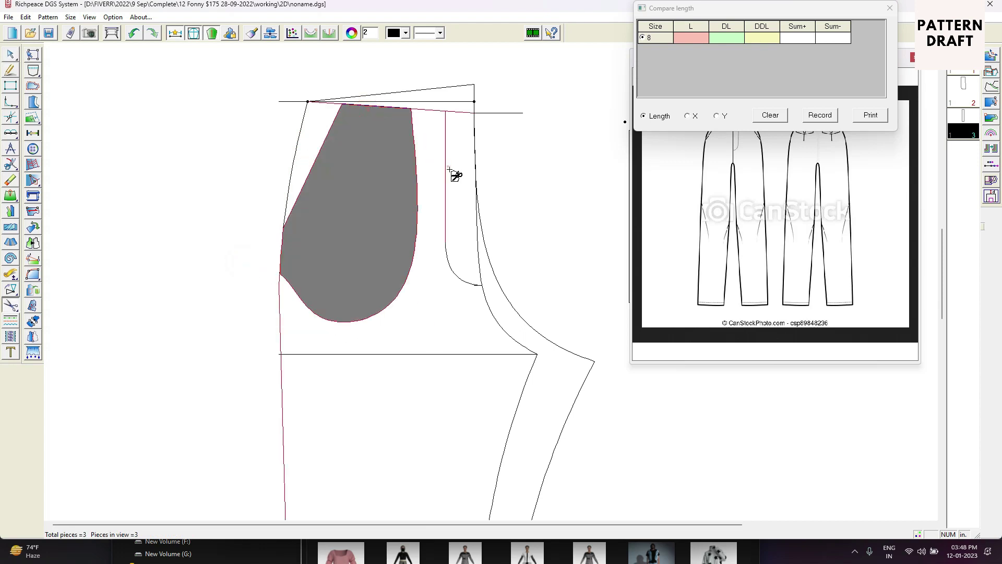
left_click(466, 272)
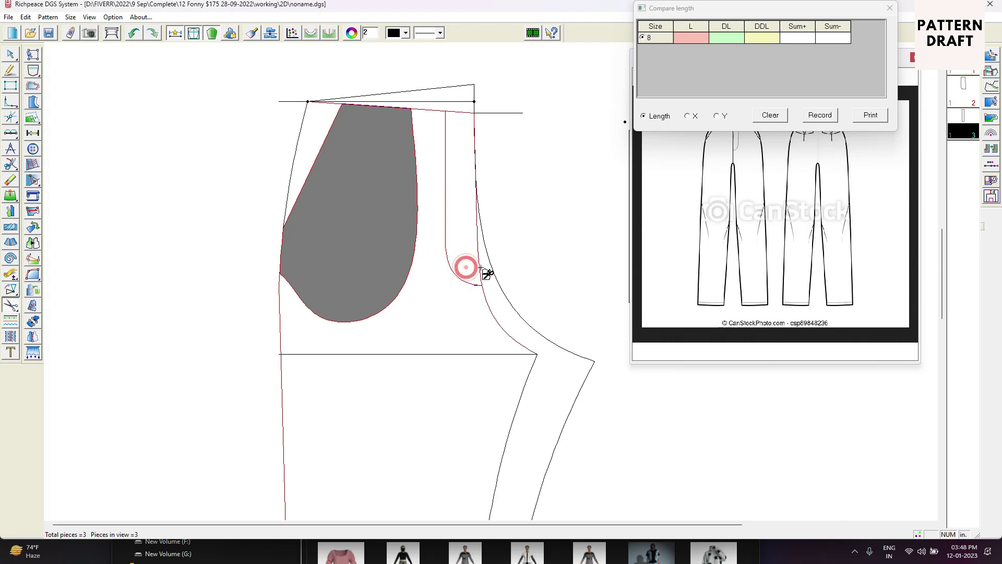
left_click(531, 380)
scroll(492, 282, "down", 6)
left_click(469, 447)
right_click(466, 380)
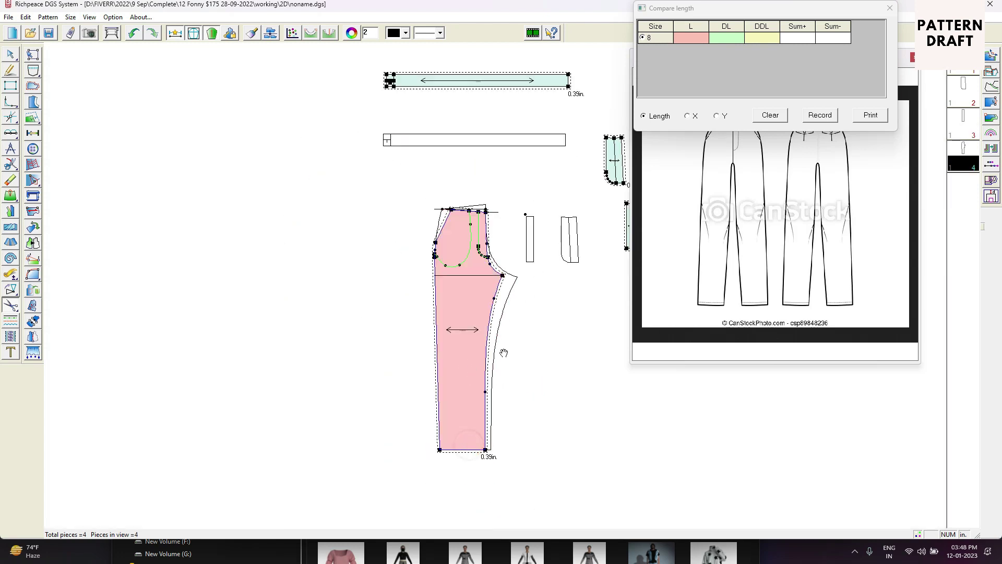
scroll(506, 350, "down", 3)
left_click(546, 348)
Cut out the full pocket bag with the slant opening as an internal line and place it beside the front panel piece.
scroll(499, 295, "up", 8)
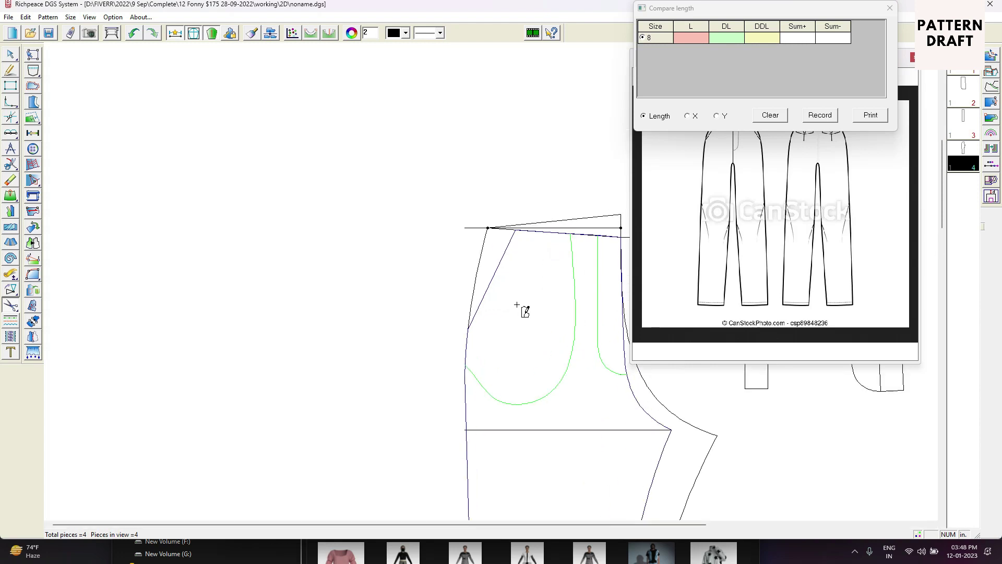
left_click(503, 229)
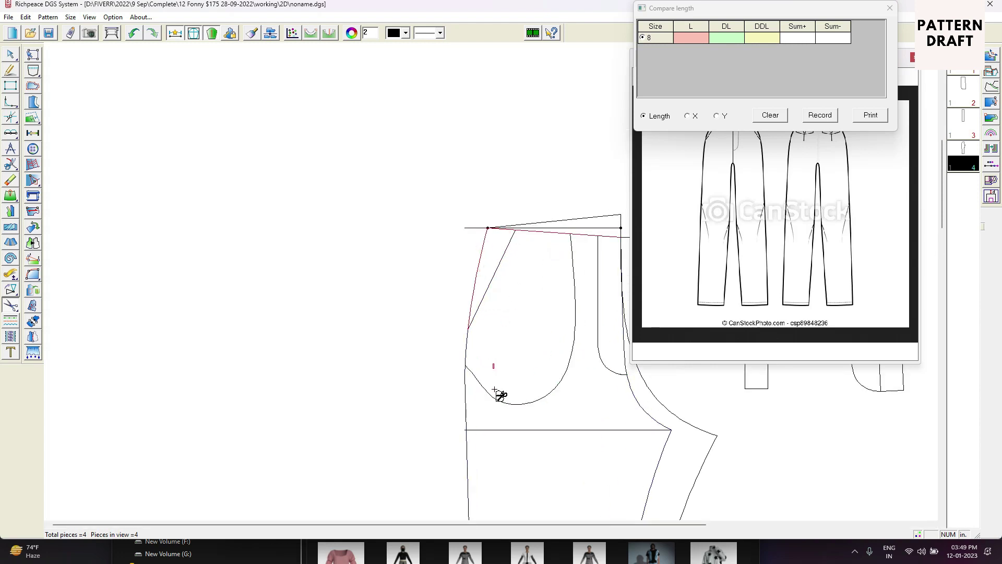
left_click_drag(522, 351, 575, 369)
left_click(463, 334)
right_click(475, 284)
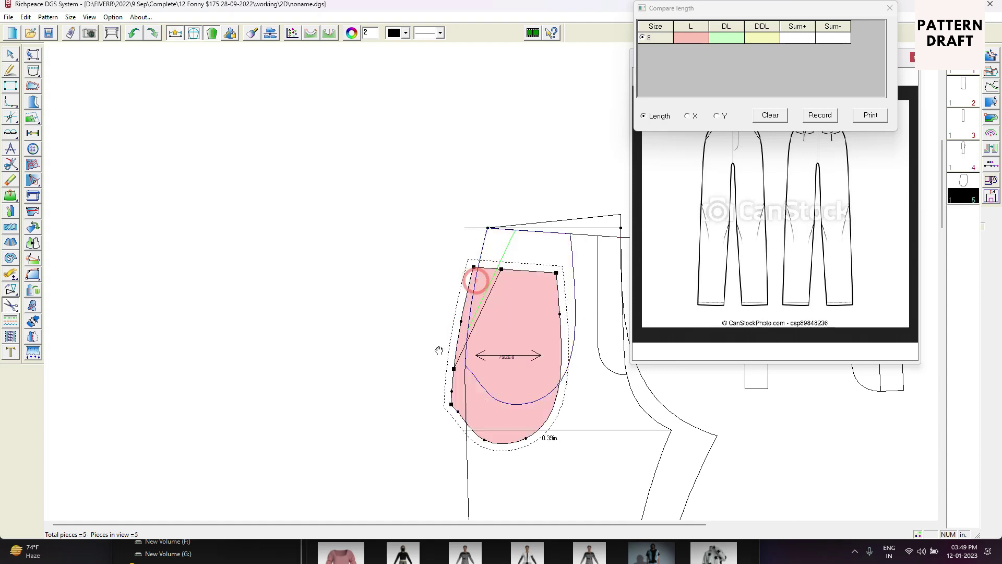
scroll(594, 322, "up", 4)
key("space")
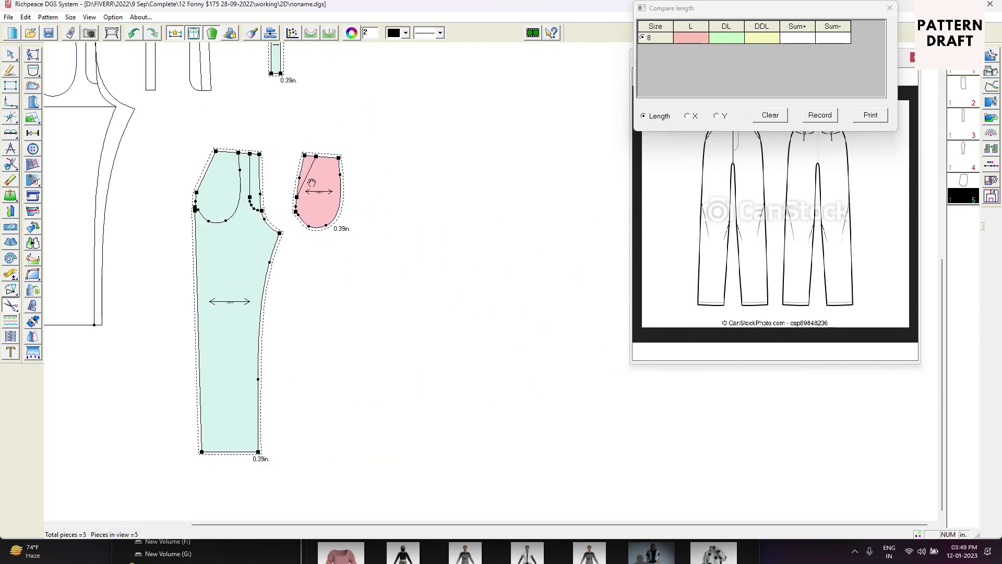
left_click(308, 179)
Move the pocket bag piece closer to the front panel and place a duplicate of it alongside.
scroll(313, 184, "up", 1)
scroll(498, 293, "up", 2)
scroll(499, 292, "down", 3)
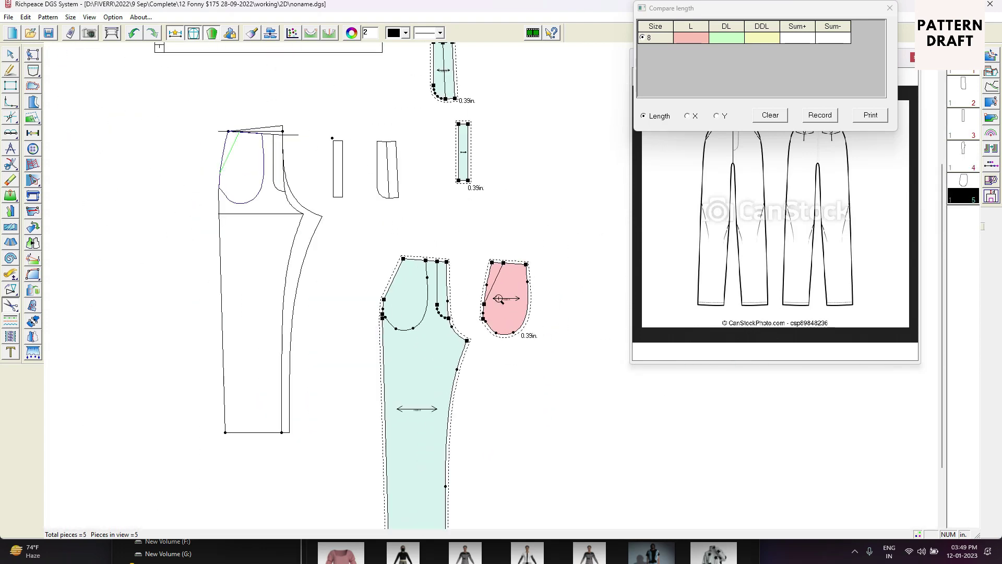
left_click_drag(506, 295, 492, 298)
key("ctrl+v")
key("space")
left_click(557, 302)
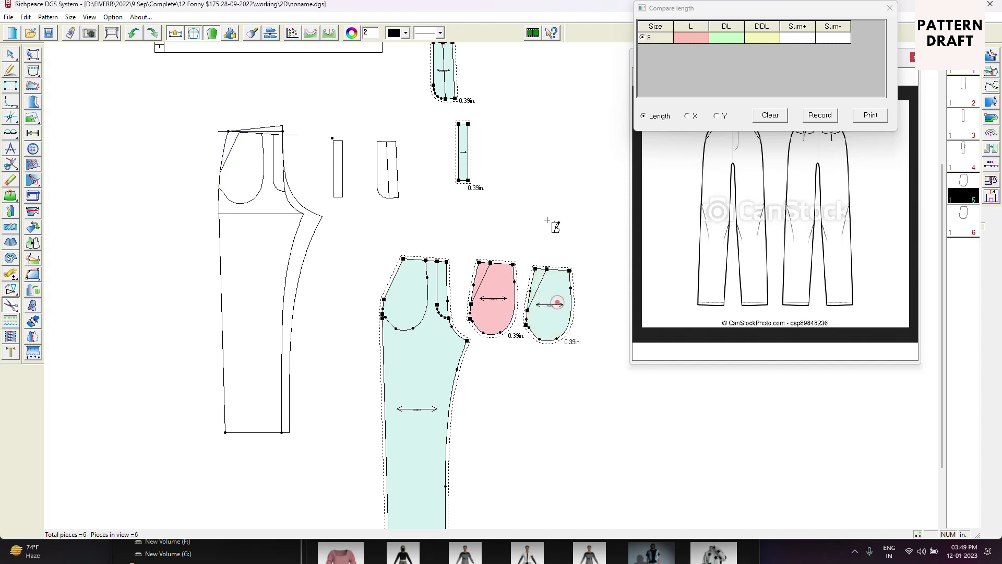
Split the duplicate pocket bag along its slant line, delete the cut-off corner piece and reposition the remaining piece.
right_click(555, 225)
left_click(552, 233)
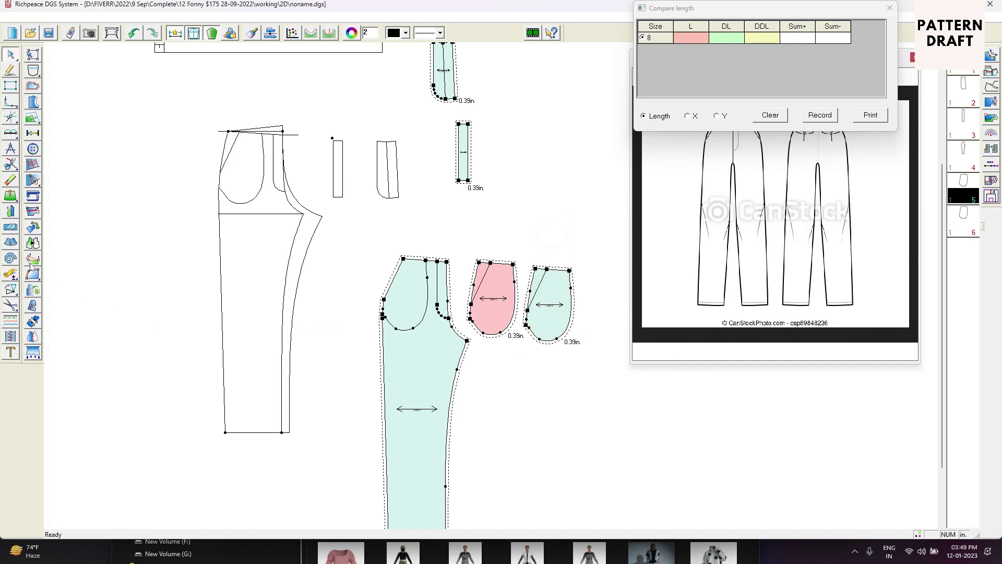
left_click(32, 306)
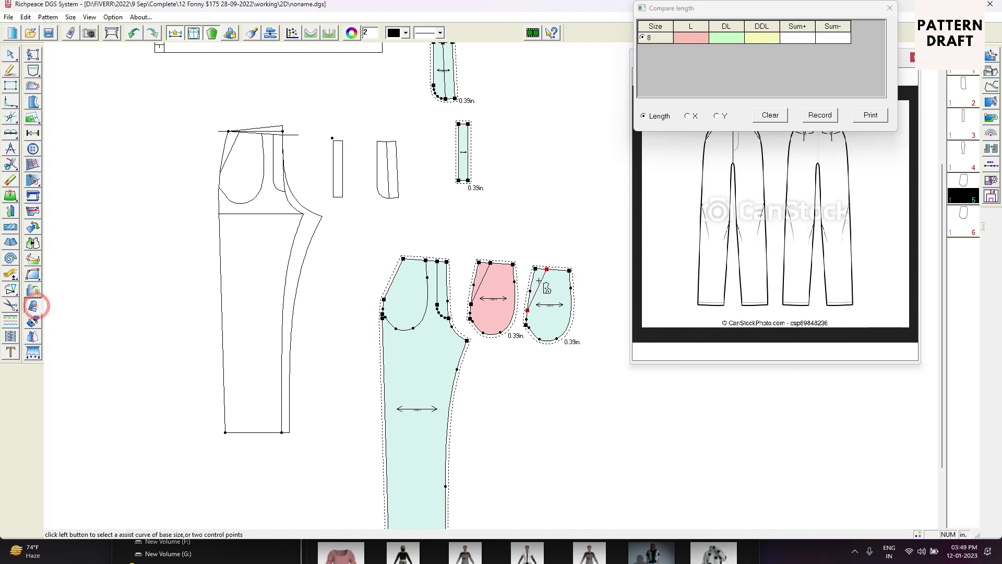
left_click(545, 284)
right_click(564, 221)
left_click_drag(543, 279, 543, 231)
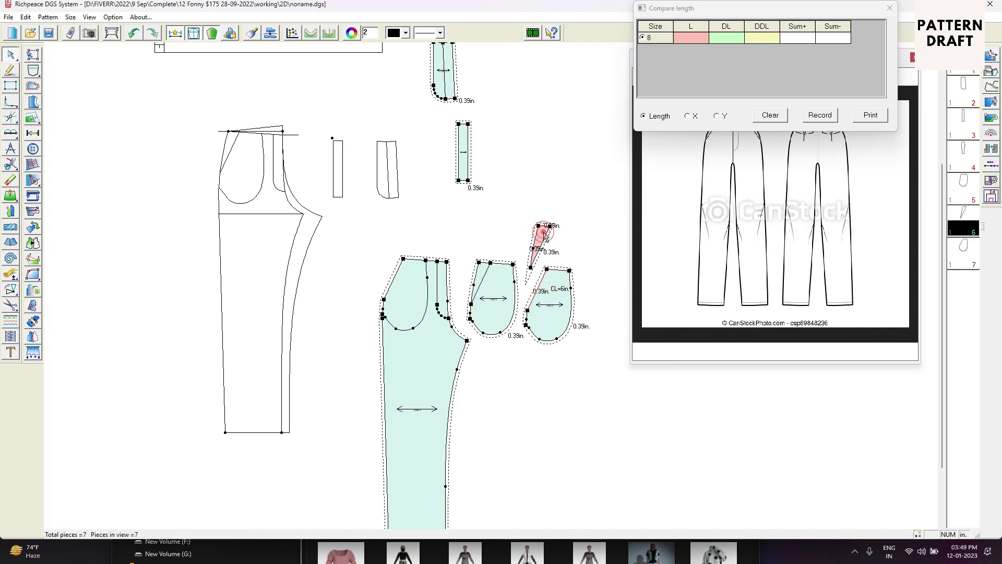
key("Delete")
left_click(495, 296)
mouse_move(492, 291)
left_mouse_down()
mouse_move(384, 282)
mouse_move(405, 273)
mouse_move(503, 284)
left_mouse_up()
middle_click(498, 165)
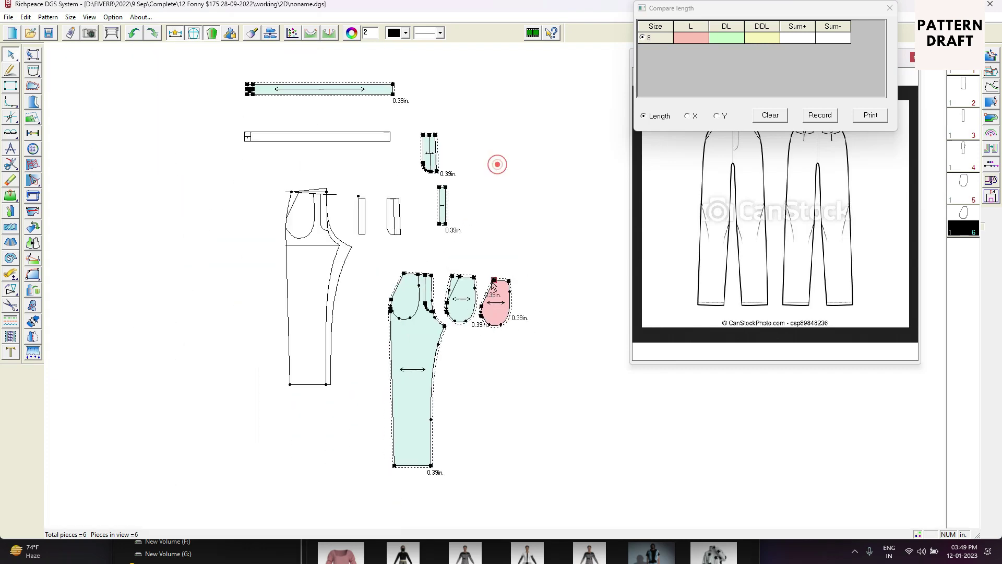
Select the back panel's inseam, crotch curve, raised waistline and side seam as outline for a new pattern piece.
key("minus")
scroll(398, 236, "up", 2)
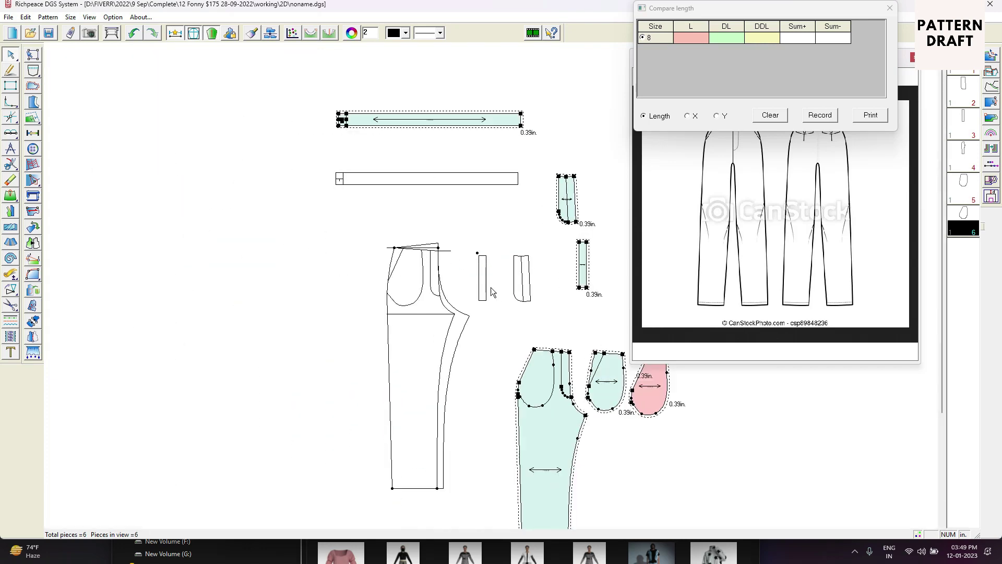
key("w")
scroll(474, 315, "up", 3)
left_click_drag(483, 241, 488, 341)
left_click(483, 240)
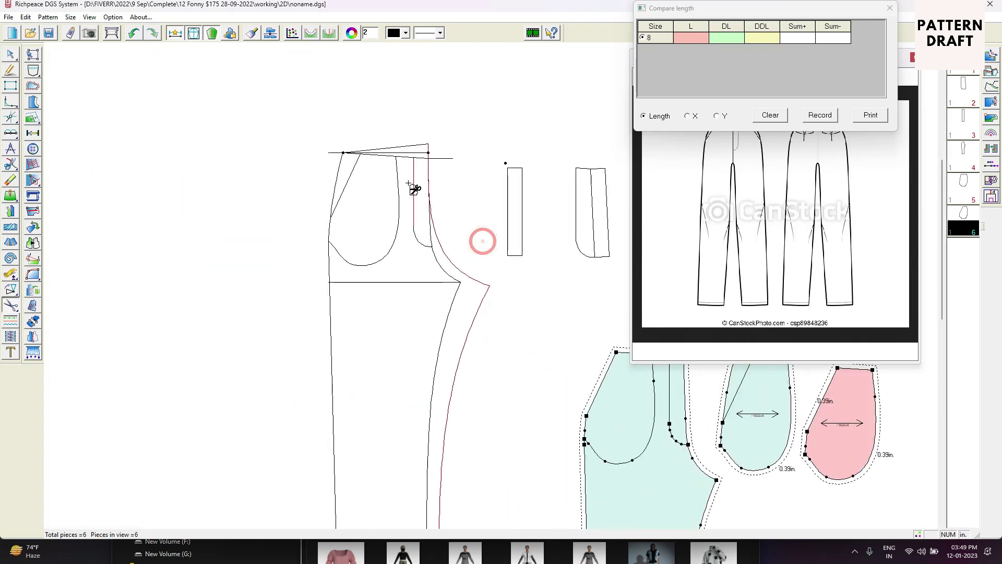
left_click(415, 146)
left_click(338, 171)
left_click(311, 307)
scroll(347, 293, "up", 2)
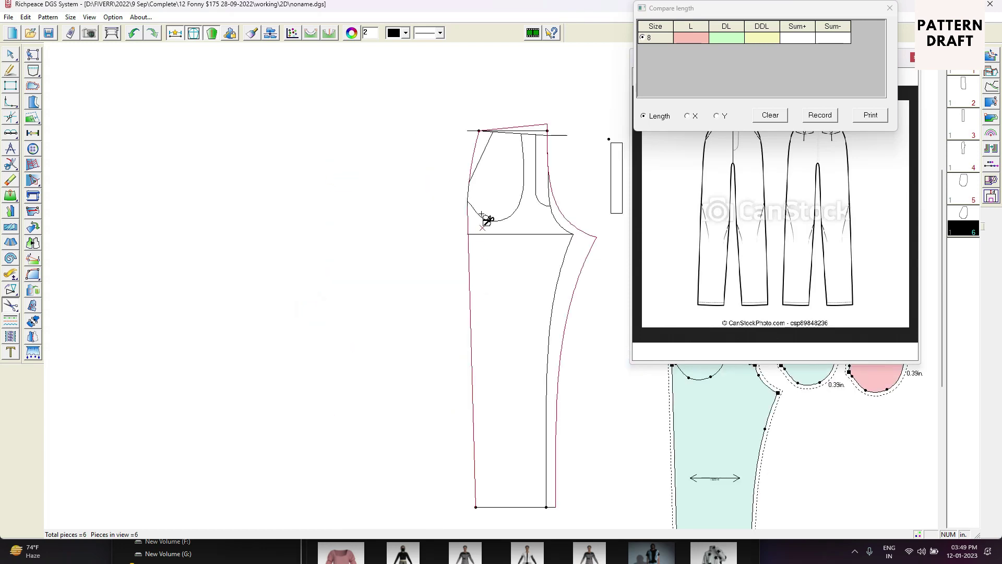
left_click(473, 404)
Add both hem segments to the back panel's selected outline and cut it out as a new pattern piece.
scroll(473, 404, "down", 3)
scroll(559, 511, "up", 1)
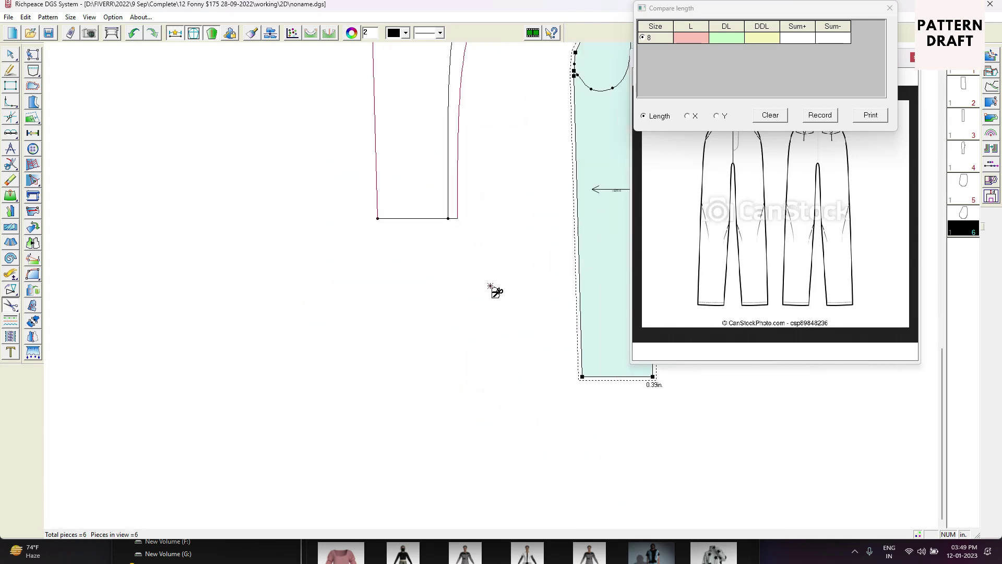
left_click_drag(415, 188, 416, 252)
scroll(412, 170, "up", 3)
scroll(512, 316, "down", 4)
scroll(511, 320, "up", 4)
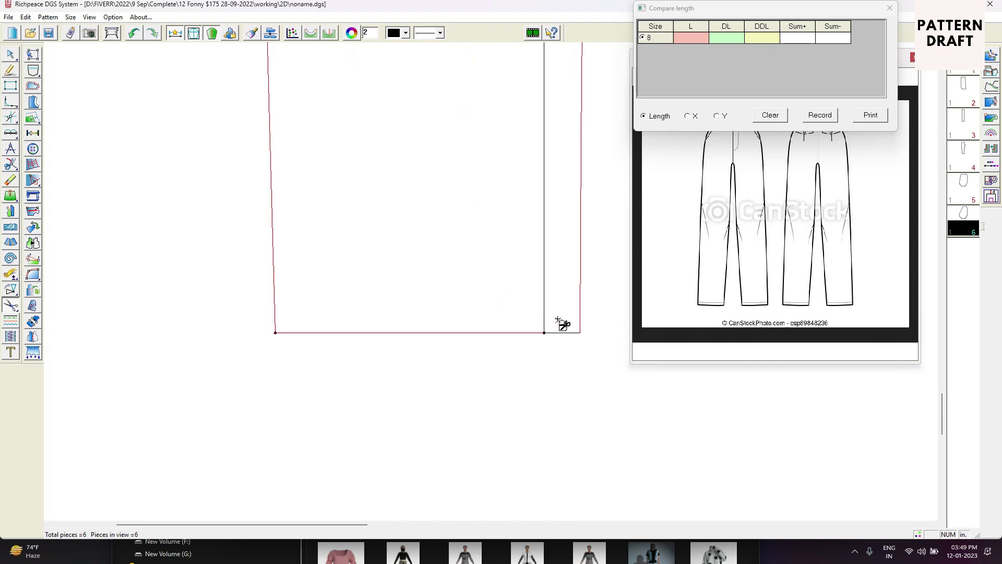
left_click_drag(558, 319, 557, 340)
scroll(492, 280, "down", 9)
scroll(492, 234, "up", 5)
scroll(490, 269, "down", 3)
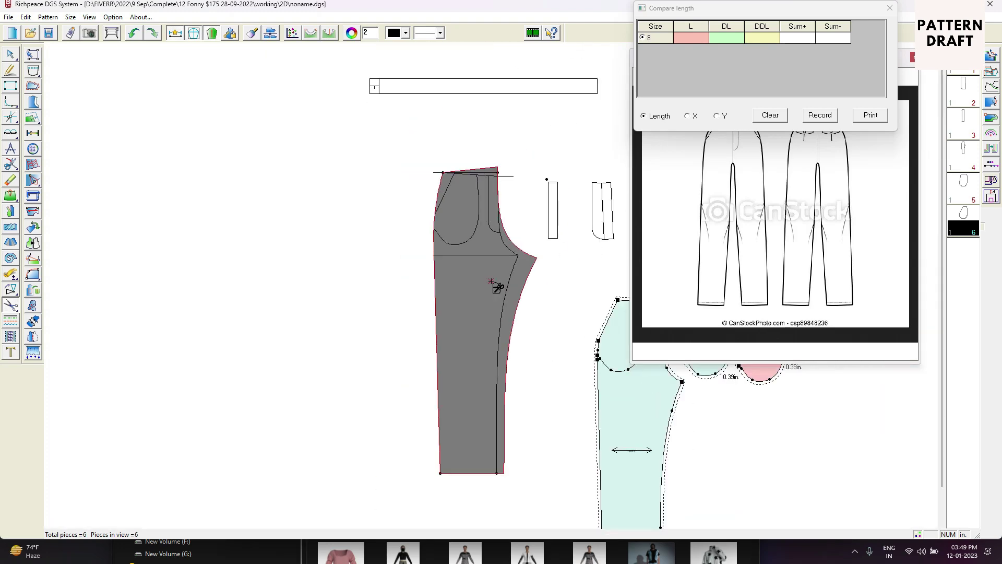
scroll(494, 276, "up", 4)
right_click(473, 270)
Place the new back panel piece on empty space beside the two pocket bag pieces.
key("space")
scroll(495, 277, "down", 6)
scroll(497, 291, "down", 2)
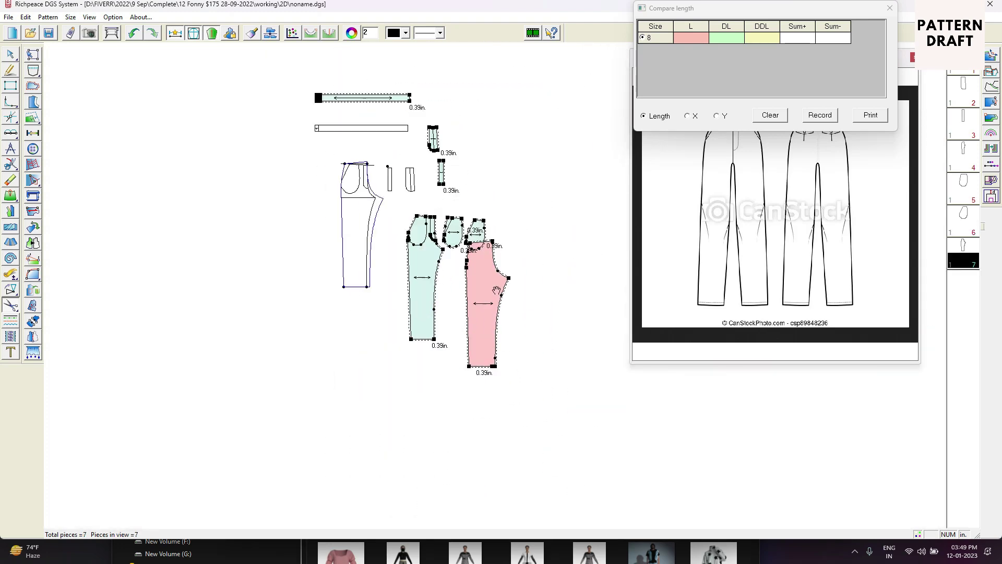
scroll(507, 294, "up", 1)
left_click(534, 260)
right_click(543, 180)
left_click(564, 183)
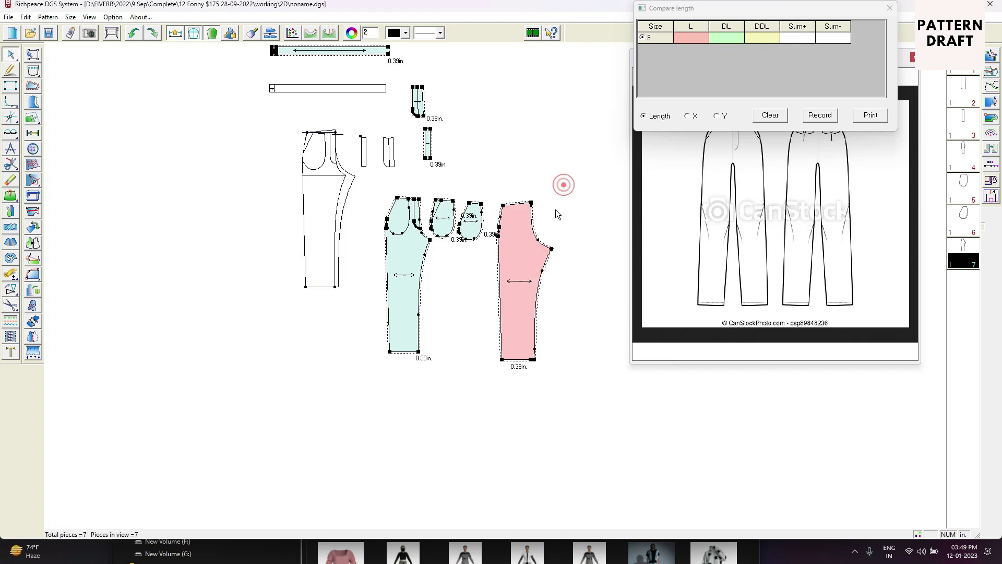
Close the length comparison and the trouser style image.
left_click(890, 8)
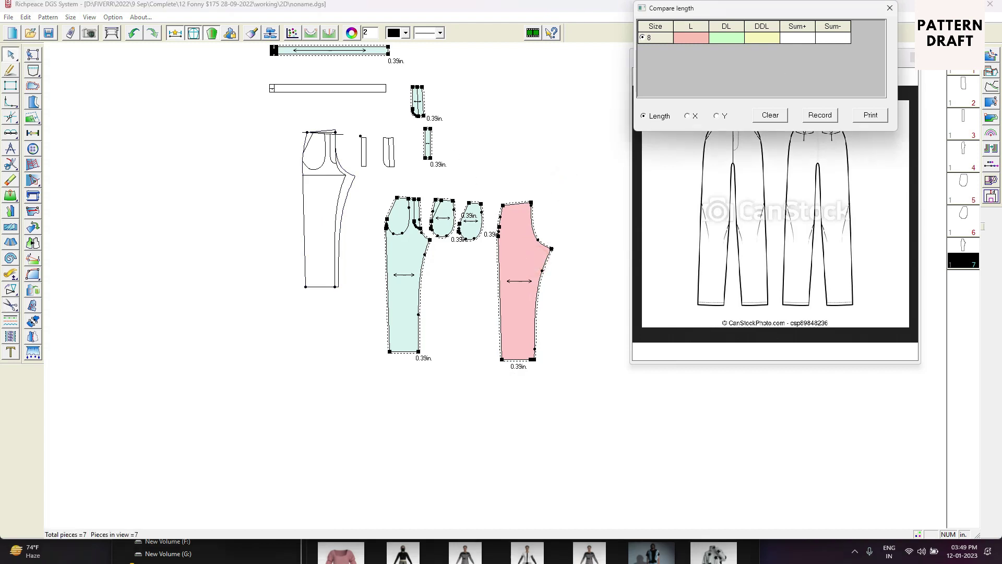
left_click(890, 8)
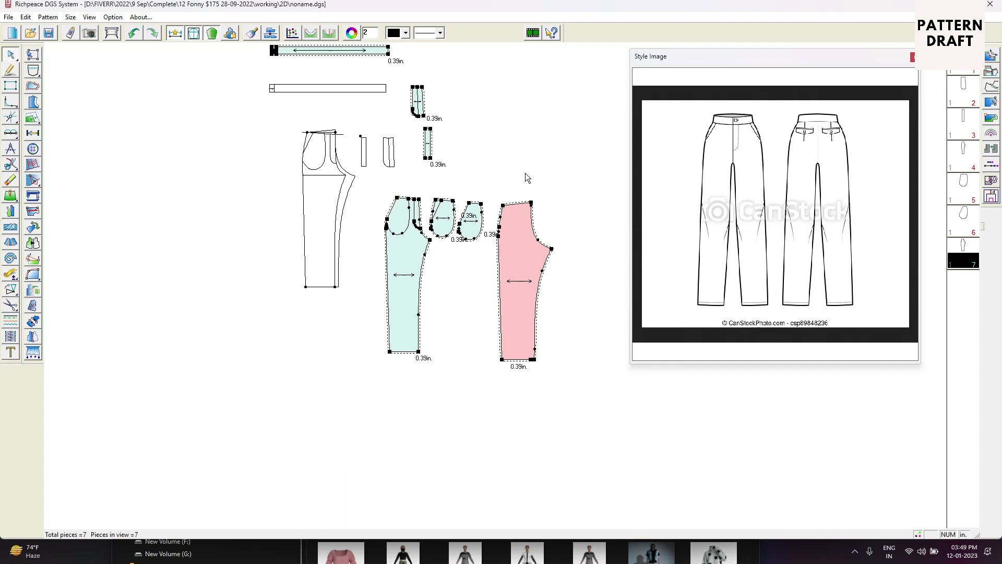
middle_click(504, 205)
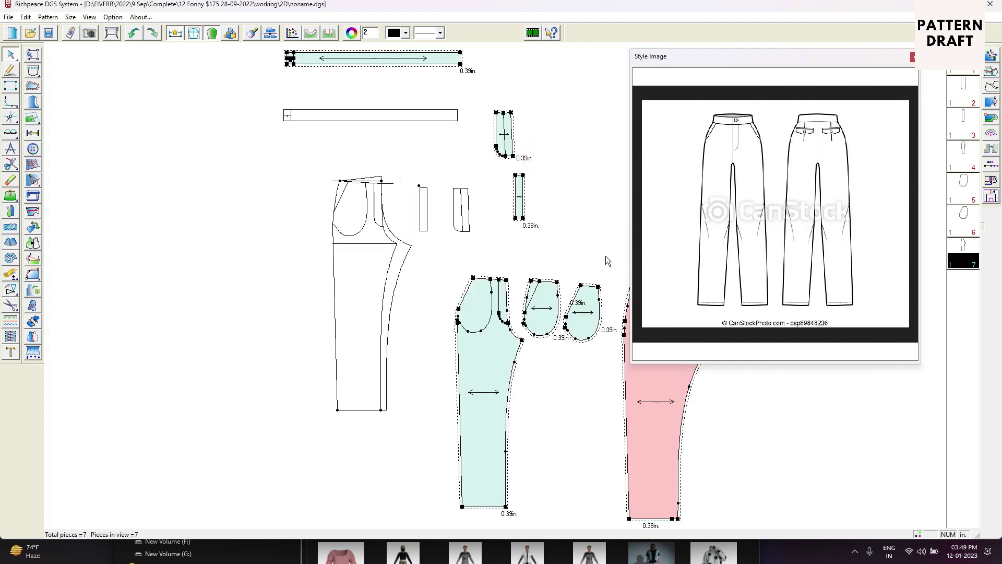
left_click_drag(795, 61, 851, 60)
left_click(968, 57)
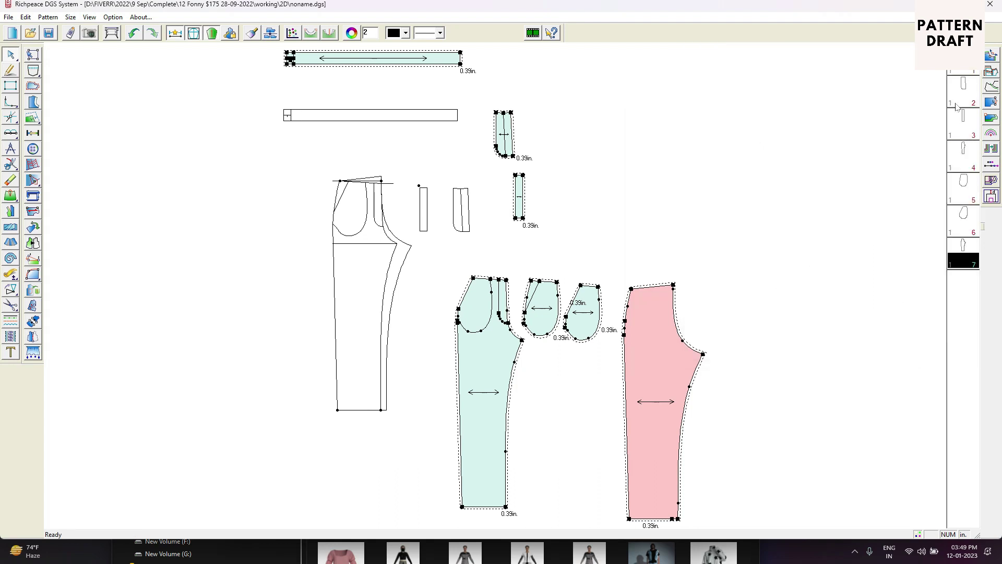
Rearrange the back panel, both pocket bags and the front panel so the pieces stand clear of each other beside the draft.
left_click(736, 194)
key("space")
left_click(767, 192)
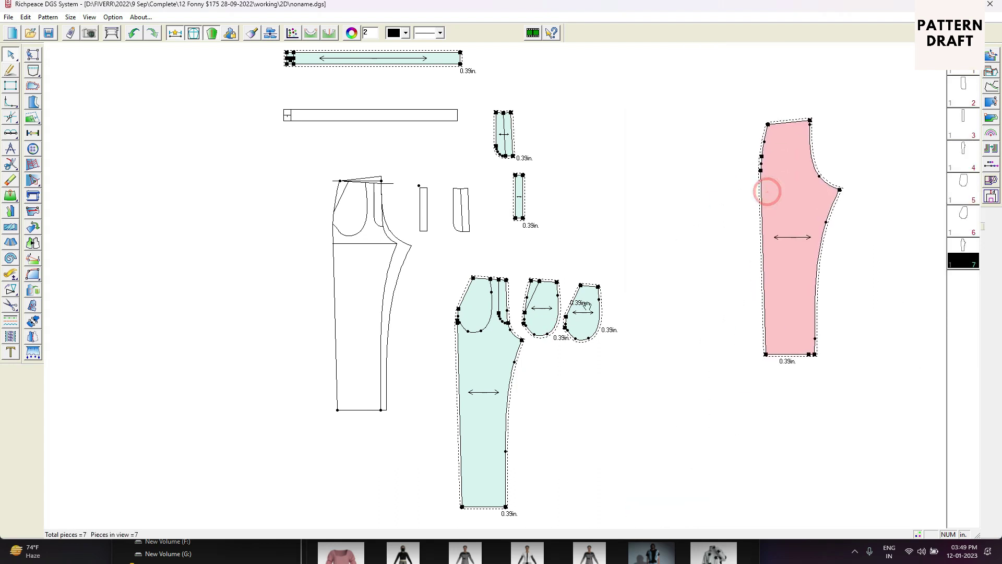
key("space")
left_click(590, 150)
key("space")
key("space")
left_click(553, 128)
key("space")
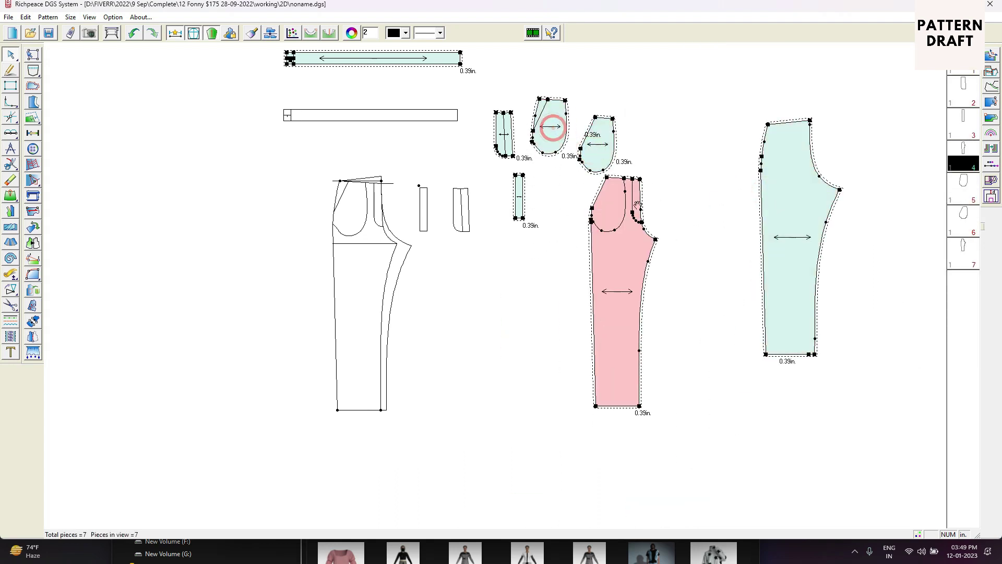
left_click(661, 197)
Turn the grainlines of the back panel, front panel, both pocket bags and waistband to run vertically.
scroll(500, 302, "down", 4)
scroll(500, 302, "up", 3)
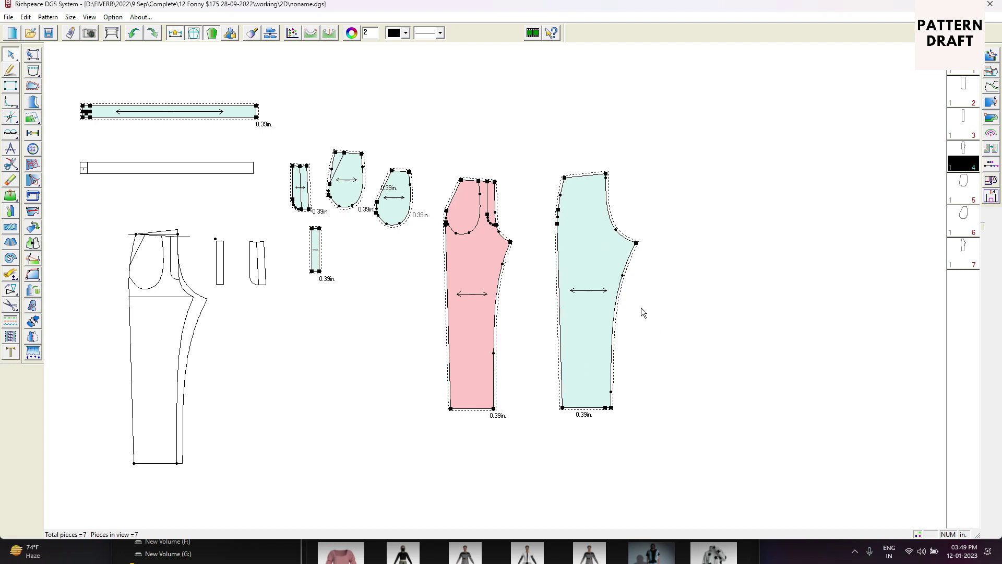
left_click(32, 211)
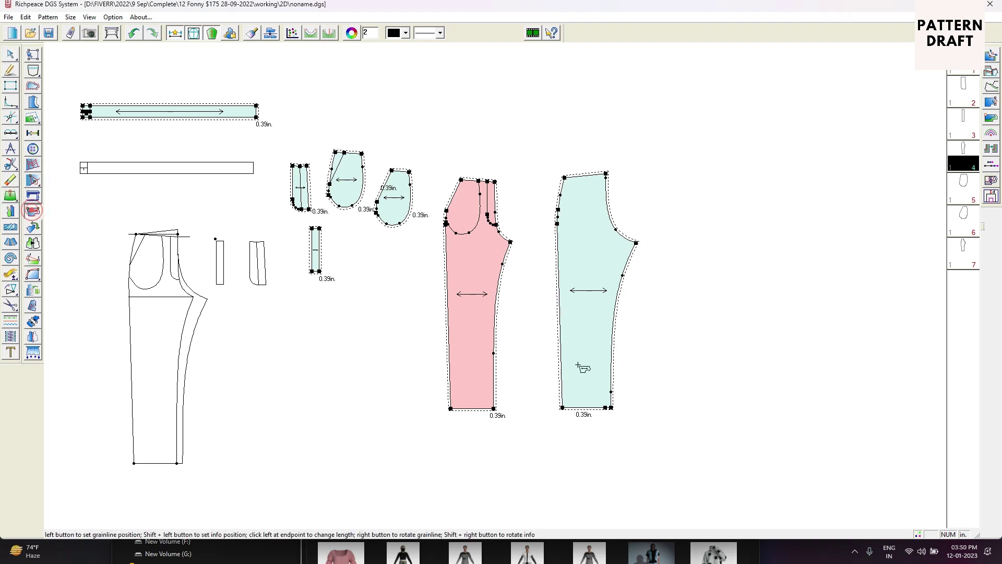
left_click(594, 260)
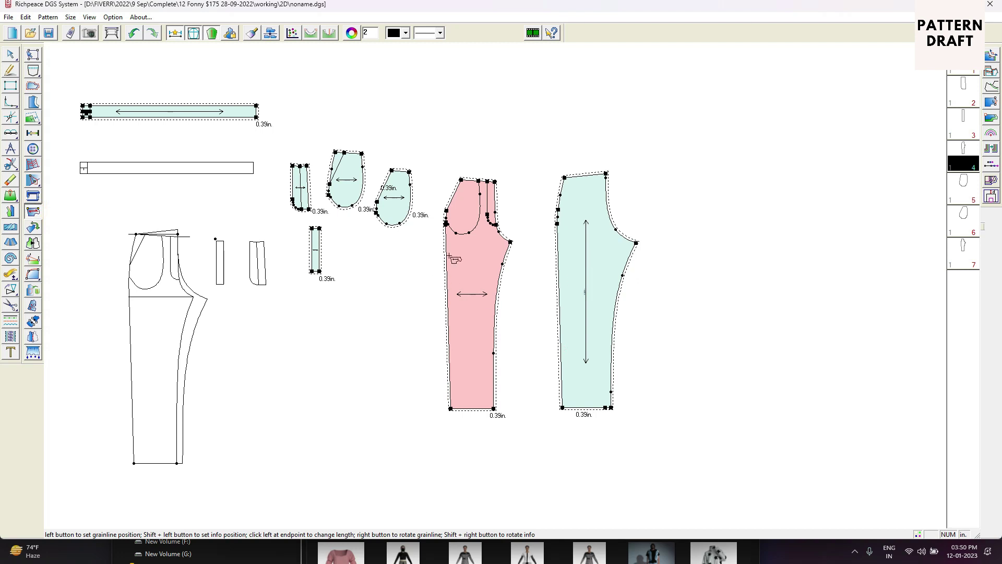
left_click(456, 246)
right_click(334, 122)
left_click(340, 109)
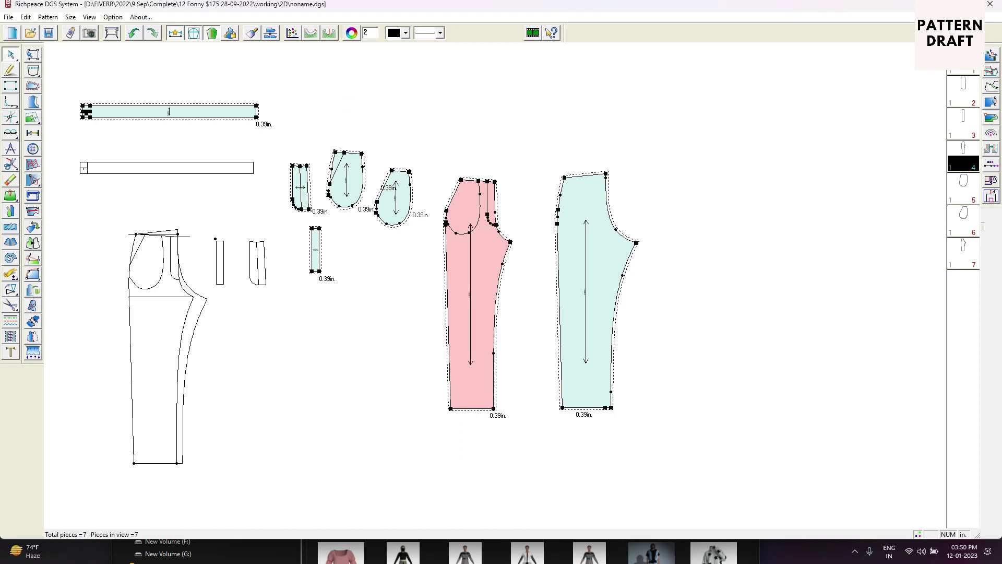
Open the waistband's pattern information and name the piece WAIST BAND CUT X 2.
middle_click(342, 105)
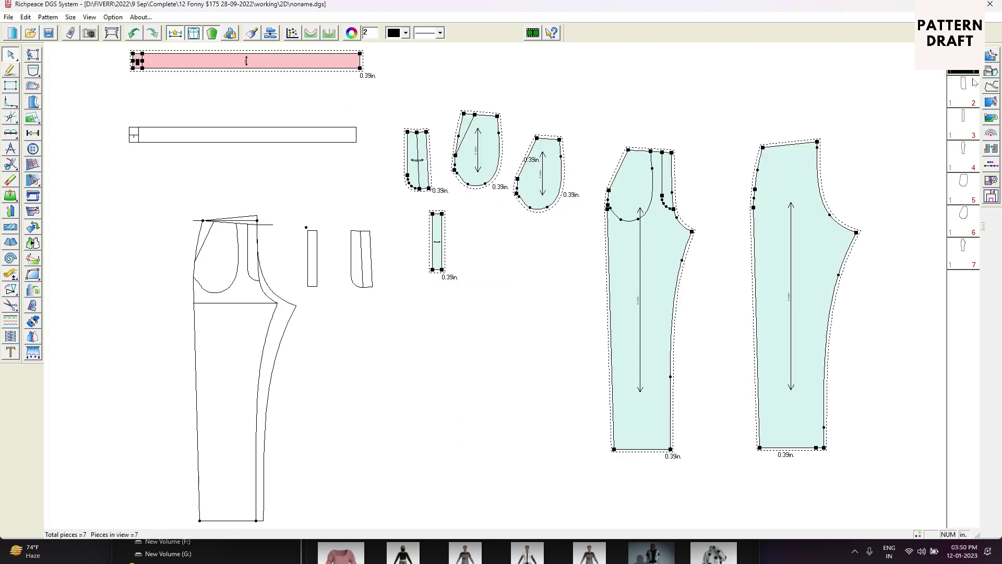
double_click(963, 59)
left_click_drag(182, 84, 459, 254)
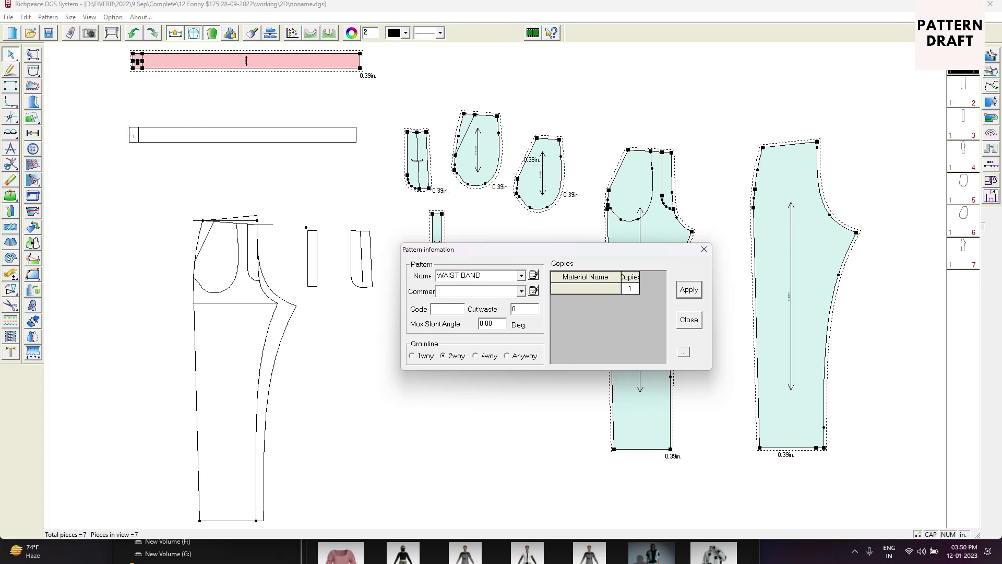
type("2")
key("Return")
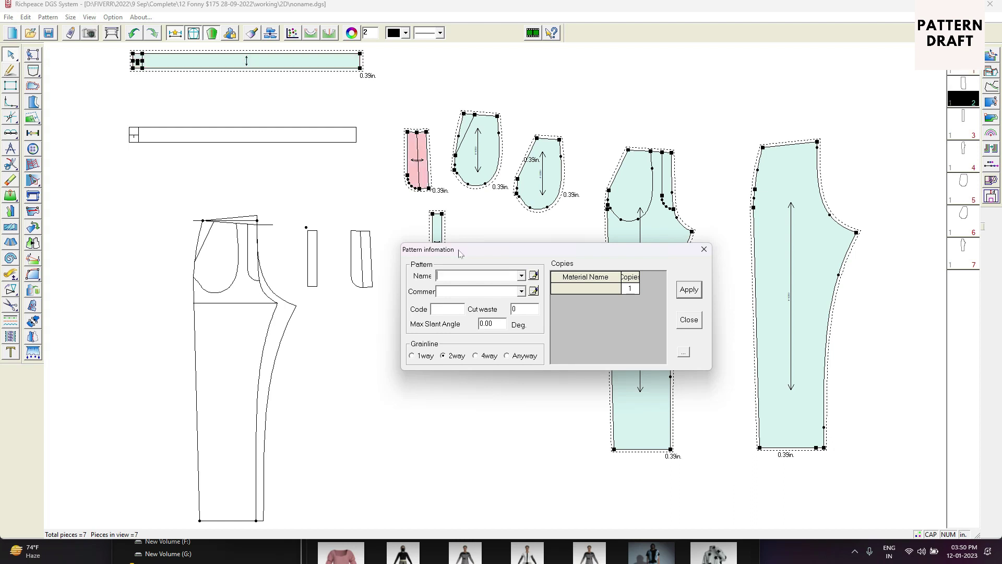
Name the curved fly piece ZIPPER FLY and the front panel FRONT CUT X 2.
type("Z")
key("BackSpace")
type("ZIPPER FLY")
key("Return")
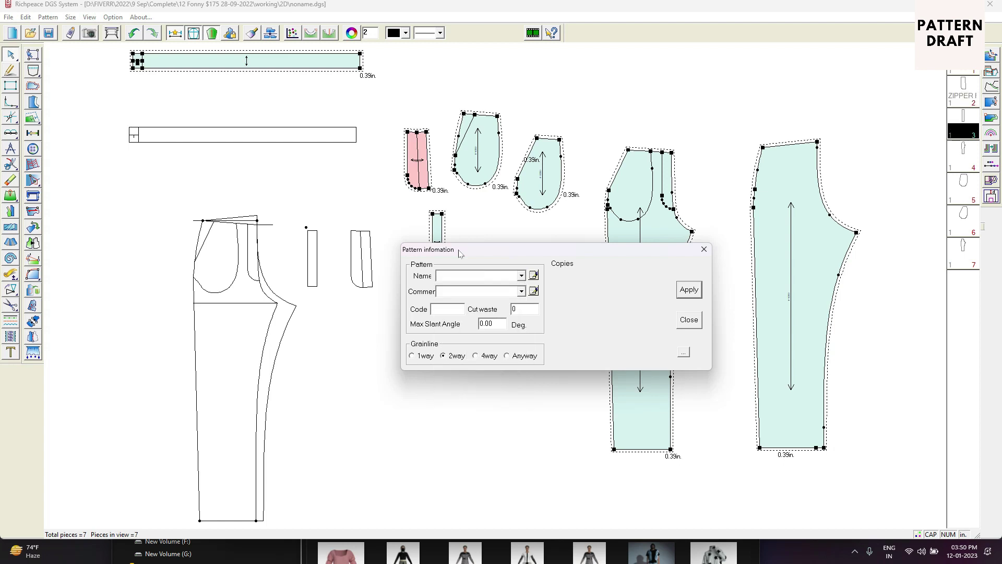
type("FRONT CUT X 2")
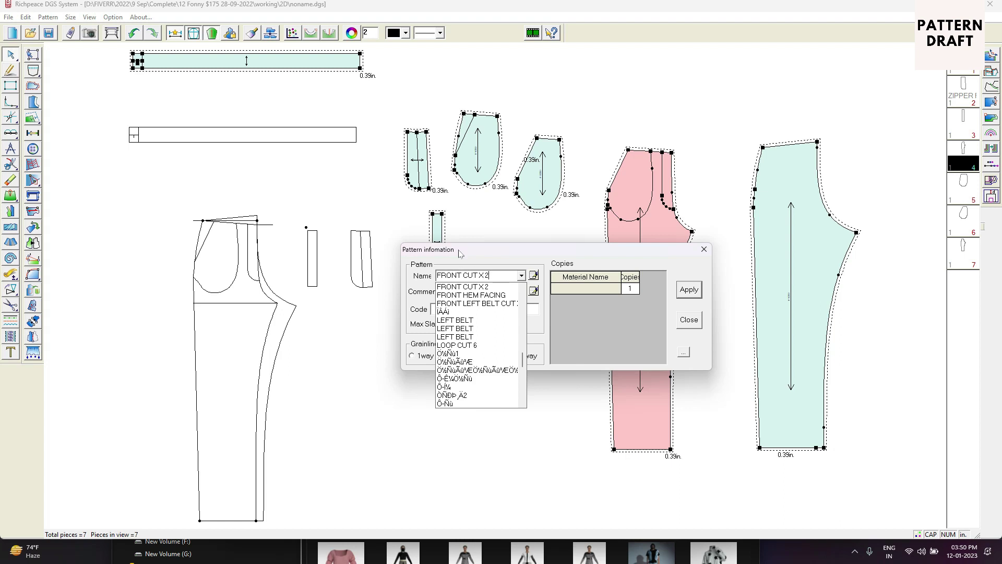
key("Return")
Name both pocket bag pieces POCKET BAG CUT X 2.
type("B")
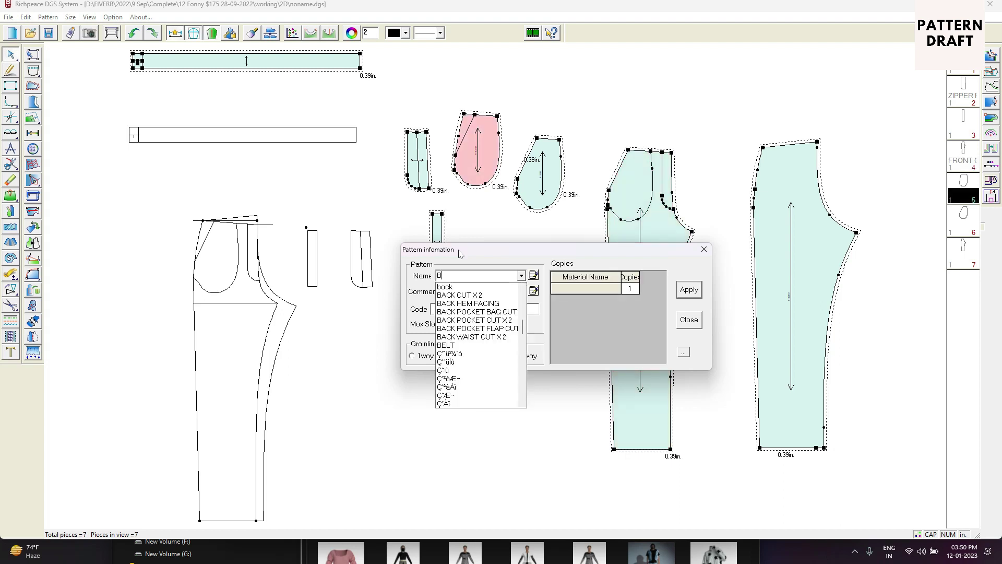
key("BackSpace")
type("P")
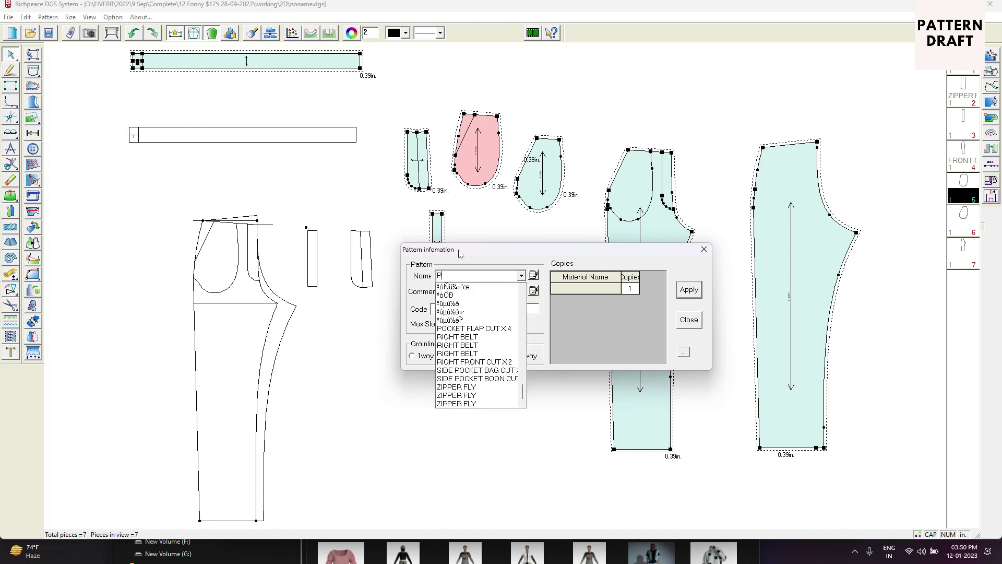
type("OCKET P")
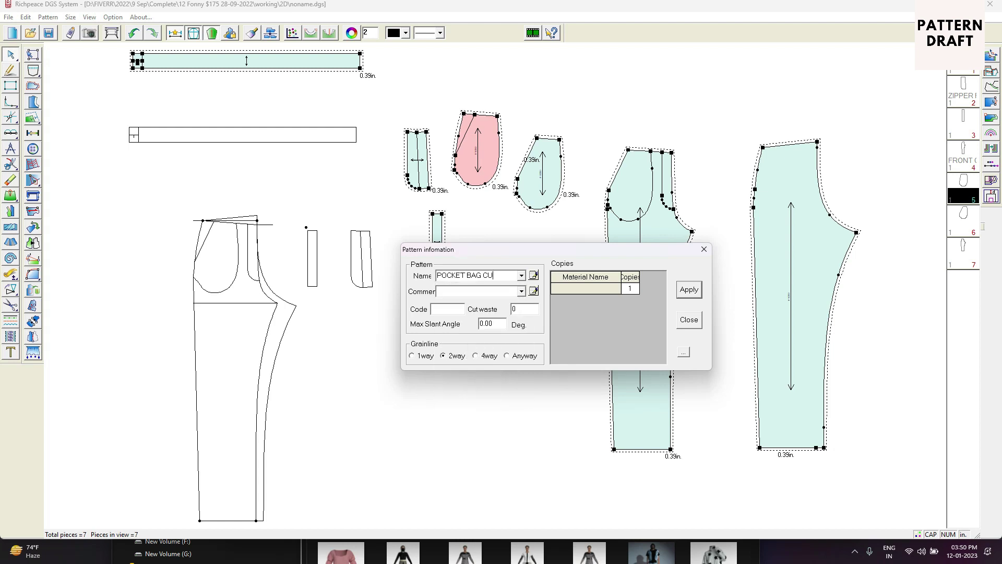
type("AG CUT X 2")
key("Return")
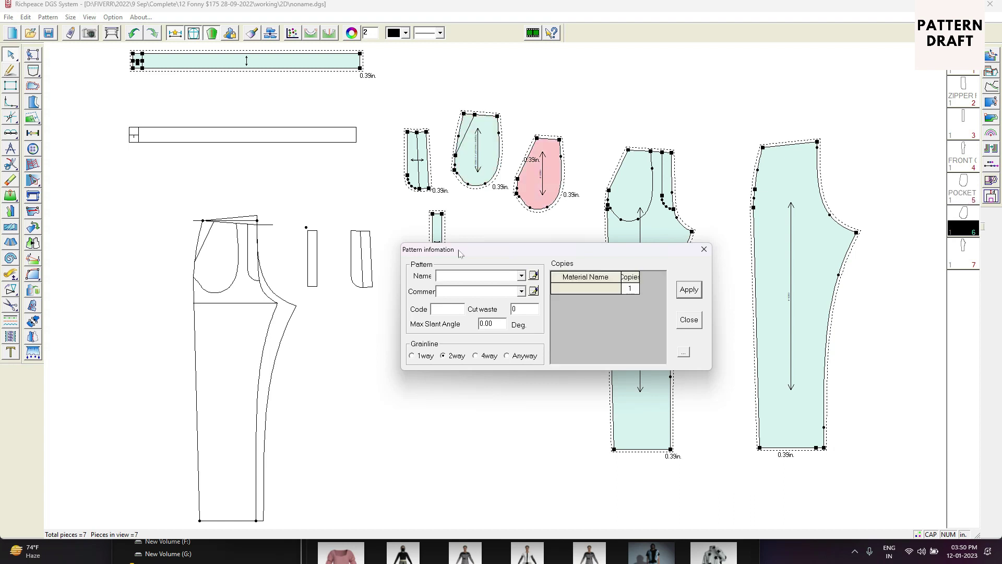
type("POCKET BA")
key("Down")
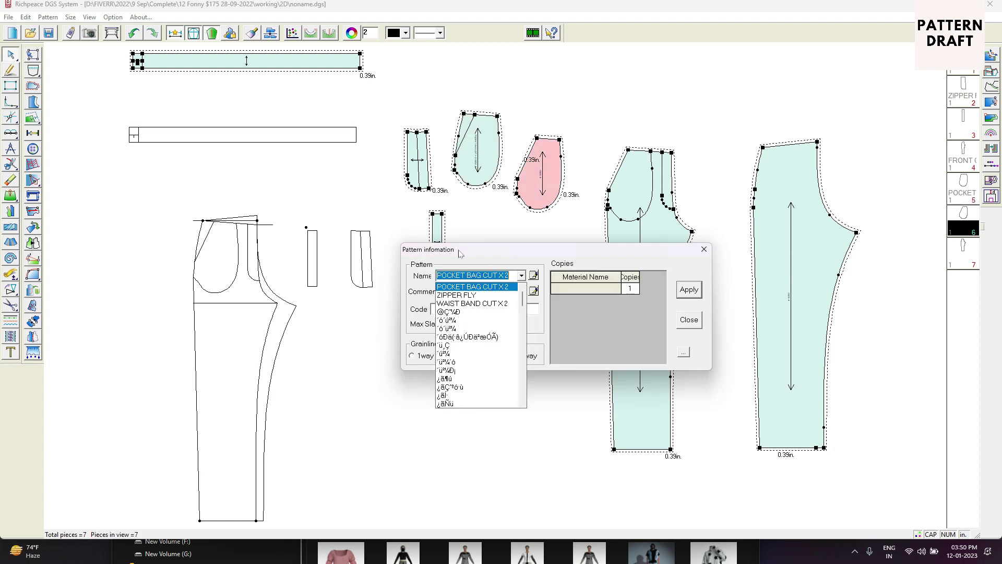
key("Return")
key("Return")
Name the back panel BACK CUT X 2 and the narrow straight piece FLY, and finish editing the pattern information.
type("BACK")
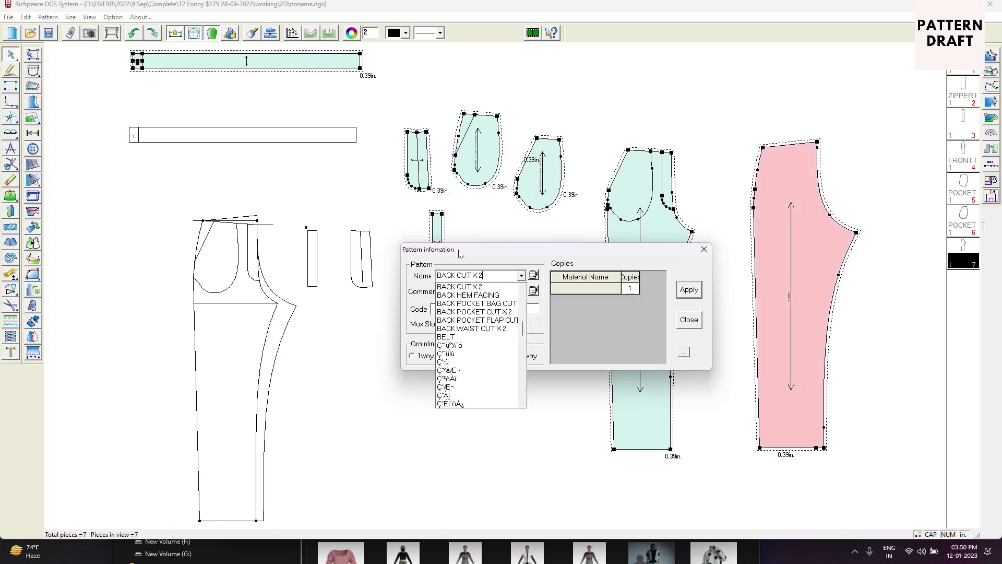
key("Return")
key("Return")
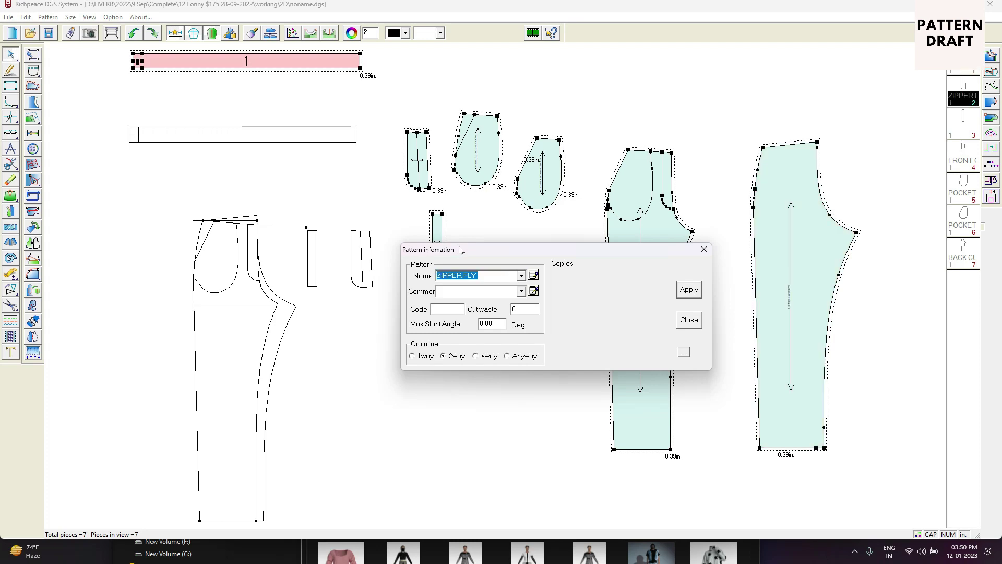
type("FLY")
key("Return")
key("Return")
key("Return")
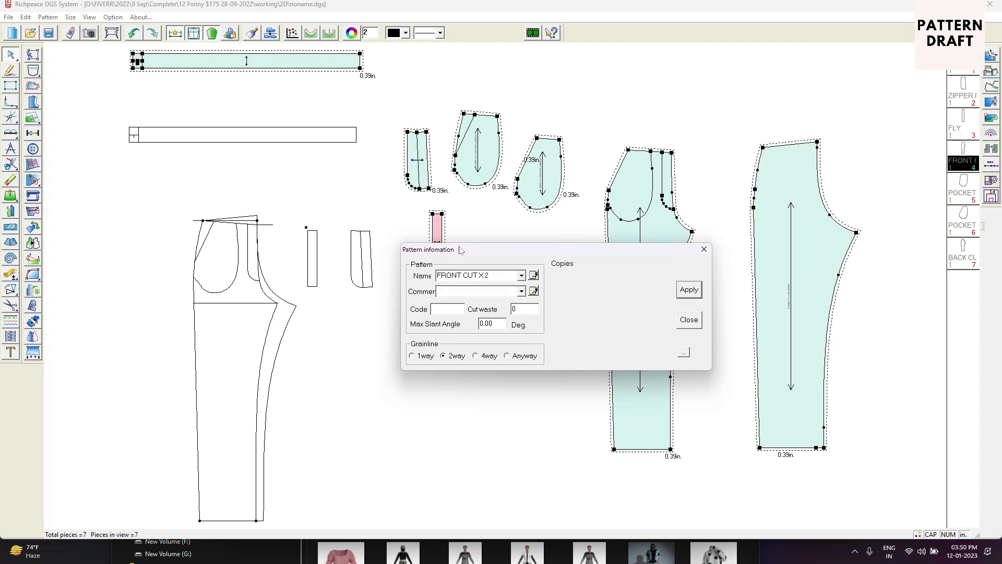
key("Escape")
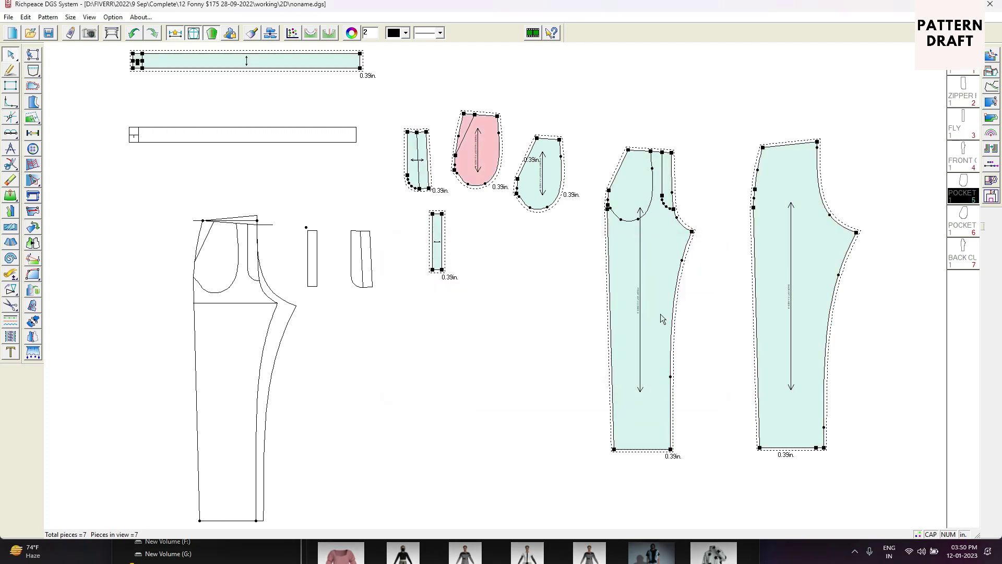
Hide the draft's construction lines, leaving only the pattern pieces on the work area.
scroll(661, 318, "up", 5)
scroll(555, 313, "down", 5)
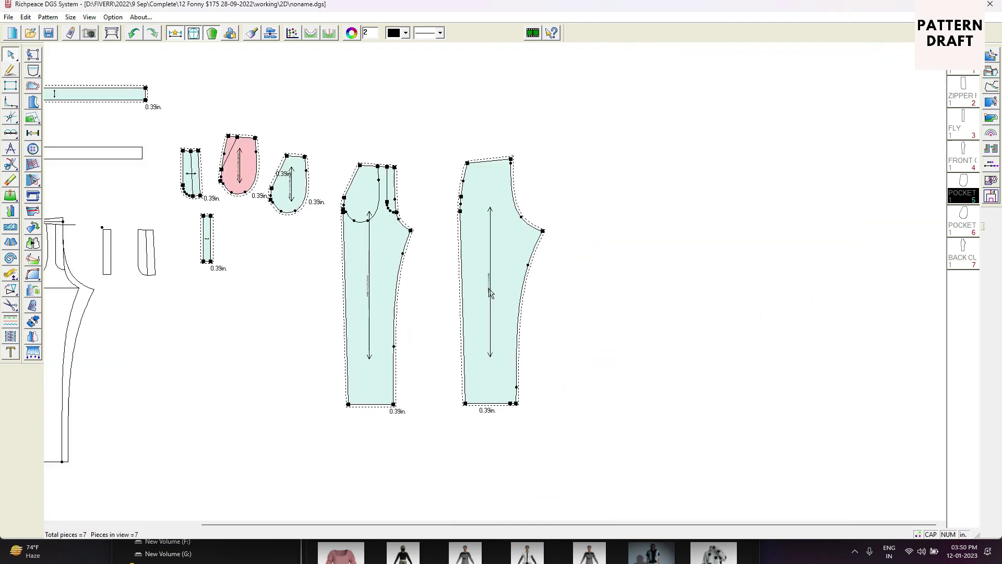
left_click(194, 38)
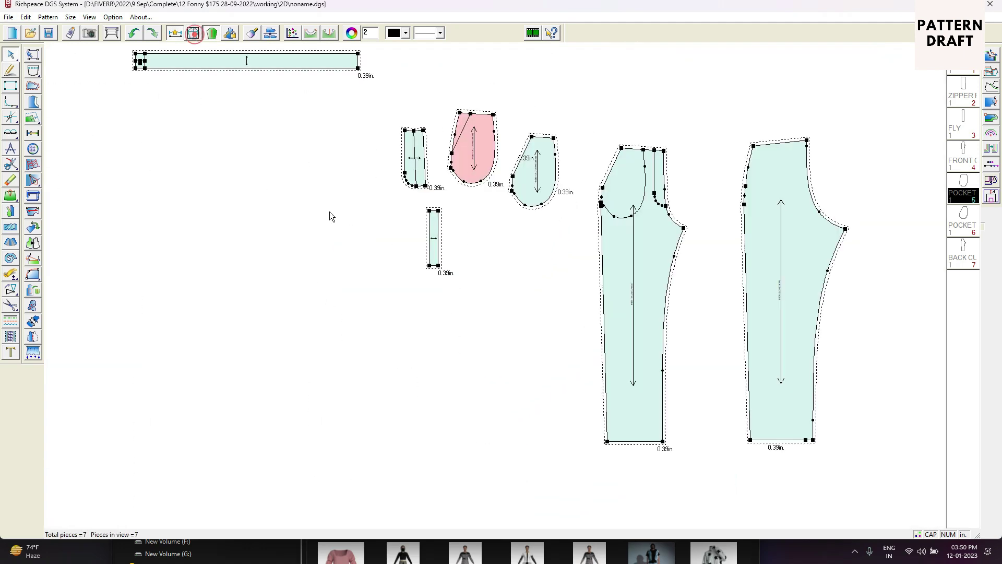
Move the waistband above the front and back panels and bring the front panel closer to the back.
scroll(331, 212, "up", 1)
key("space")
left_click_drag(741, 108, 831, 131)
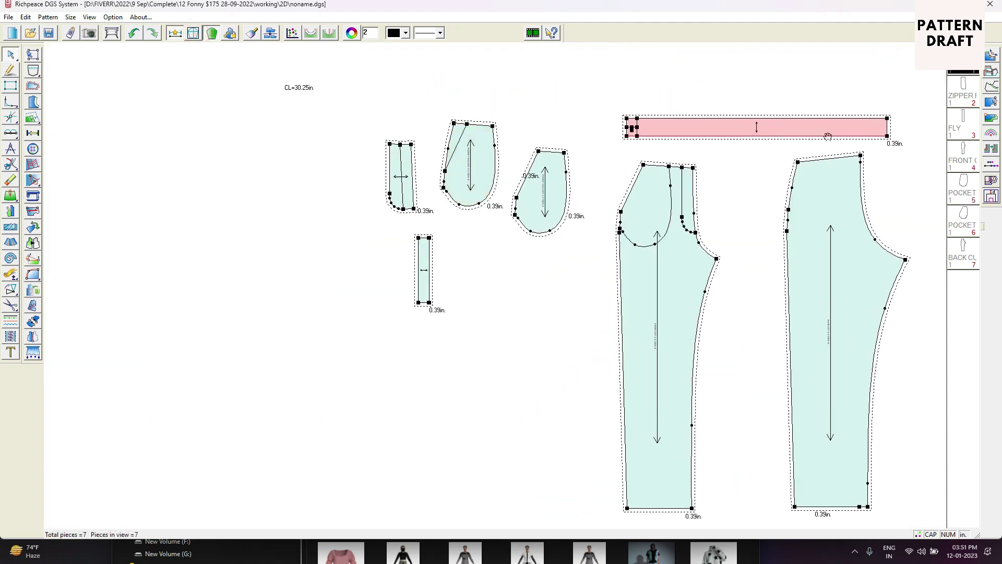
left_click_drag(709, 277, 748, 271)
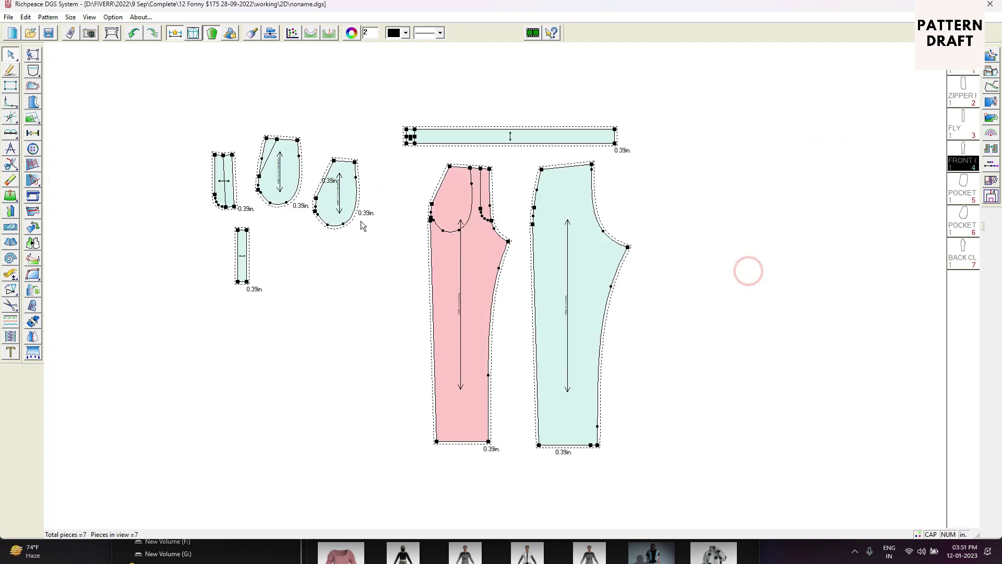
Move both pocket bag pieces to the right of the back panel, stacked one above the other.
key("space")
left_click(664, 208)
key("space")
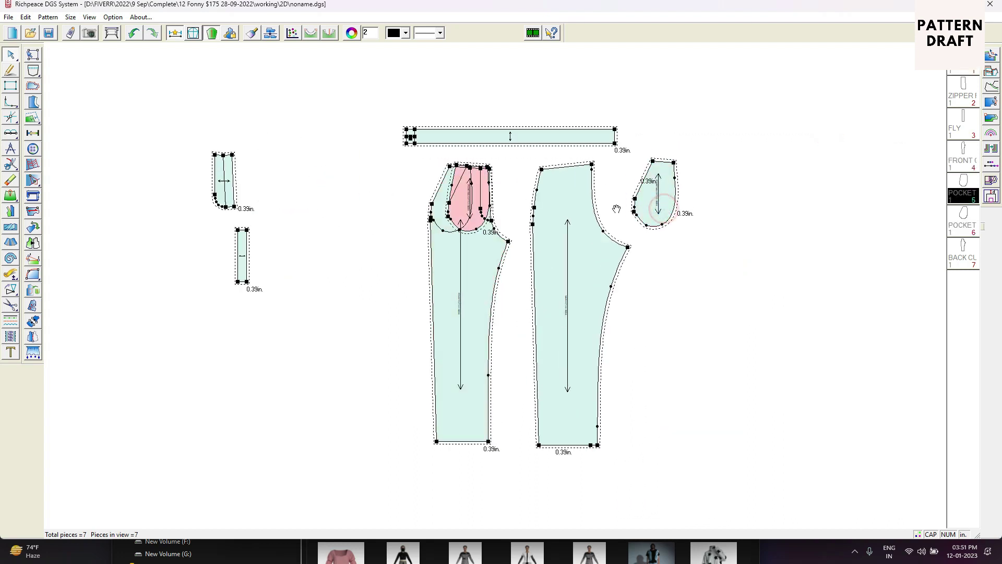
left_click(659, 282)
Place the zipper piece and the fly side by side below the pocket bags.
key("space")
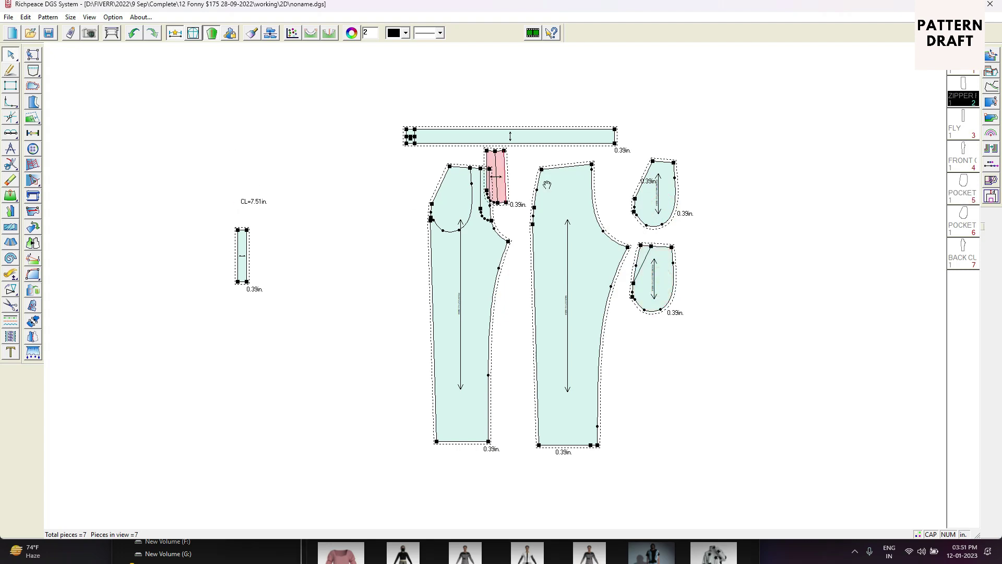
left_click_drag(546, 185, 631, 364)
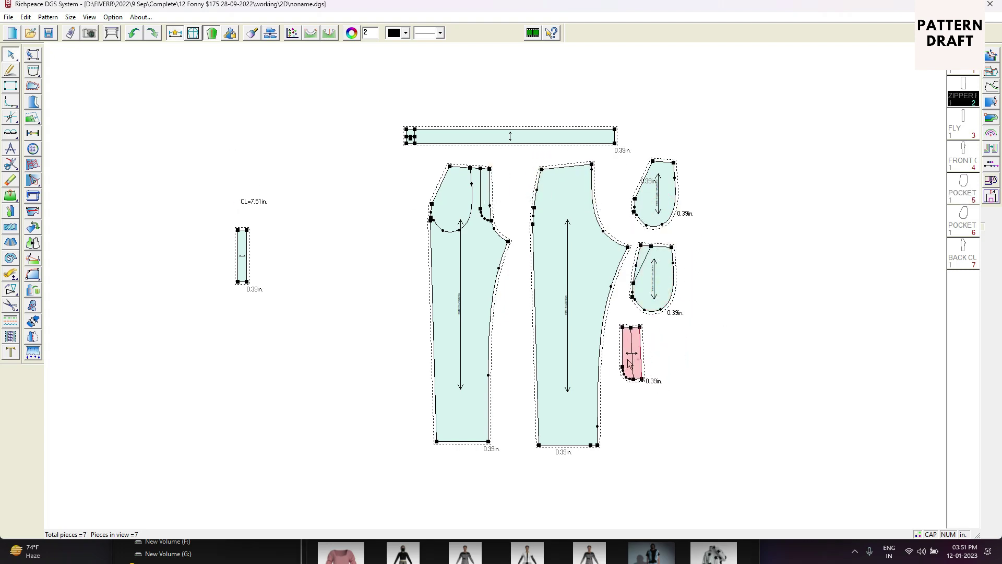
key("space")
left_click(660, 355)
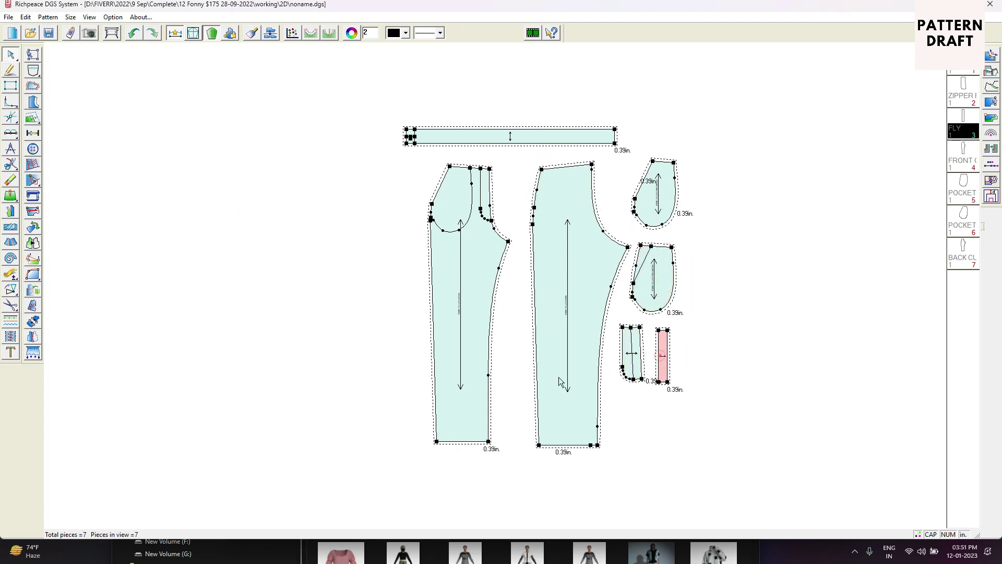
Delete the extra point on the back panel's hem and give that hem a 1 in seam allowance with corner type 1.
scroll(559, 377, "up", 5)
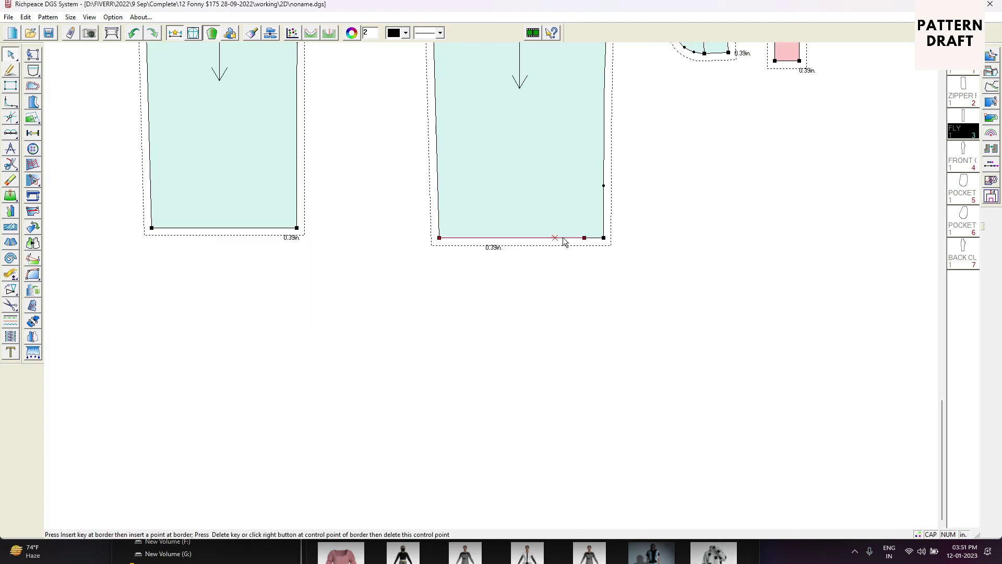
key("Delete")
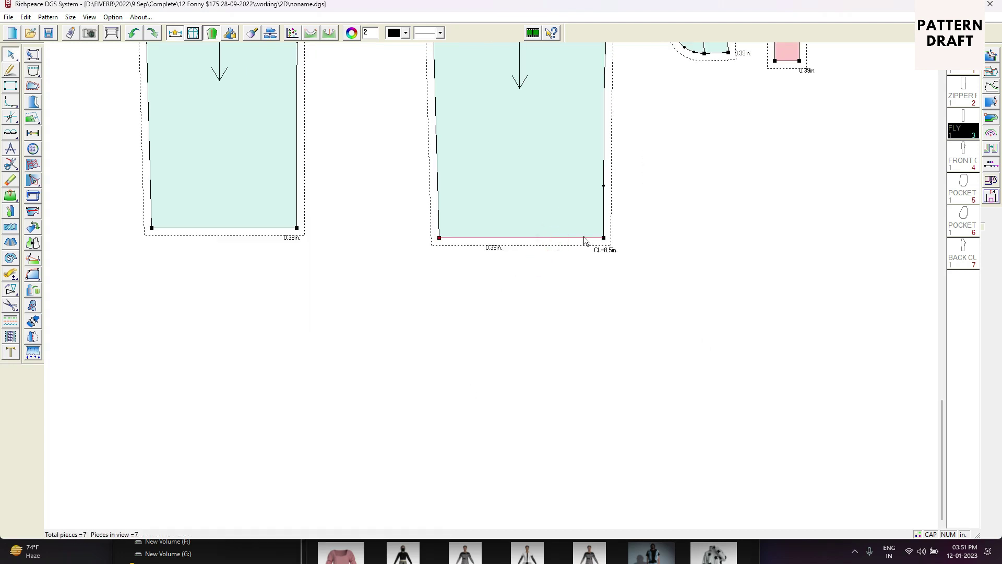
right_click(552, 275)
left_click(568, 321)
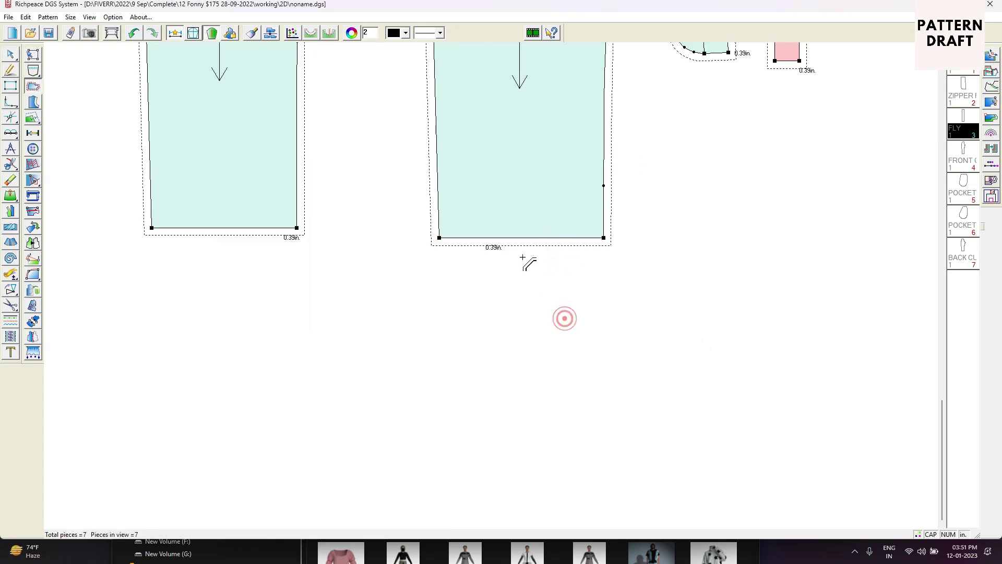
left_click(531, 238)
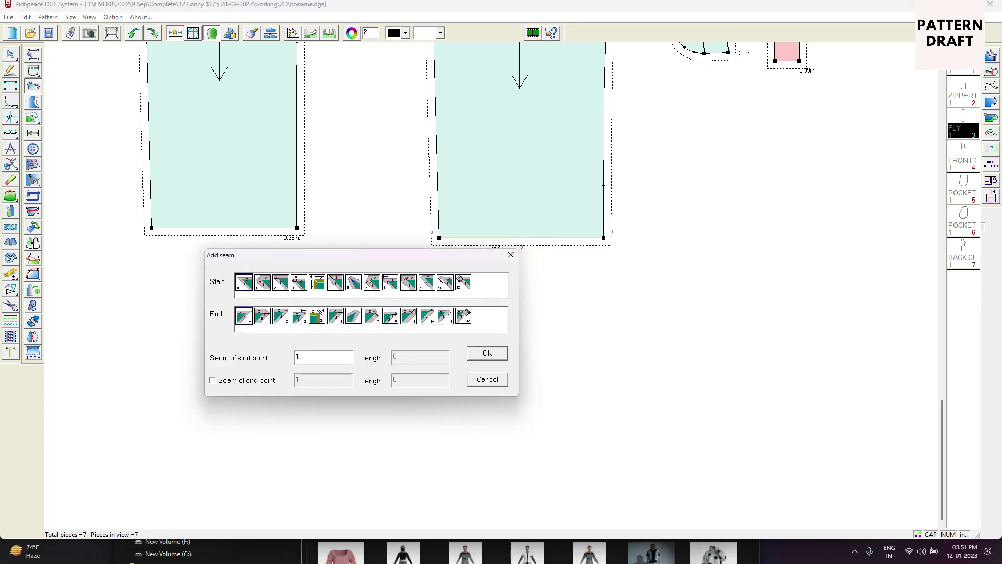
type("1")
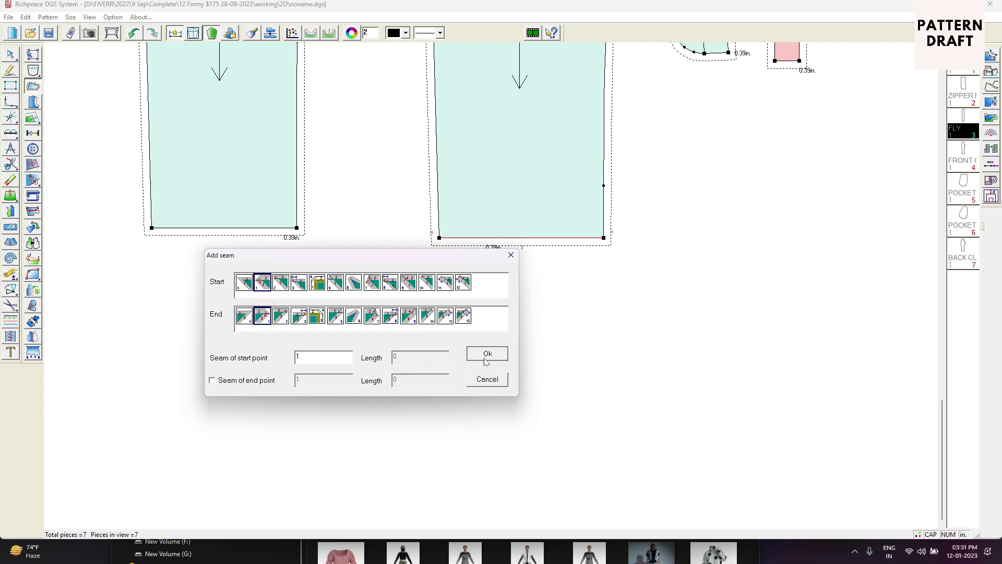
left_click(487, 353)
Give the front panel's hem a 1 in seam allowance with corner type 1 at both ends.
left_click(207, 227)
type("1")
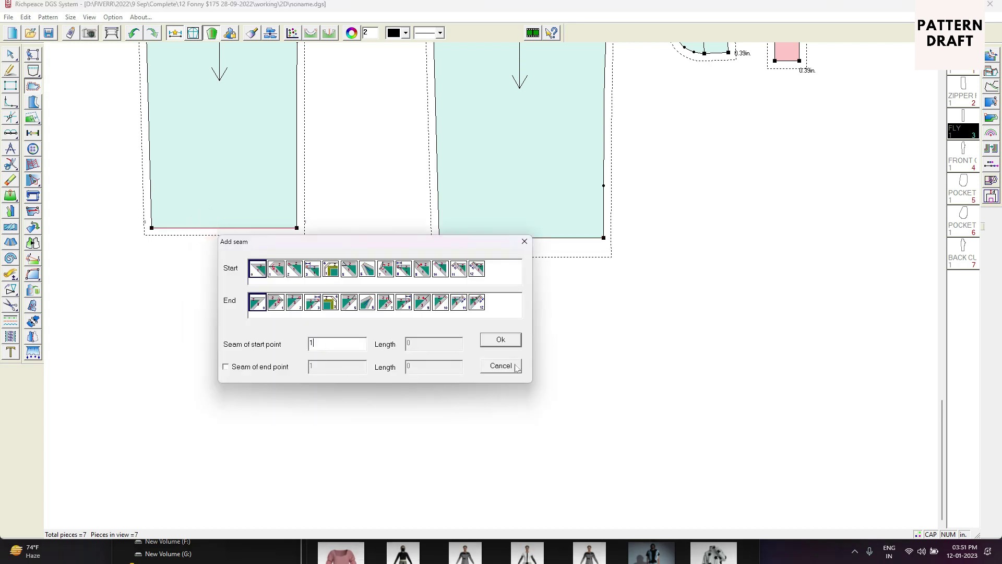
left_click(277, 269)
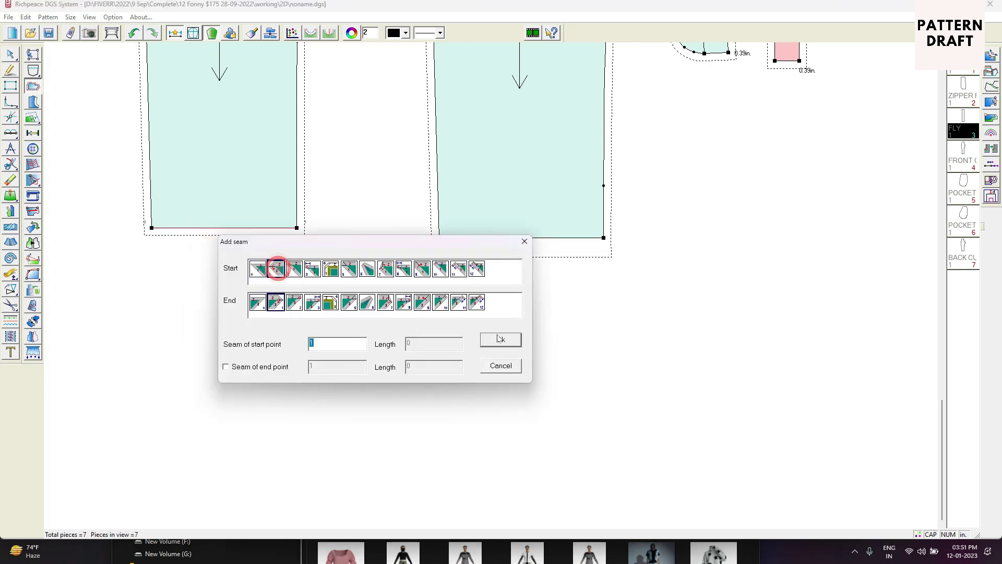
left_click(501, 340)
Move the back panel to the left side of the front panel.
scroll(365, 290, "down", 3)
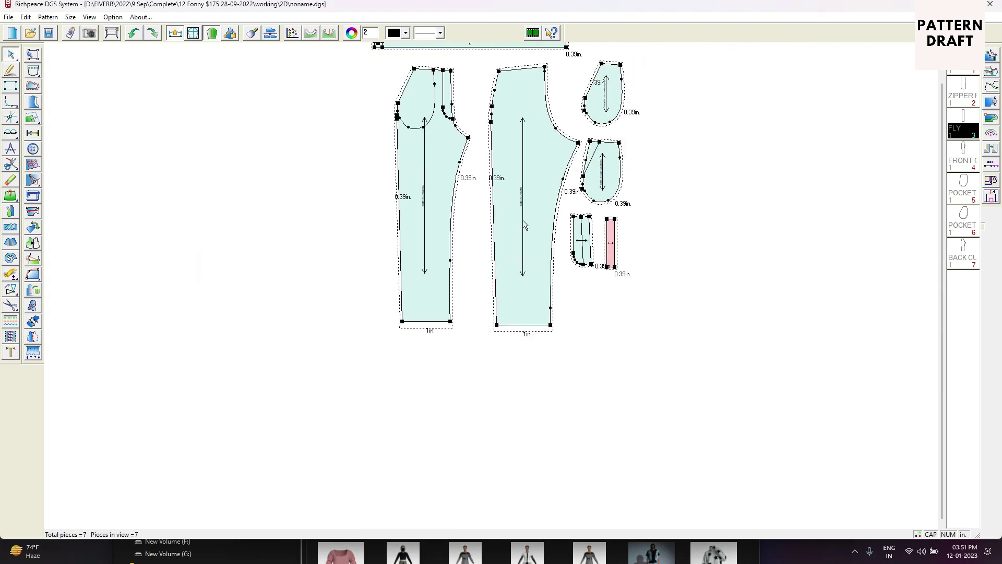
scroll(522, 220, "up", 2)
scroll(345, 178, "down", 1)
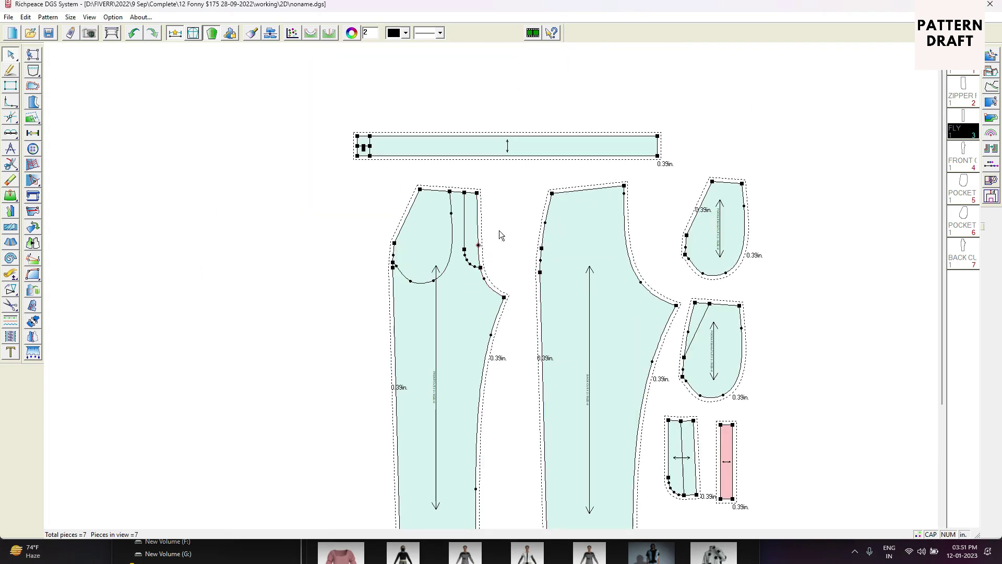
scroll(490, 286, "up", 2)
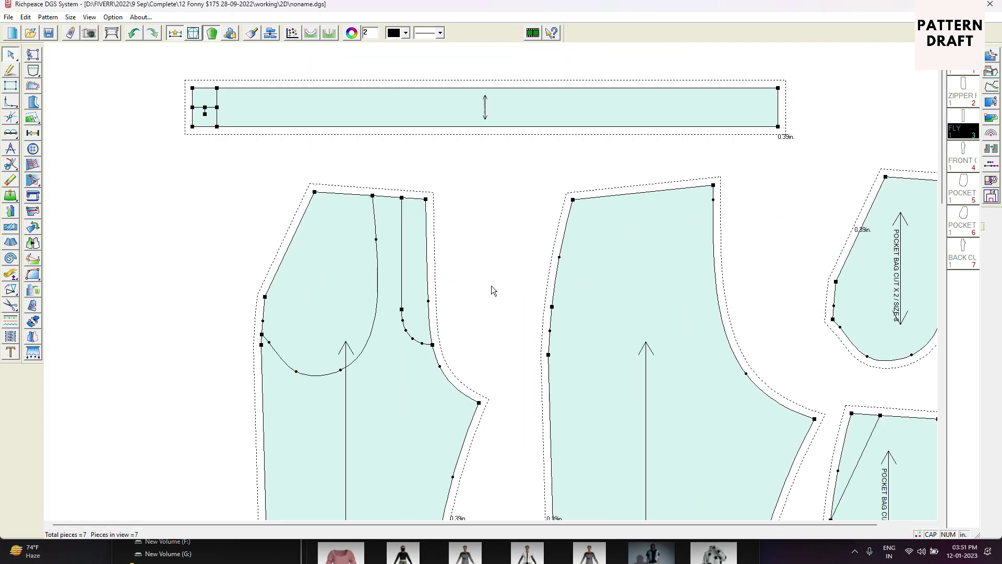
scroll(500, 310, "down", 3)
scroll(491, 282, "up", 2)
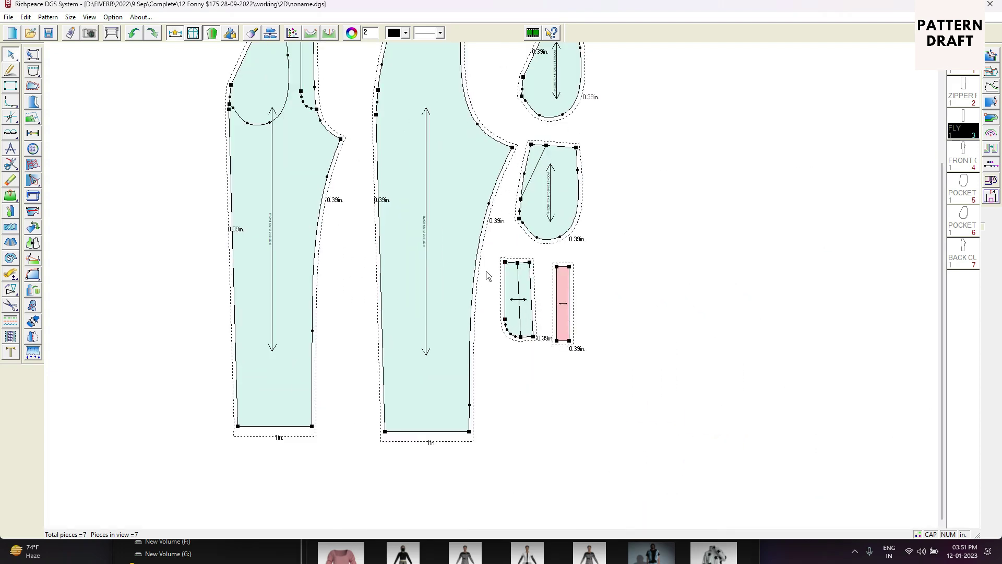
key("space")
left_click(100, 235)
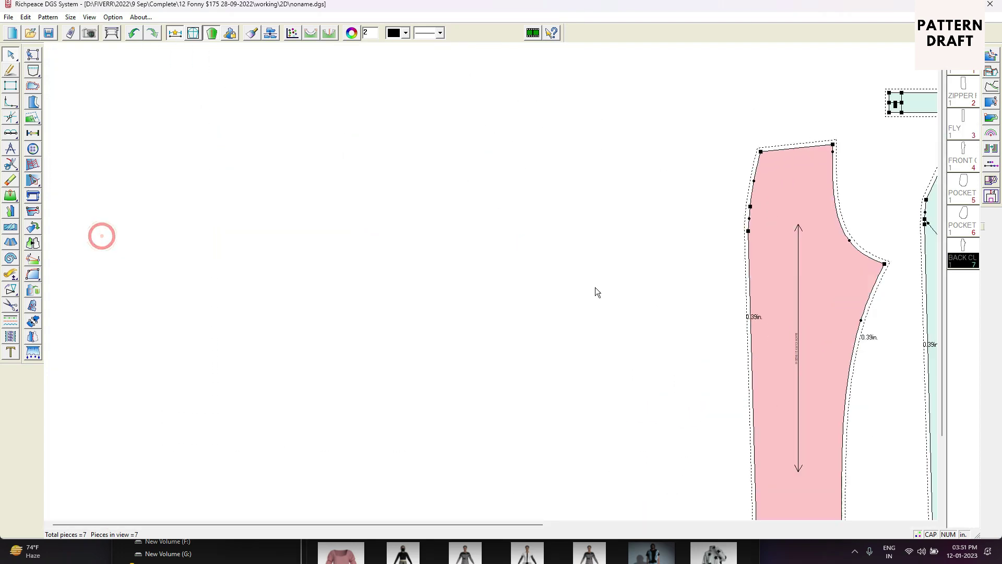
Flip the back panel horizontally and set it close beside the front panel.
right_click(665, 312)
left_click(661, 335)
right_click(663, 316)
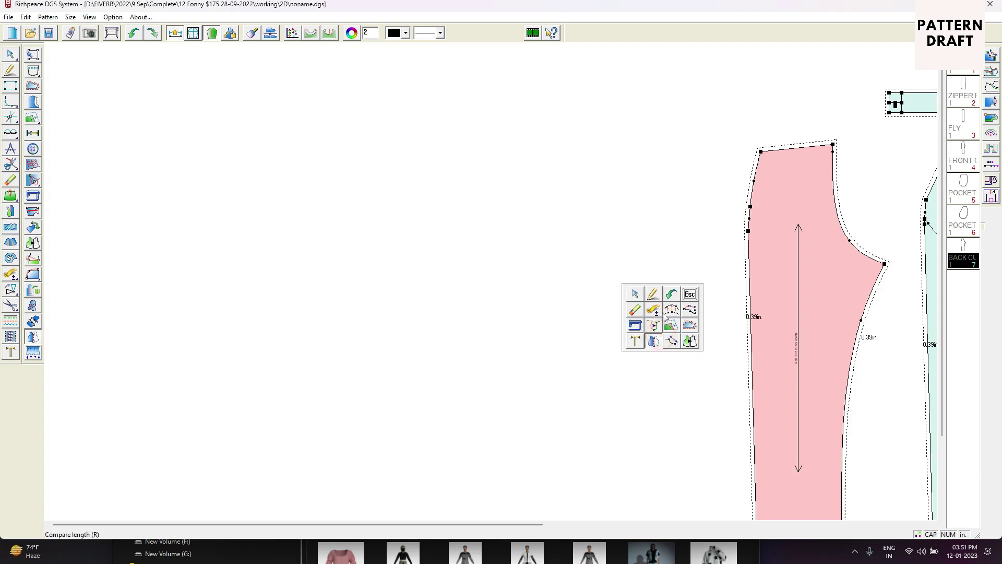
left_click(688, 345)
left_click(765, 349)
scroll(763, 347, "down", 3)
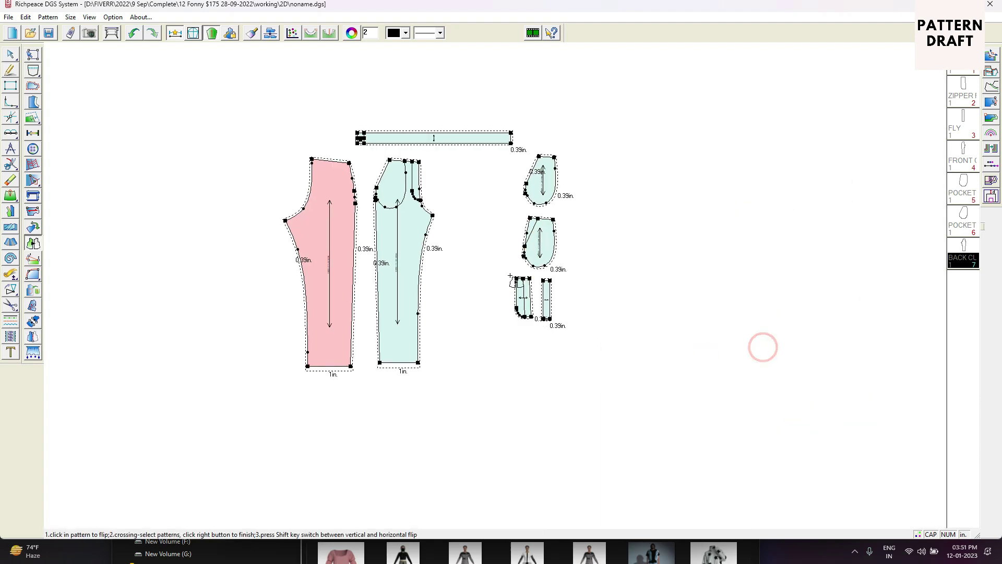
scroll(293, 230, "up", 1)
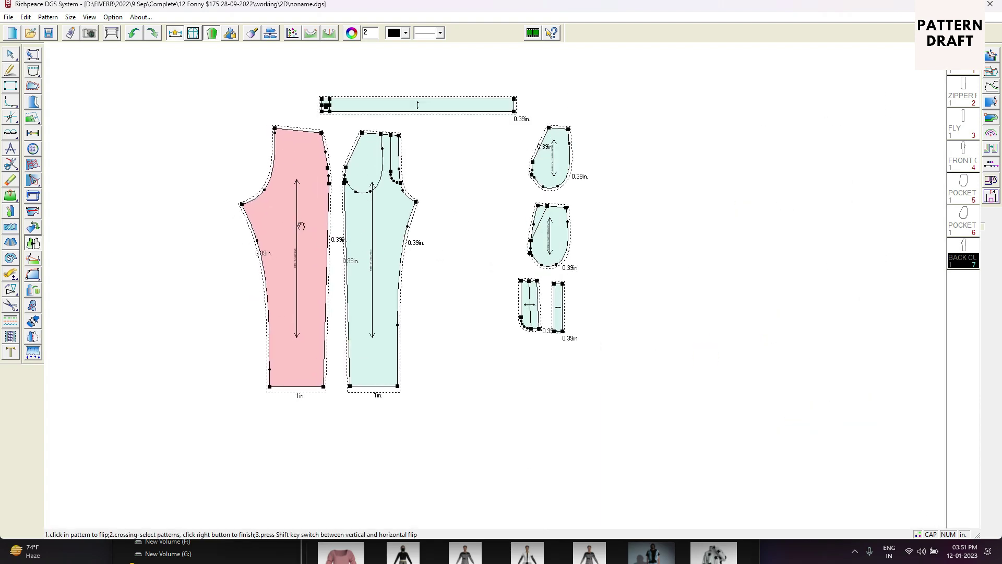
left_click(302, 226)
Shift the waistband left above both panels and bring the pocket bags, zipper piece and fly close to the front panel.
right_click(401, 169)
left_click(414, 174)
scroll(415, 178, "up", 2)
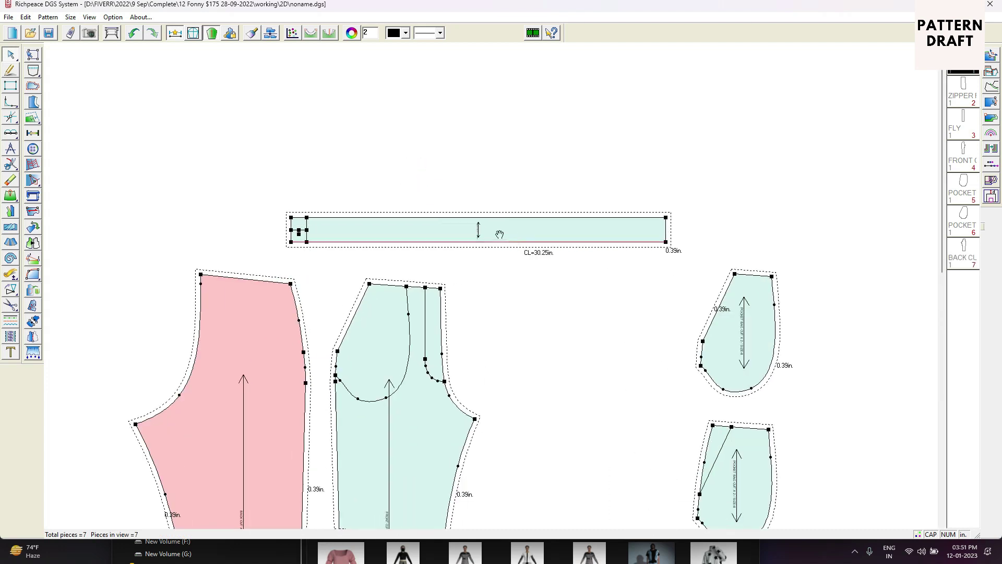
left_click_drag(497, 231, 387, 243)
left_click_drag(737, 339, 477, 327)
scroll(496, 296, "down", 3)
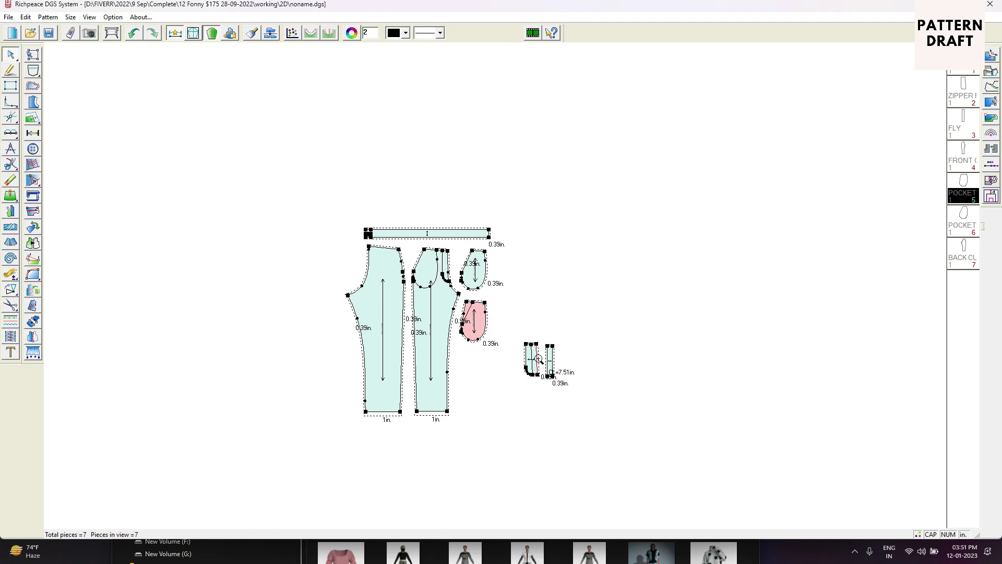
left_click_drag(539, 359, 481, 365)
right_click(534, 293)
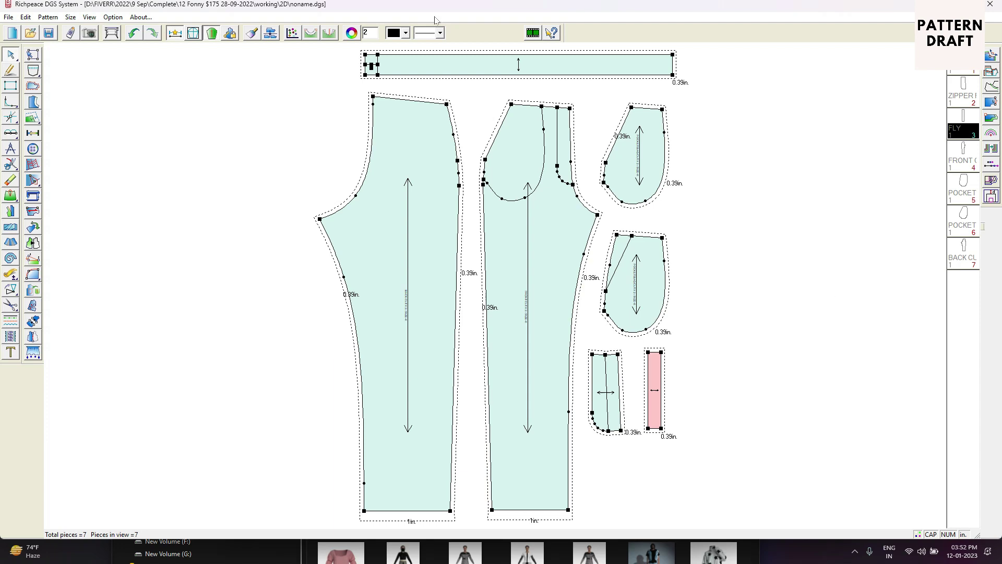
Add one drill mark with zero offset at the centre of the marked section on the waistband's left end.
scroll(490, 312, "up", 5)
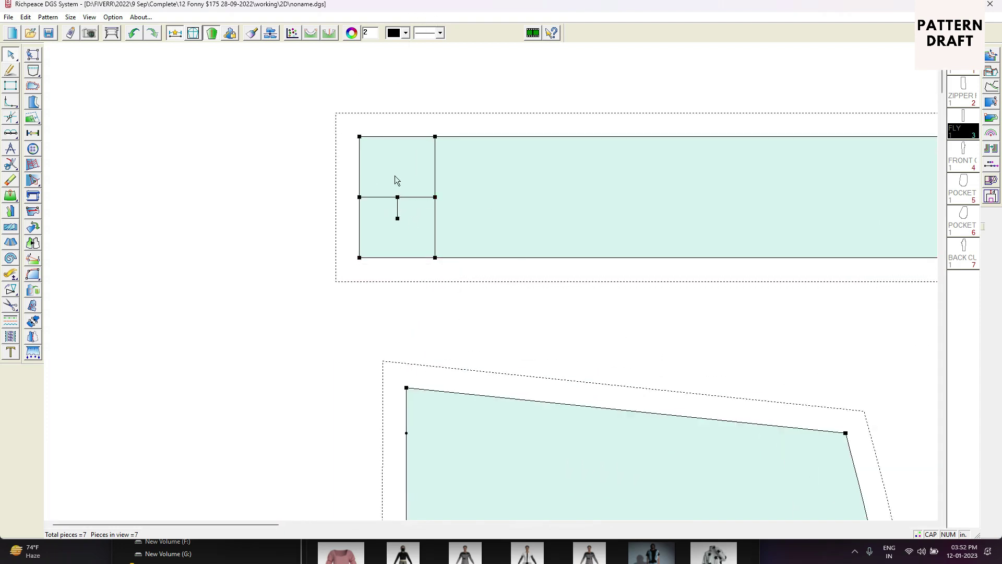
scroll(381, 181, "up", 4)
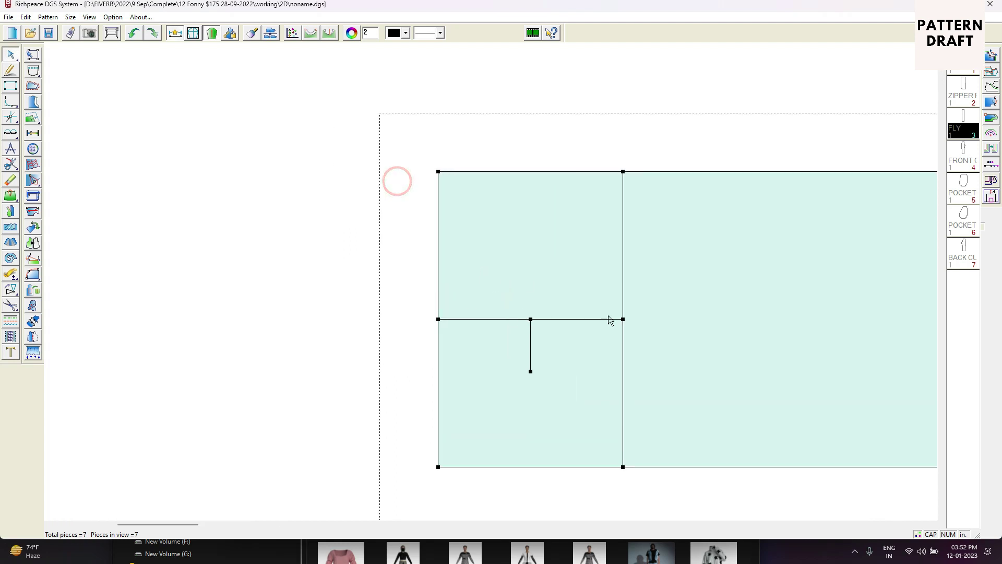
left_click(30, 149)
left_click(531, 319)
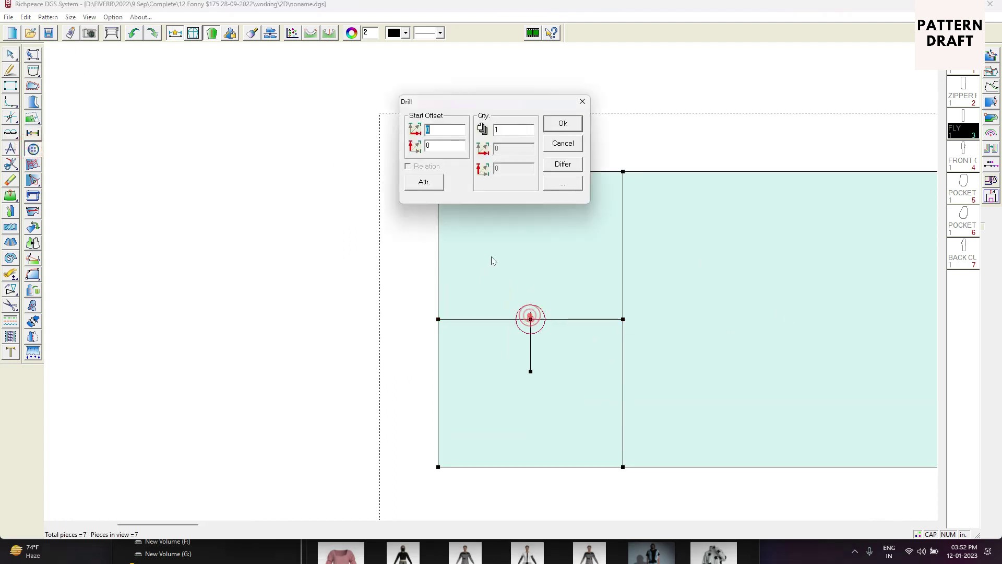
left_click(572, 127)
Erase the horizontal centre line and the short vertical line around the waistband's drill mark.
right_click(520, 276)
left_click(527, 281)
key("e")
left_click_drag(586, 309, 581, 374)
left_click_drag(526, 362, 582, 360)
right_click(571, 249)
left_click(578, 259)
Draw a parallel line 1.25 in inside the right end of the waistband.
scroll(554, 282, "down", 5)
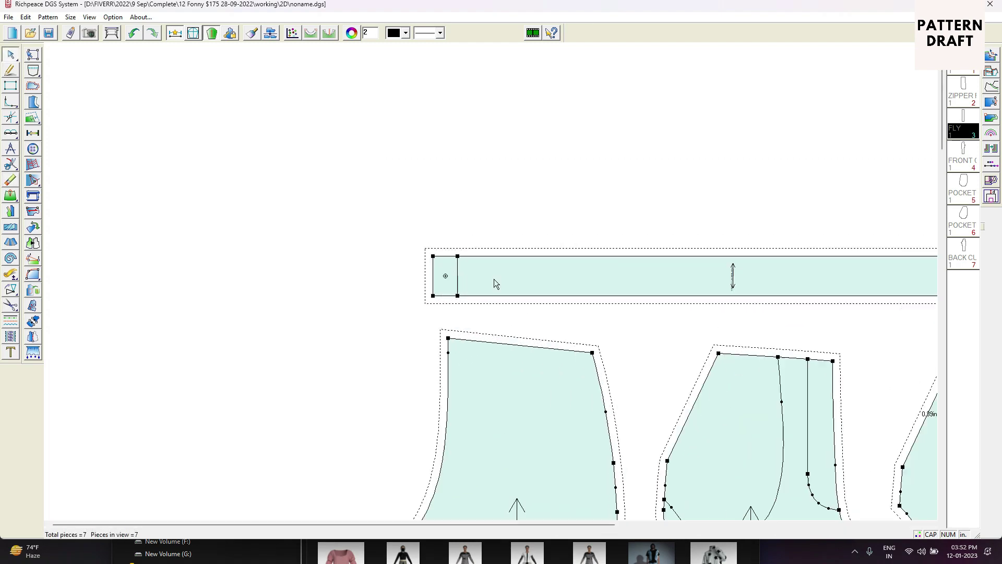
scroll(493, 278, "up", 1)
scroll(468, 279, "down", 5)
middle_click_drag(745, 273, 493, 297)
scroll(493, 297, "up", 7)
right_click(490, 302)
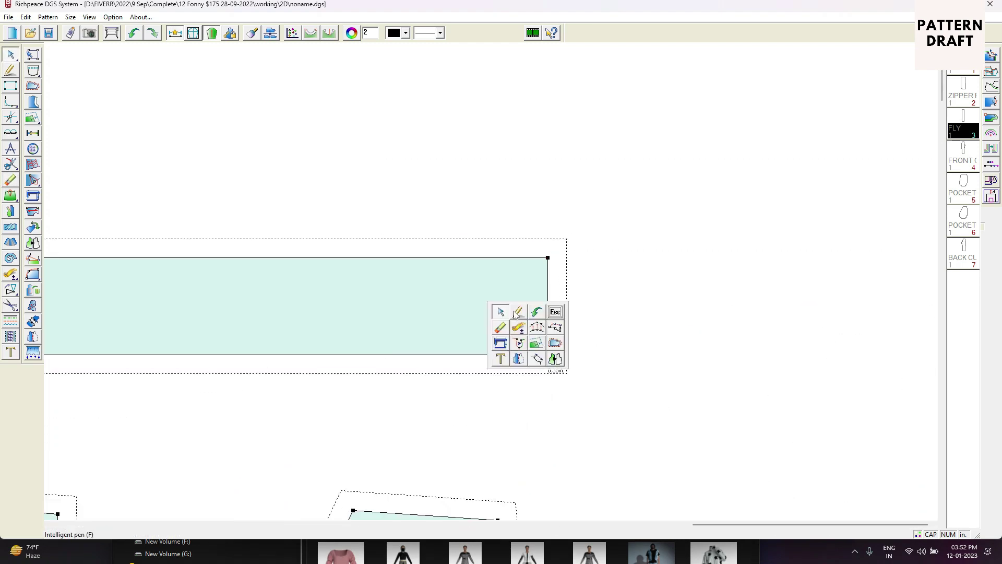
left_click(516, 309)
left_click_drag(547, 290, 509, 296)
left_click(509, 296)
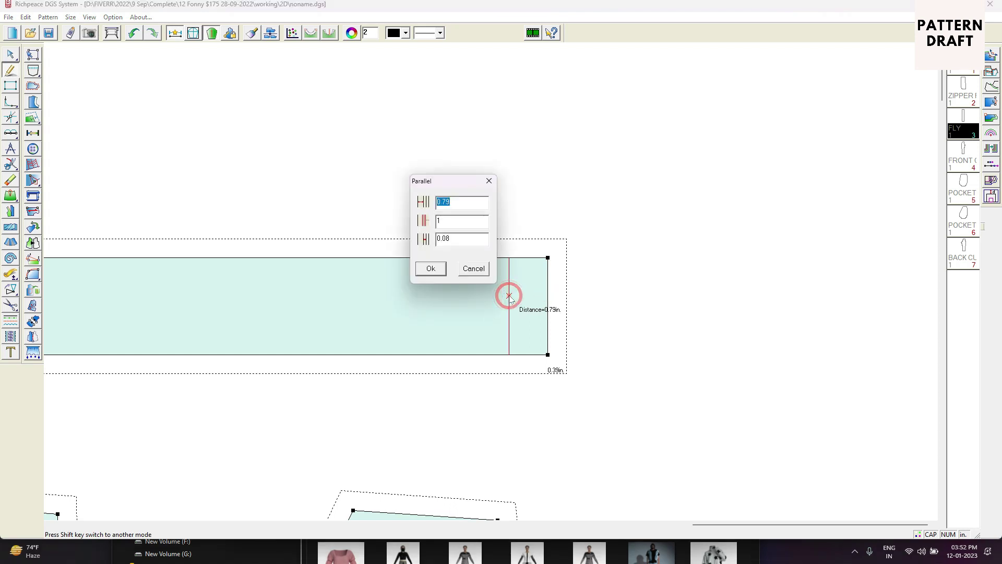
type("1.25")
key("Return")
key("Escape")
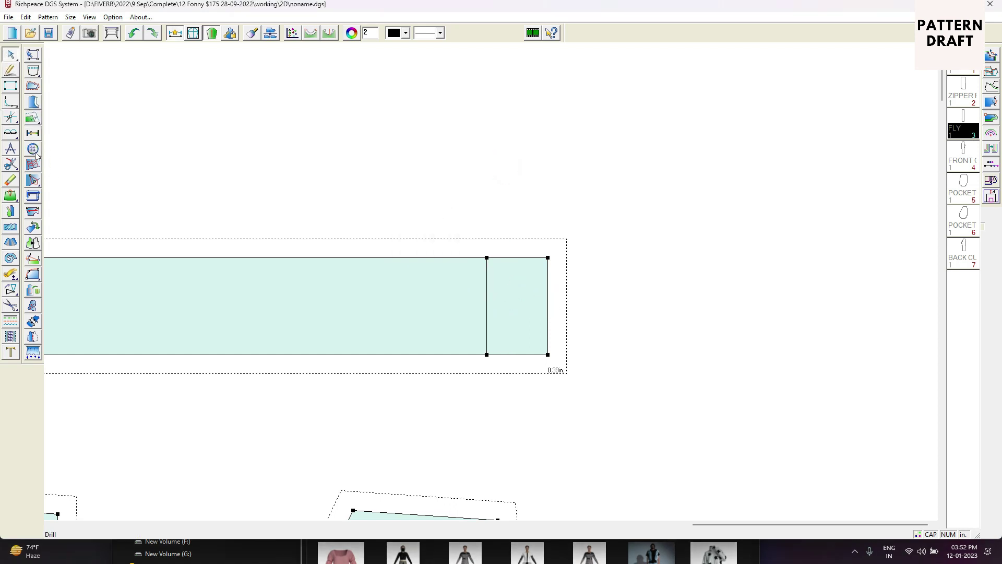
Draw a horizontal centre line across the waistband's right end section and a 0.4 in line down from its midpoint.
mouse_move(35, 115)
right_click(500, 282)
left_click(522, 288)
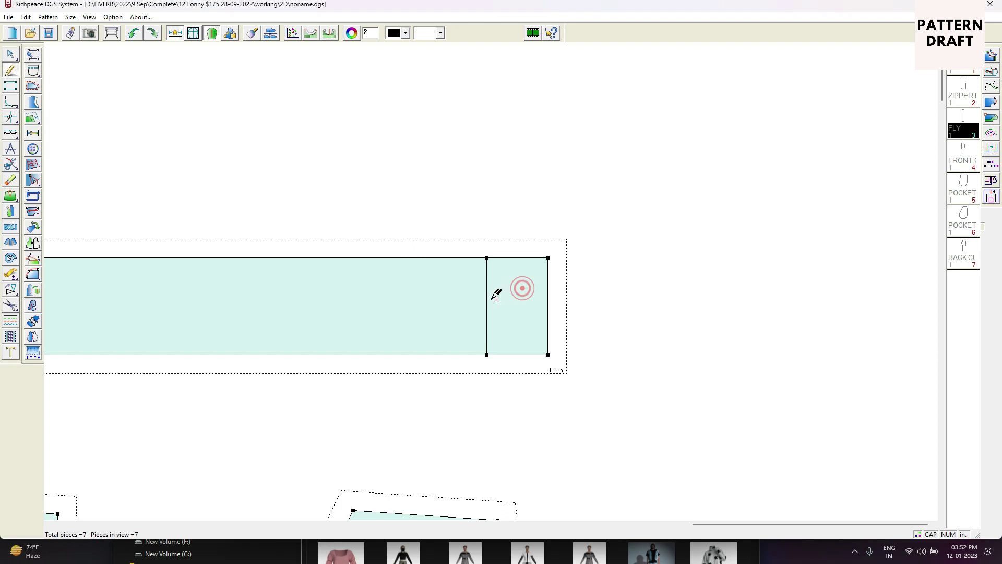
left_click(487, 306)
left_click(548, 306)
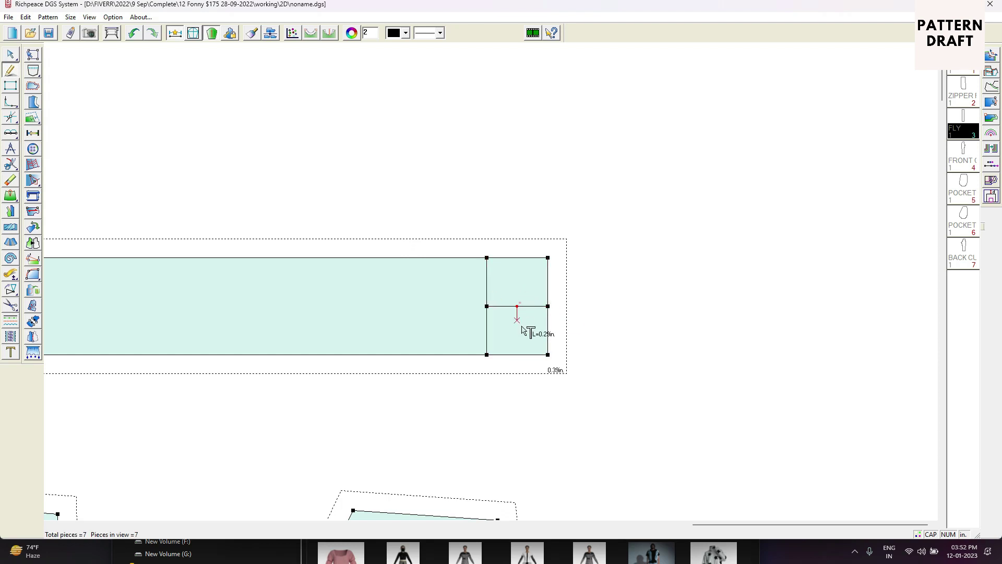
left_click(519, 324)
type("0.4")
left_click(438, 298)
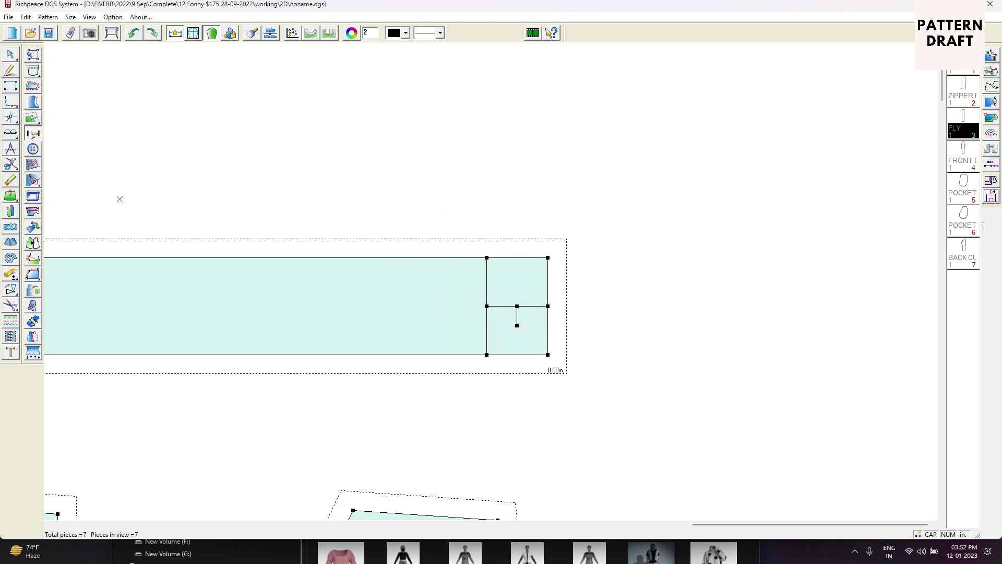
Add one horizontal buttonhole 0.59 in long at the centre point of the waistband's right end section.
left_click(33, 134)
left_click(516, 306)
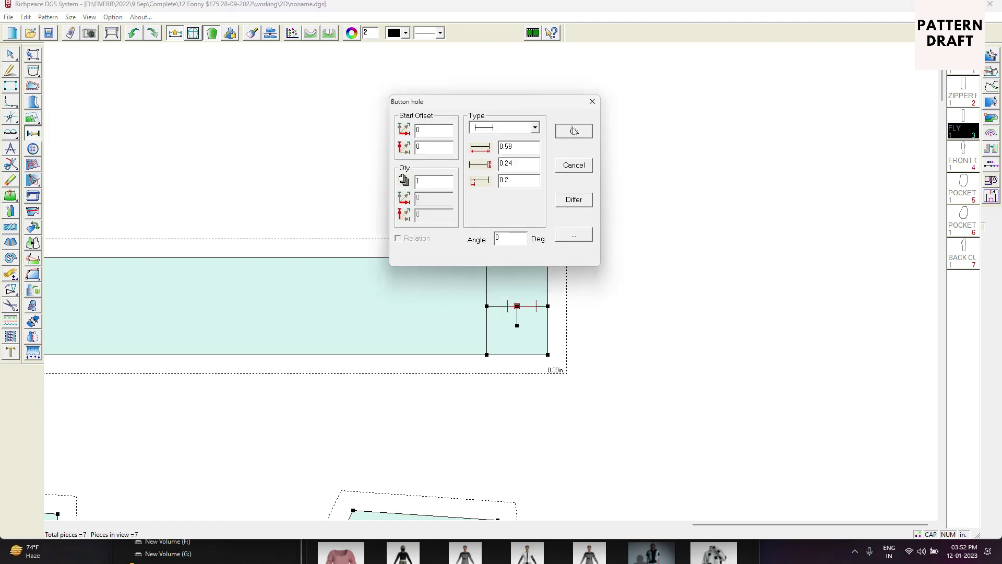
left_click(573, 131)
Erase the guide lines around the buttonhole and the vertical line beside the drill mark on the waistband.
right_click(502, 271)
left_click(513, 297)
mouse_move(506, 273)
left_mouse_down()
mouse_move(500, 309)
mouse_move(466, 336)
mouse_move(482, 335)
mouse_move(462, 333)
left_mouse_up()
left_click(516, 324)
scroll(433, 261, "down", 5)
middle_click_drag(137, 266, 478, 285)
scroll(413, 289, "up", 3)
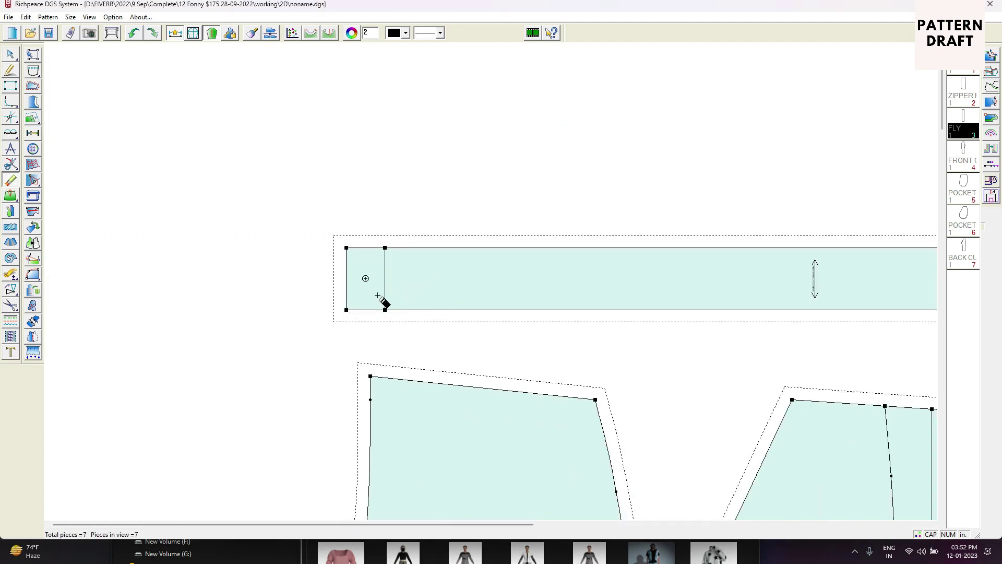
right_click(477, 247)
left_click(489, 210)
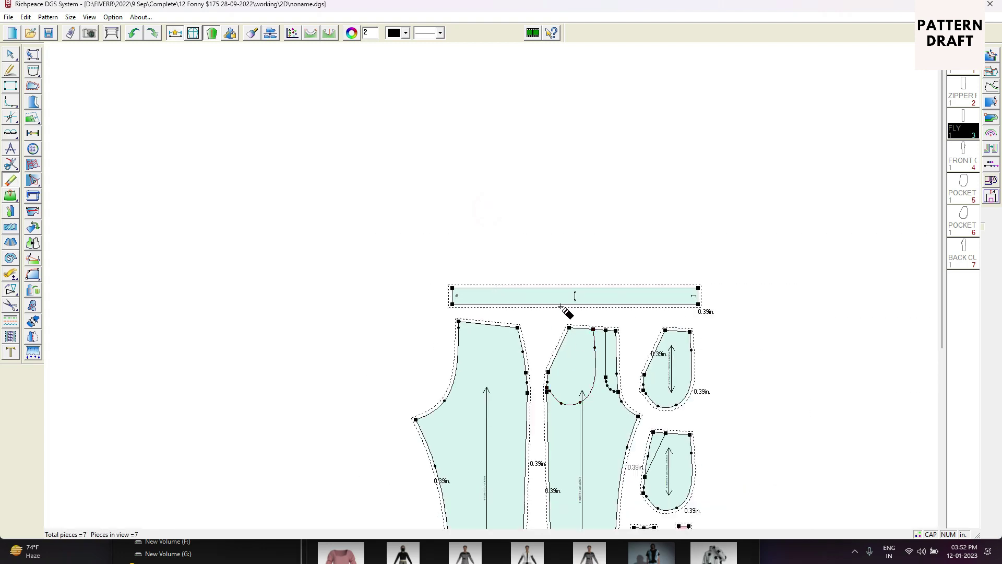
Save the pattern file and return to the selection tool.
key("ctrl+s")
left_click(839, 205)
right_click(782, 205)
left_click(778, 169)
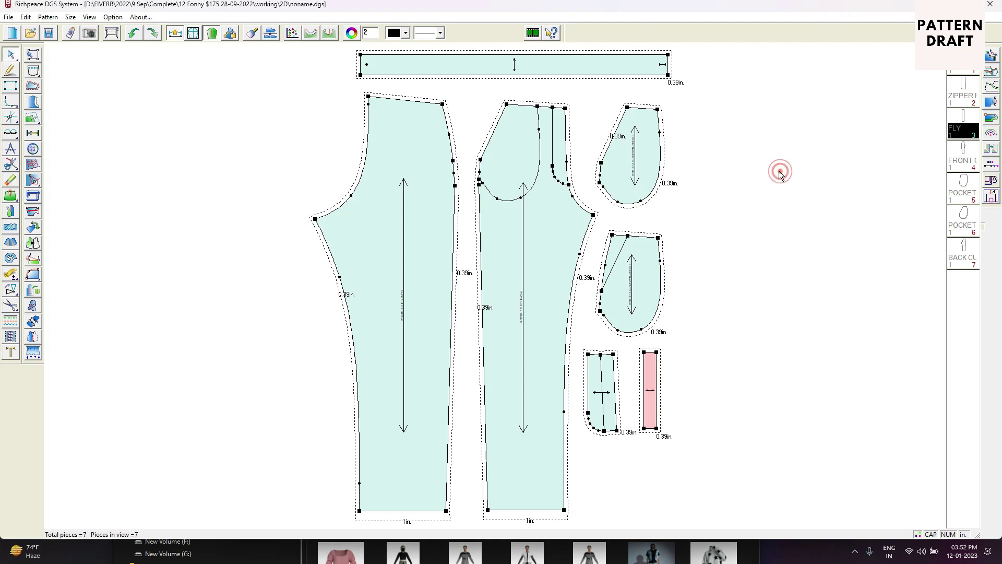